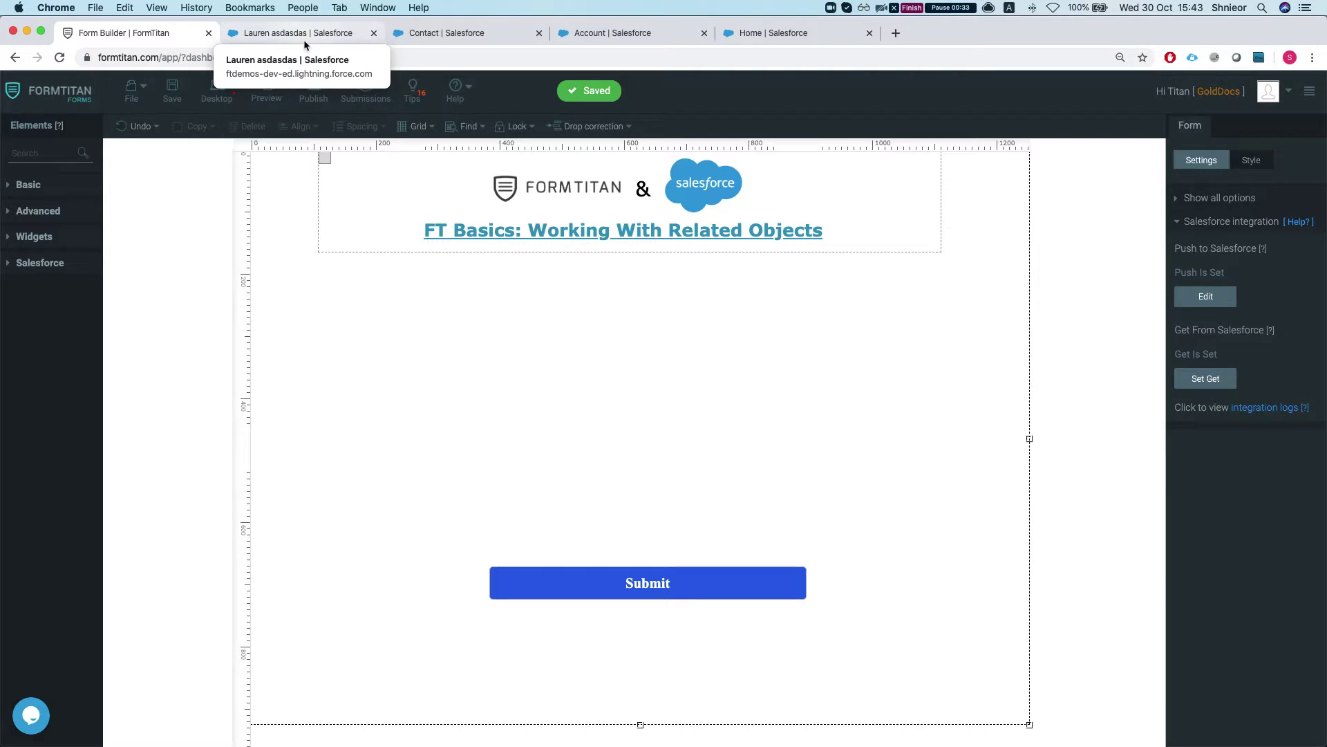
# Look over the Contact and Account field lists, and open Schema Builder from the Salesforce Setup home.
pyautogui.click(443, 35)
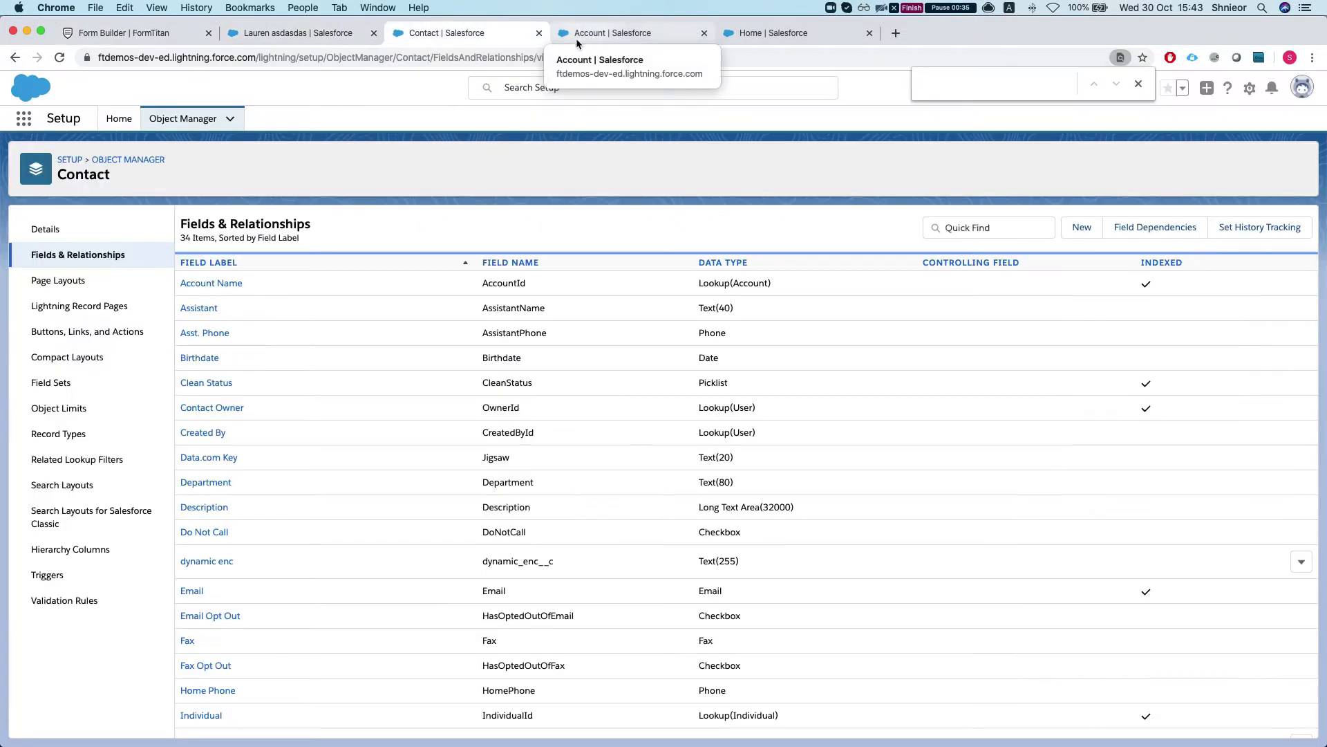
pyautogui.click(602, 31)
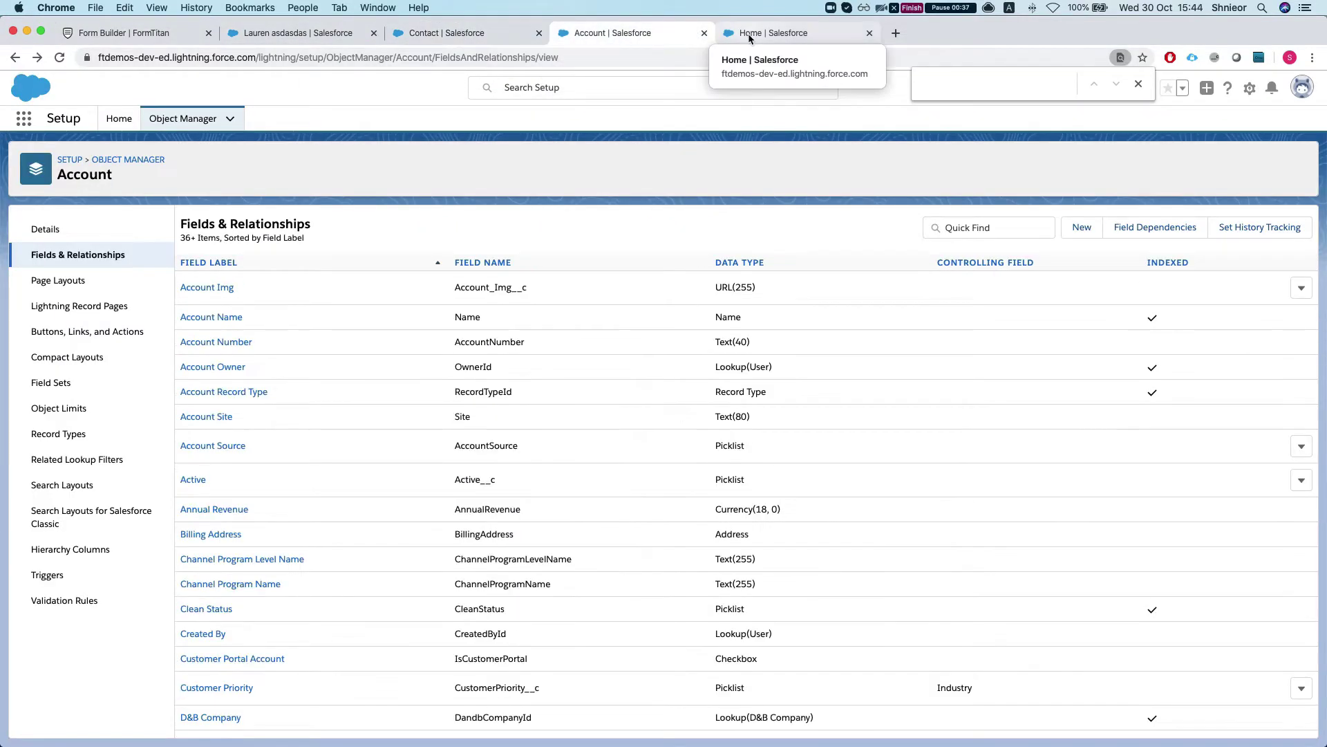
pyautogui.click(774, 32)
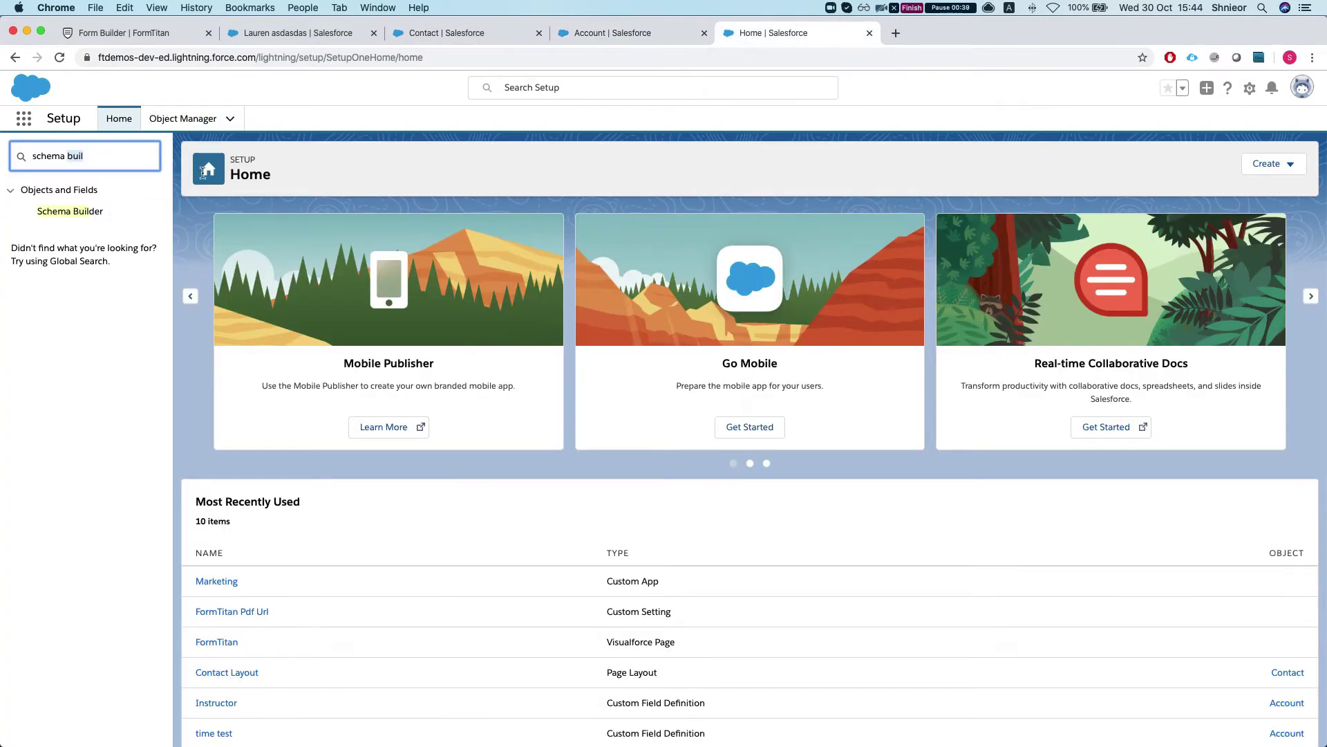
pyautogui.click(79, 159)
pyautogui.click(86, 213)
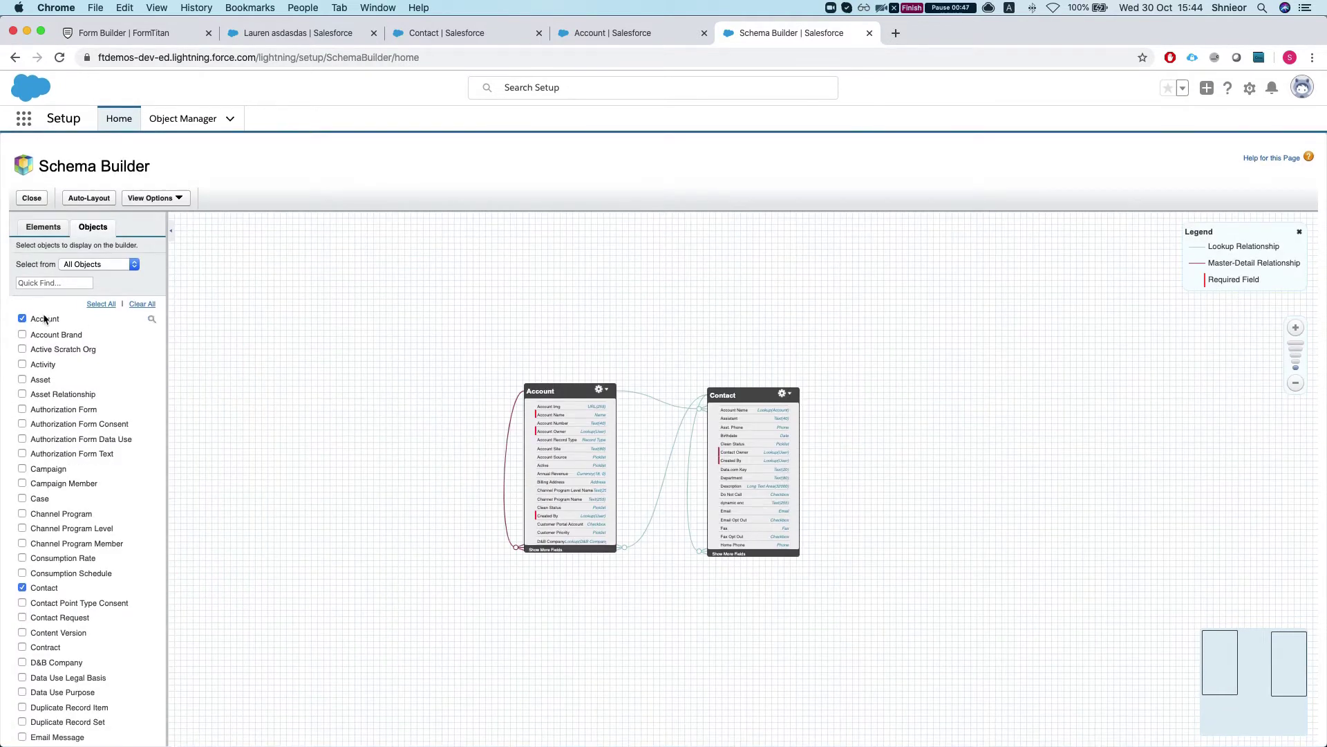
# Clear all objects from the schema canvas and display only the Account and Contact objects.
pyautogui.click(142, 304)
pyautogui.click(31, 282)
pyautogui.write('acco')
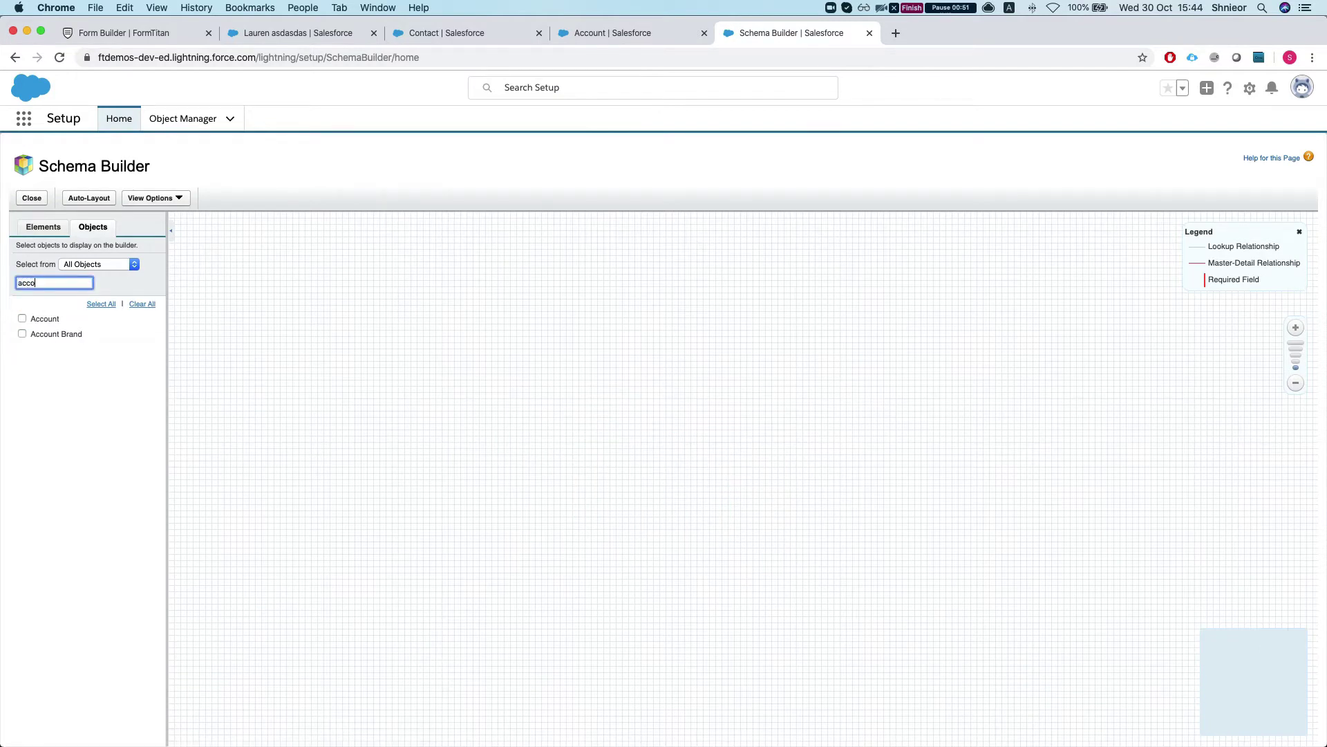
pyautogui.click(22, 319)
pyautogui.doubleClick(56, 285)
pyautogui.write('contact')
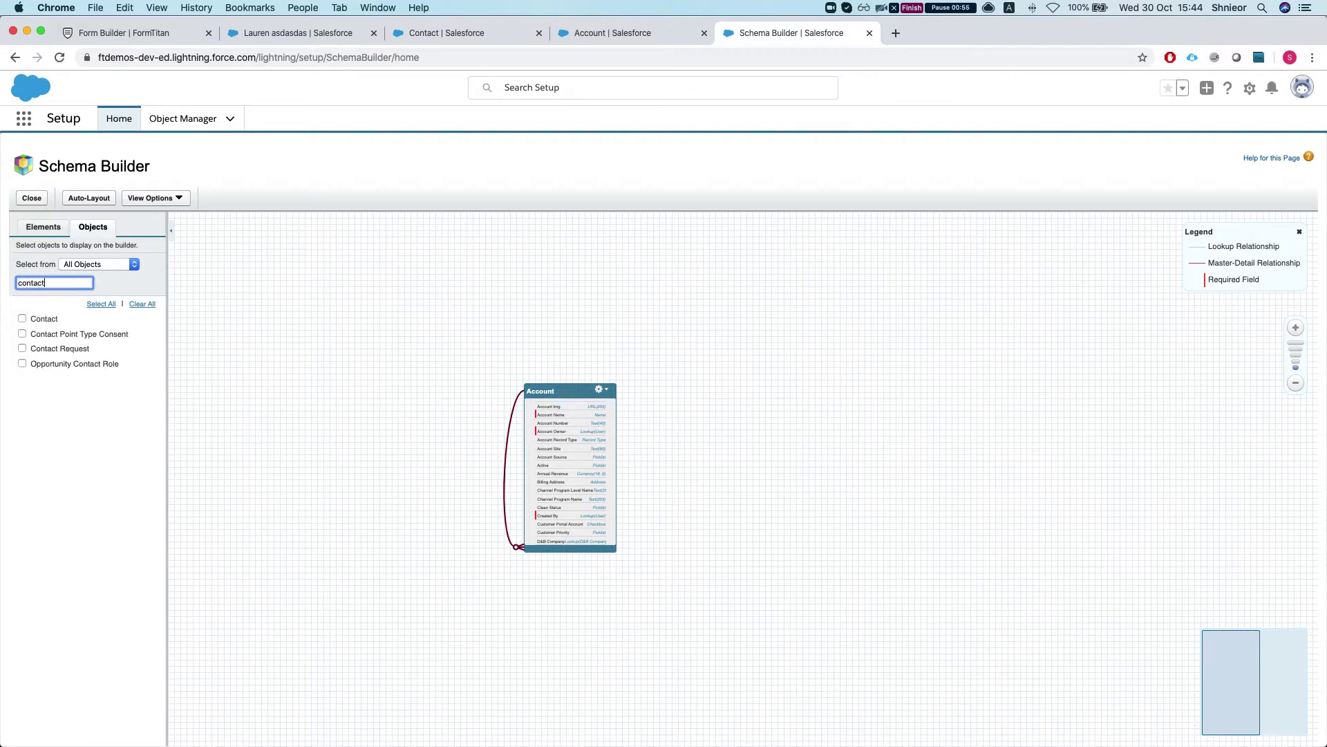
pyautogui.click(23, 319)
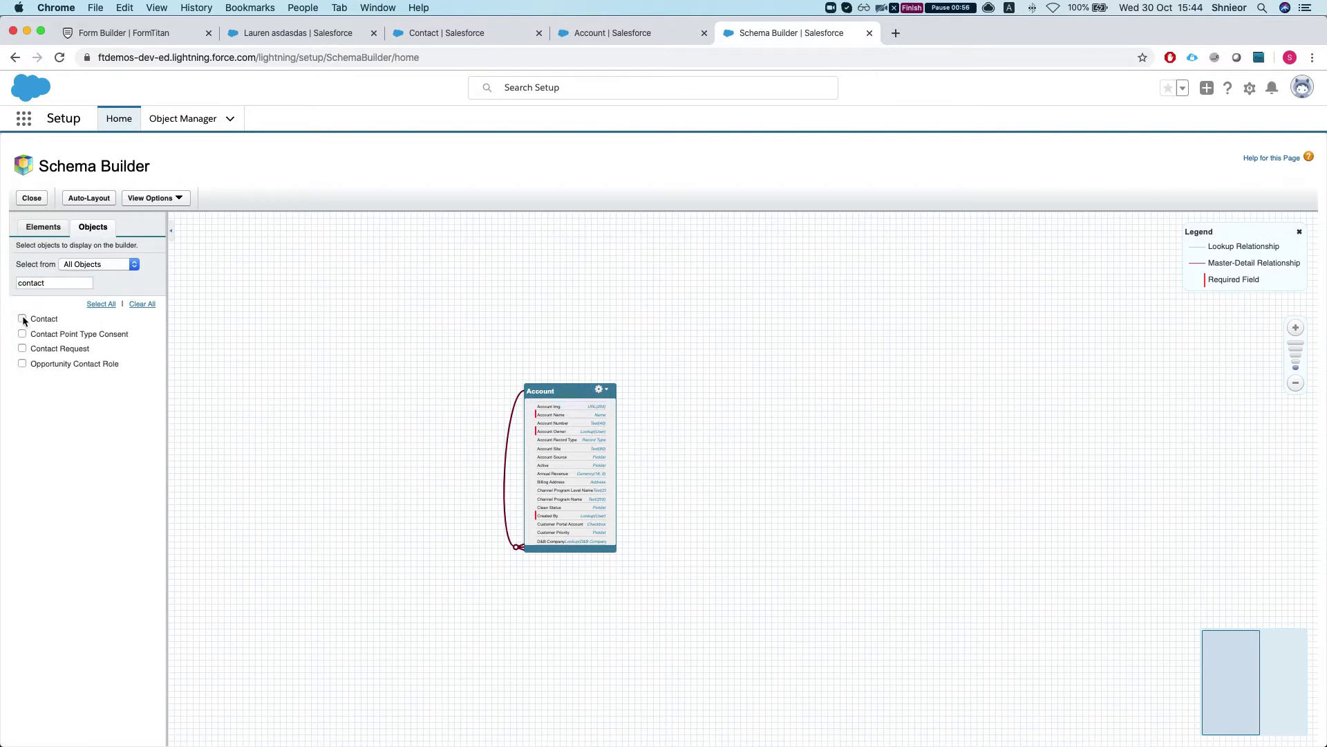
# Examine the lookup relationships between Account and Contact in the schema, including the Instructor field on Account.
pyautogui.click(1296, 329)
pyautogui.click(1296, 331)
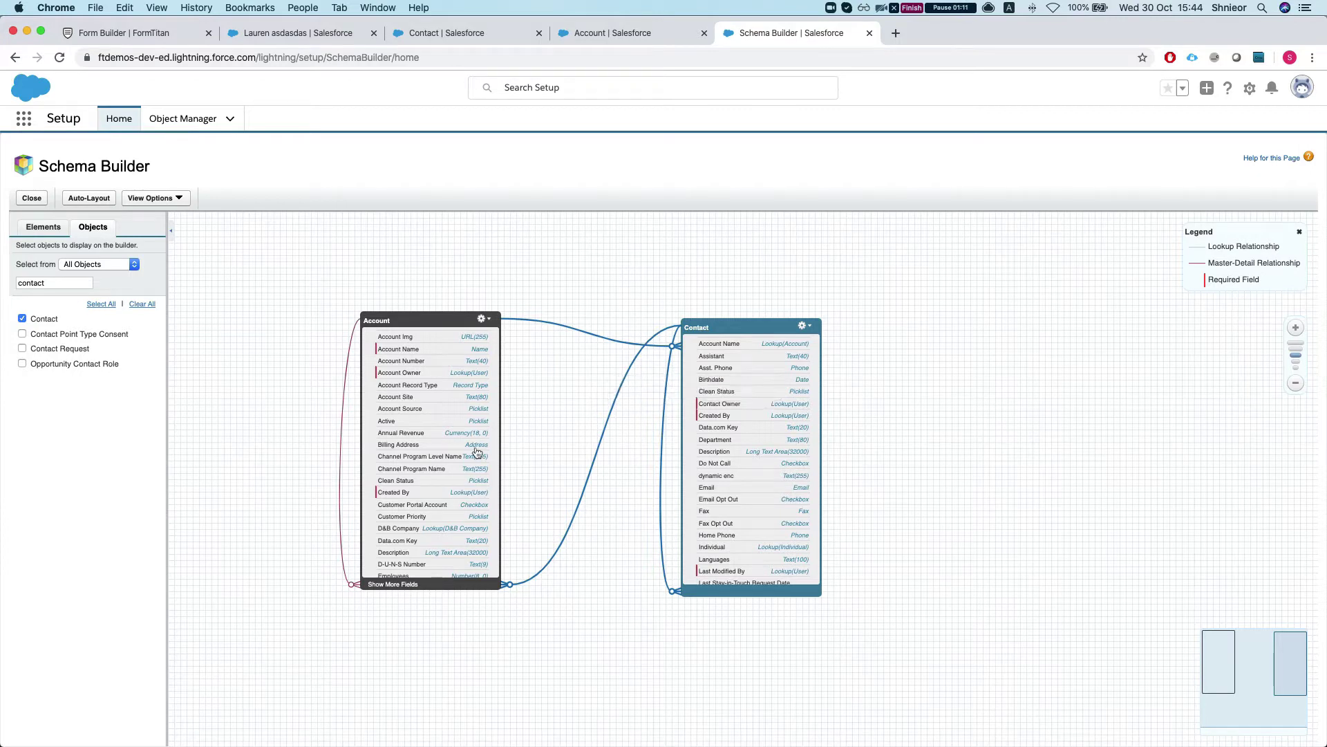
pyautogui.scroll(3, 469, 495)
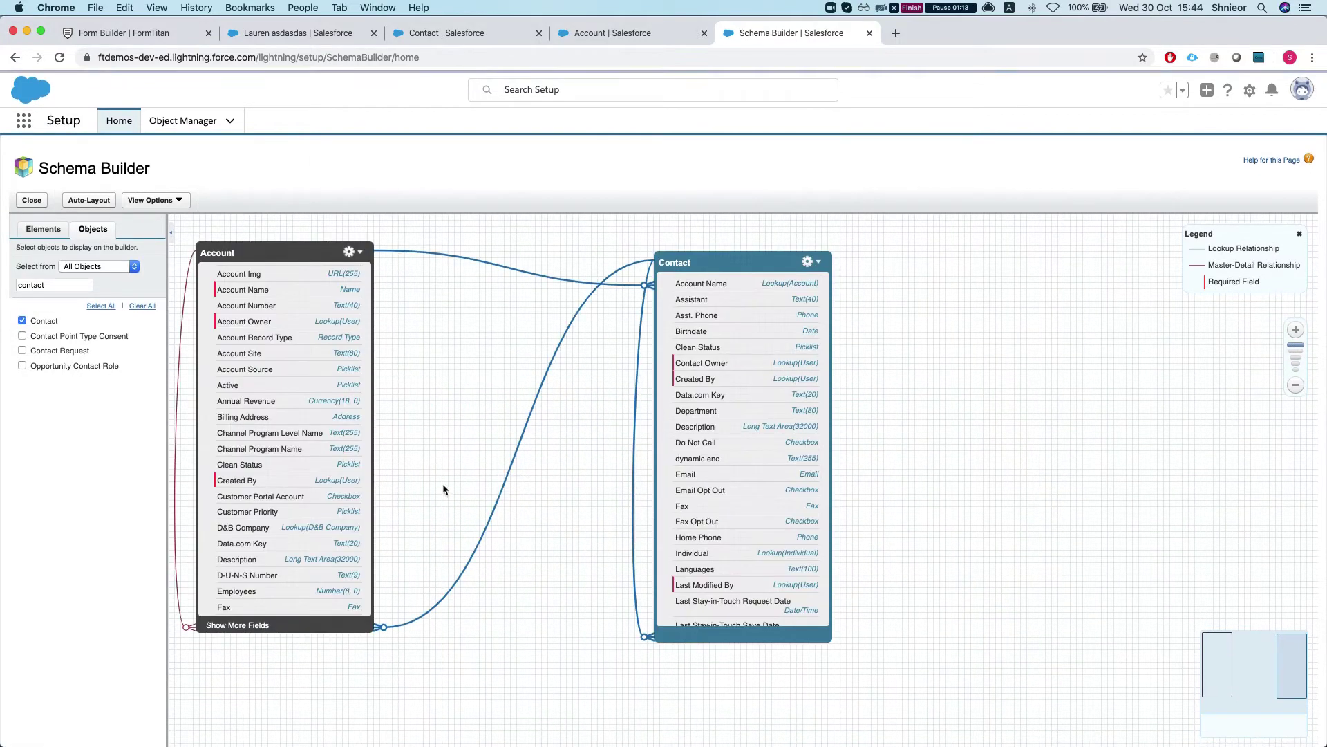
pyautogui.scroll(2, 302, 402)
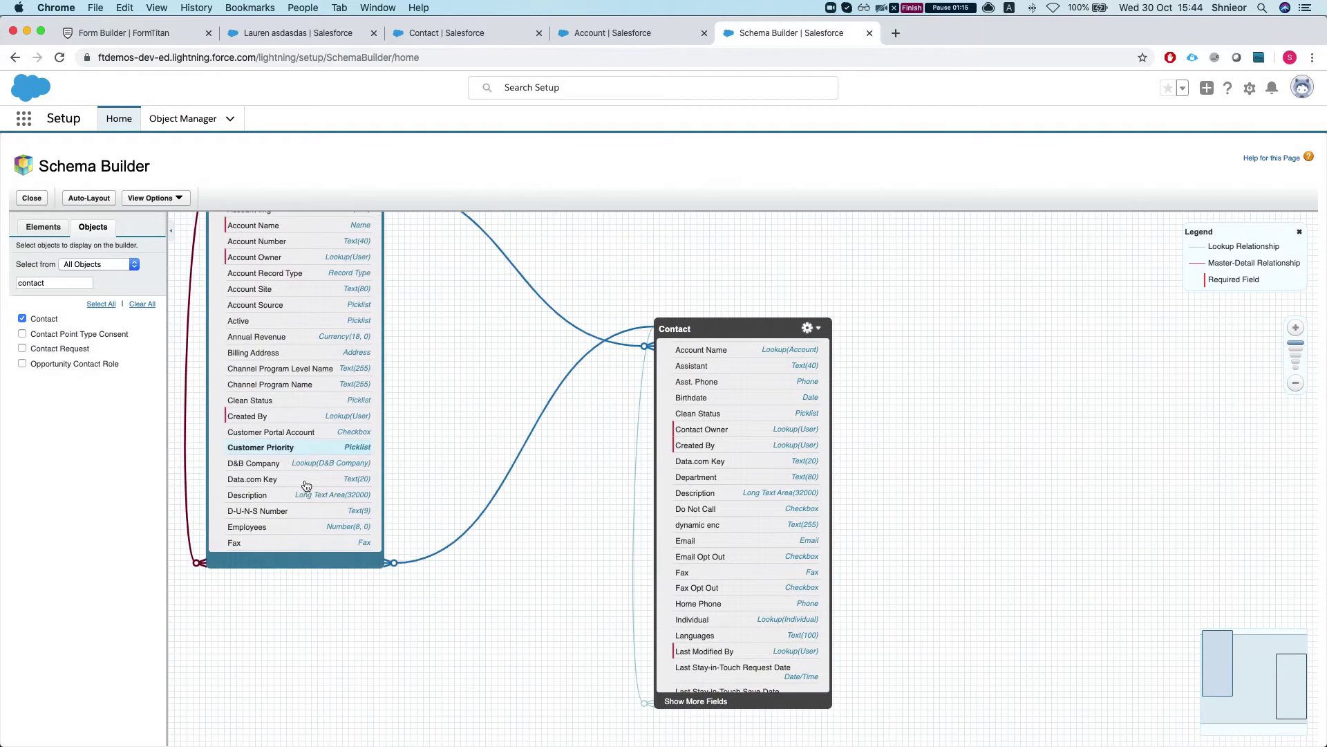
pyautogui.scroll(-5, 270, 515)
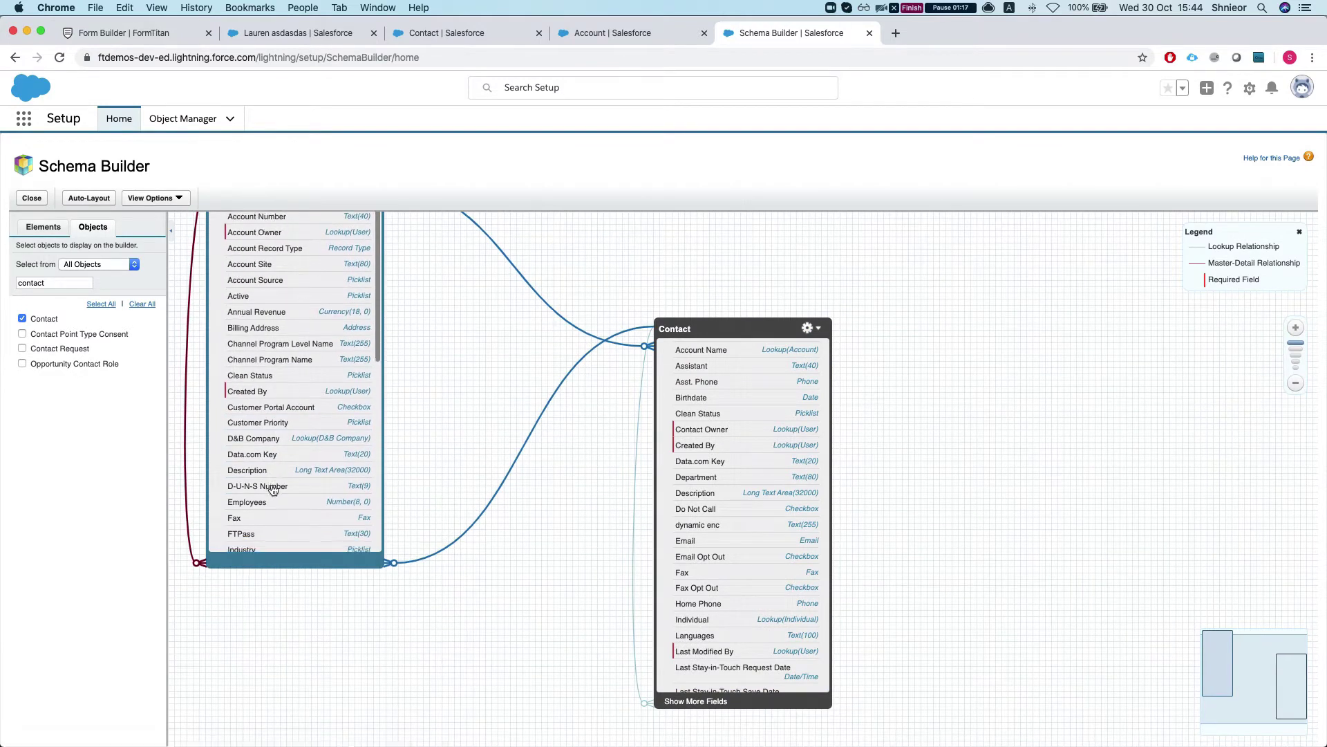
pyautogui.scroll(-3, 269, 509)
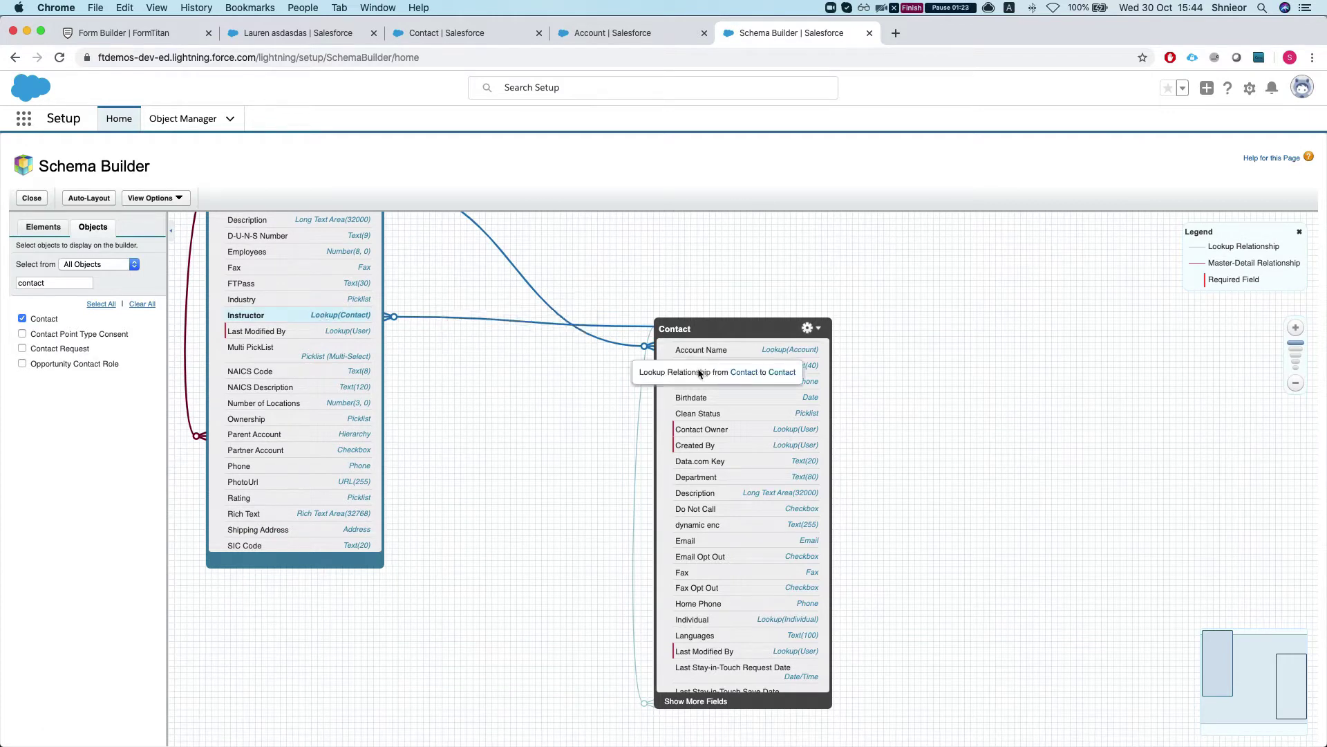
pyautogui.moveTo(484, 391); pyautogui.dragTo(589, 433)
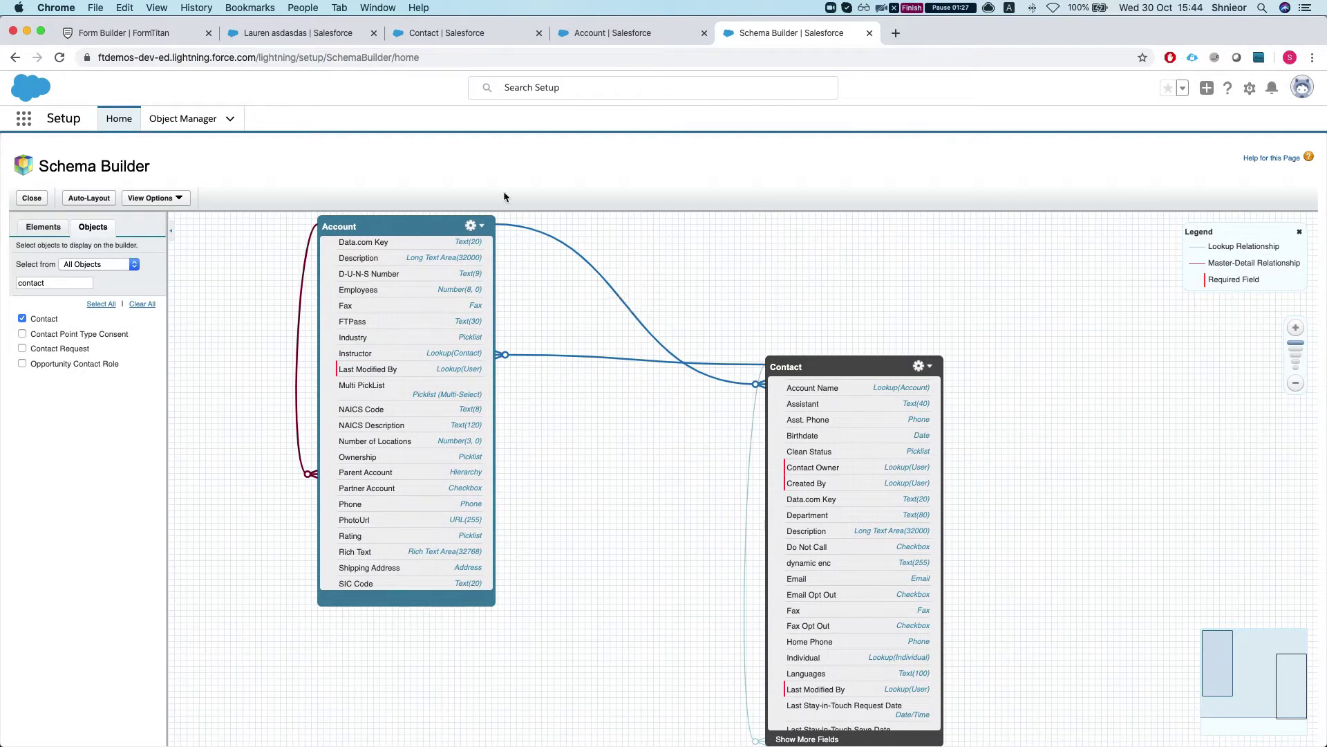
# From the contact record, edit the Contact object and open its Fields & Relationships list.
pyautogui.click(443, 33)
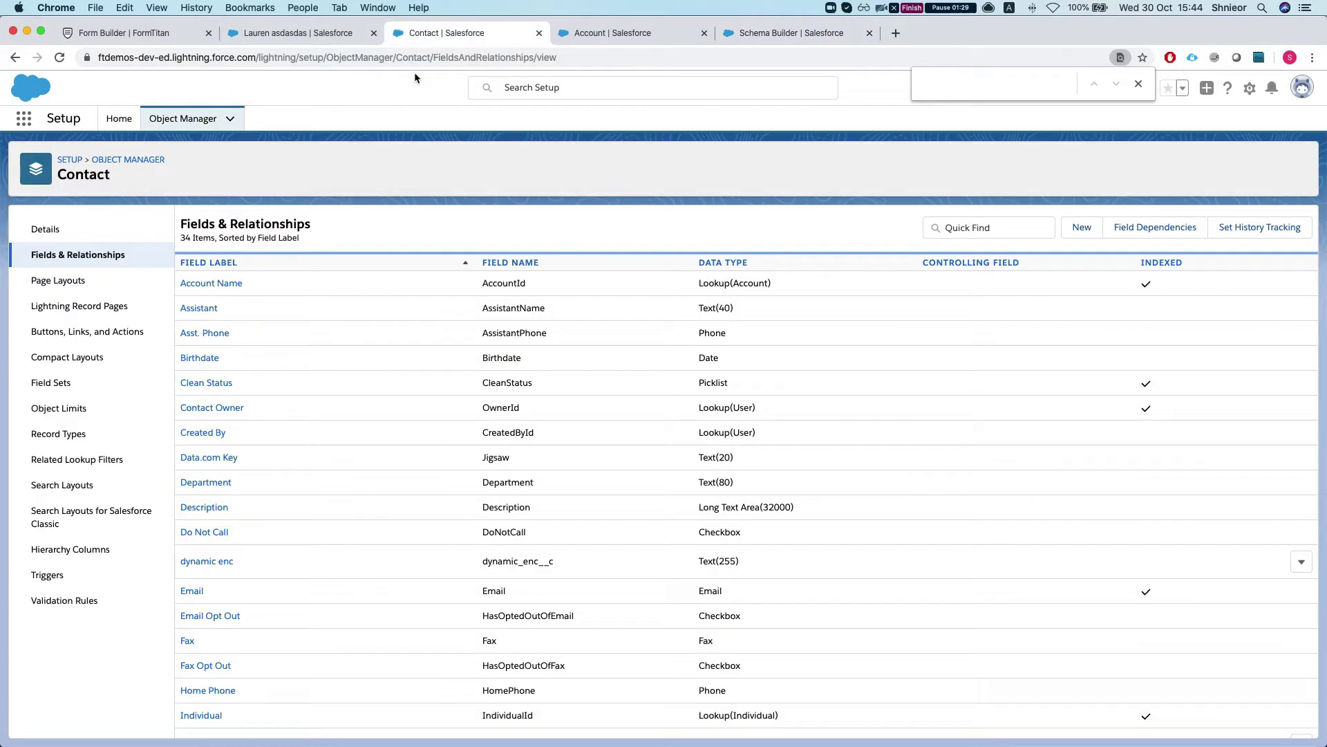
pyautogui.click(318, 40)
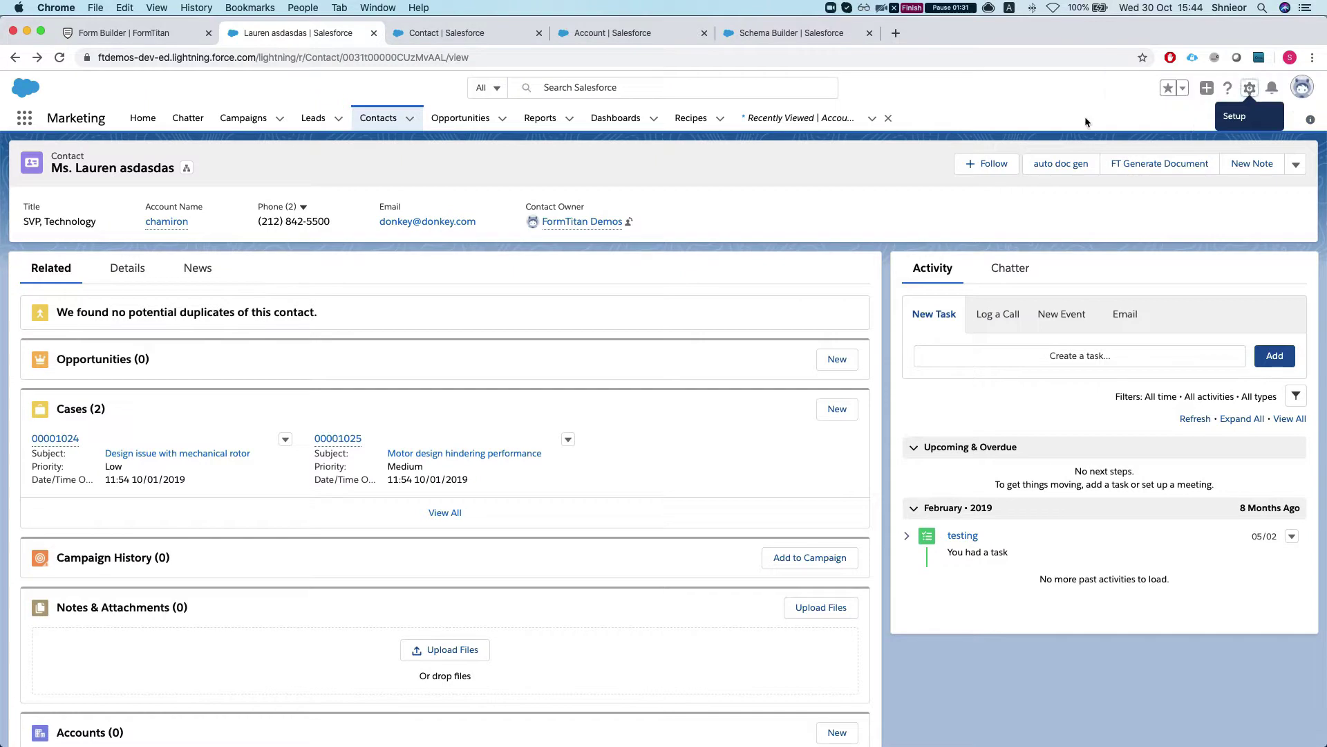
pyautogui.click(1248, 96)
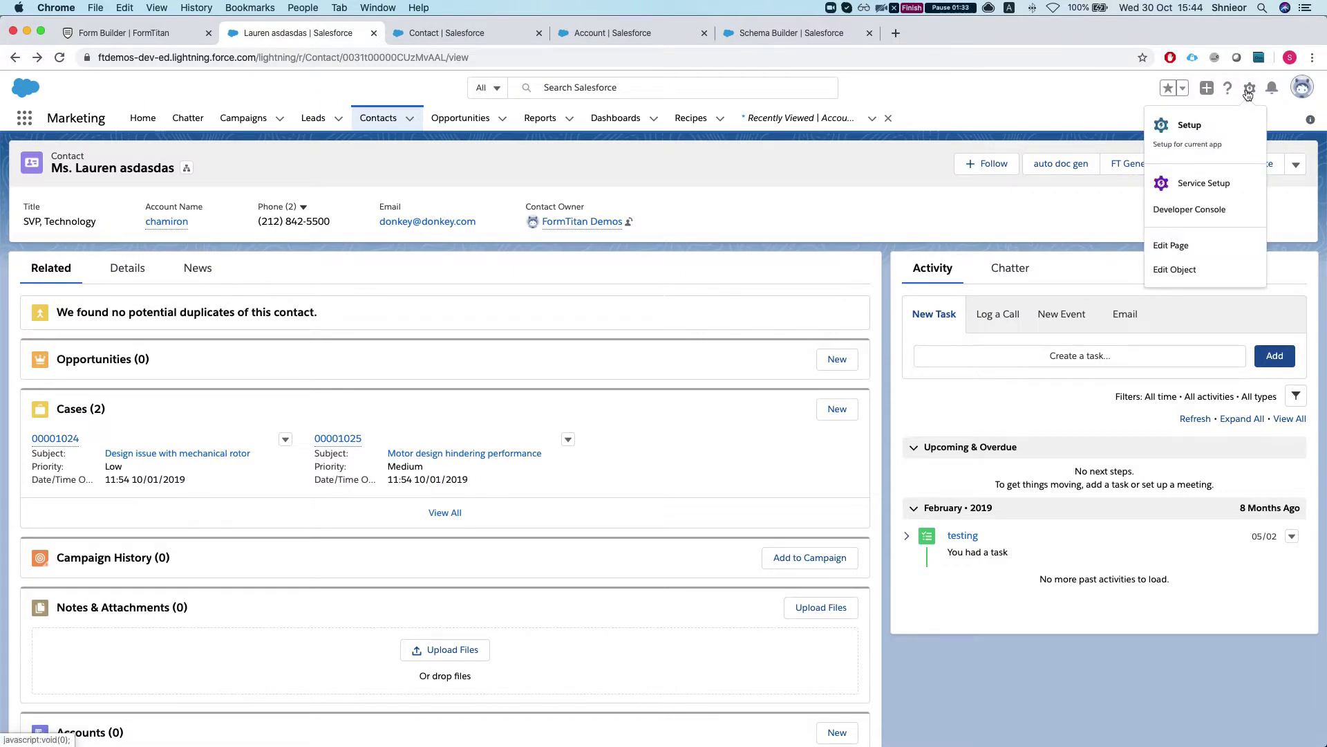
pyautogui.click(1174, 270)
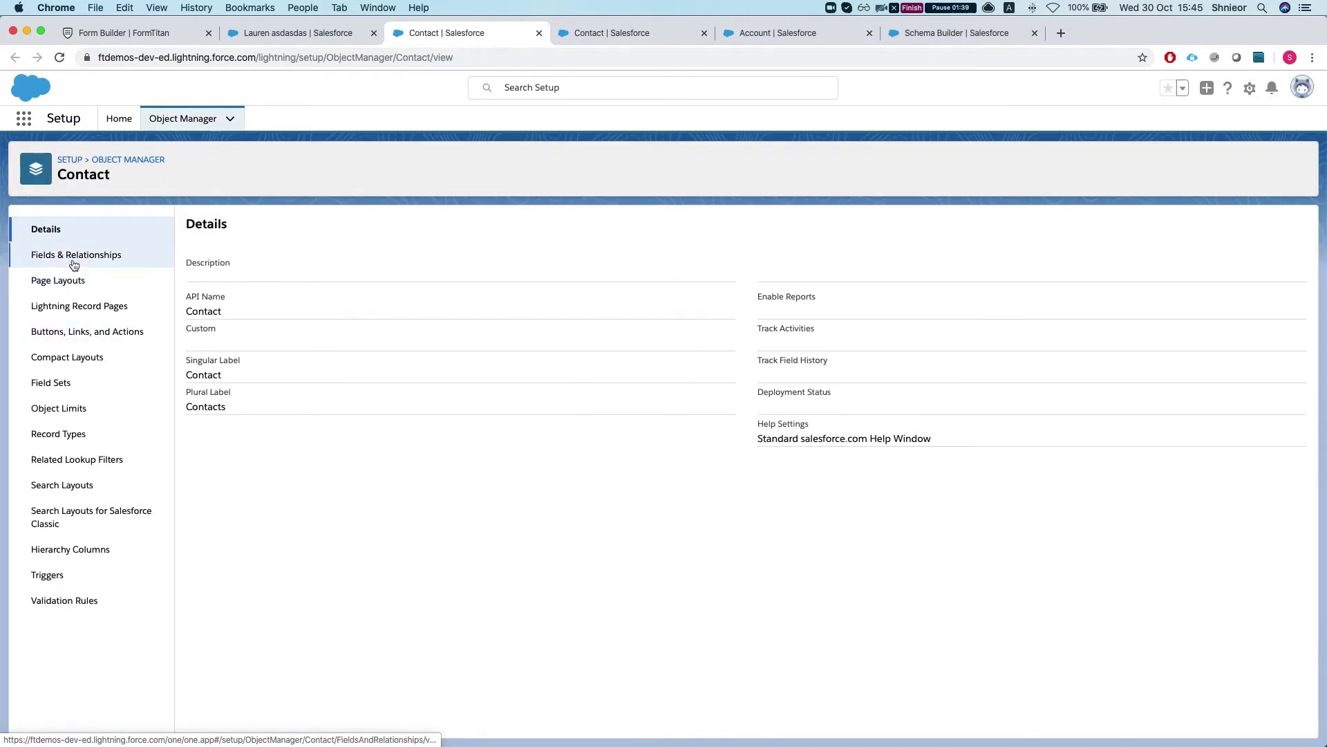
pyautogui.click(38, 257)
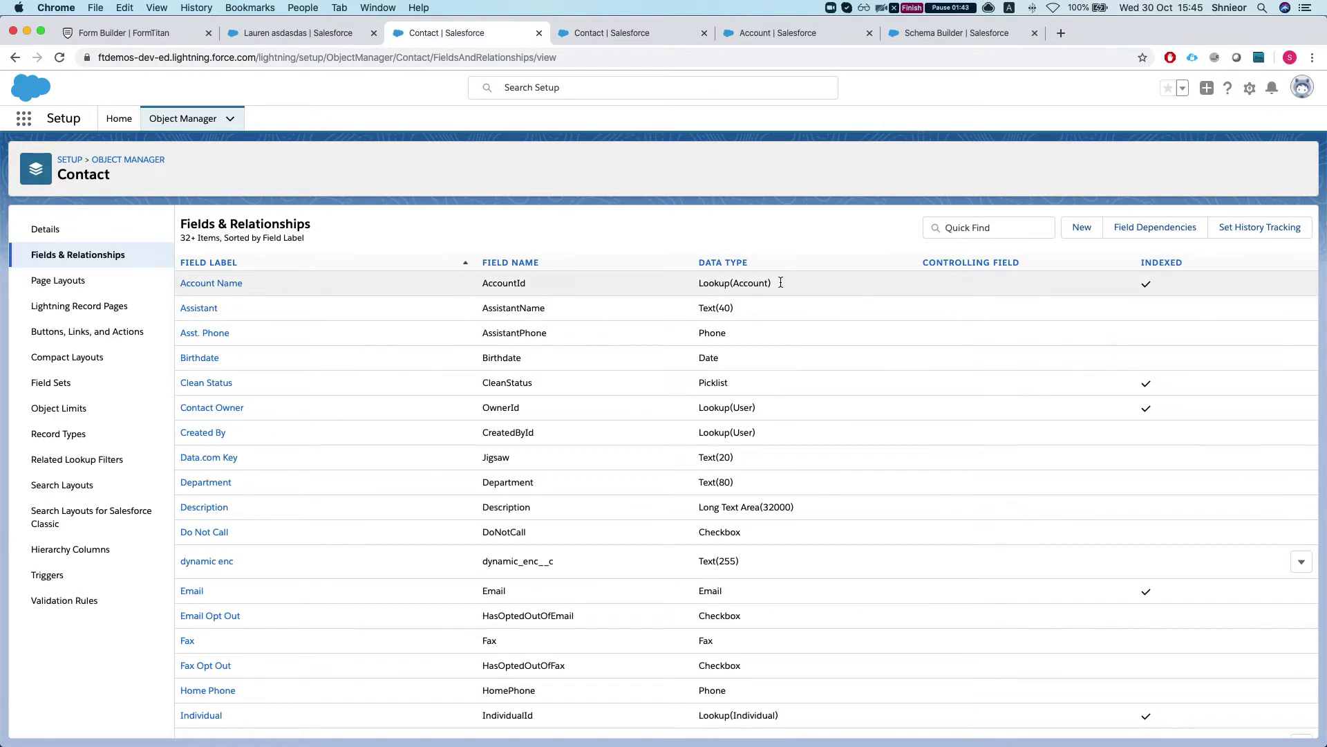
# Search the Contact fields for "Lookup" and clear the search.
pyautogui.click(980, 229)
pyautogui.write('Lookup')
pyautogui.press('super+a')
pyautogui.write('=')
pyautogui.press('BackSpace')
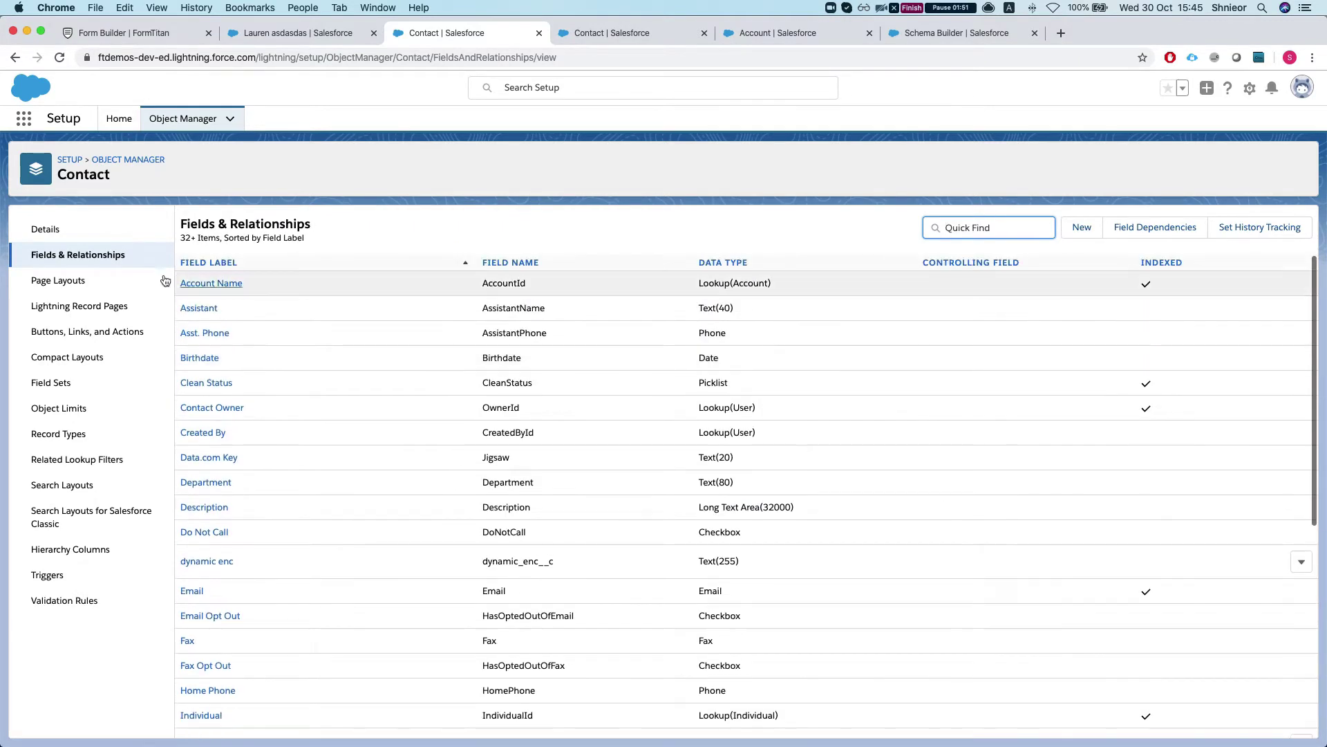
# Examine the Account Name field's label and field name, and look through the Contact field list for other lookup fields.
pyautogui.click(241, 284)
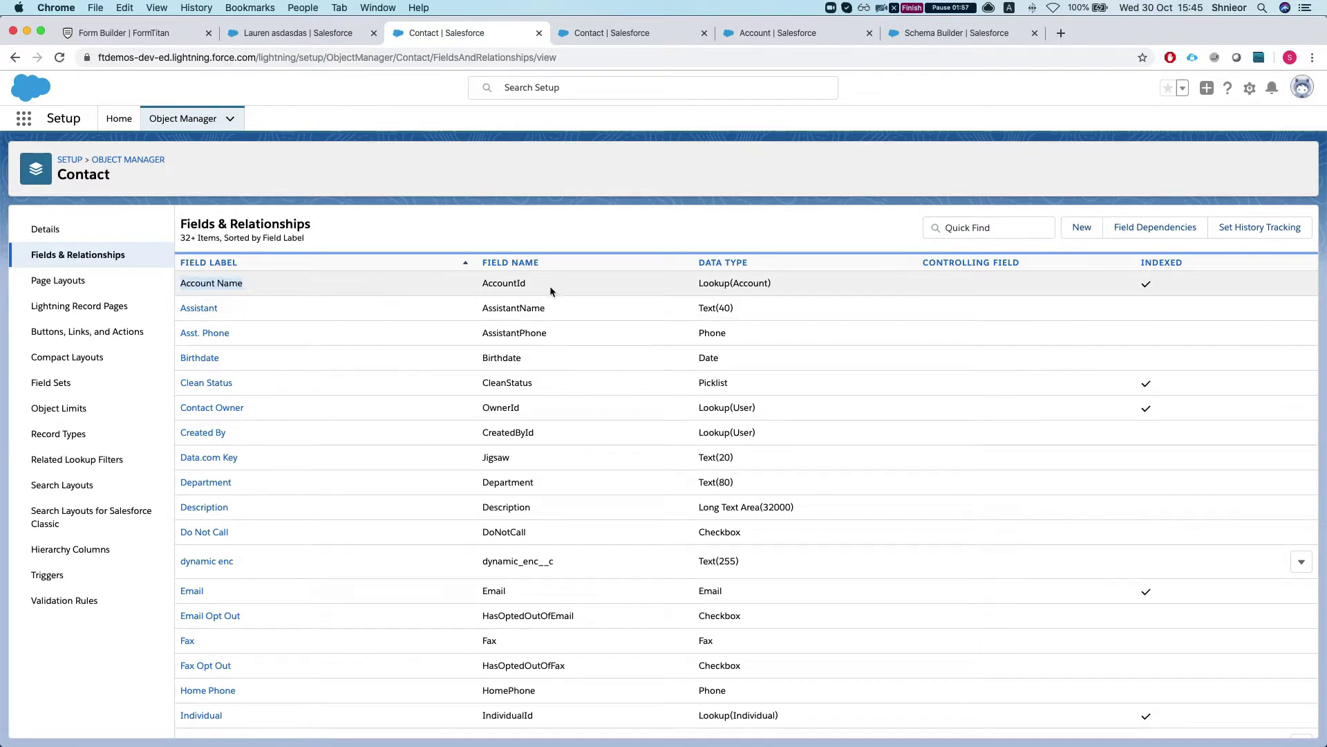
pyautogui.doubleClick(511, 283)
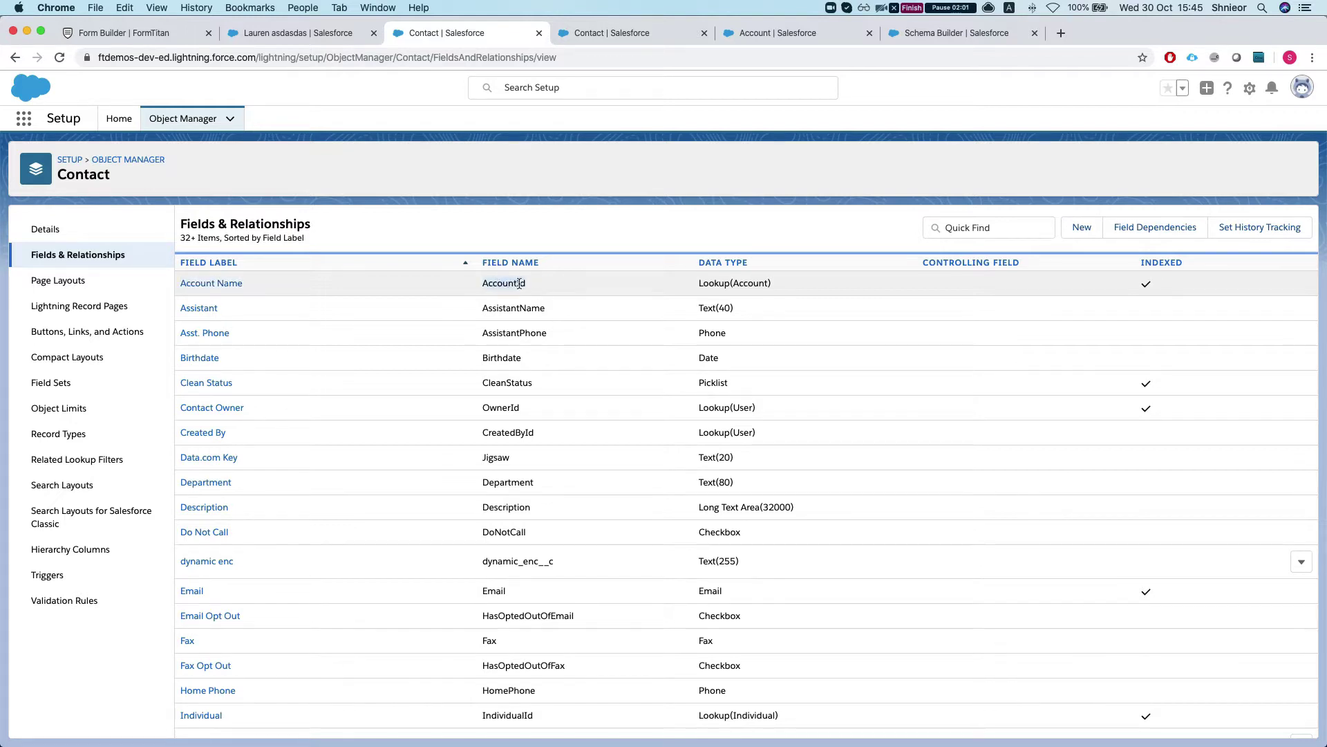
pyautogui.scroll(-6, 525, 294)
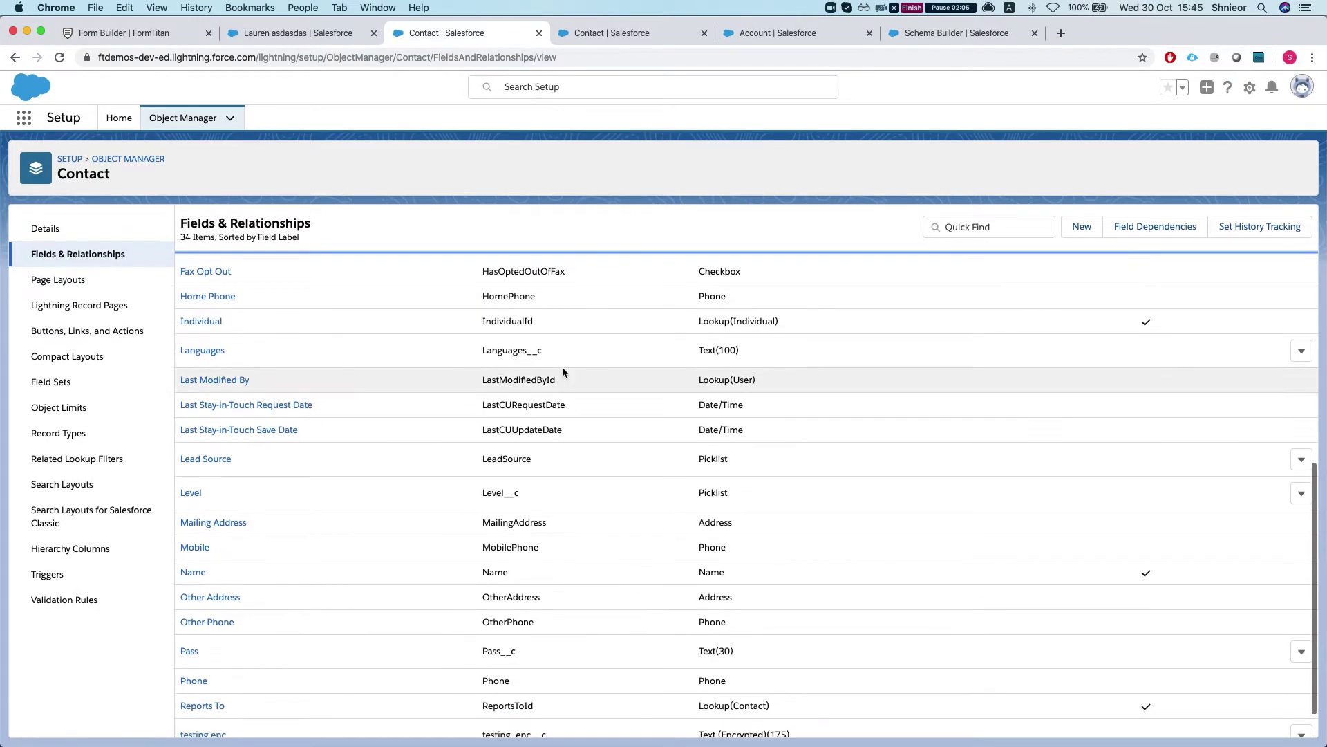
pyautogui.scroll(5, 633, 407)
pyautogui.scroll(-5, 629, 428)
pyautogui.scroll(8, 574, 369)
pyautogui.scroll(-6, 574, 368)
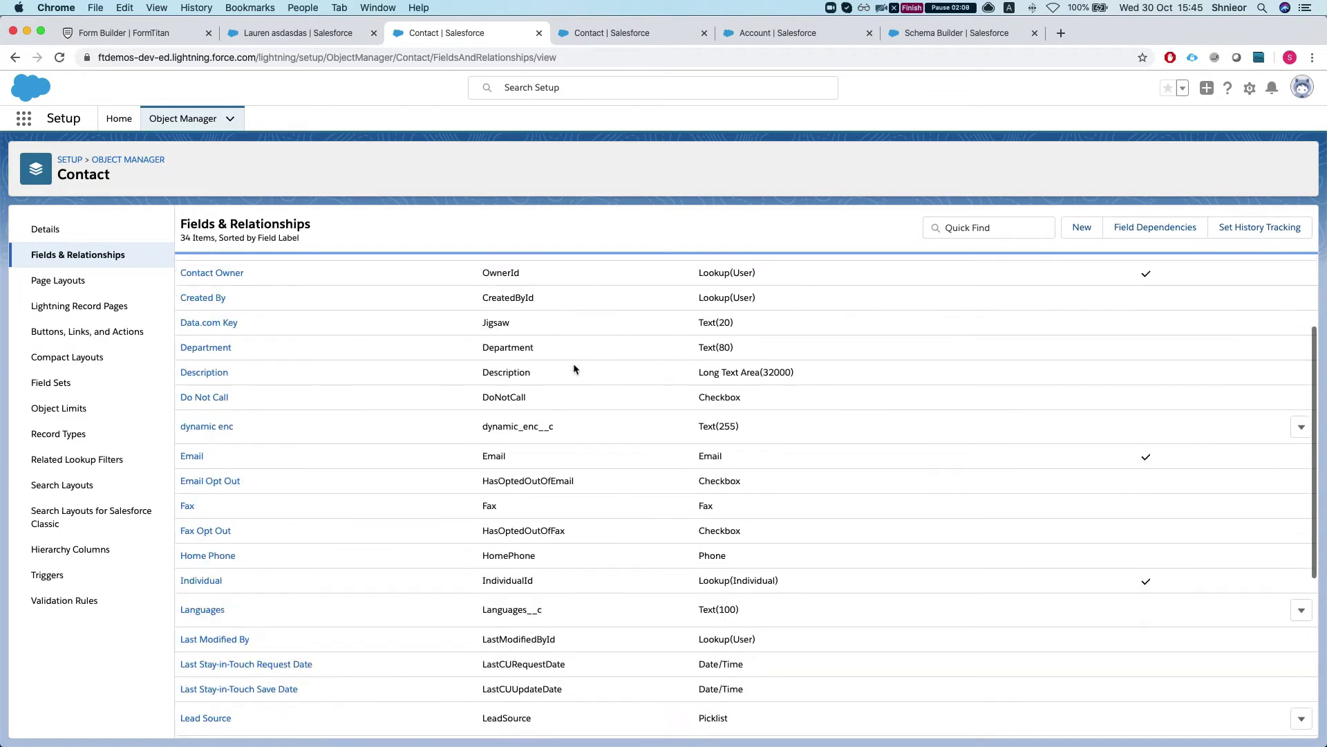
pyautogui.scroll(5, 626, 377)
pyautogui.scroll(-1, 583, 376)
pyautogui.scroll(-5, 583, 375)
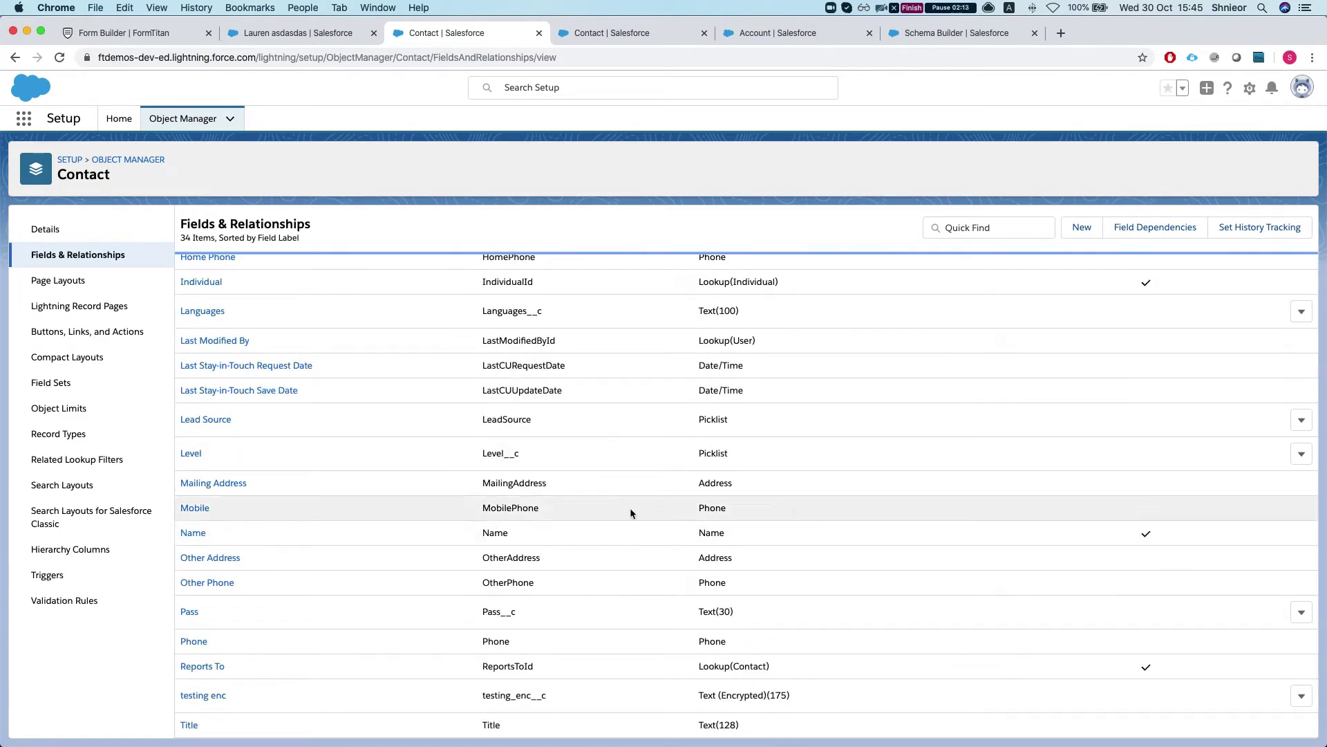
pyautogui.scroll(3, 691, 445)
pyautogui.scroll(1, 690, 446)
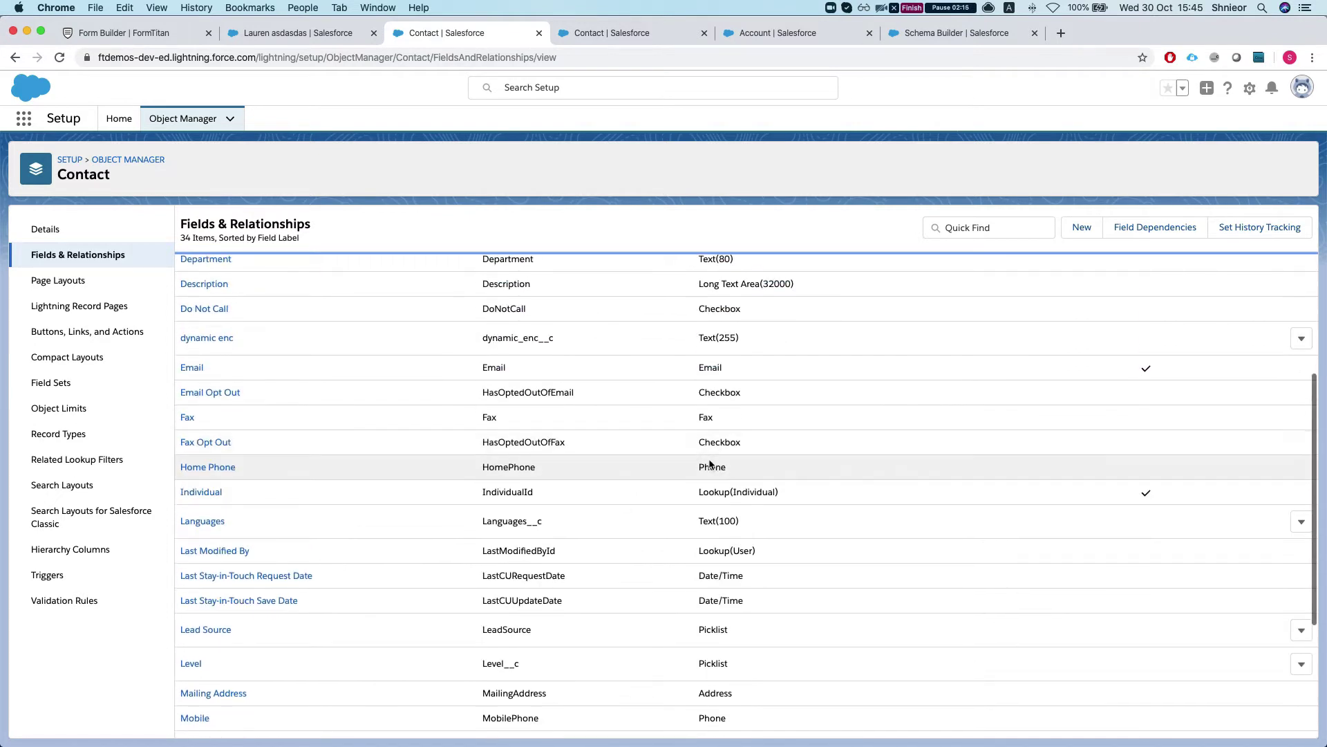
pyautogui.scroll(1, 649, 480)
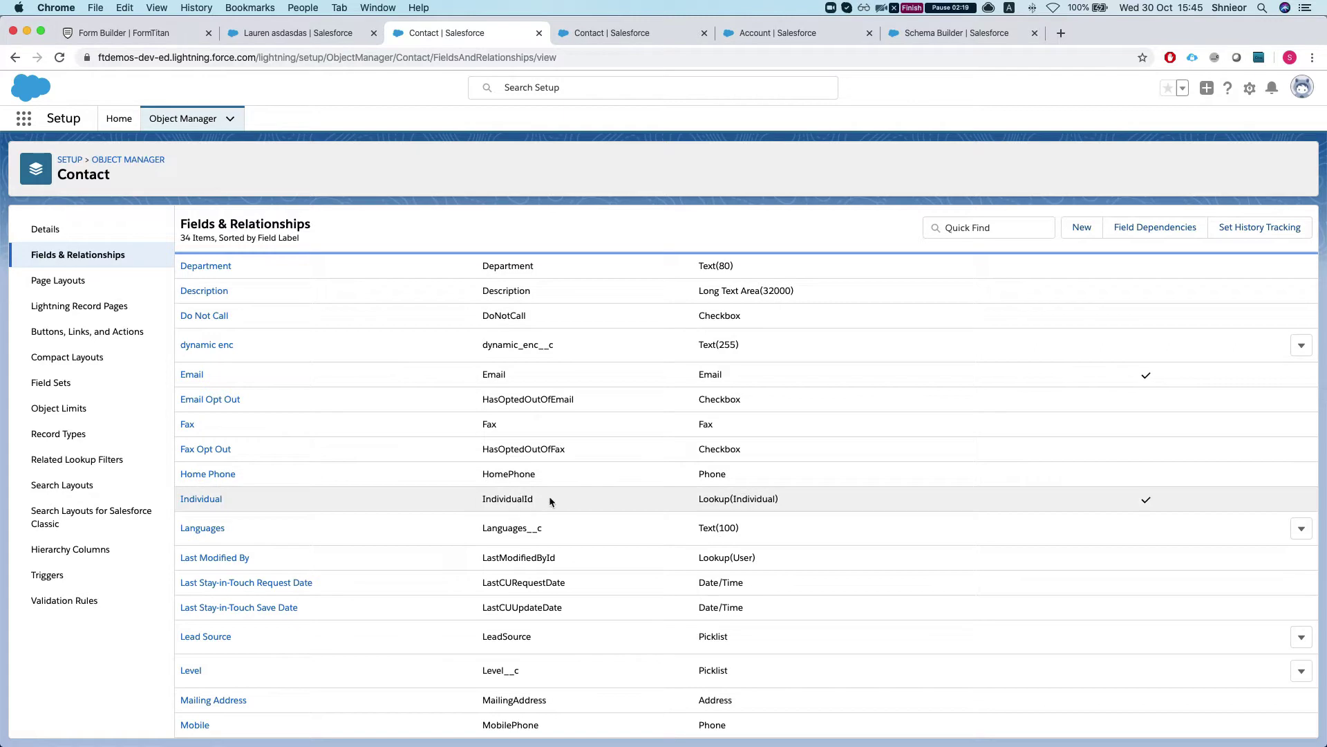
# Examine the Individual lookup's field name and compare it with the other field names in the Contact list.
pyautogui.doubleClick(519, 499)
pyautogui.scroll(5, 526, 503)
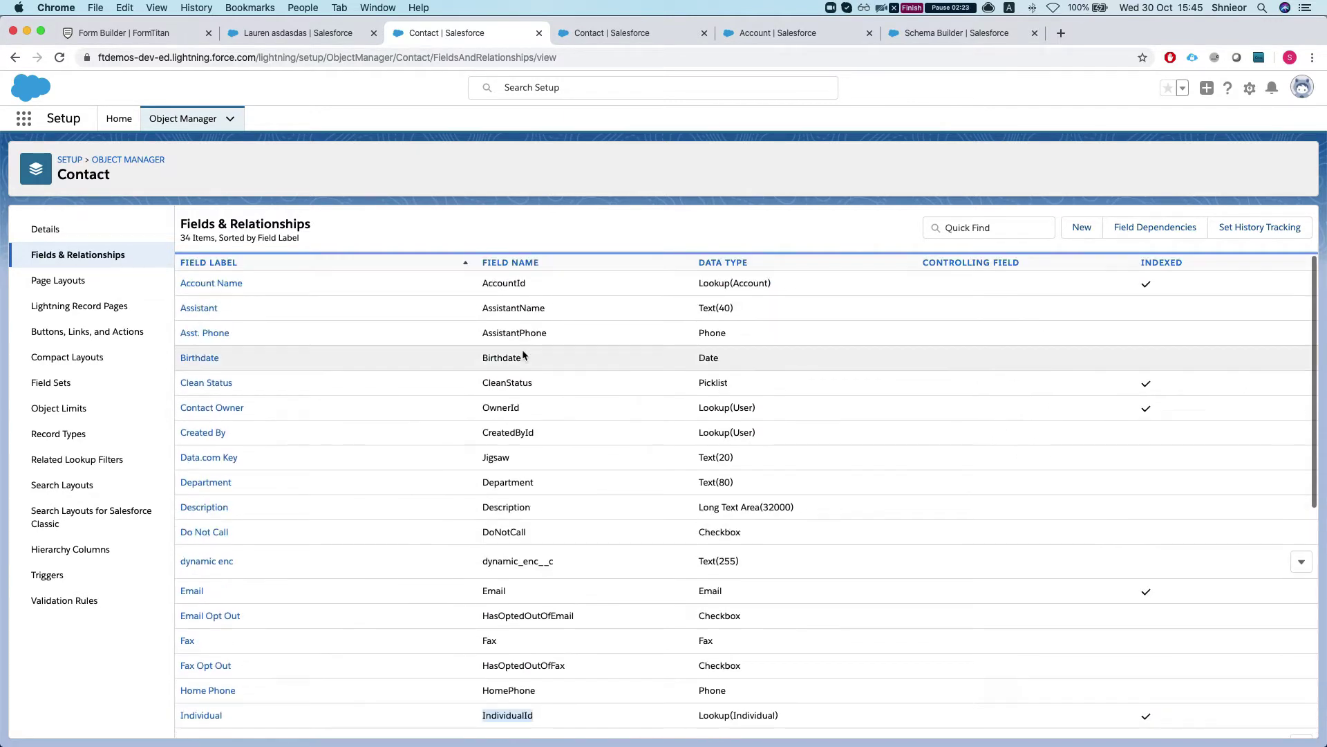
pyautogui.scroll(-3, 544, 401)
pyautogui.scroll(-3, 532, 428)
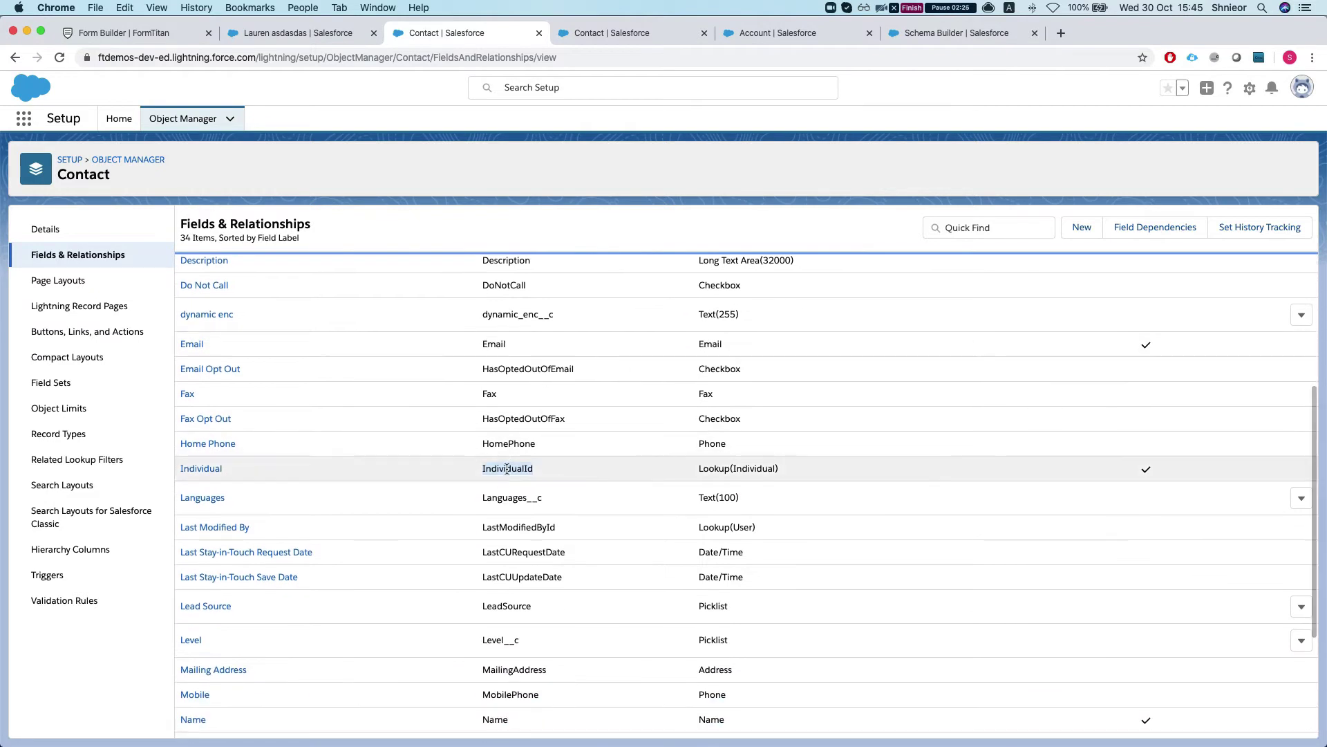
pyautogui.scroll(5, 587, 460)
pyautogui.scroll(-3, 608, 460)
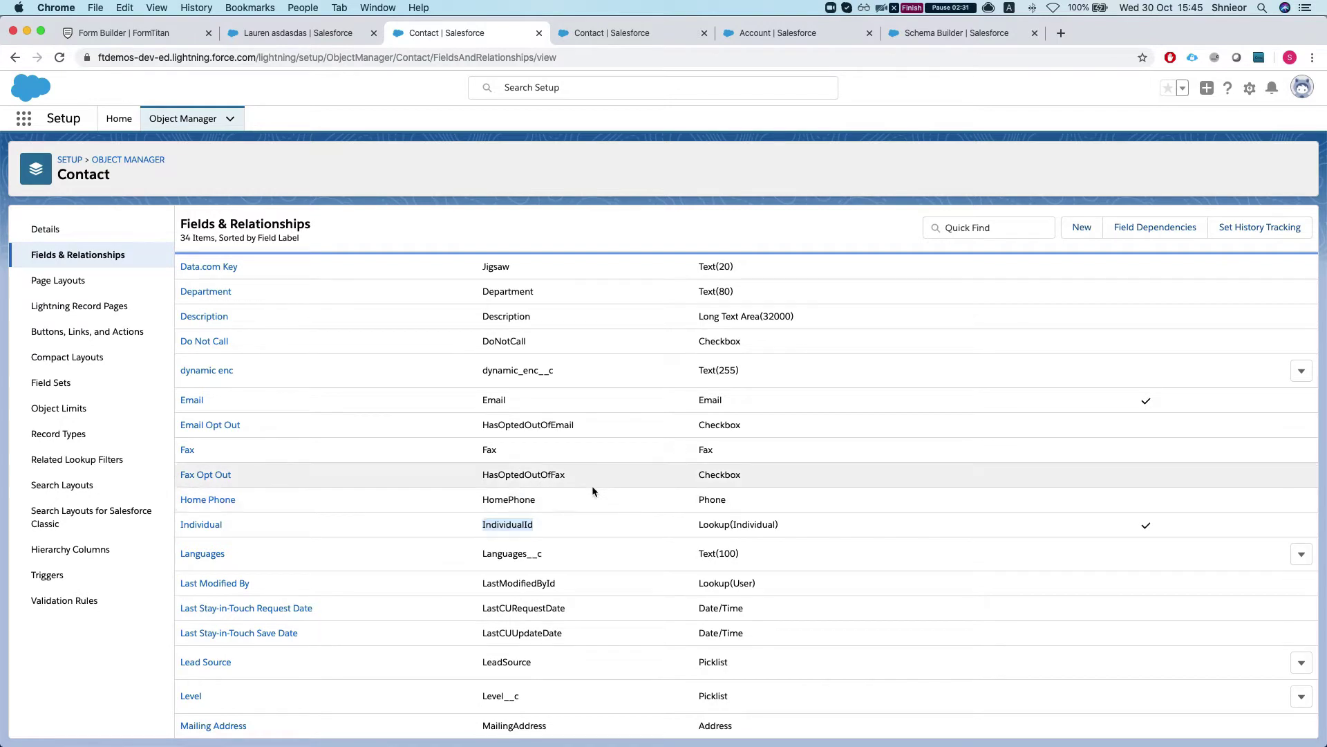
pyautogui.scroll(3, 554, 505)
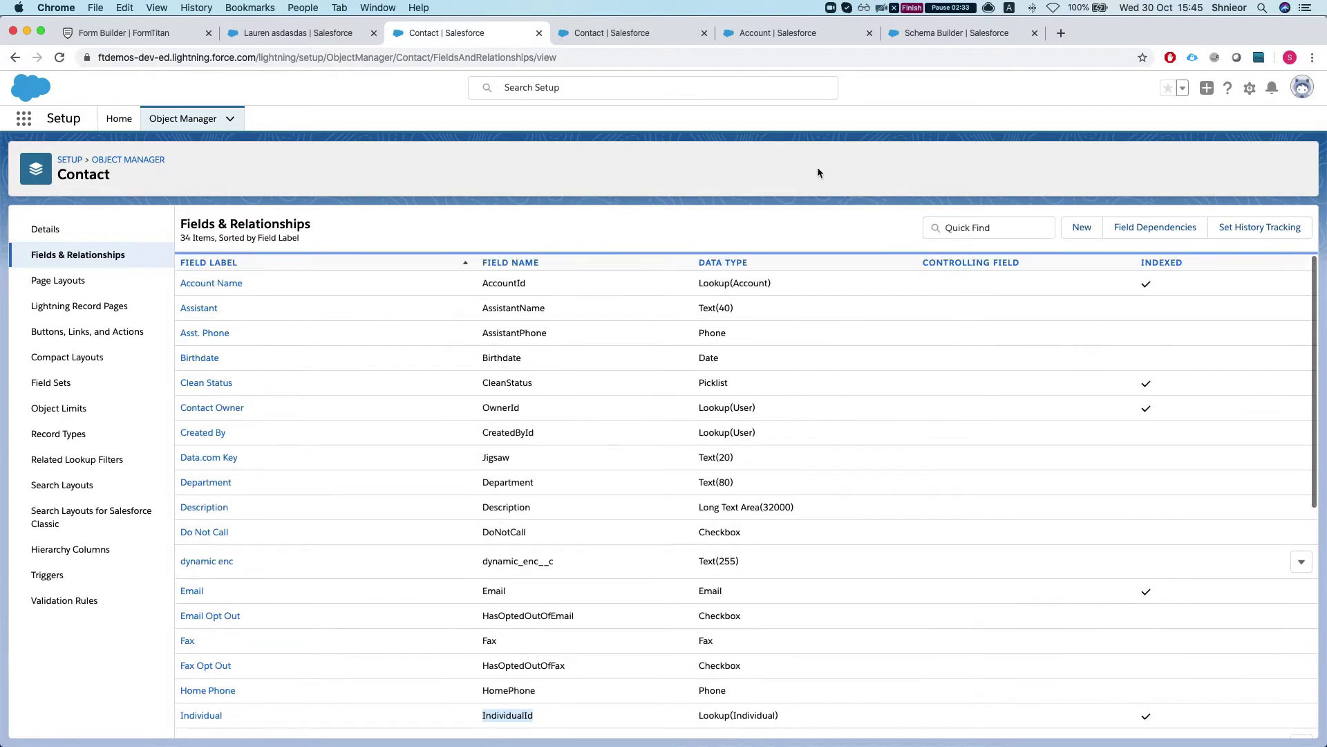
# Search the web for "salesforce field refrence" in a new tab and open the Salesforce Field Reference Guide.
pyautogui.click(1061, 33)
pyautogui.write('salesforce ')
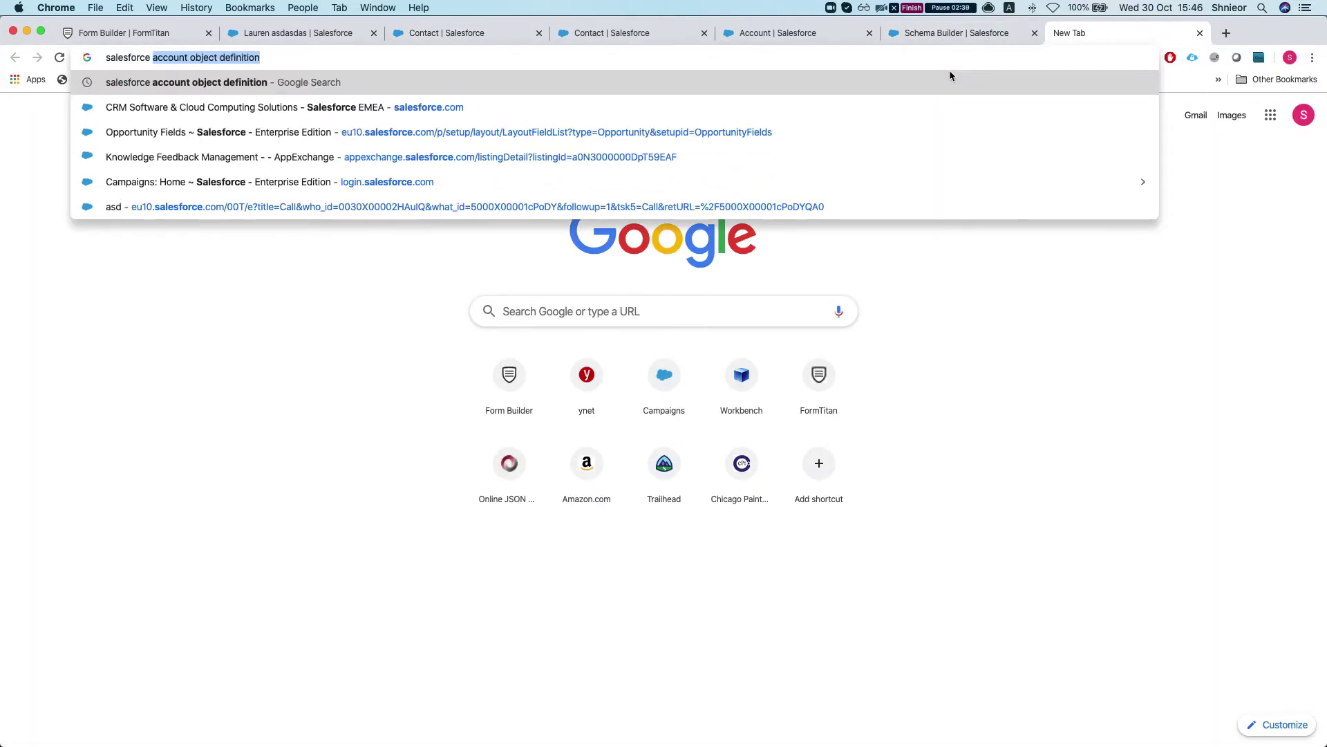
pyautogui.write('field refrence')
pyautogui.press('Return')
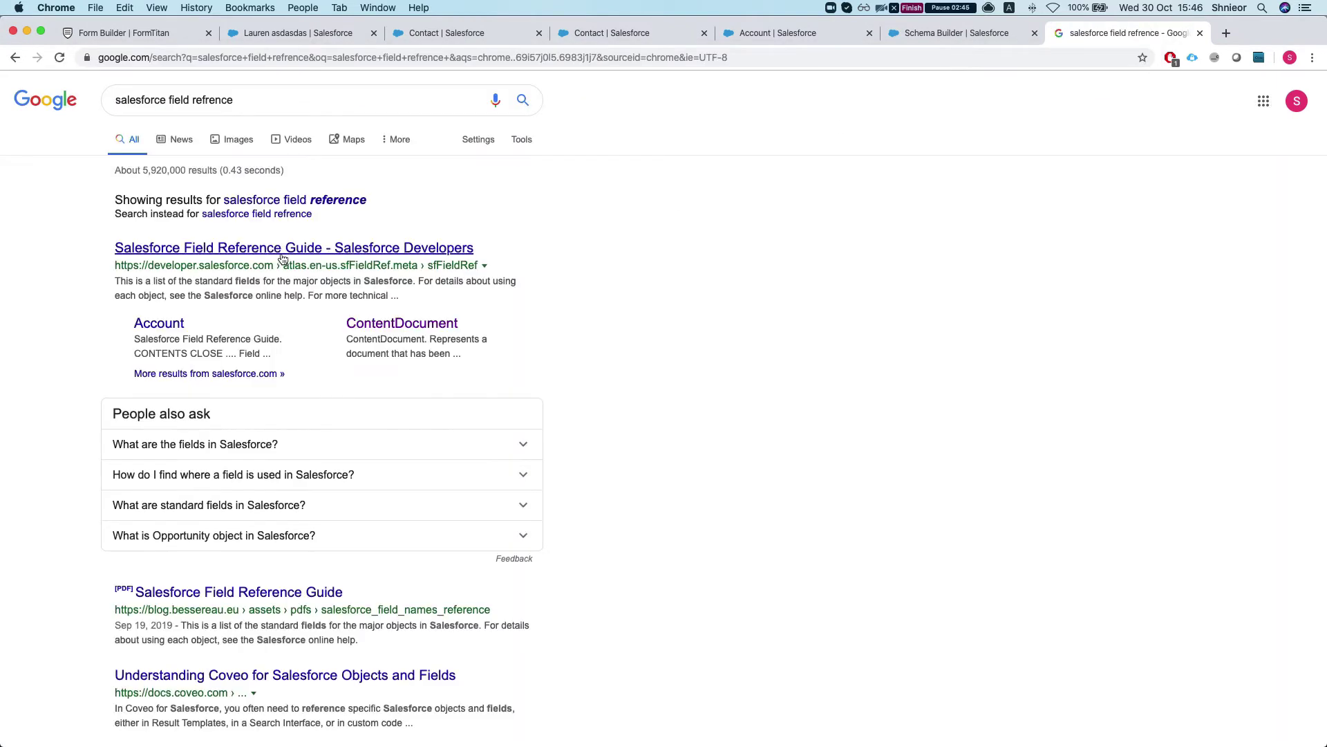
pyautogui.click(282, 258)
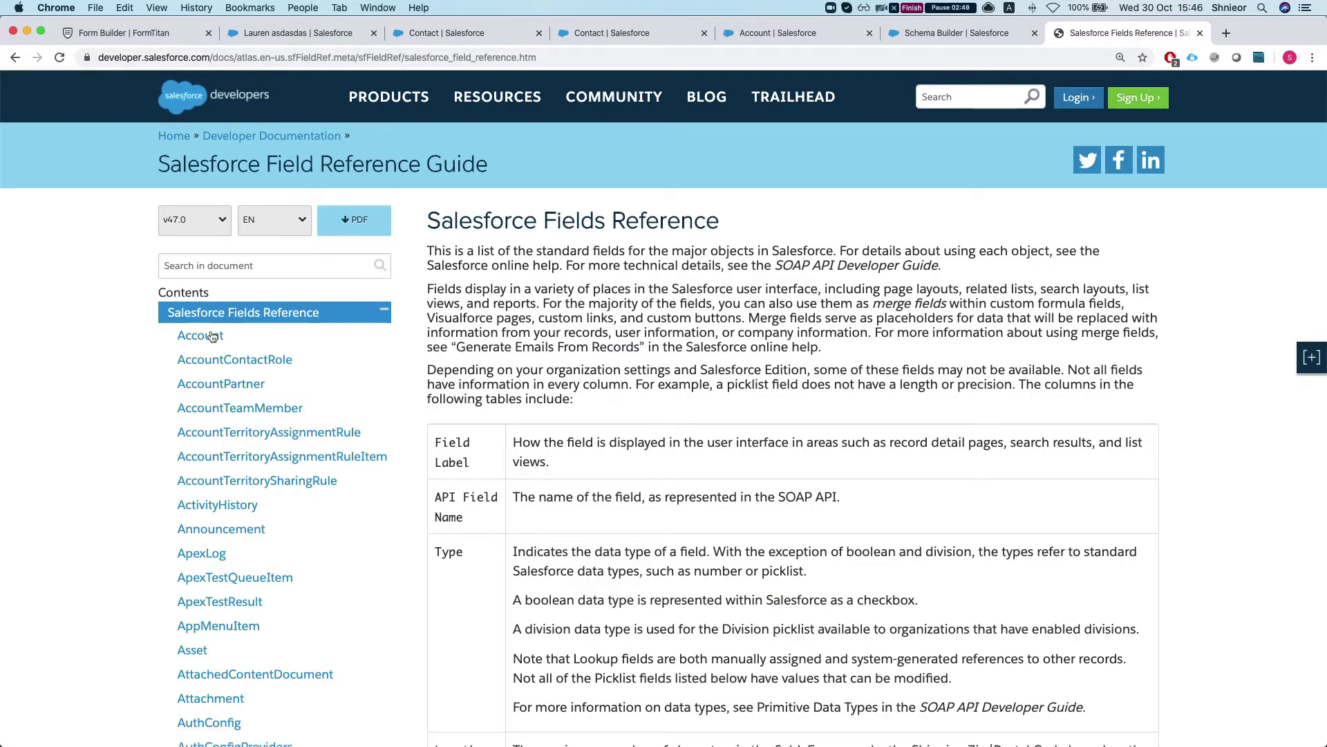
# Open the Account page of the reference guide and examine its field labels, API names and types.
pyautogui.click(214, 336)
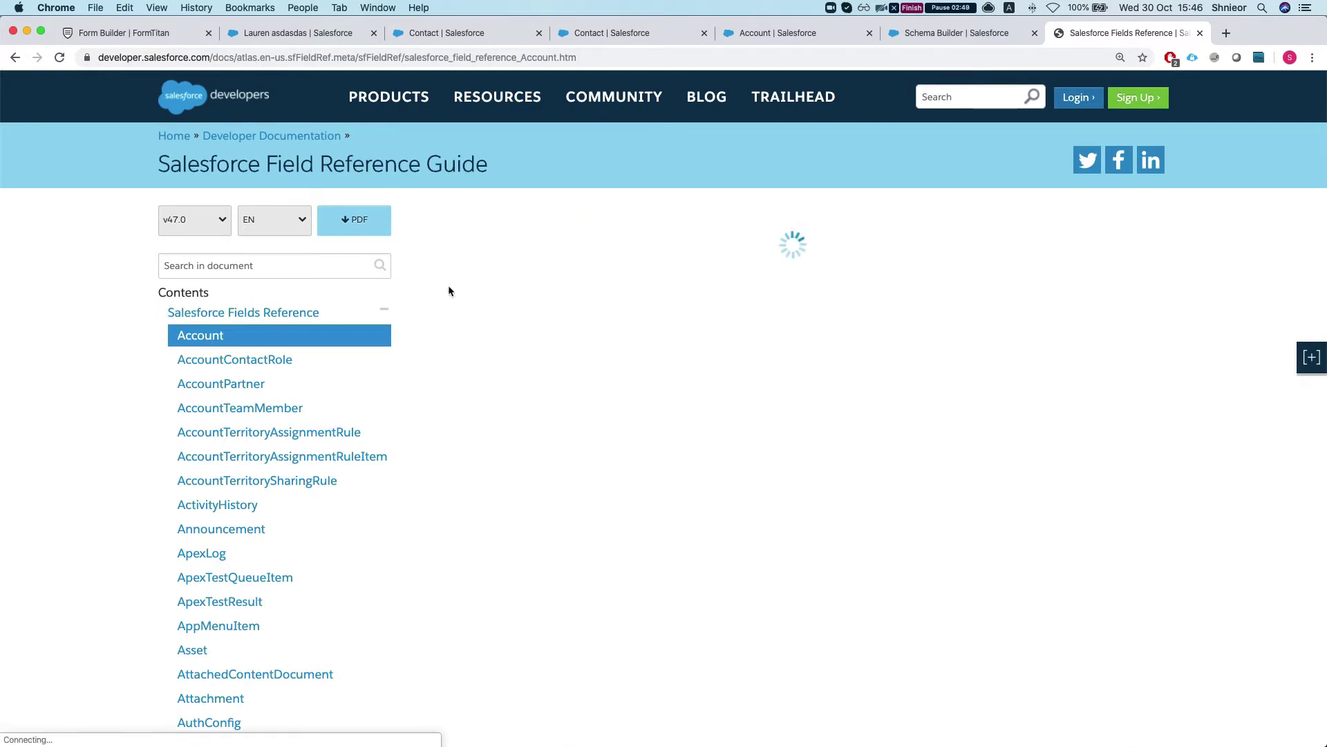
pyautogui.scroll(-10, 519, 322)
pyautogui.scroll(-10, 549, 276)
pyautogui.scroll(10, 549, 277)
pyautogui.scroll(8, 549, 277)
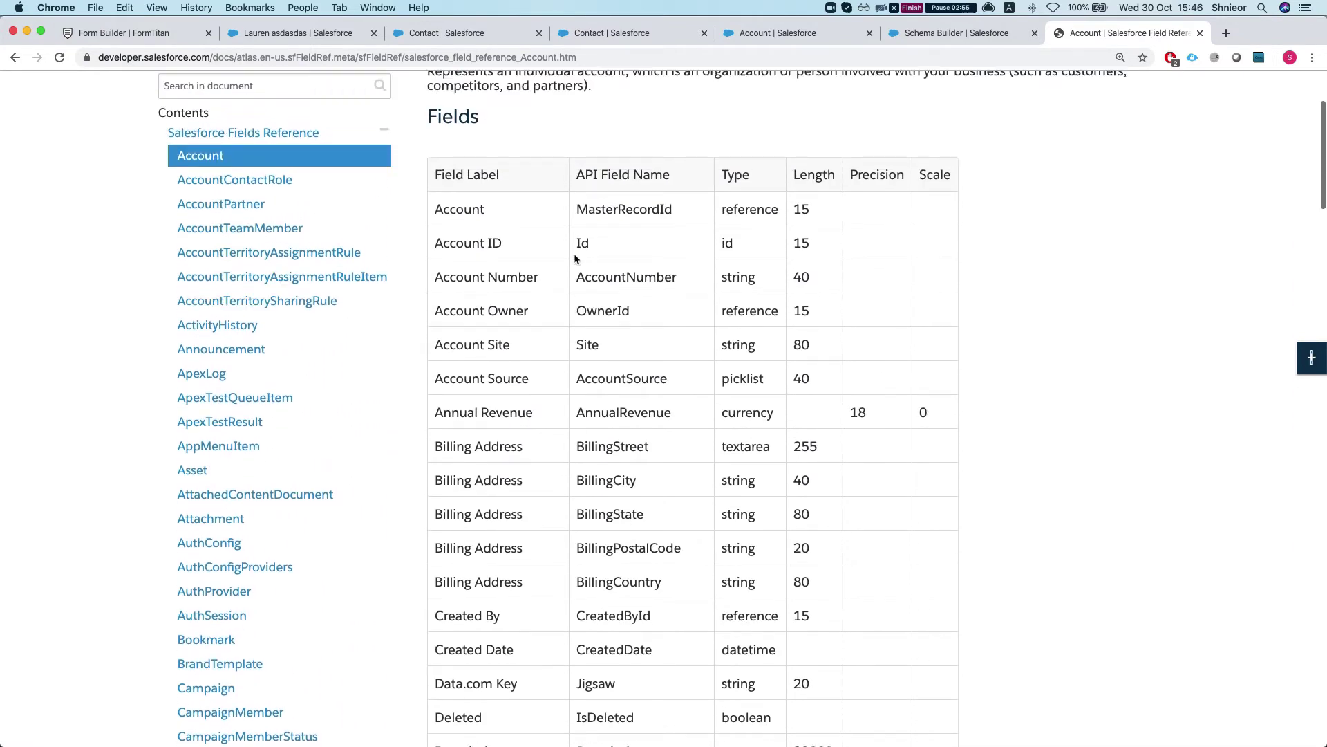
# Examine the Account field table in the reference guide, comparing each field label with its API field name.
pyautogui.scroll(-1, 521, 242)
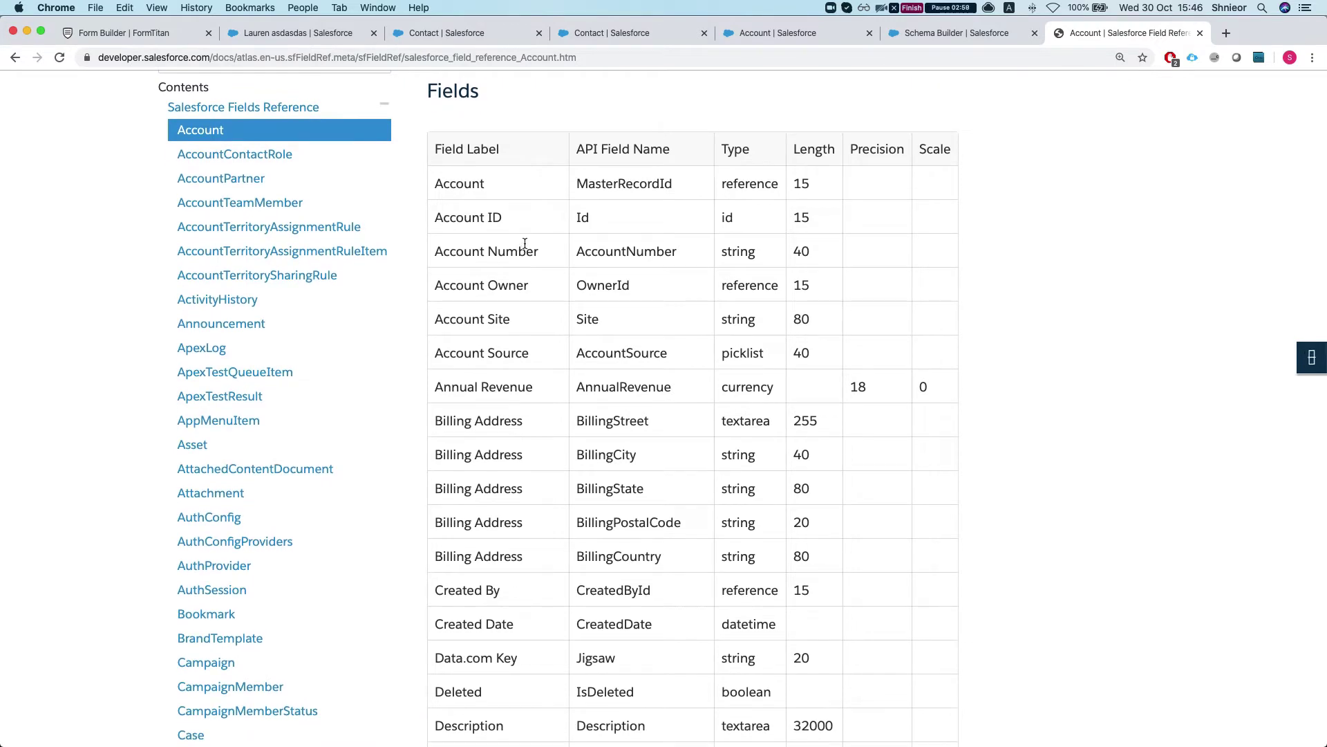
pyautogui.scroll(-2, 525, 242)
pyautogui.scroll(-1, 524, 243)
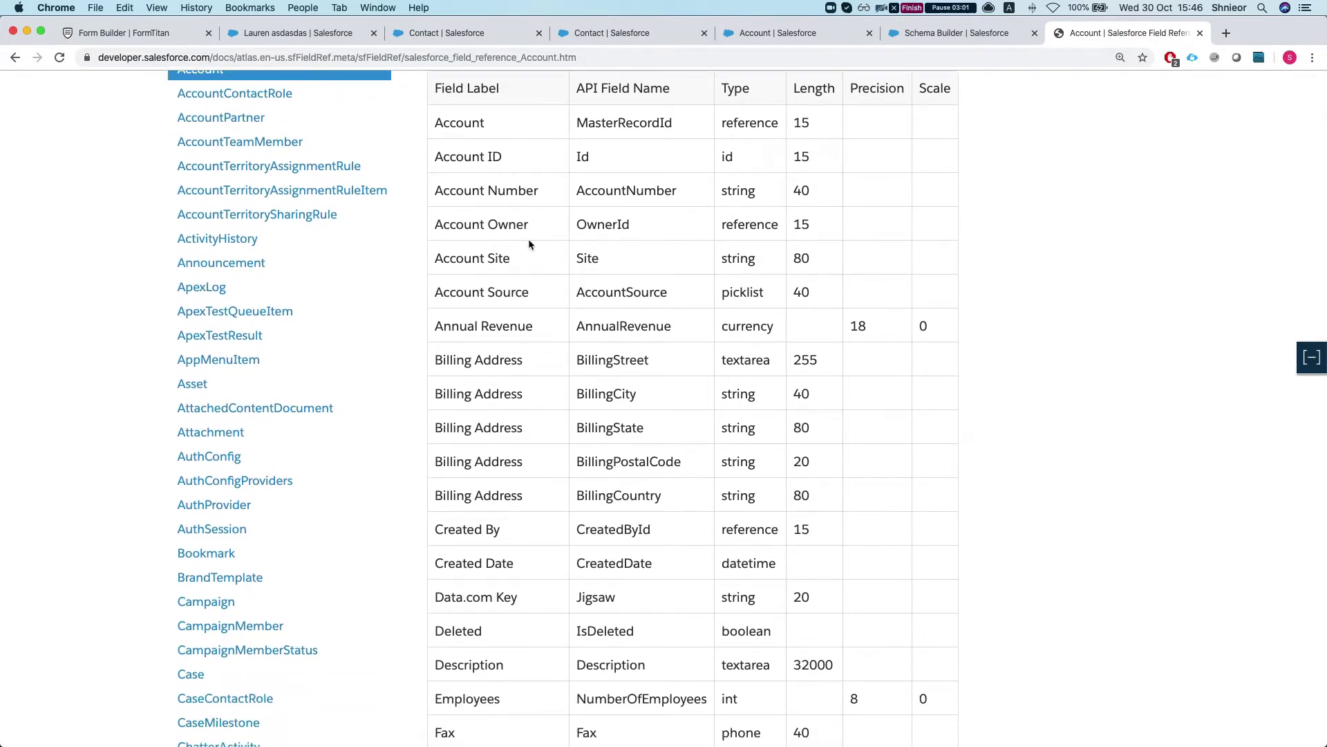
pyautogui.scroll(3, 555, 268)
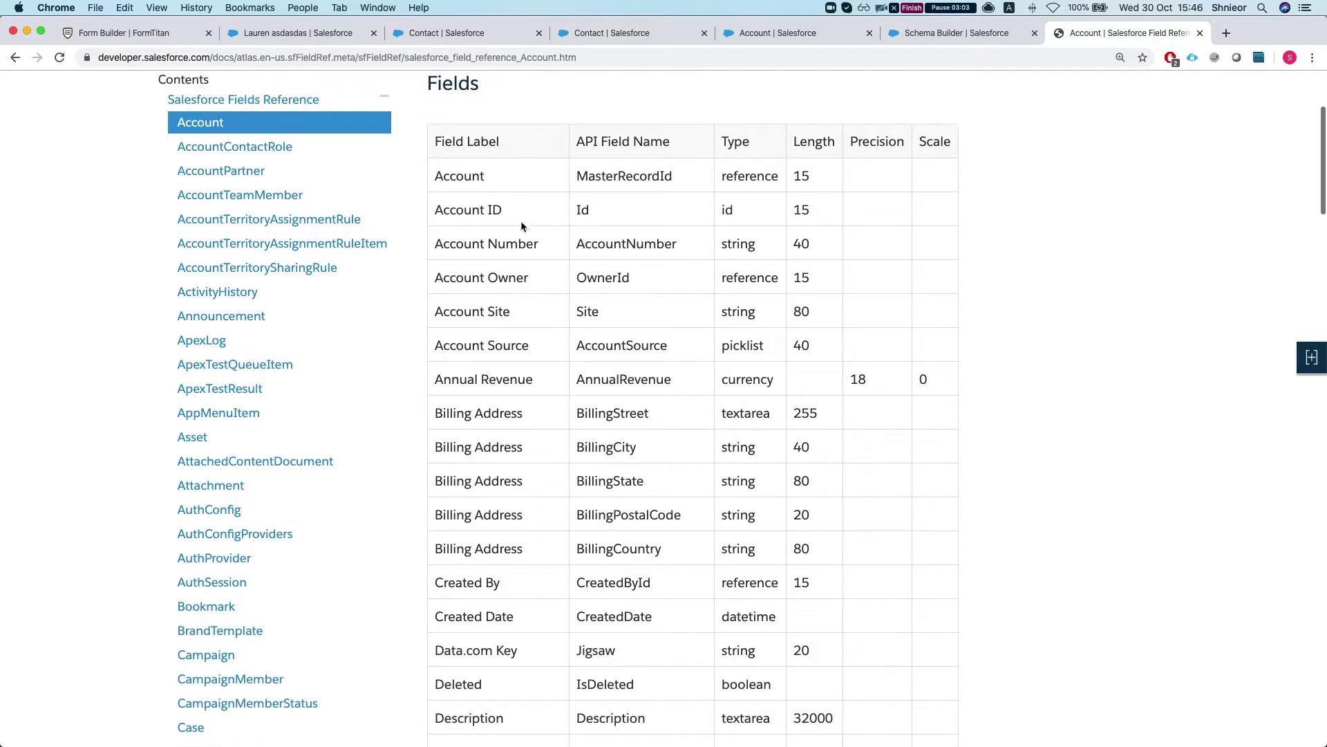
pyautogui.scroll(-2, 513, 235)
pyautogui.scroll(2, 512, 233)
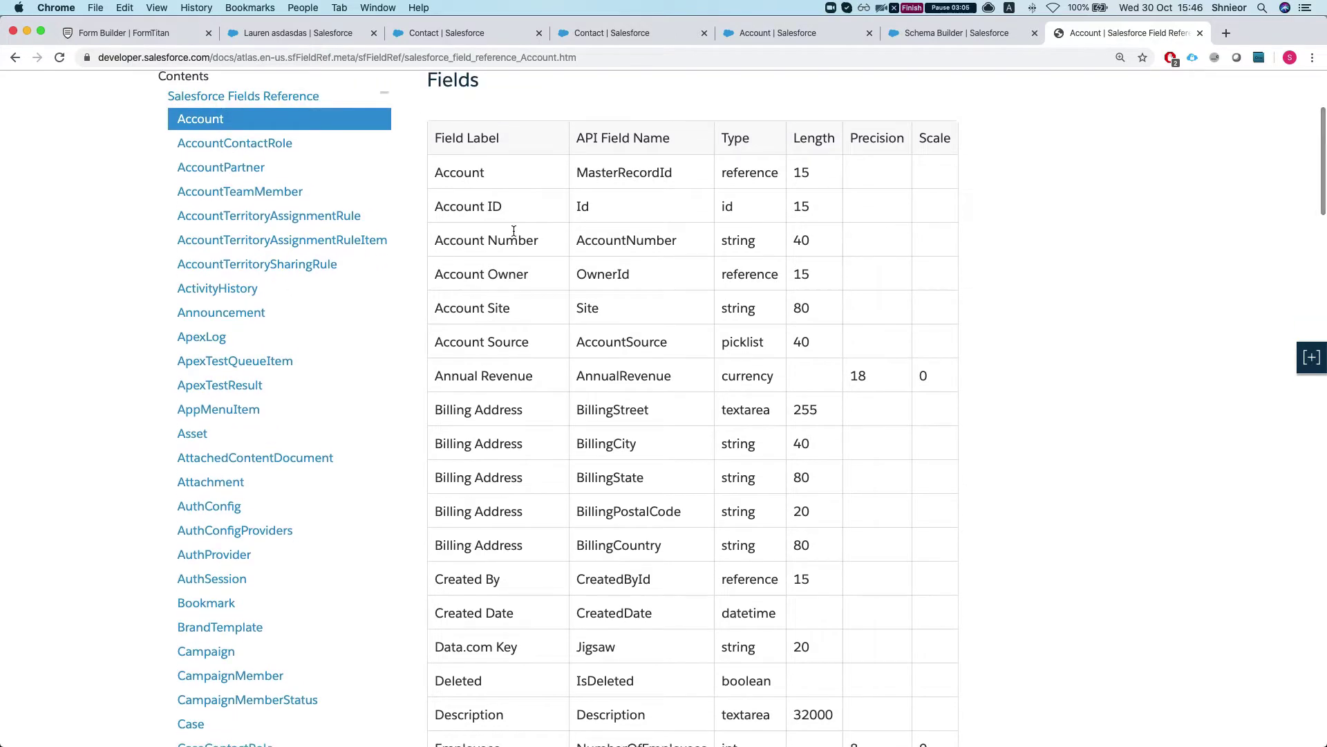
pyautogui.scroll(2, 560, 241)
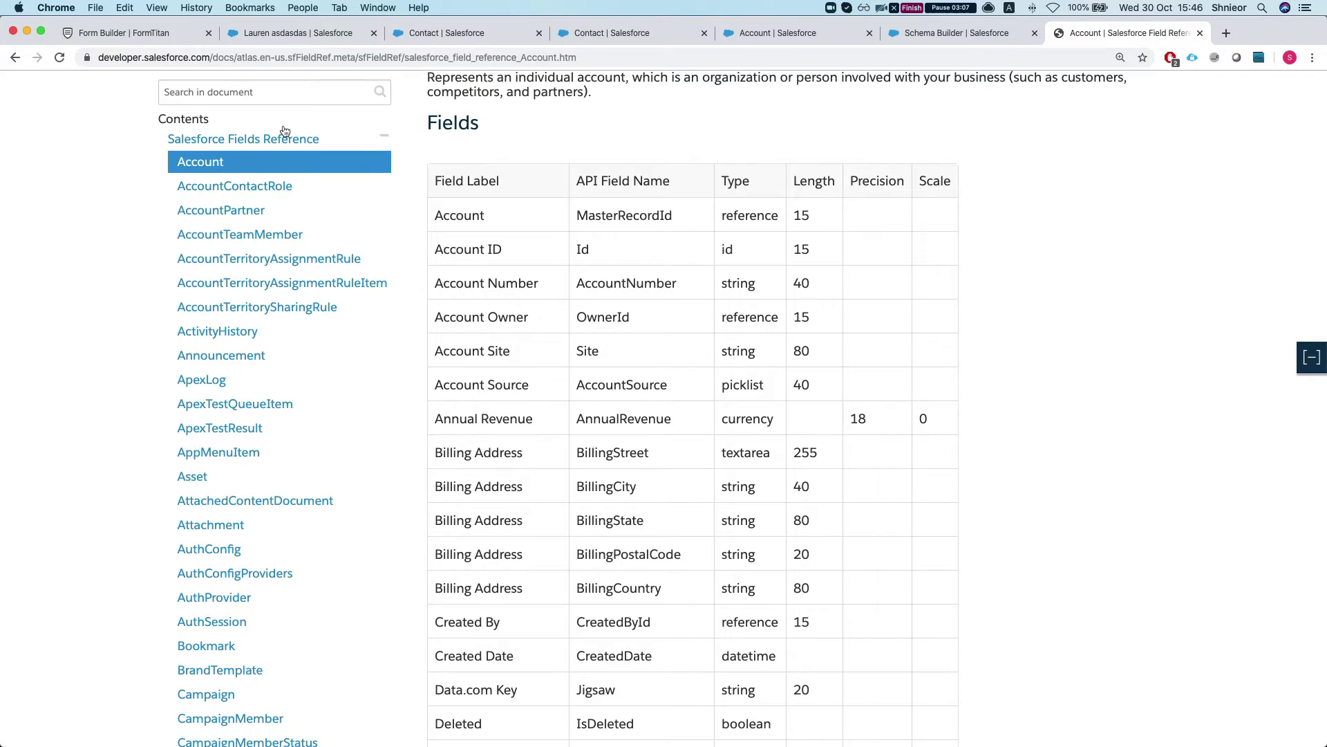
# Return to the Contact object's Fields & Relationships list in Salesforce Setup and look through its labels, field names and lookup types.
pyautogui.click(262, 33)
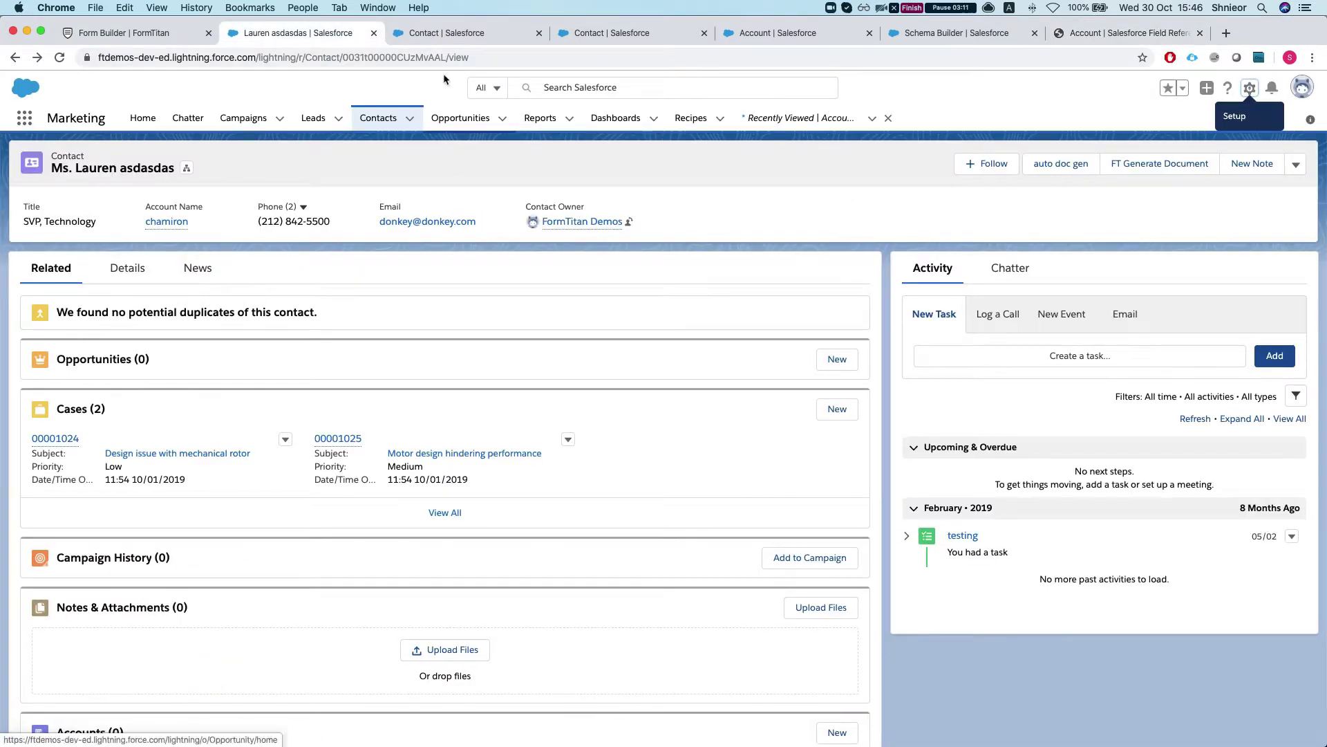
pyautogui.click(424, 34)
pyautogui.scroll(-1, 310, 338)
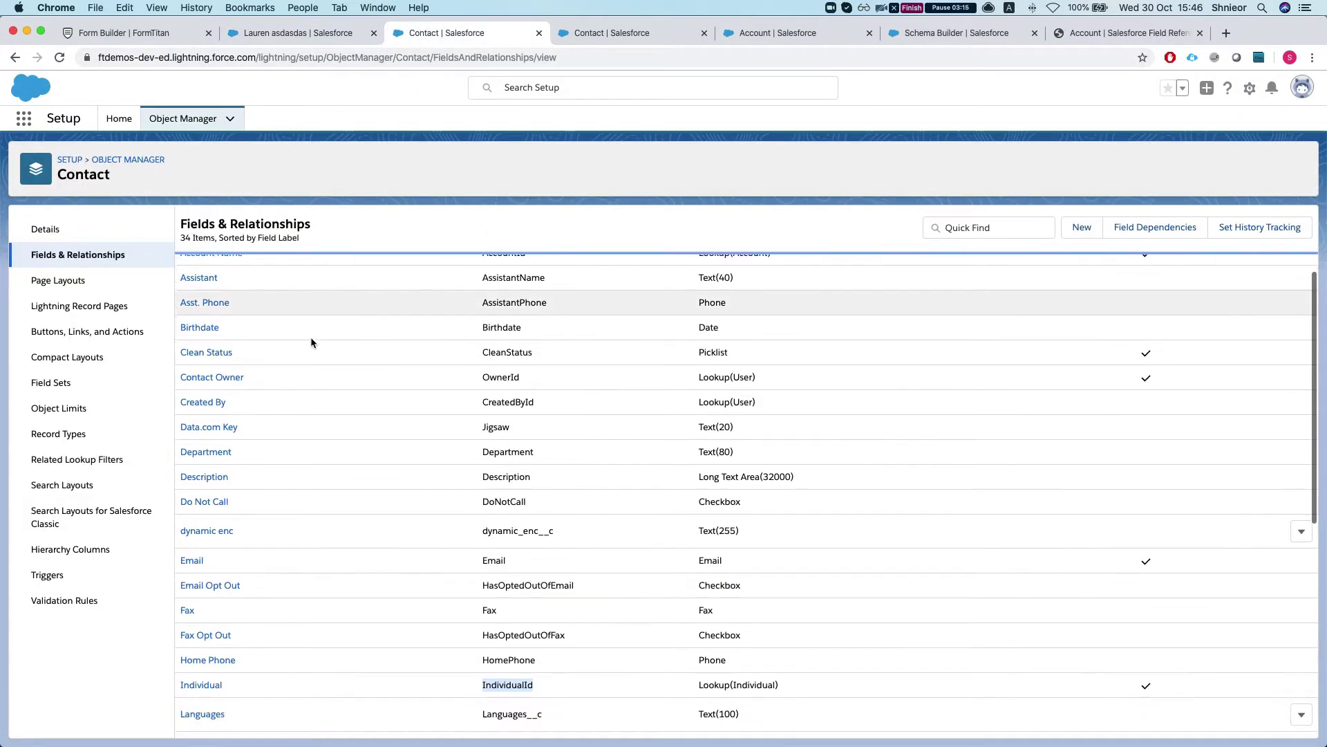
pyautogui.scroll(1, 322, 336)
pyautogui.scroll(-6, 304, 325)
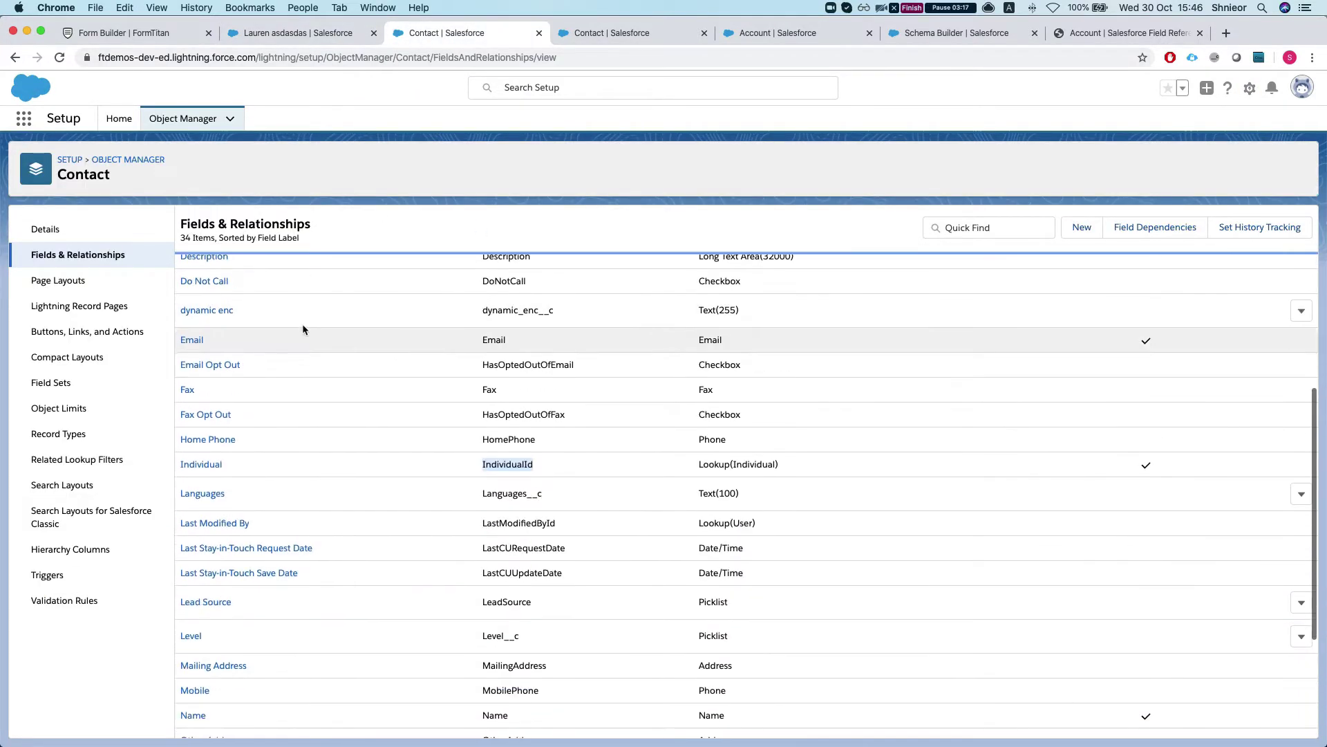
pyautogui.scroll(-1, 375, 367)
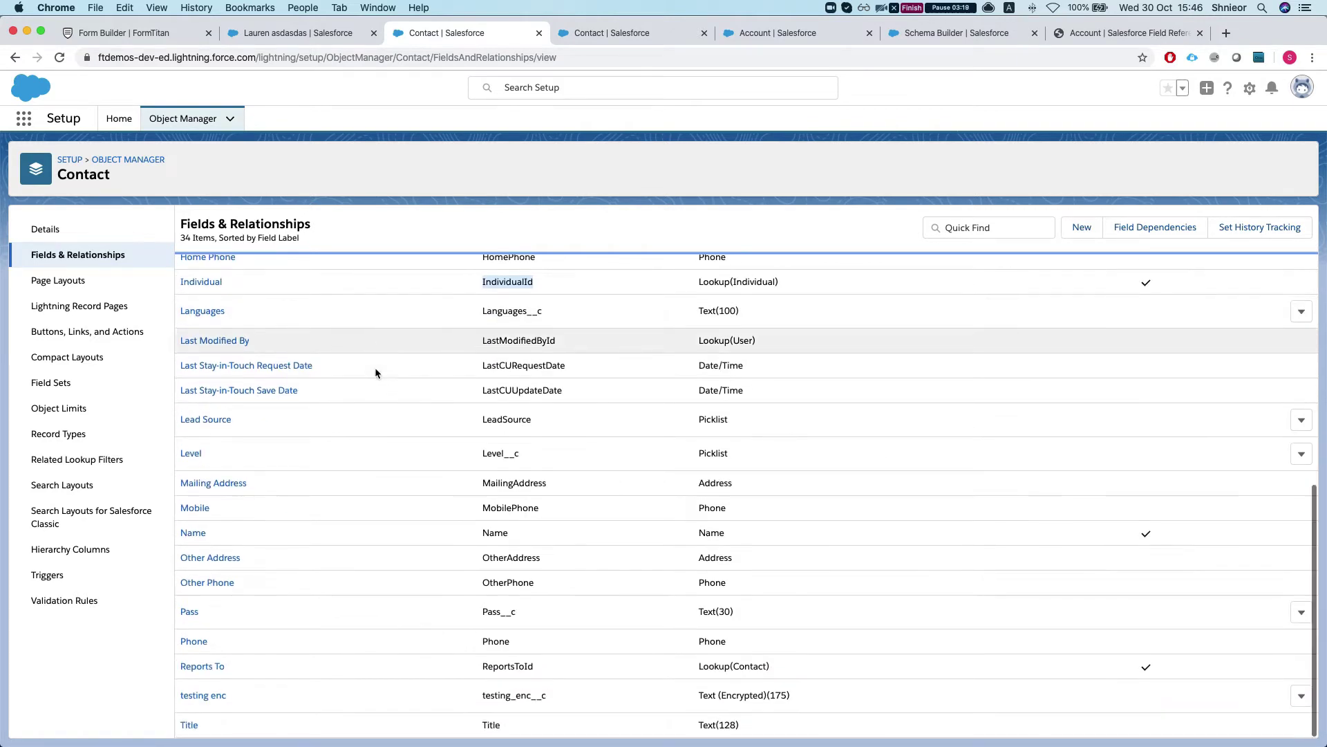
pyautogui.scroll(1, 338, 371)
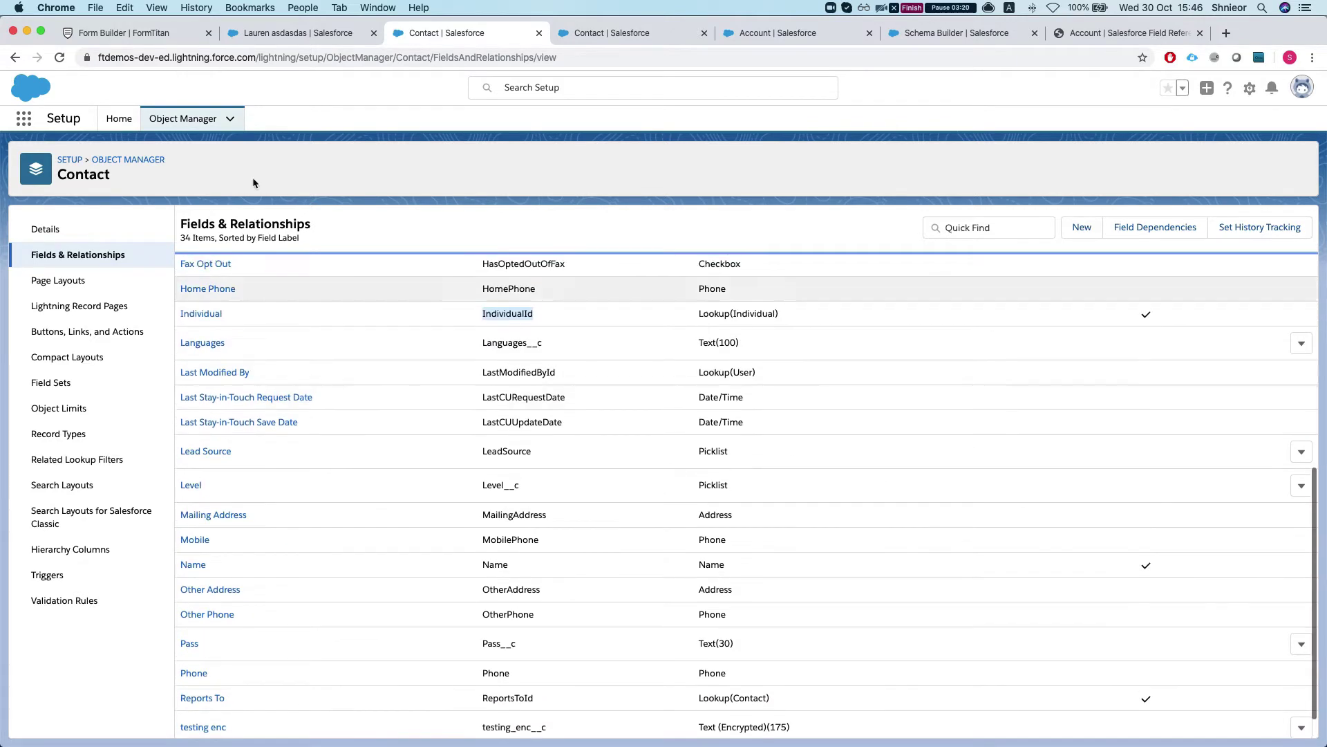
# Switch to the FormTitan form builder and add a textbox labelled "Contact LastName" below the Account Name field.
pyautogui.click(111, 35)
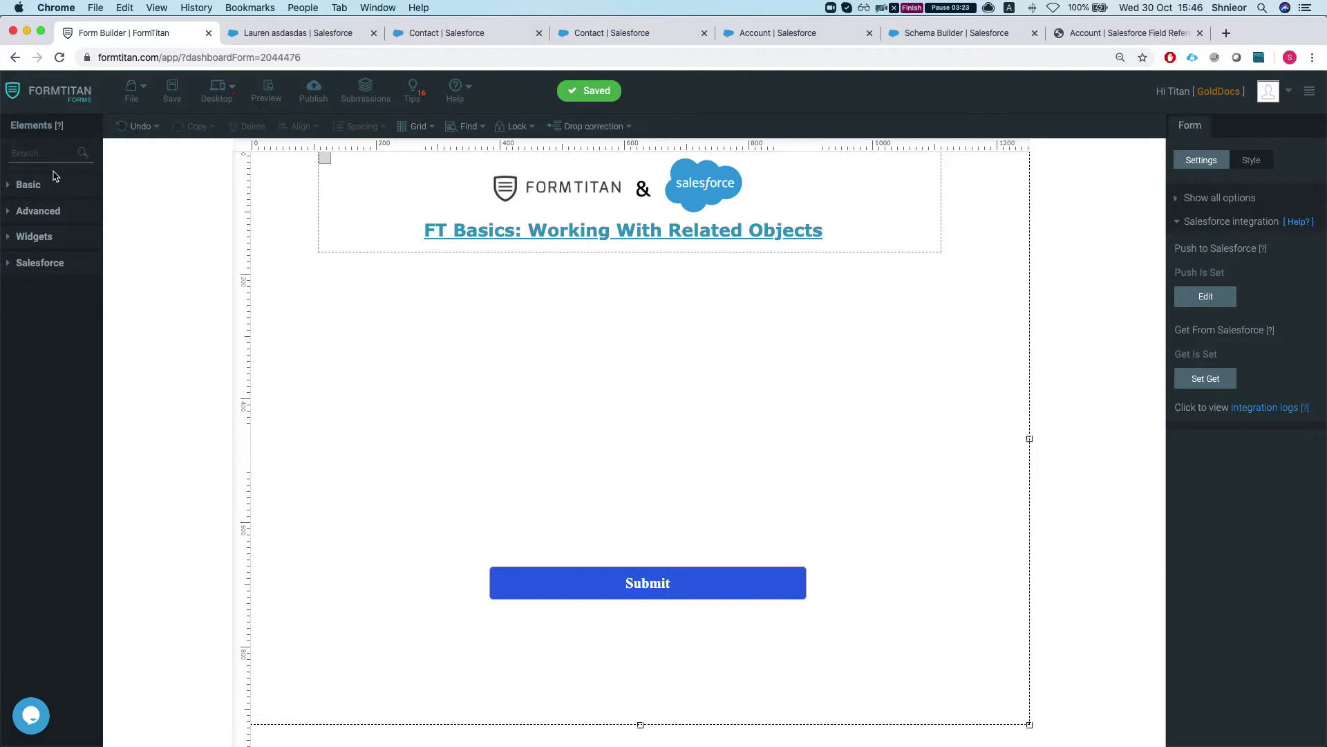
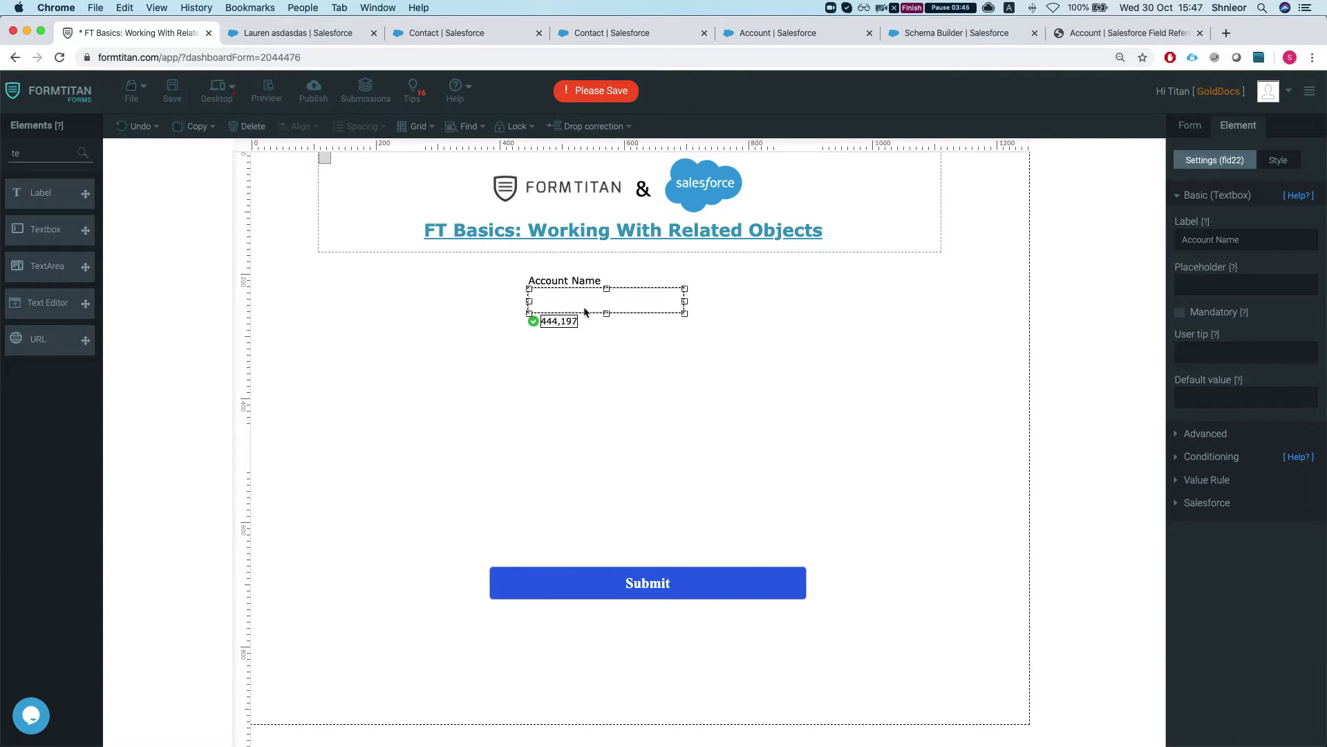
pyautogui.doubleClick(46, 153)
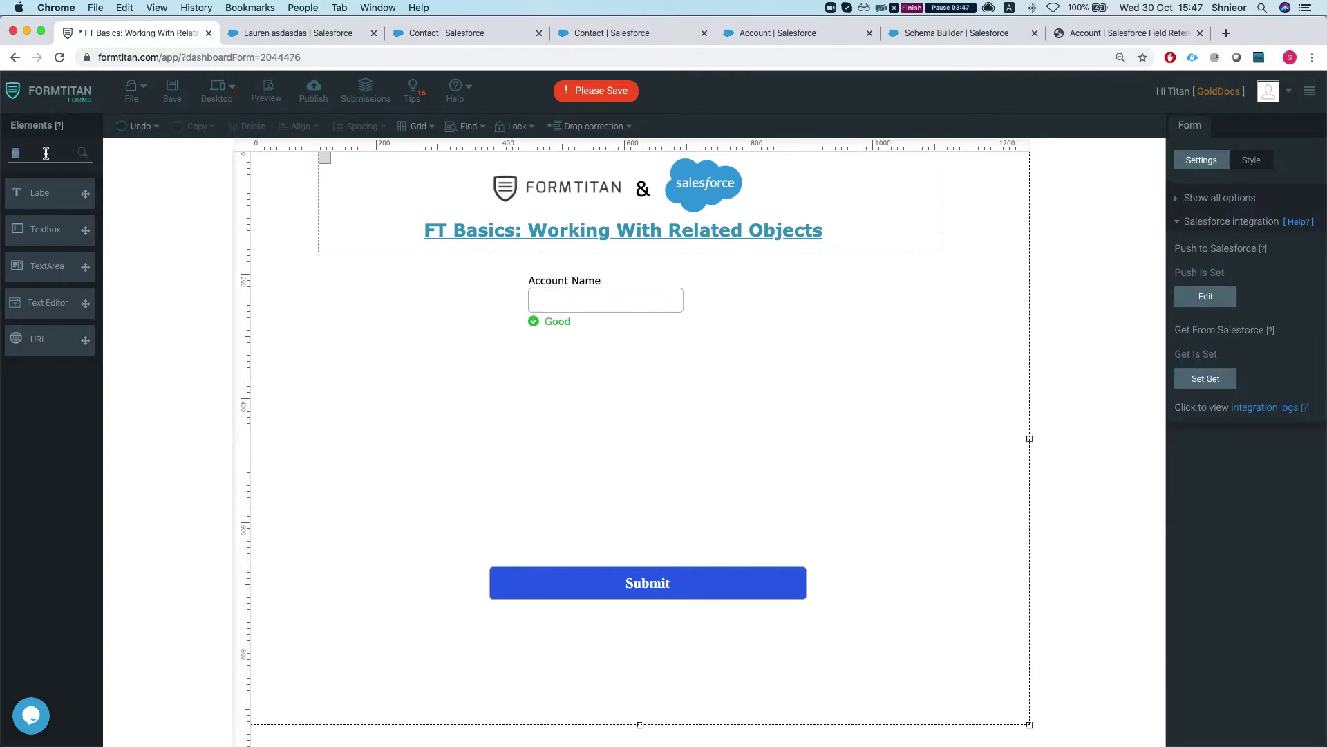
pyautogui.press('BackSpace')
pyautogui.write('te')
pyautogui.moveTo(46, 229); pyautogui.dragTo(569, 376)
pyautogui.doubleClick(568, 376)
pyautogui.write('C')
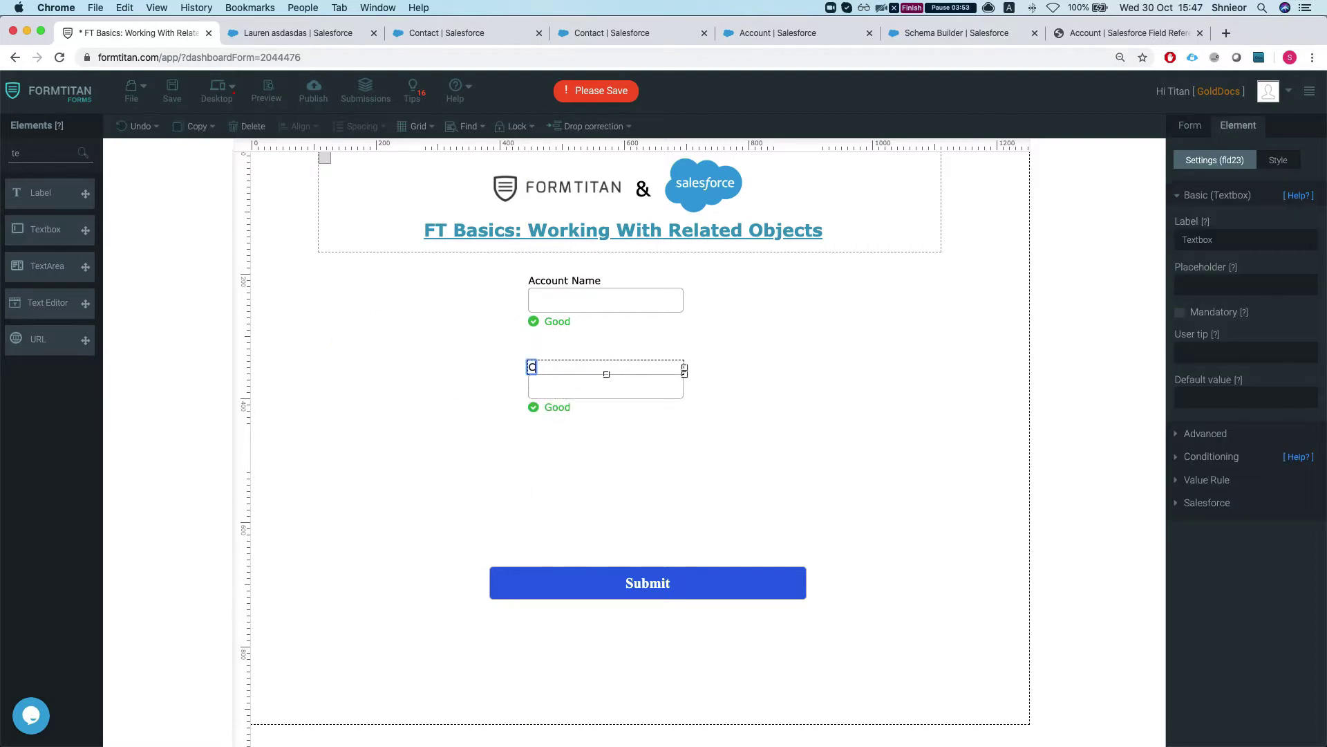
pyautogui.write('ontact Last n')
pyautogui.press('BackSpace')
pyautogui.press('BackSpace')
pyautogui.write('Name')
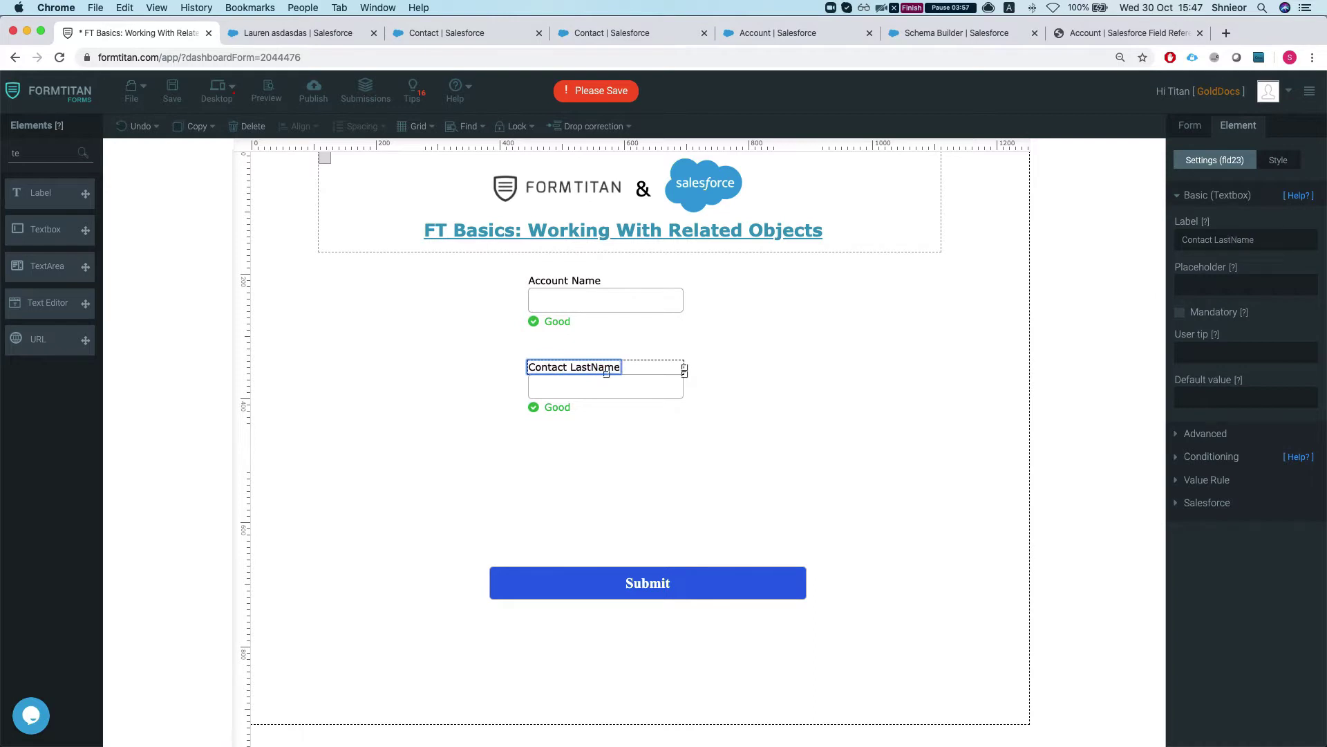
pyautogui.click(497, 517)
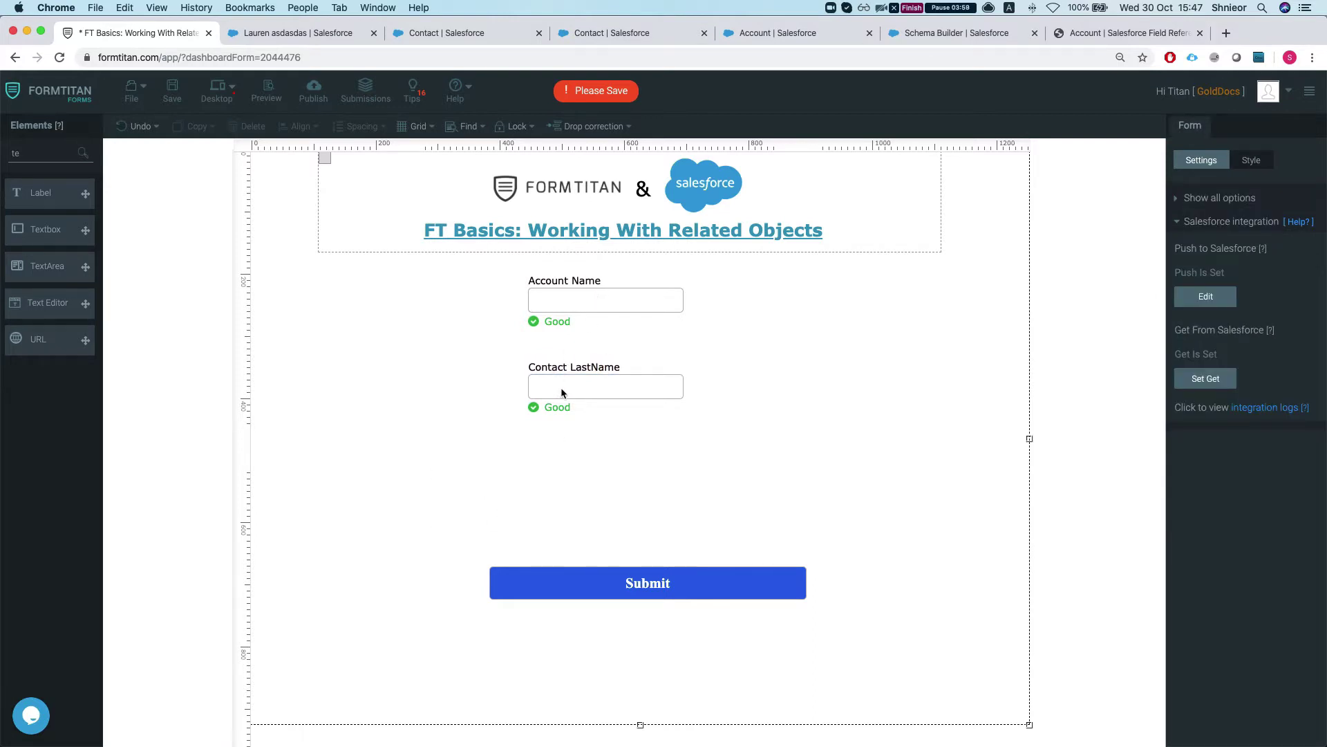
# Move the Contact LastName textbox and the Submit button up closer to the Account Name field, and save the form.
pyautogui.moveTo(562, 393); pyautogui.dragTo(557, 367)
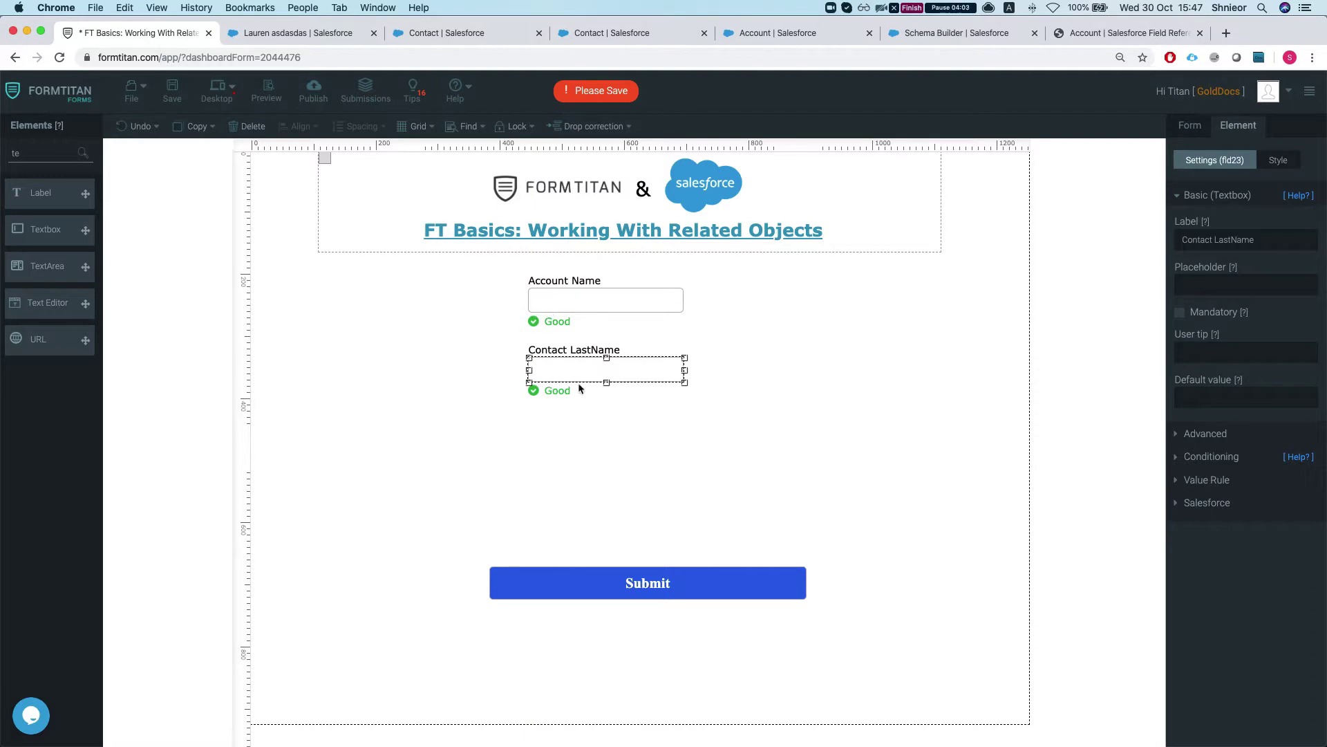
pyautogui.click(579, 516)
pyautogui.click(593, 586)
pyautogui.moveTo(594, 587); pyautogui.dragTo(589, 478)
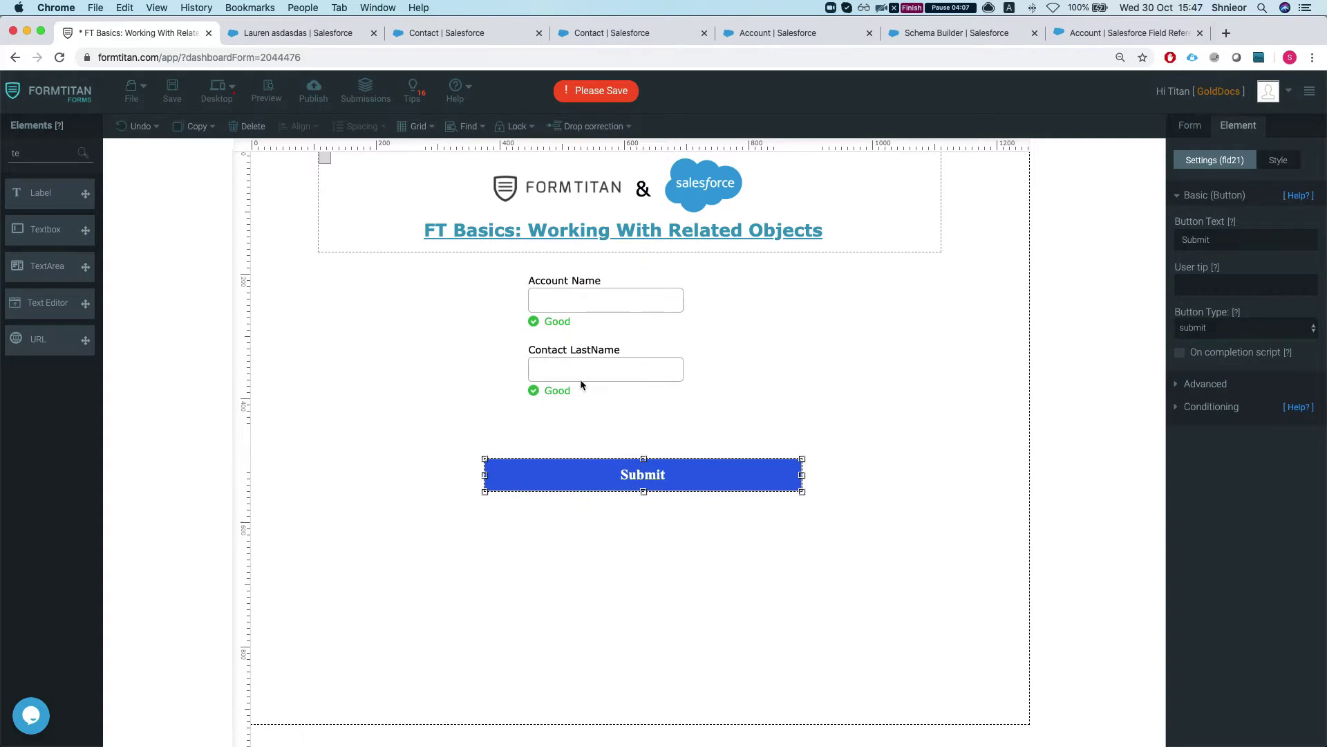
pyautogui.click(441, 383)
pyautogui.press('super+s')
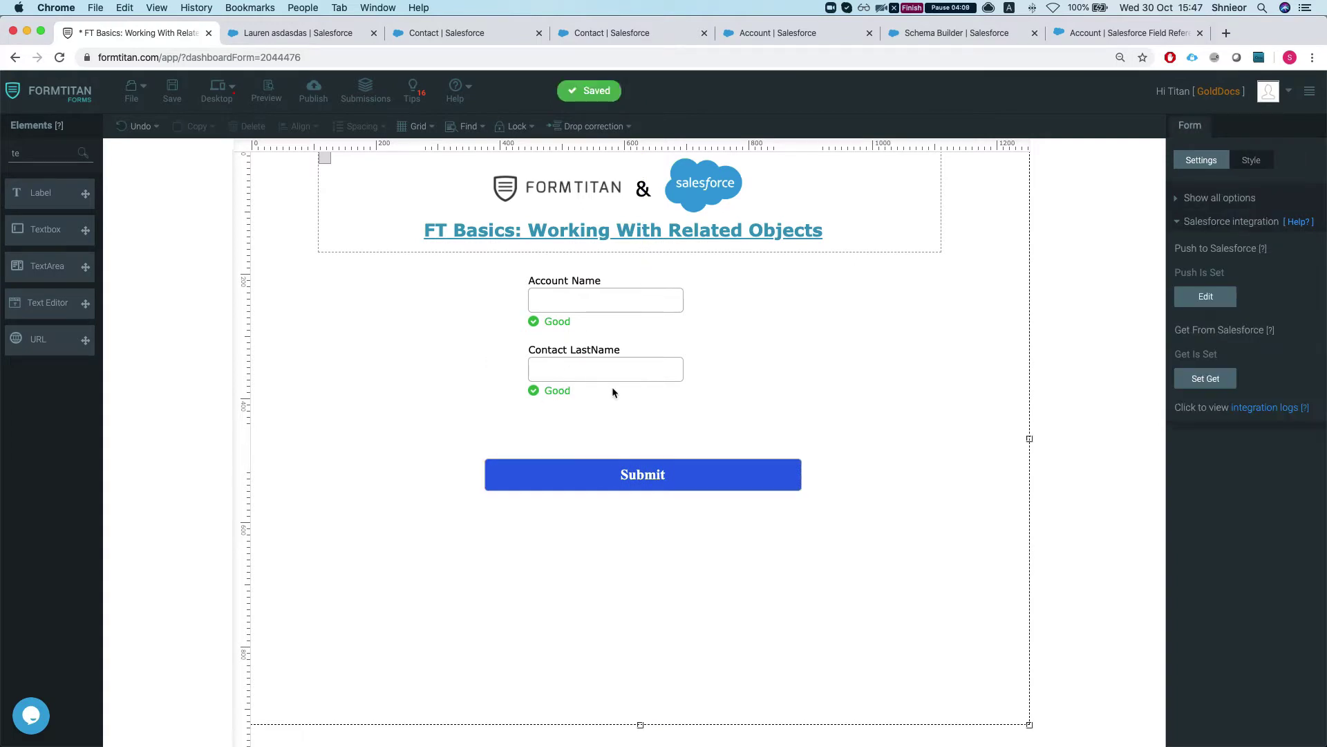
# Add an Account object to the form's Salesforce push with the comment "create an account".
pyautogui.click(1214, 303)
pyautogui.click(475, 300)
pyautogui.click(442, 179)
pyautogui.write('acco')
pyautogui.click(430, 218)
pyautogui.click(656, 178)
pyautogui.write('cre')
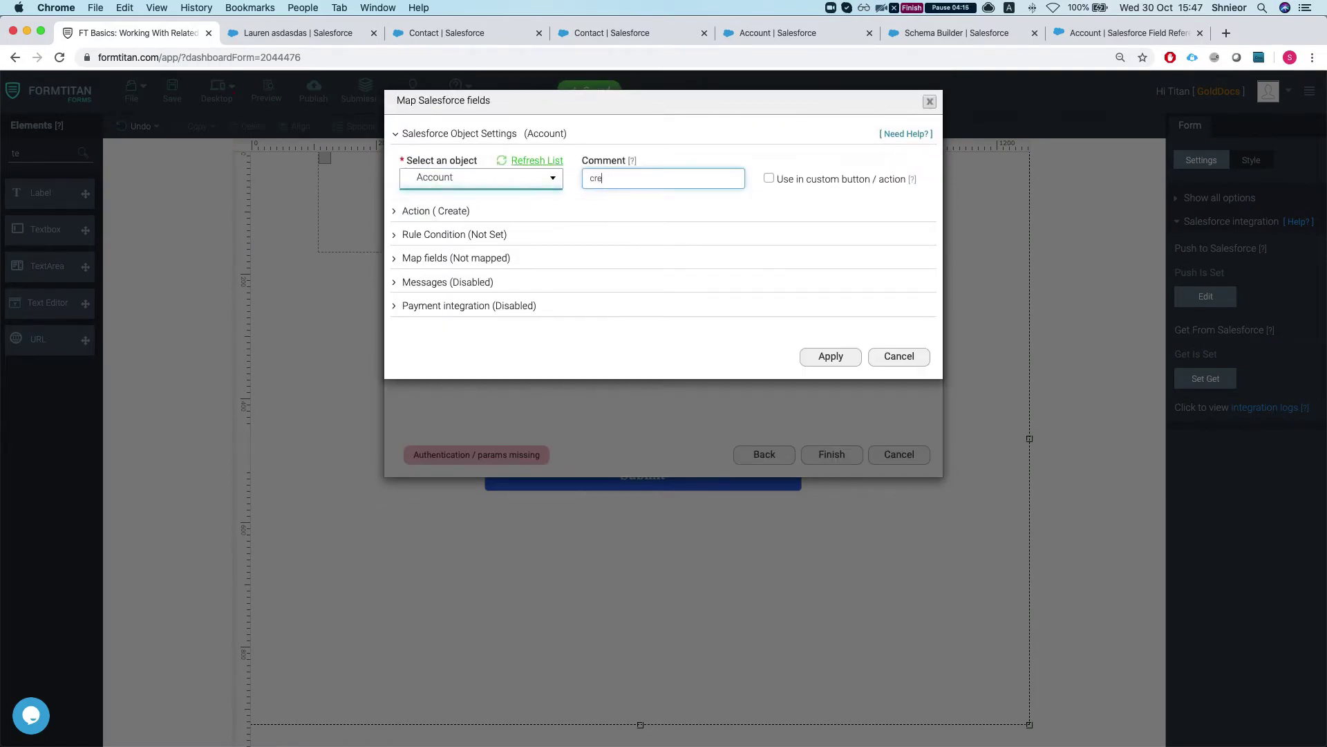
pyautogui.write('ate an account')
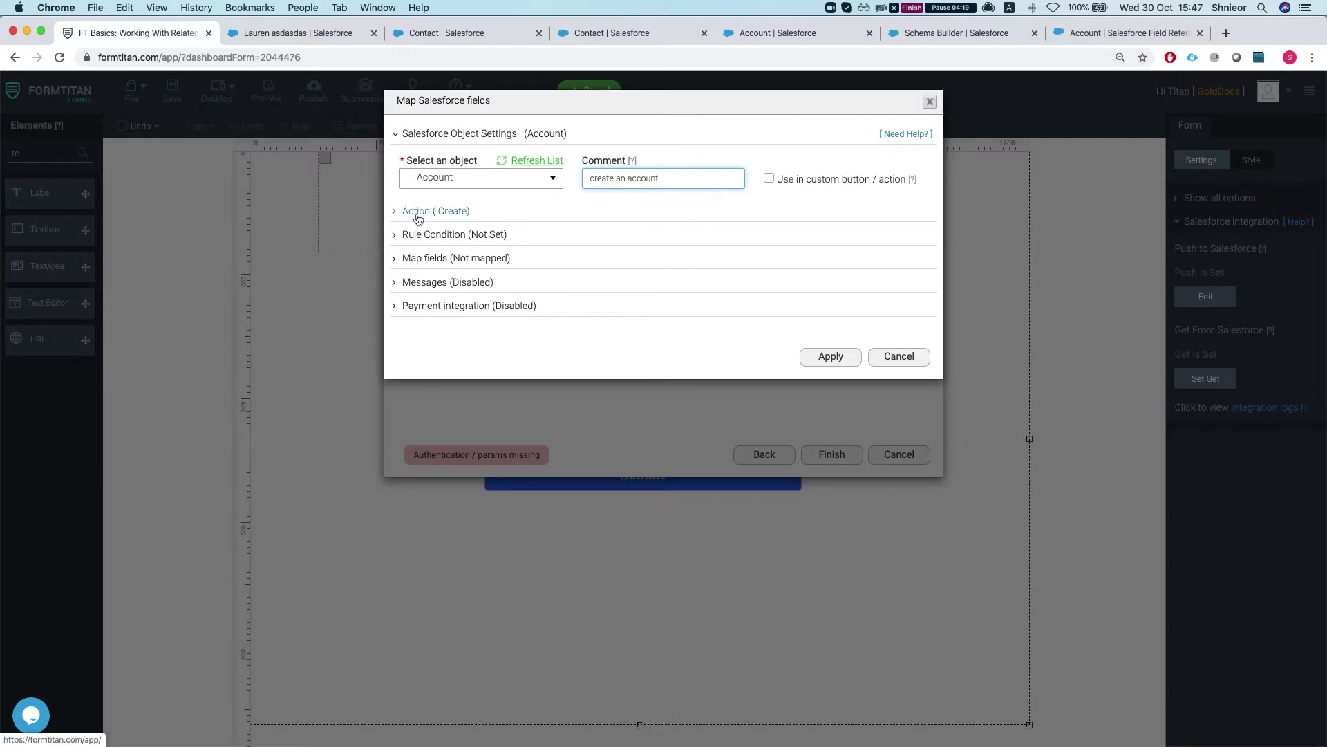
# Map the Salesforce Account Name field to the form's Account Name field and apply the Account object settings.
pyautogui.click(458, 261)
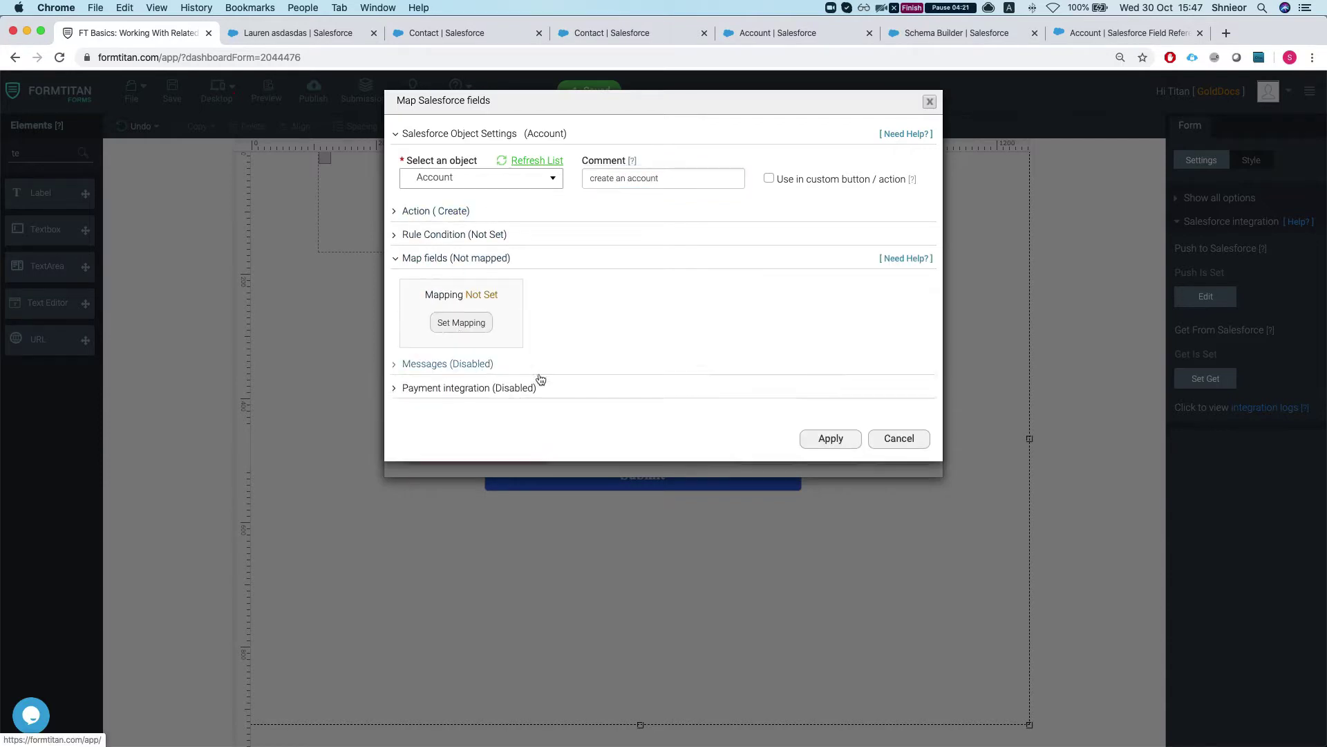
pyautogui.click(461, 323)
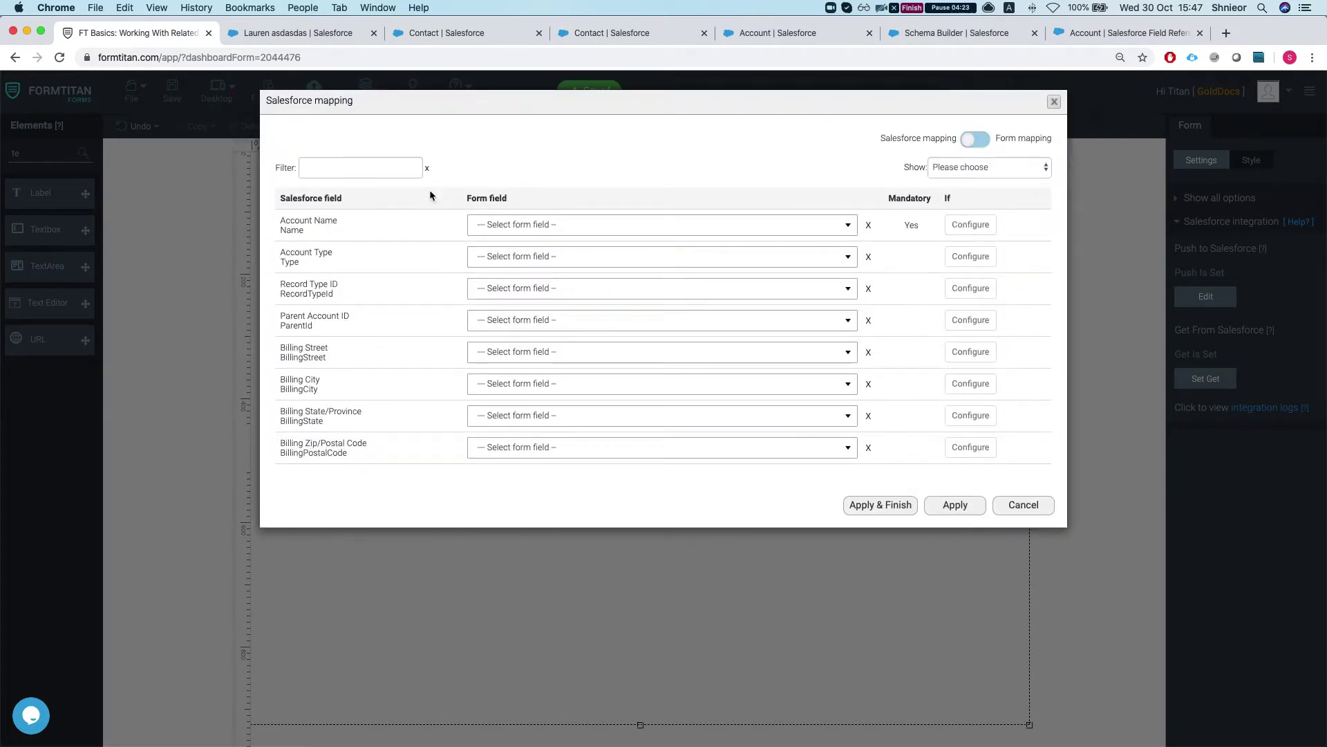
pyautogui.click(529, 229)
pyautogui.write('acc')
pyautogui.click(512, 271)
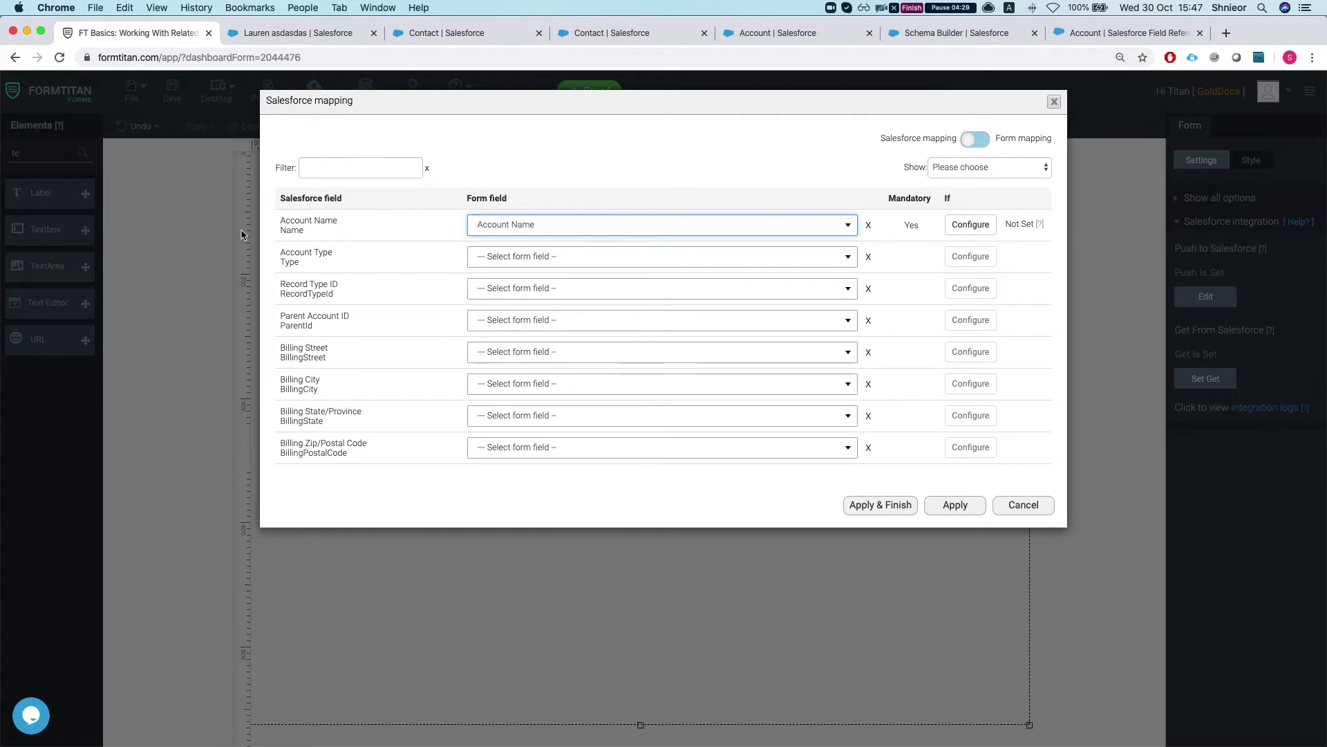
pyautogui.click(567, 225)
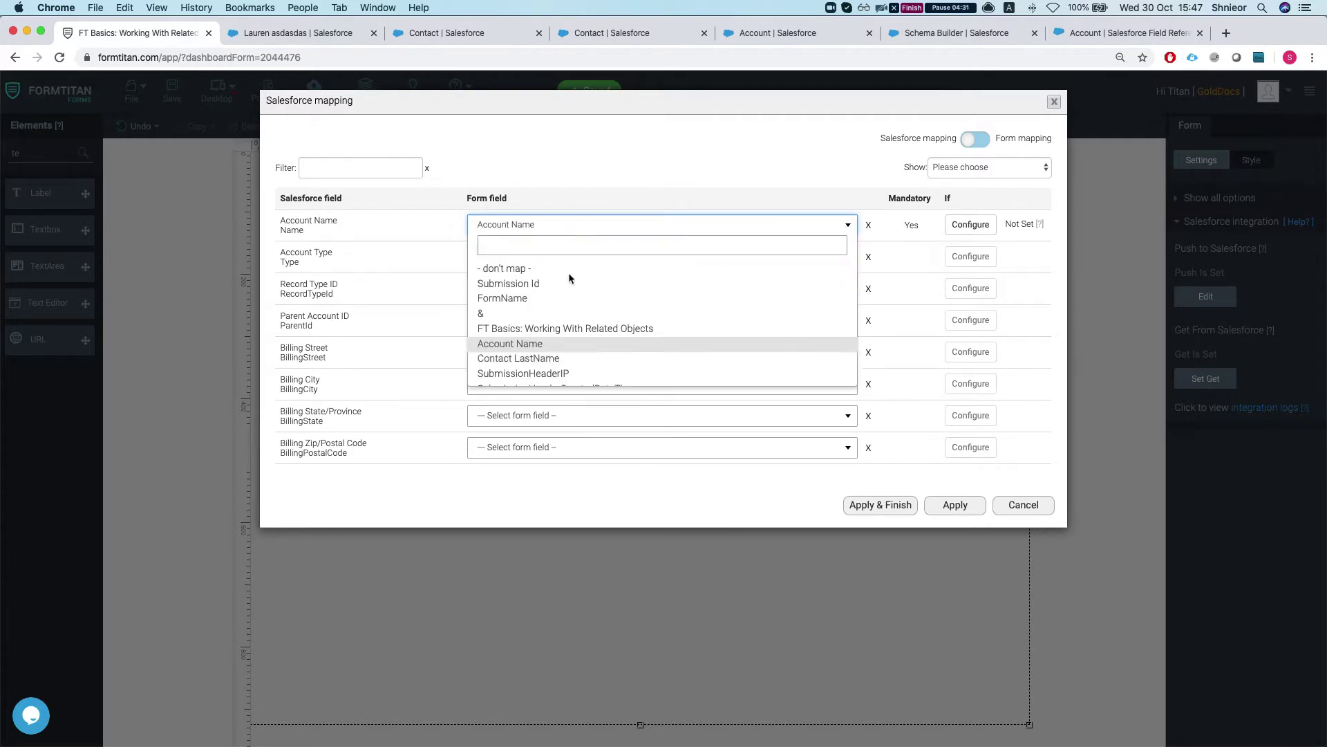
pyautogui.click(536, 345)
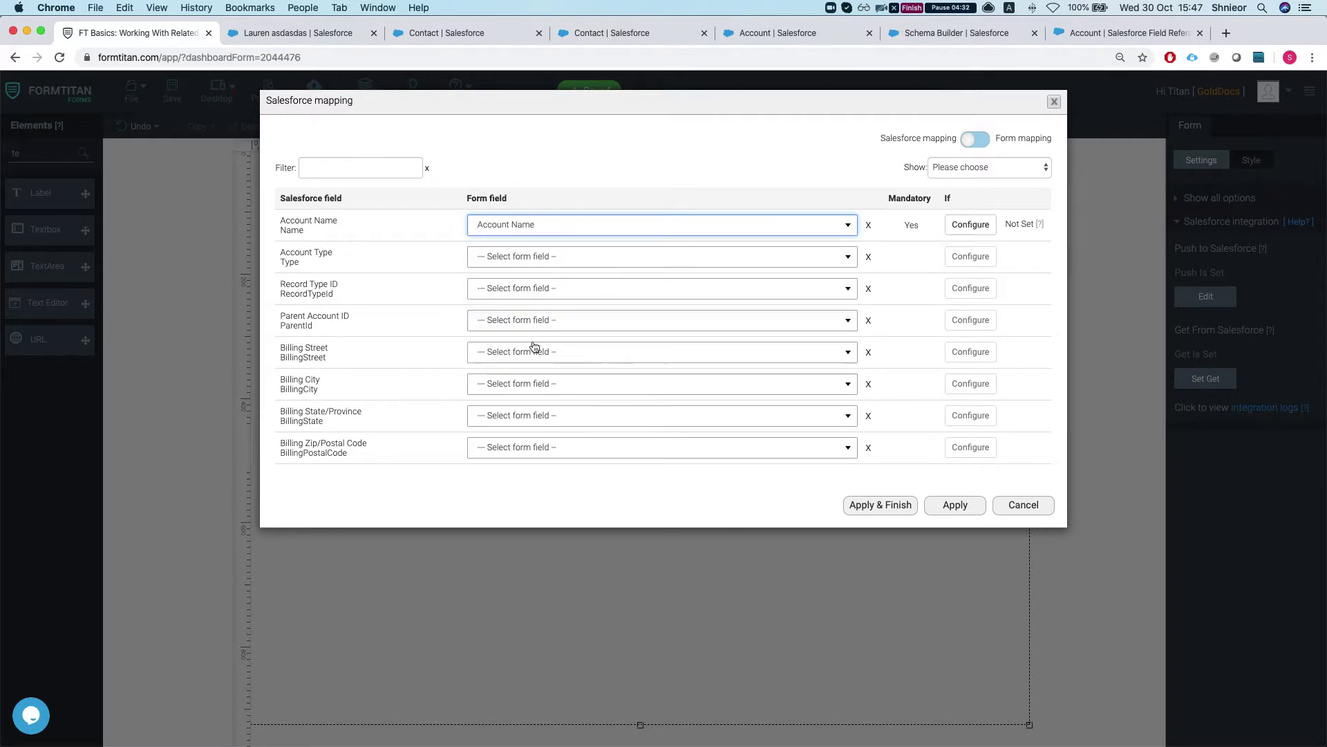
pyautogui.click(940, 508)
pyautogui.click(833, 473)
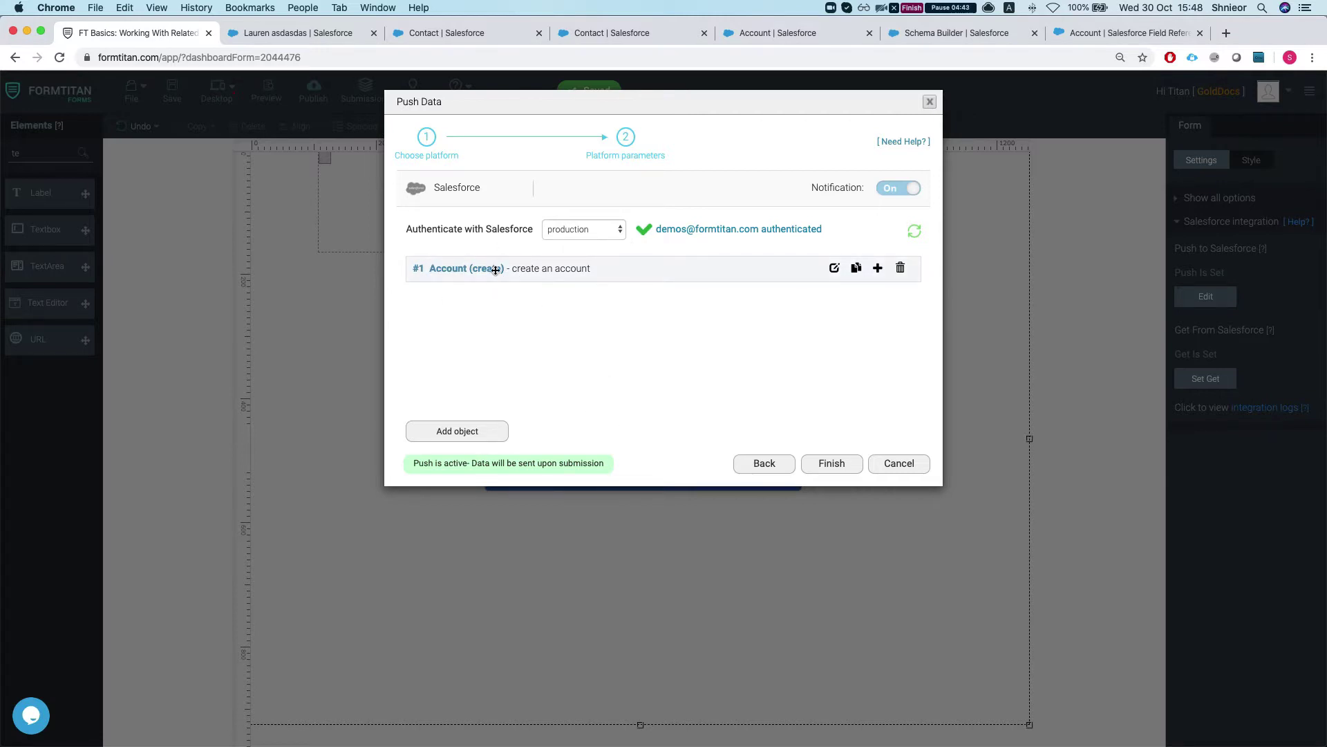
# Add a second push object after the Account action and choose Contact as its Salesforce object.
pyautogui.click(878, 268)
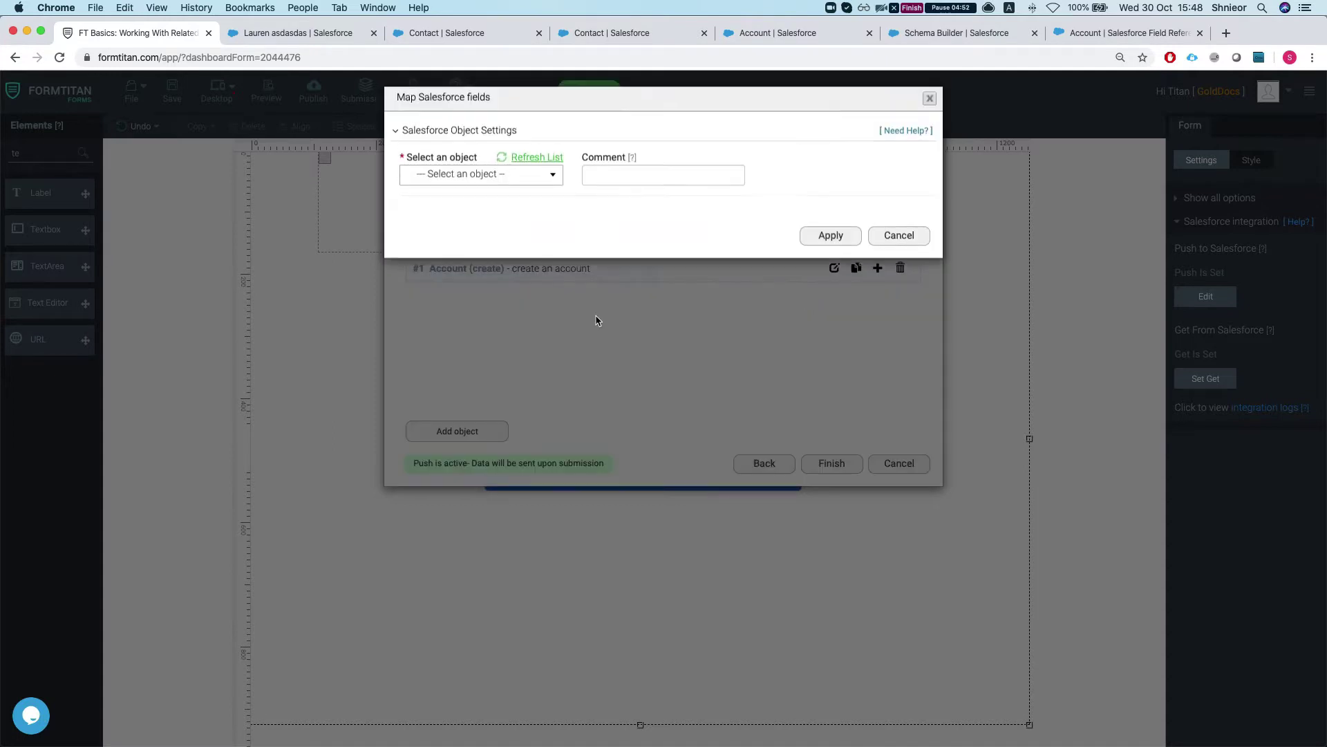
pyautogui.click(519, 183)
pyautogui.write('conact')
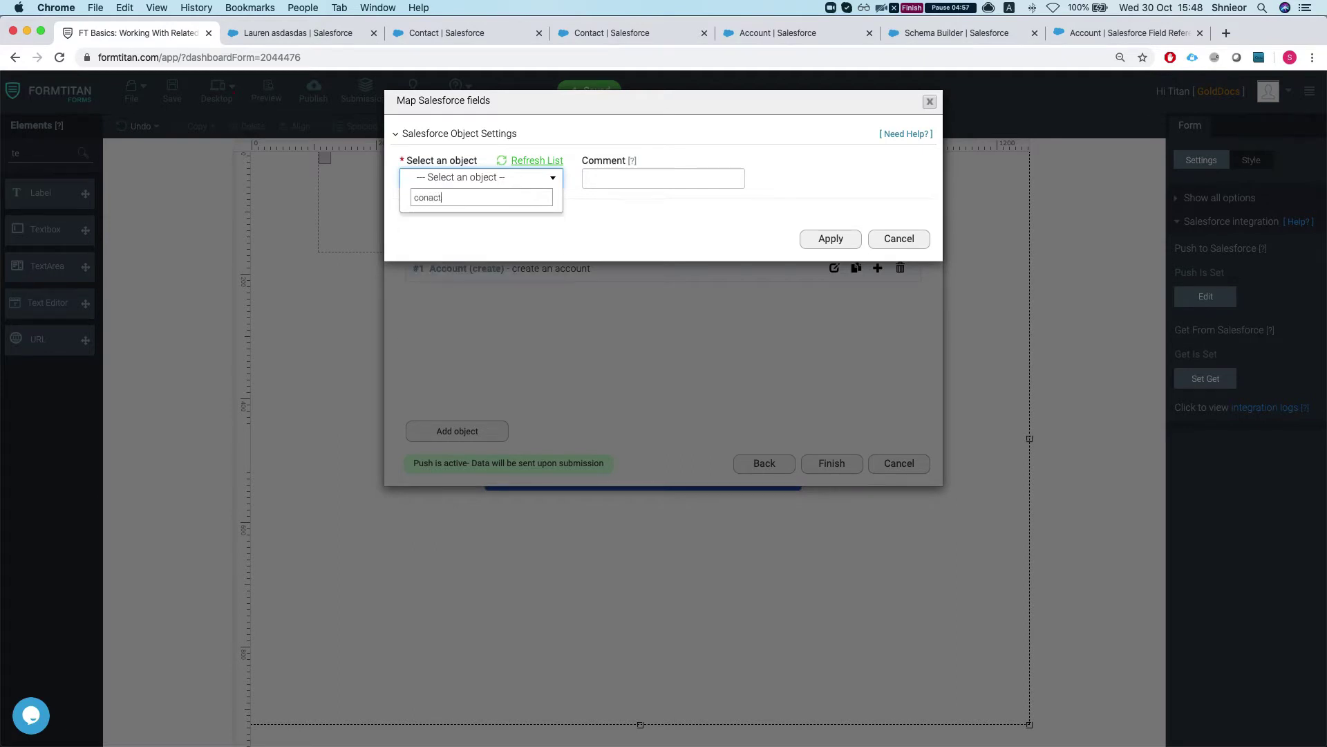
pyautogui.write('ac')
pyautogui.write('t')
pyautogui.press('Down')
pyautogui.press('Down')
pyautogui.press('Return')
# Set the Contact object's comment to "create a contact under the account".
pyautogui.click(640, 183)
pyautogui.write('crtea')
pyautogui.press('BackSpace')
pyautogui.press('BackSpace')
pyautogui.press('BackSpace')
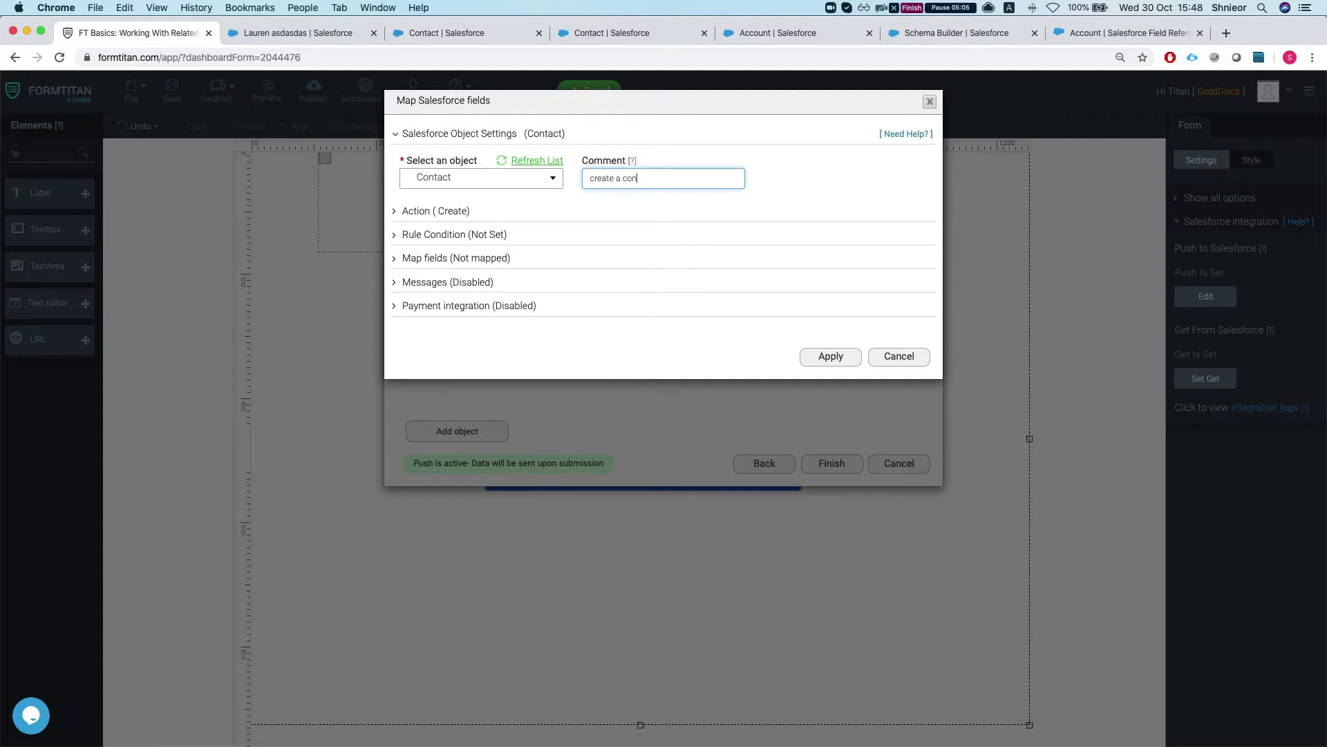
pyautogui.write('eate a contact under the account')
# Check the Contact object's action, open its field mapping and examine how Account ID is linked to the #1 Account object.
pyautogui.click(446, 211)
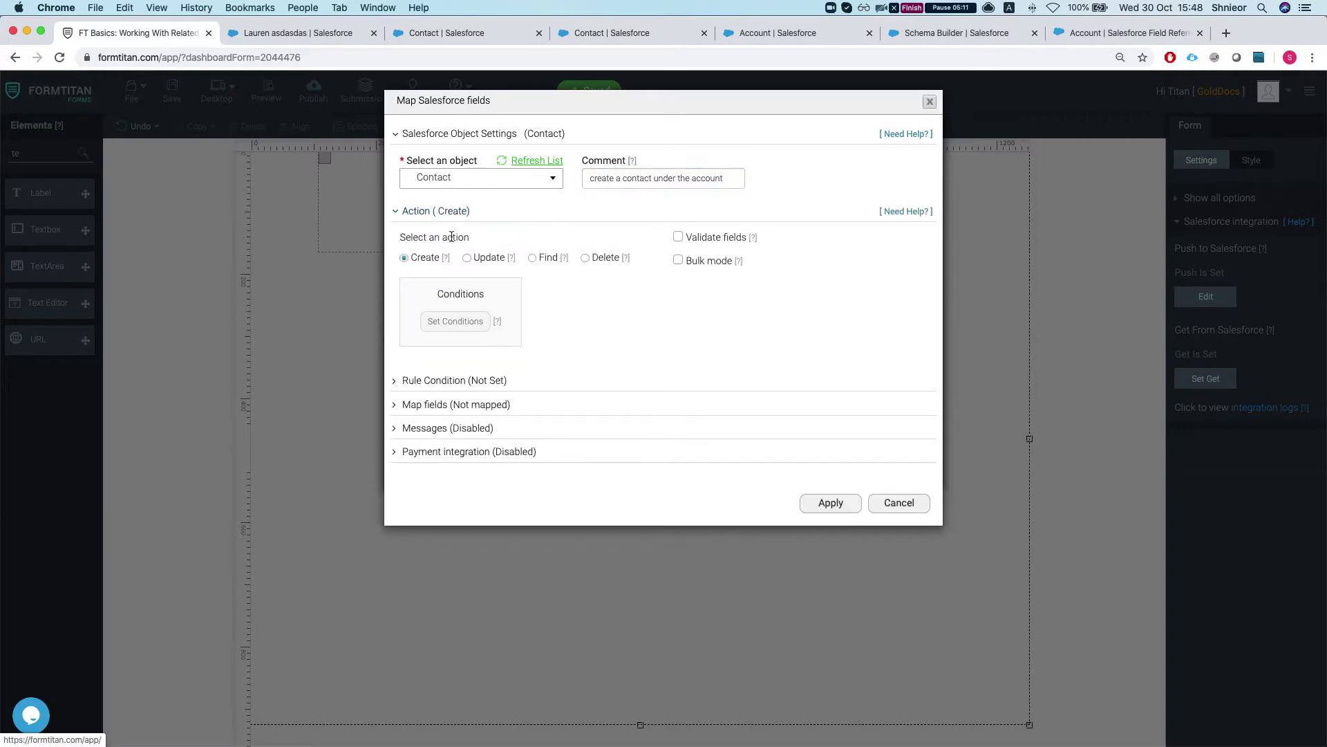
pyautogui.click(469, 217)
pyautogui.click(487, 259)
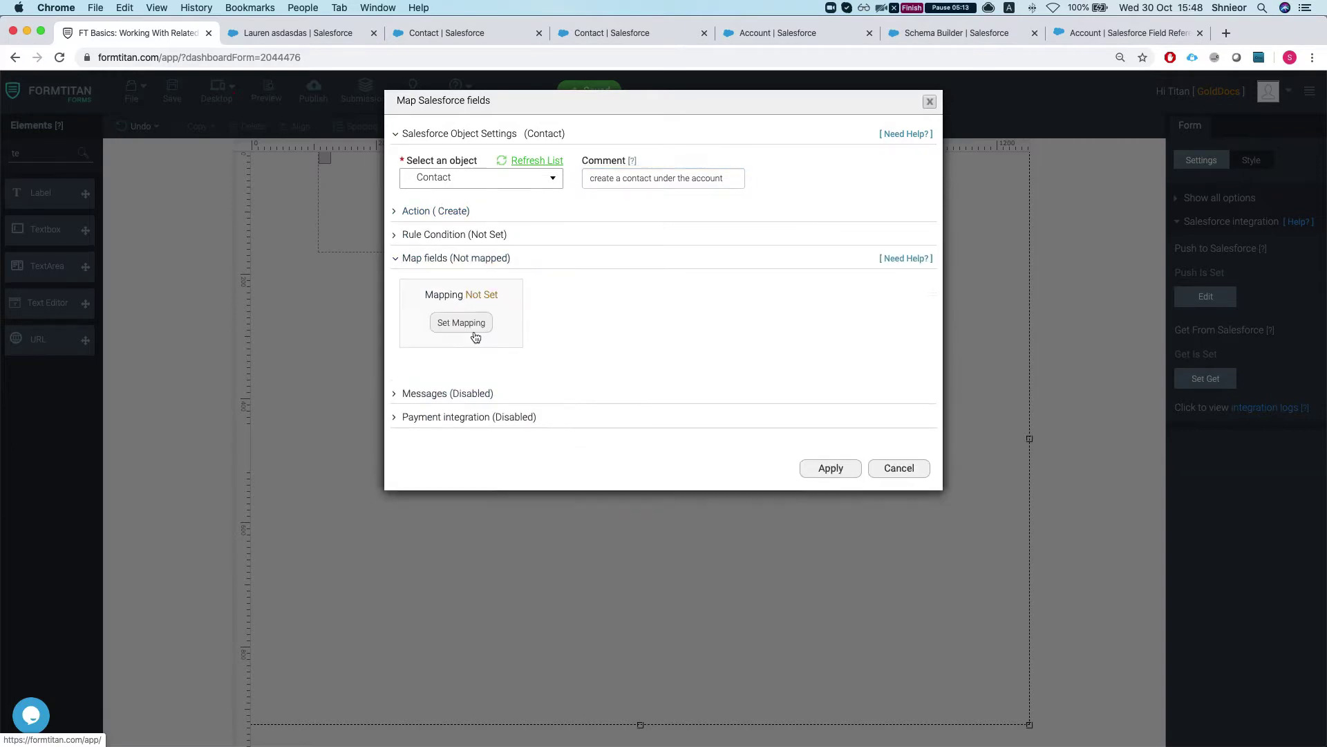
pyautogui.click(460, 325)
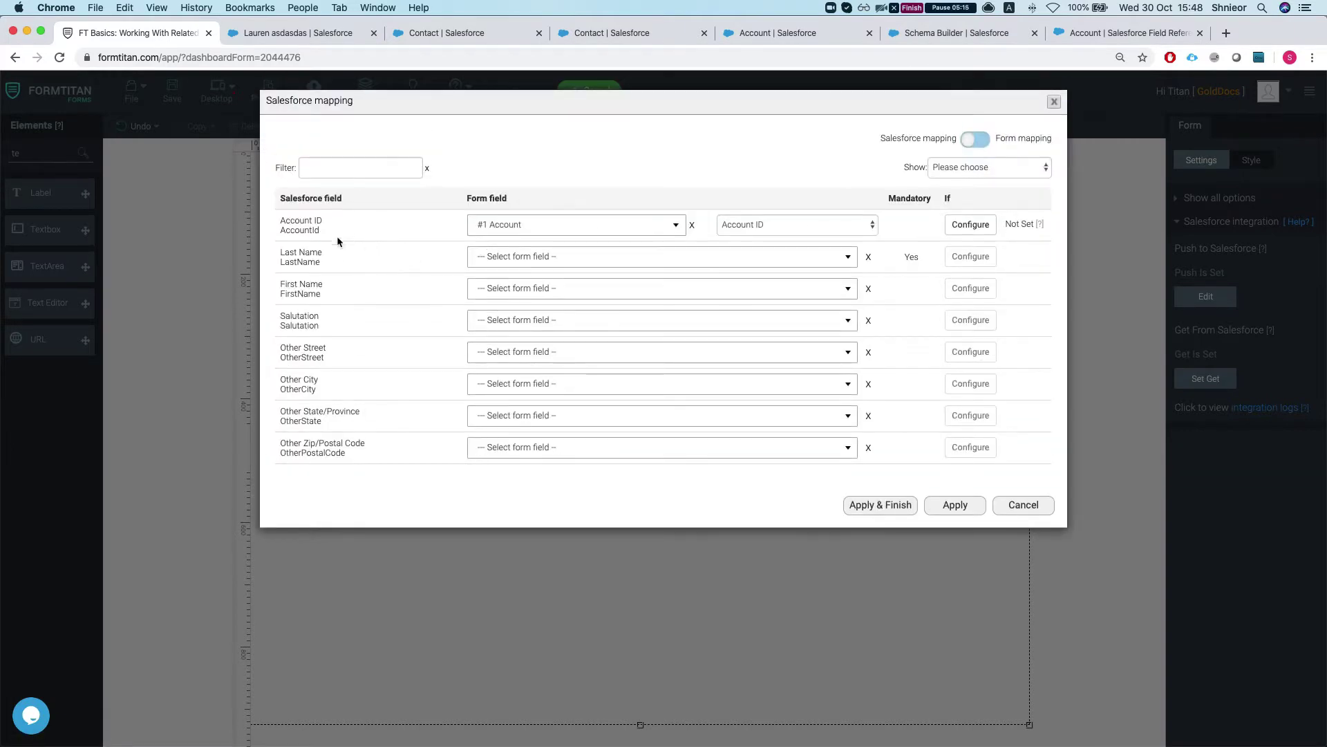
pyautogui.moveTo(280, 217); pyautogui.dragTo(330, 230)
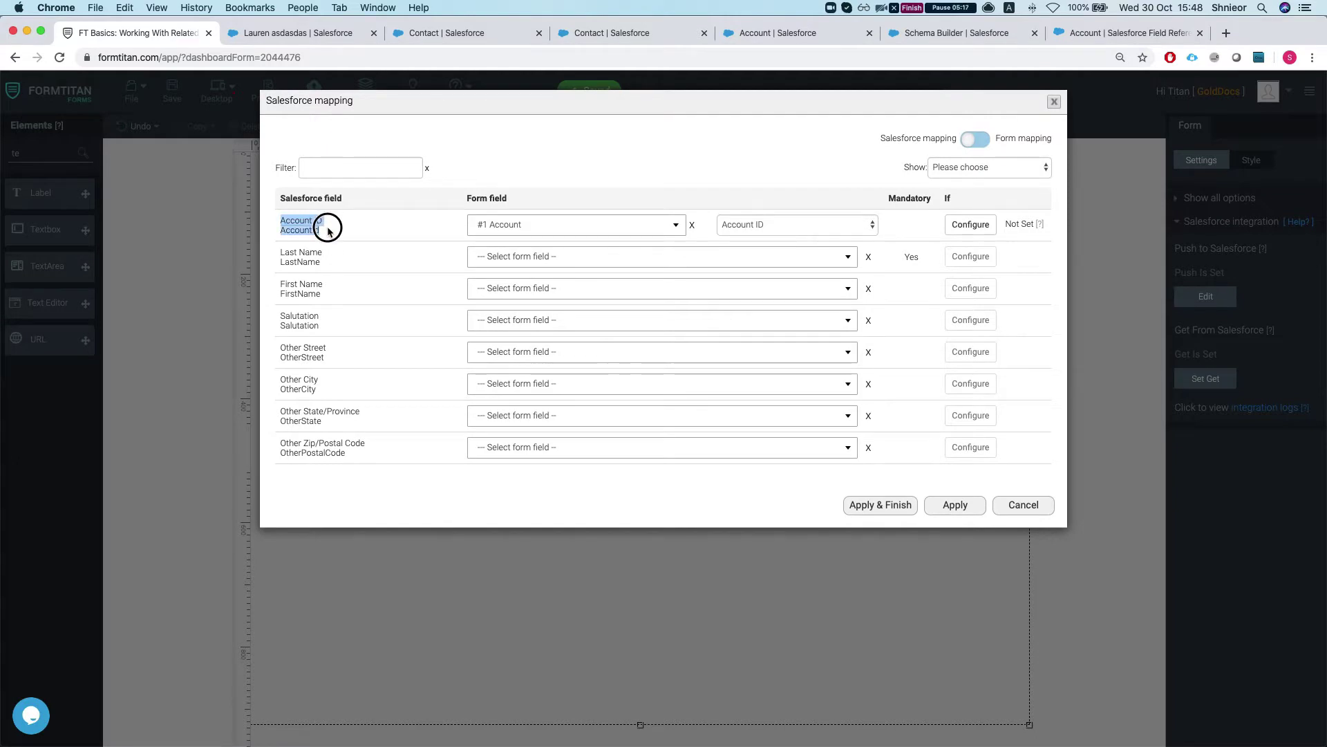
pyautogui.click(299, 224)
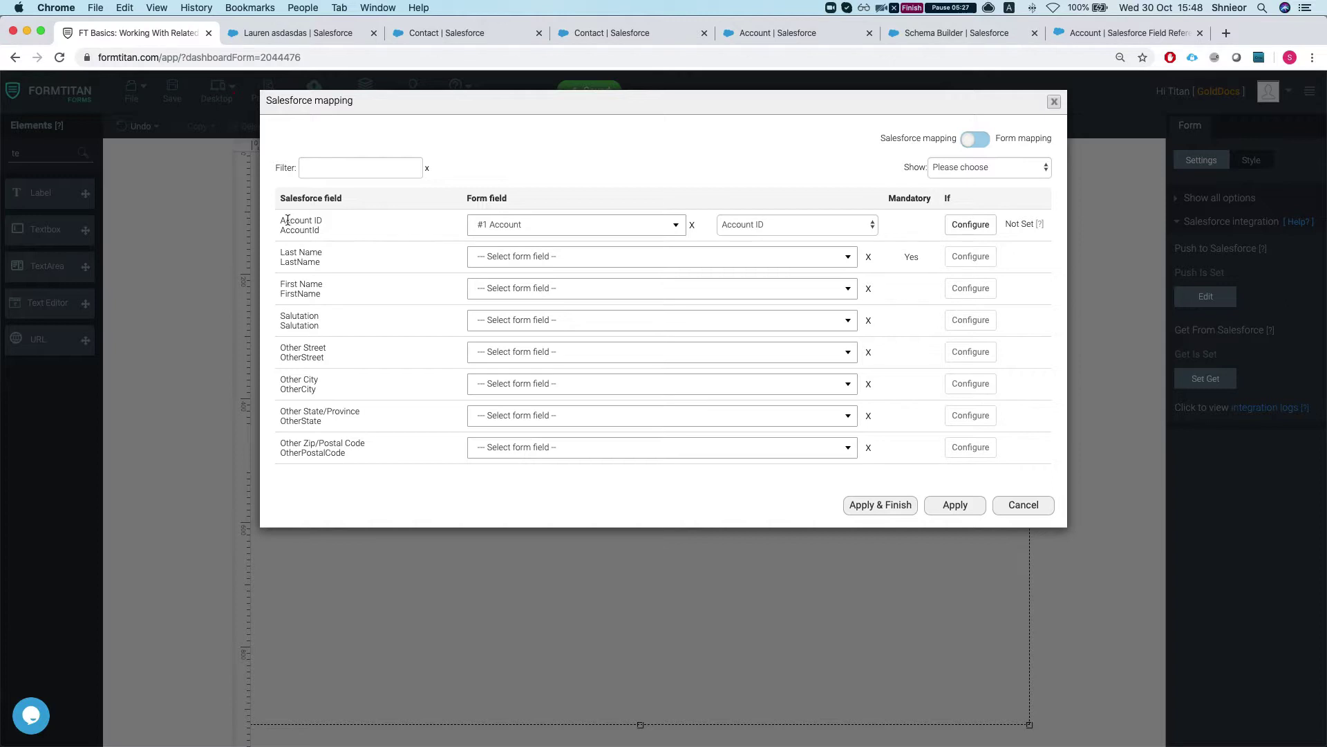
# Check the available sources for the Contact's Account ID mapping, keeping the #1 Account object and its Account ID.
pyautogui.moveTo(283, 219); pyautogui.dragTo(353, 237)
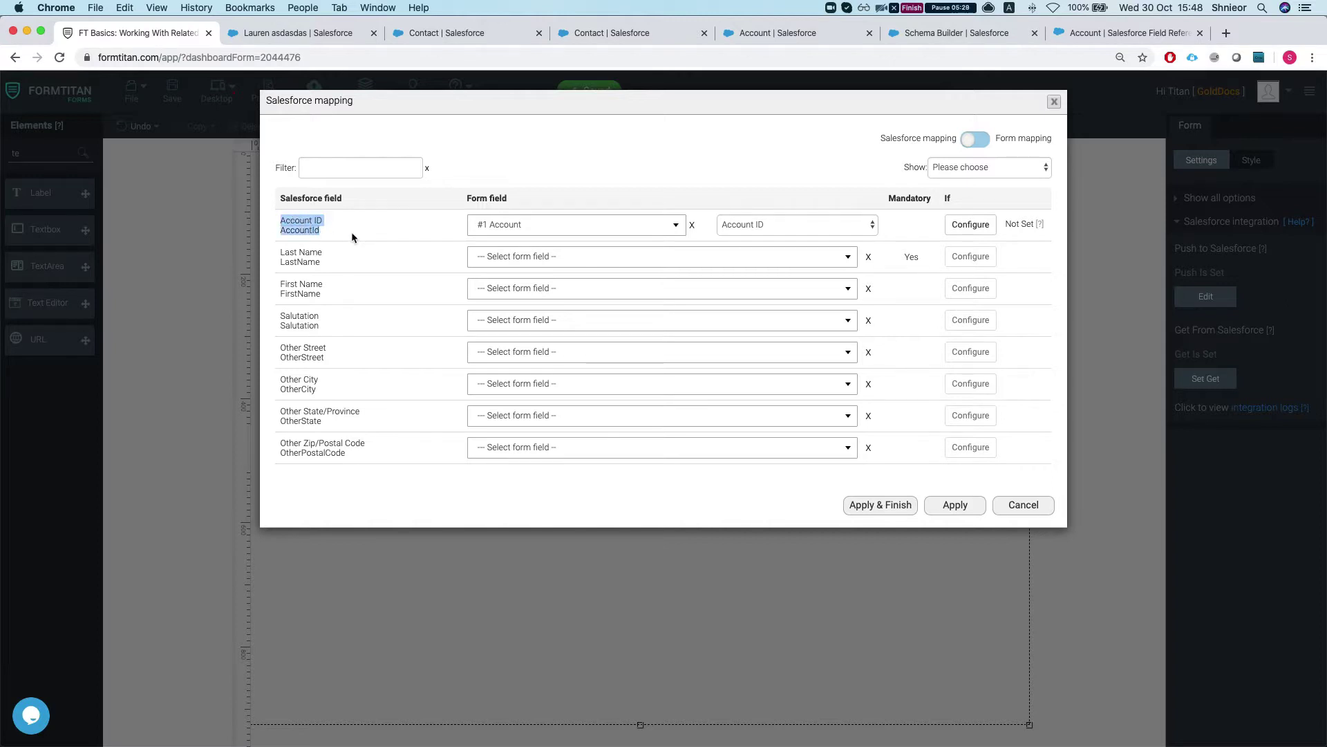
pyautogui.click(512, 231)
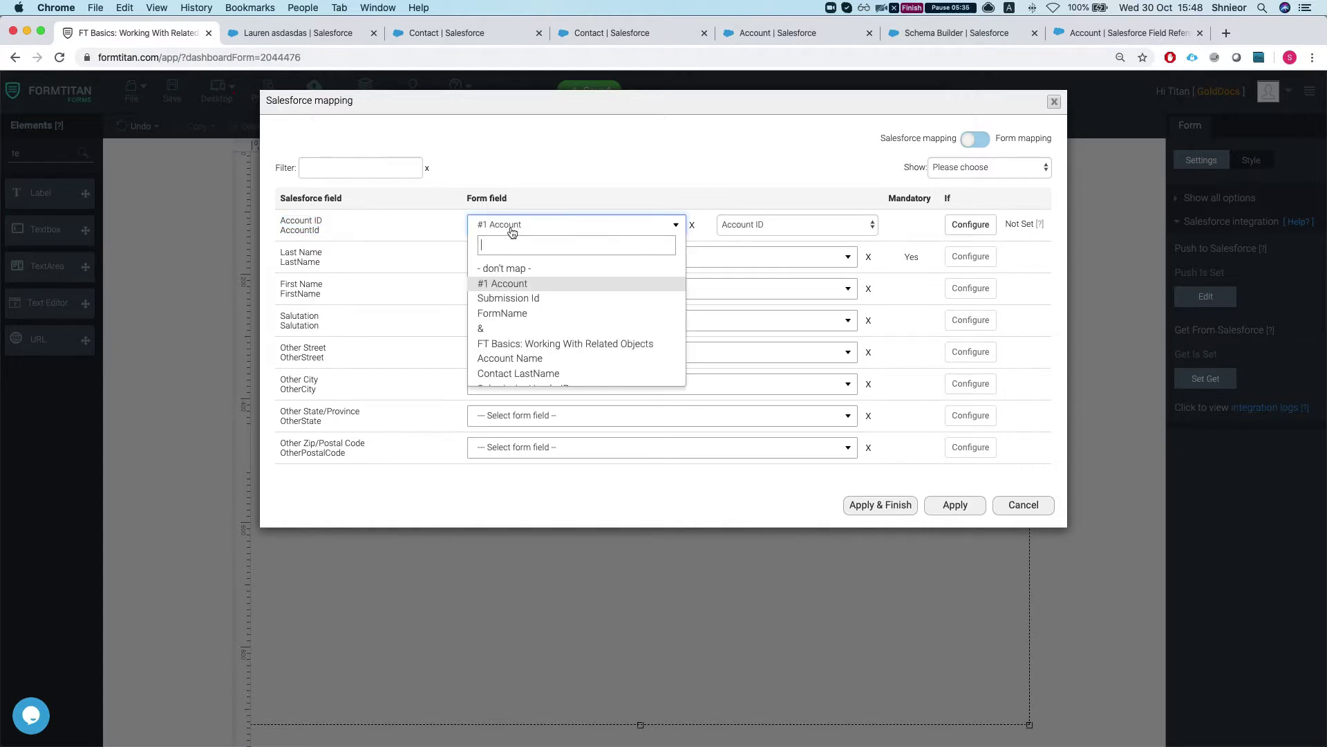
pyautogui.click(516, 280)
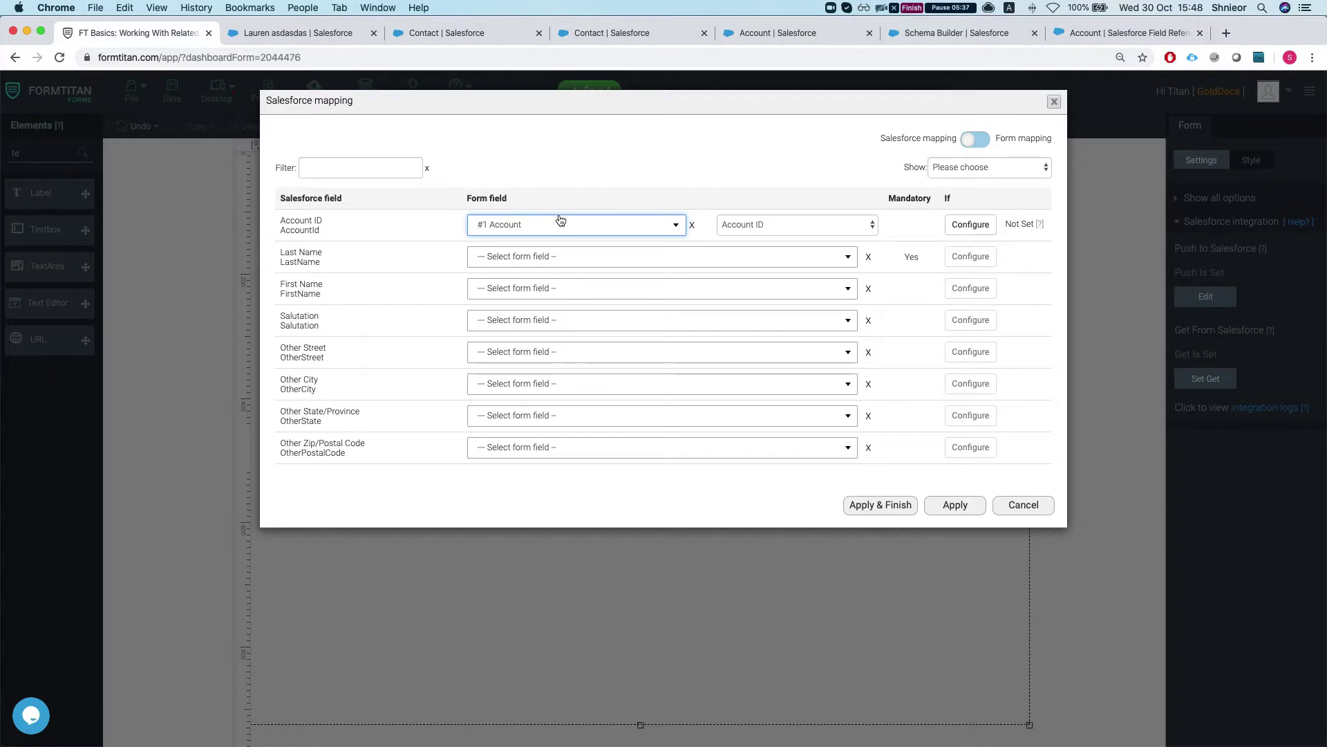
pyautogui.click(760, 232)
pyautogui.click(499, 195)
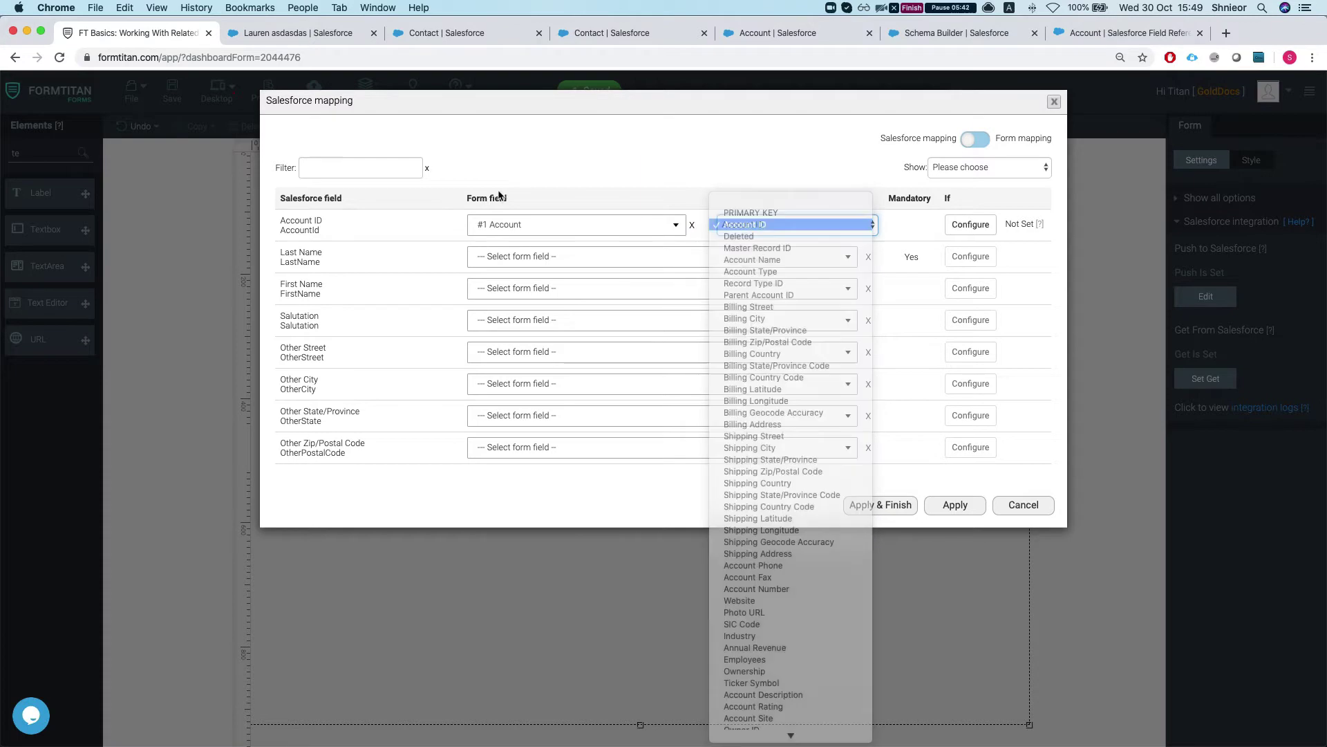
# Map the Contact's Last Name to the Contact LastName form field, then apply and finish the mapping.
pyautogui.click(591, 256)
pyautogui.write('last')
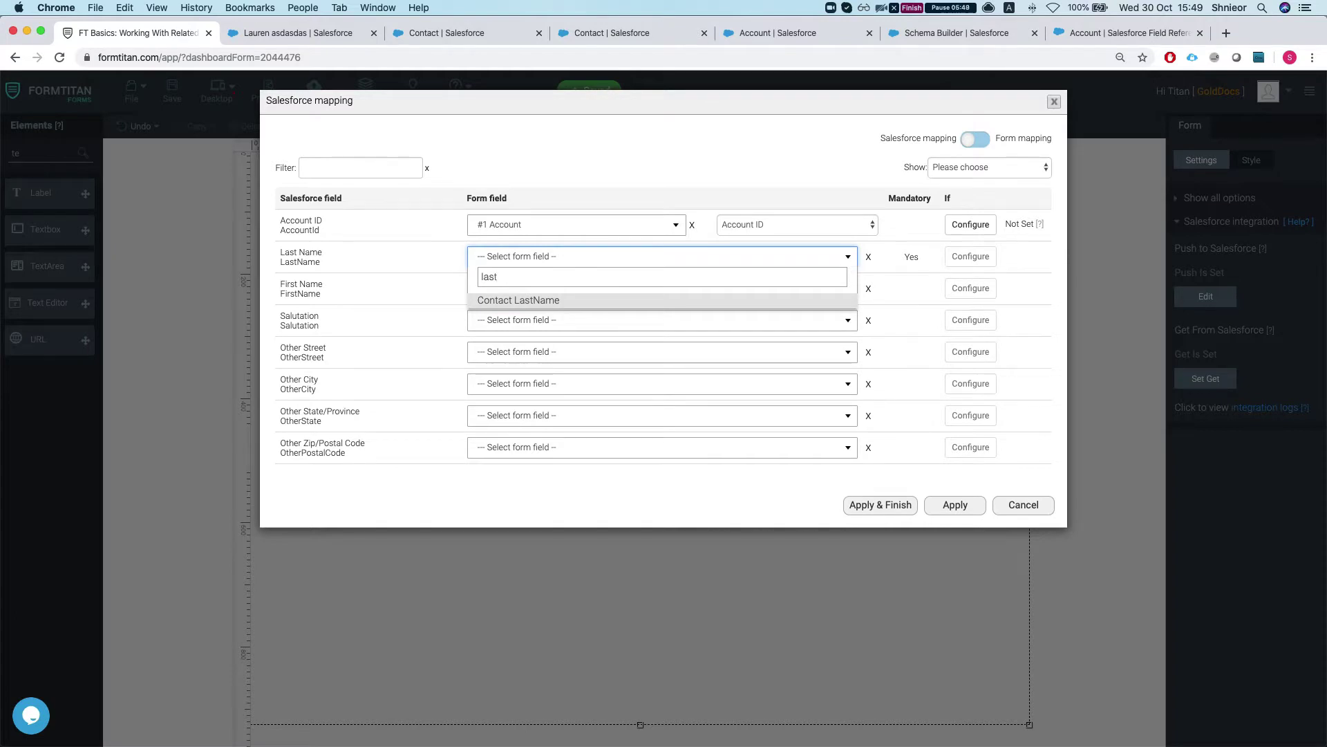
pyautogui.press('Return')
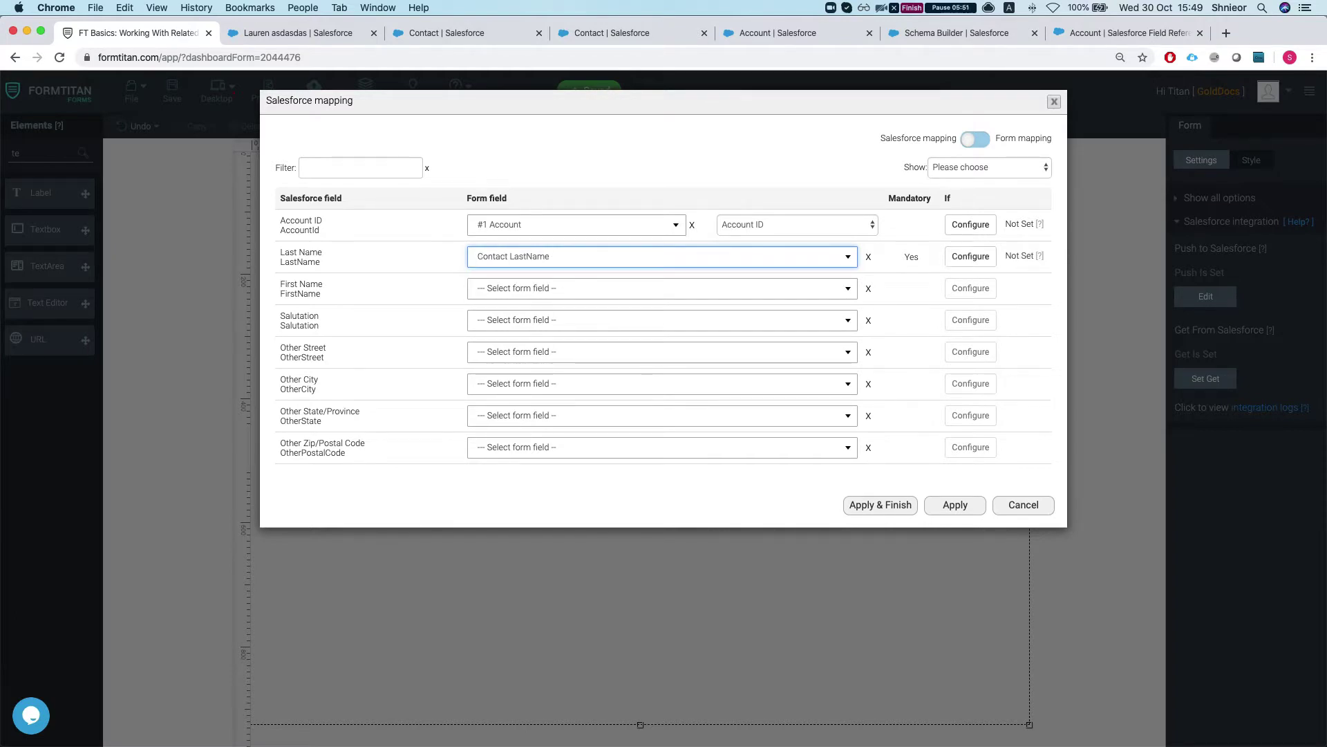
pyautogui.click(886, 506)
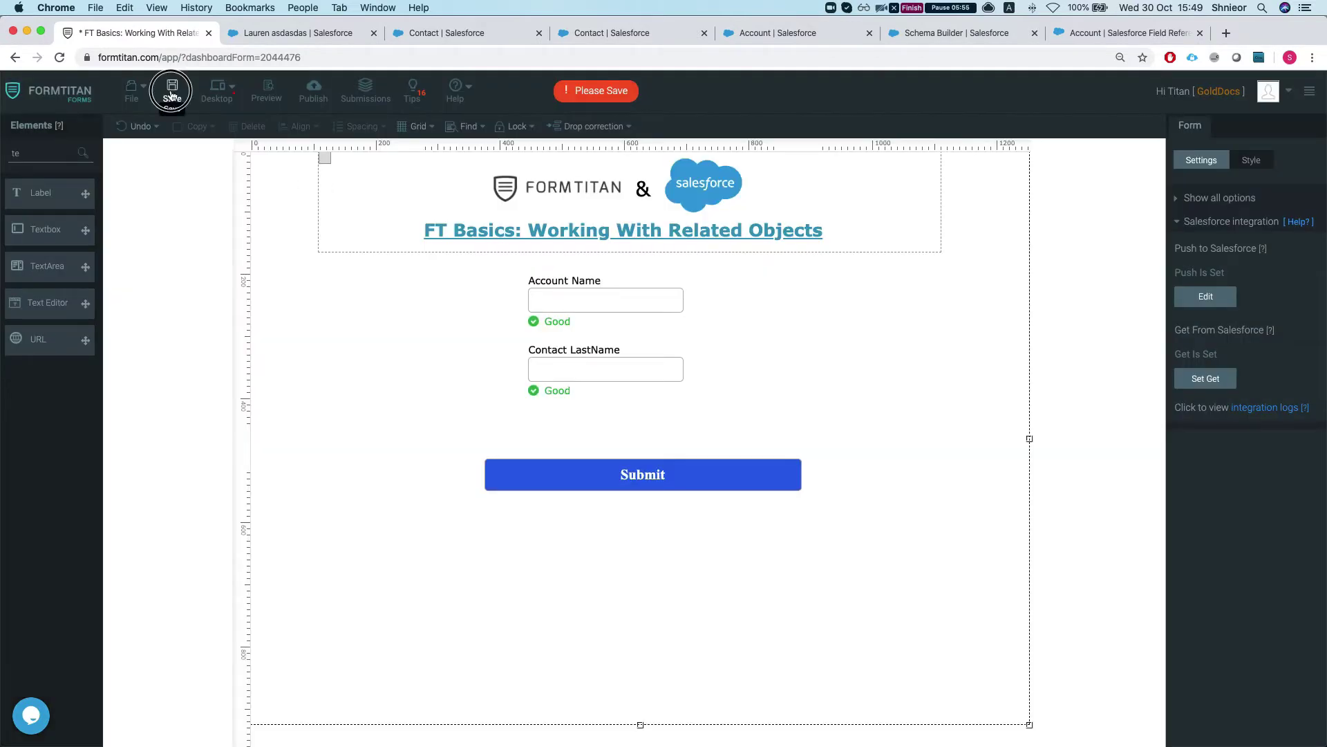
# Publish the form and submit its live version with Account Name "parent account" and Contact LastName "child contact".
pyautogui.click(313, 90)
pyautogui.click(832, 147)
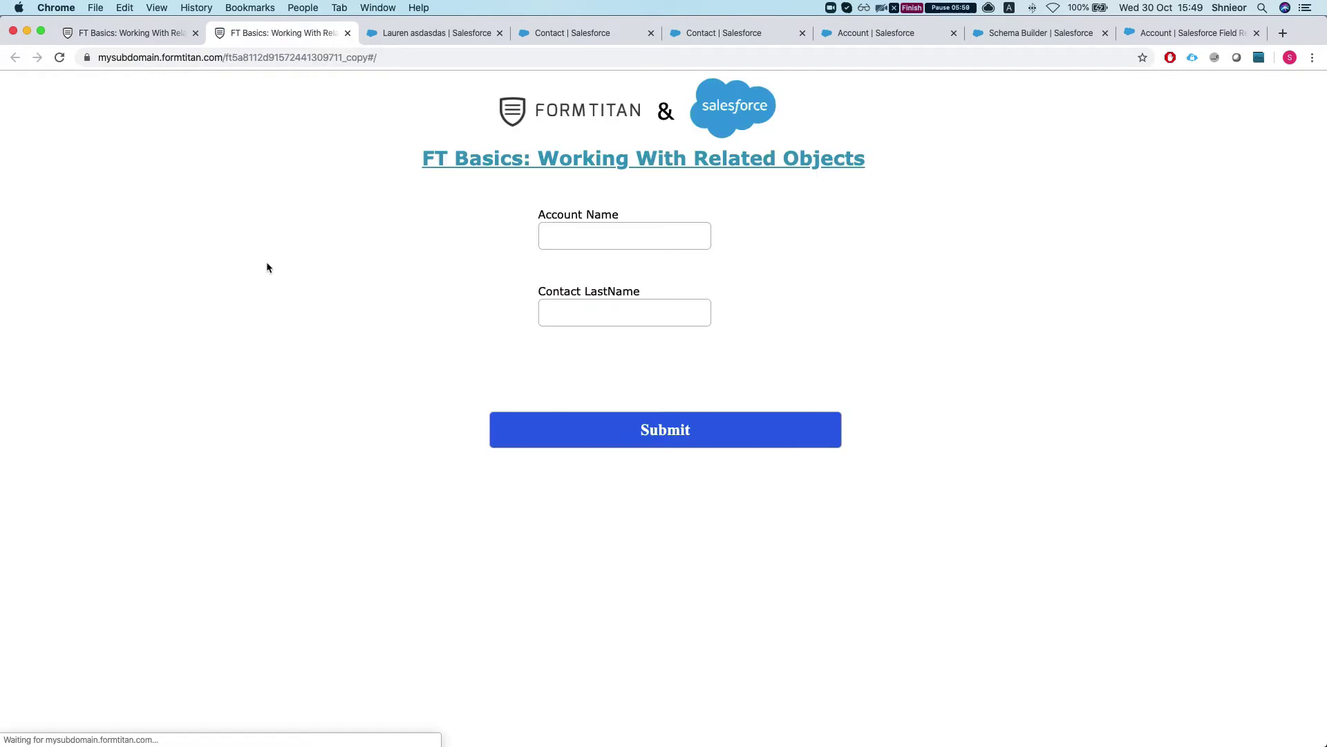
pyautogui.write('parent account')
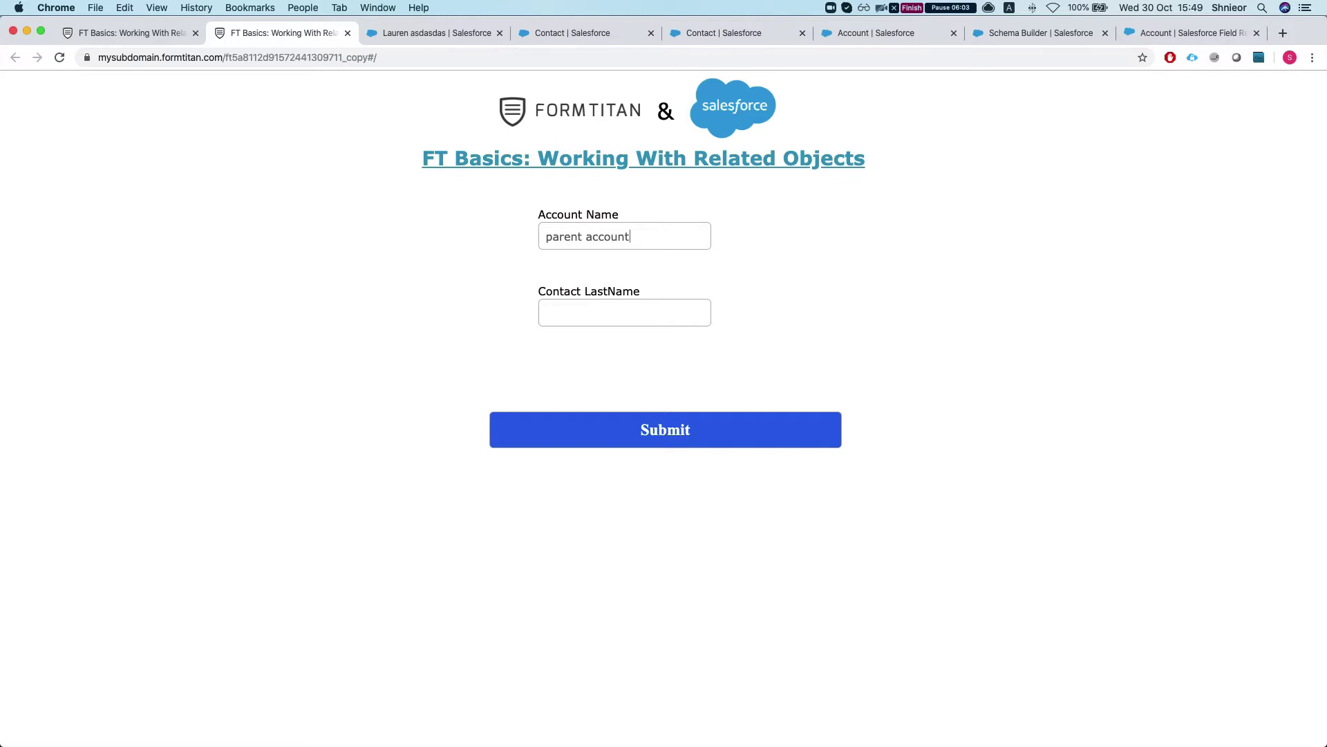
pyautogui.click(624, 313)
pyautogui.write('child contact')
pyautogui.click(641, 443)
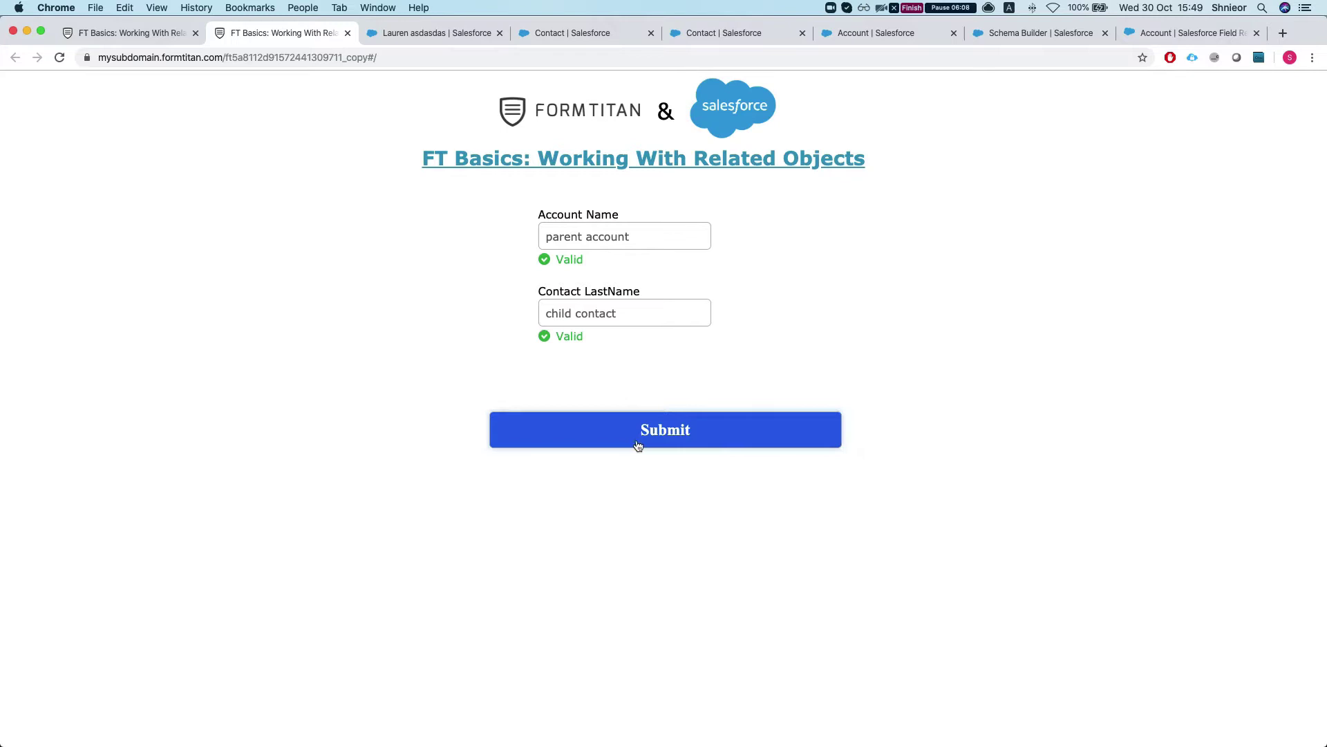
# Open the form's integration logs, reset their filter and open the newly created account record to check its related contacts.
pyautogui.click(143, 35)
pyautogui.click(897, 556)
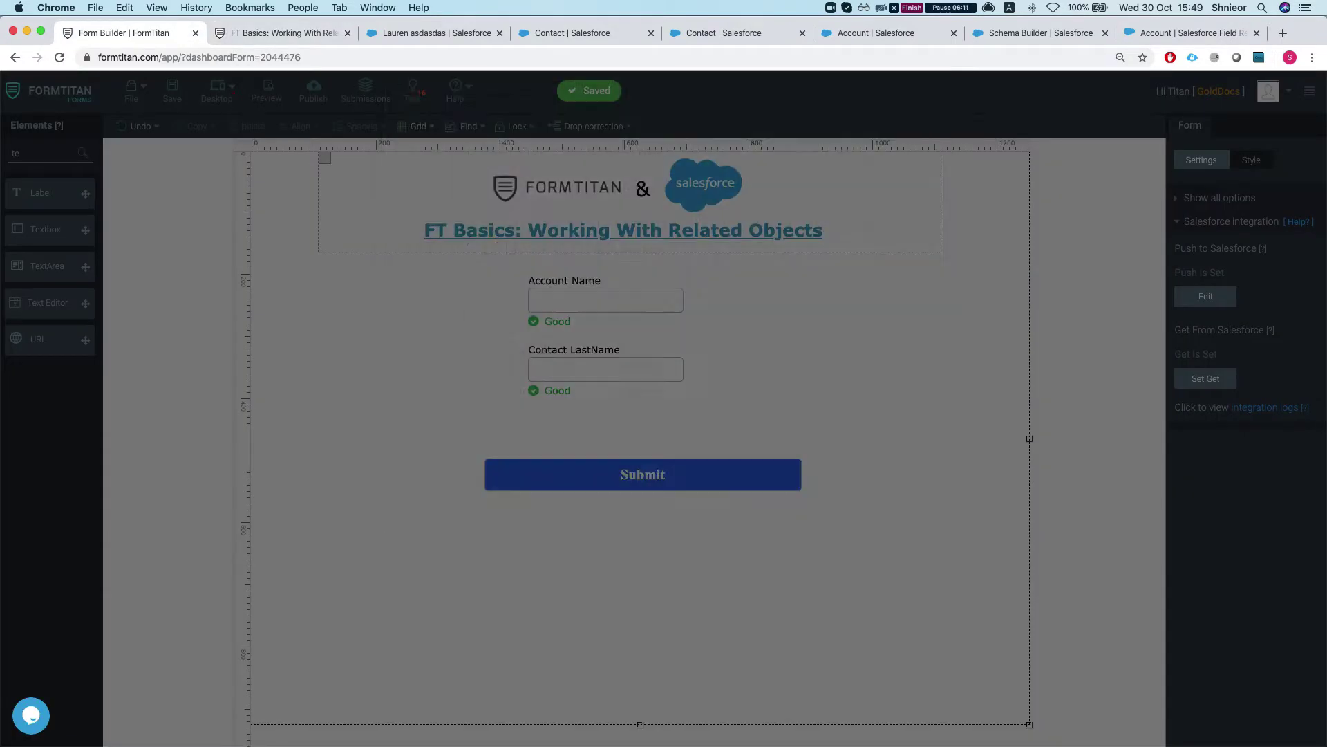
pyautogui.click(1276, 408)
pyautogui.click(396, 40)
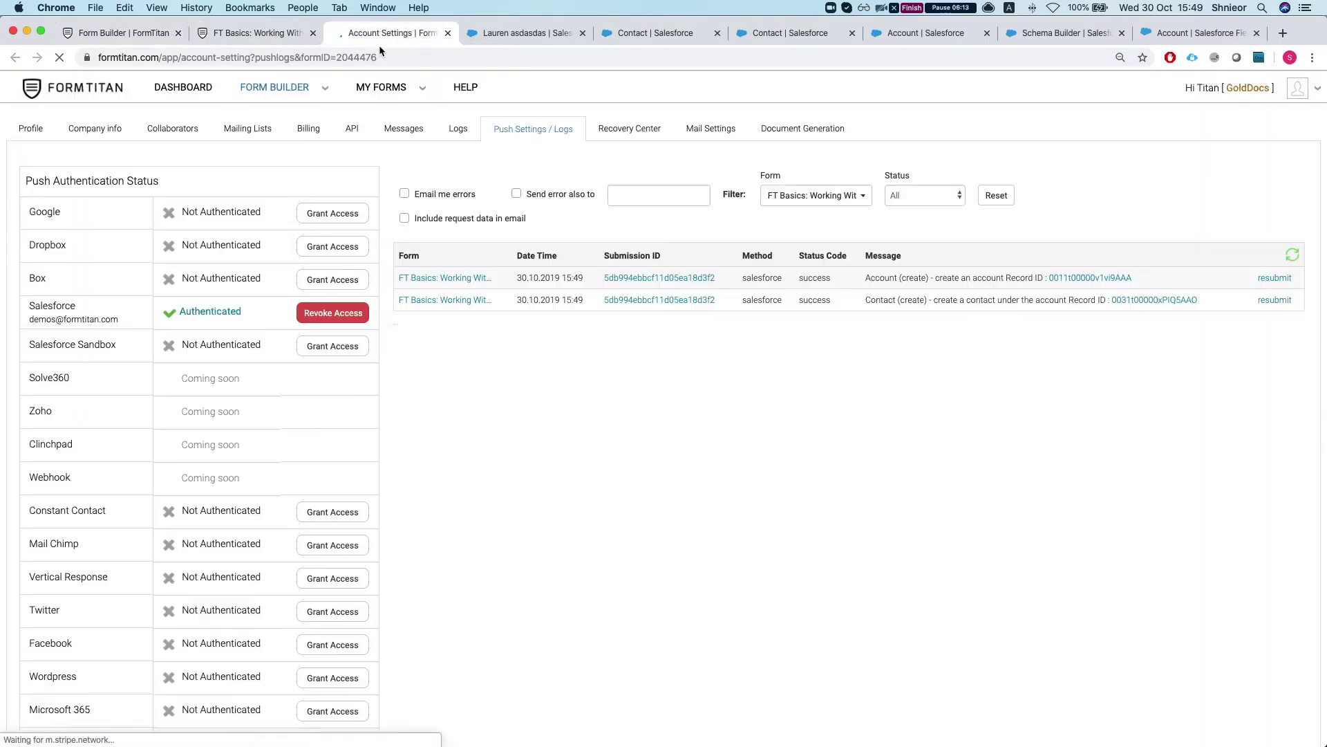
pyautogui.click(997, 200)
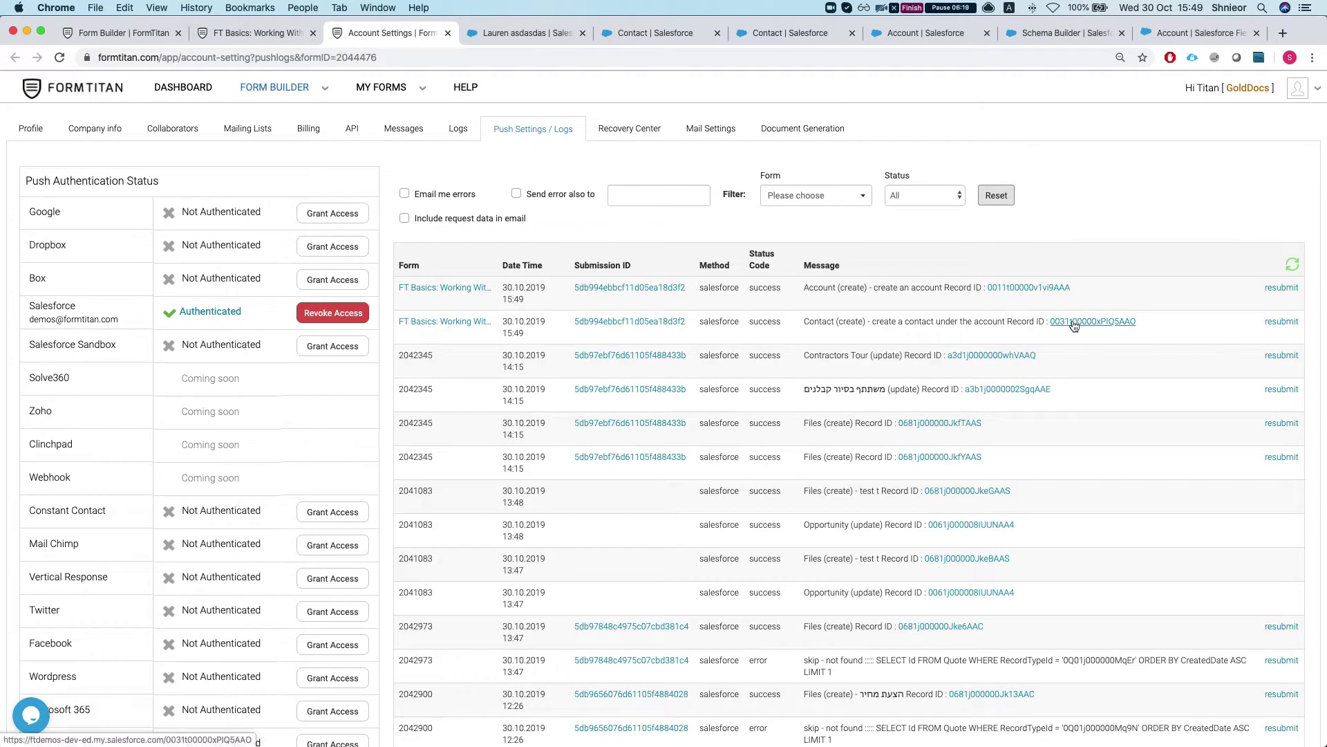
pyautogui.click(1037, 293)
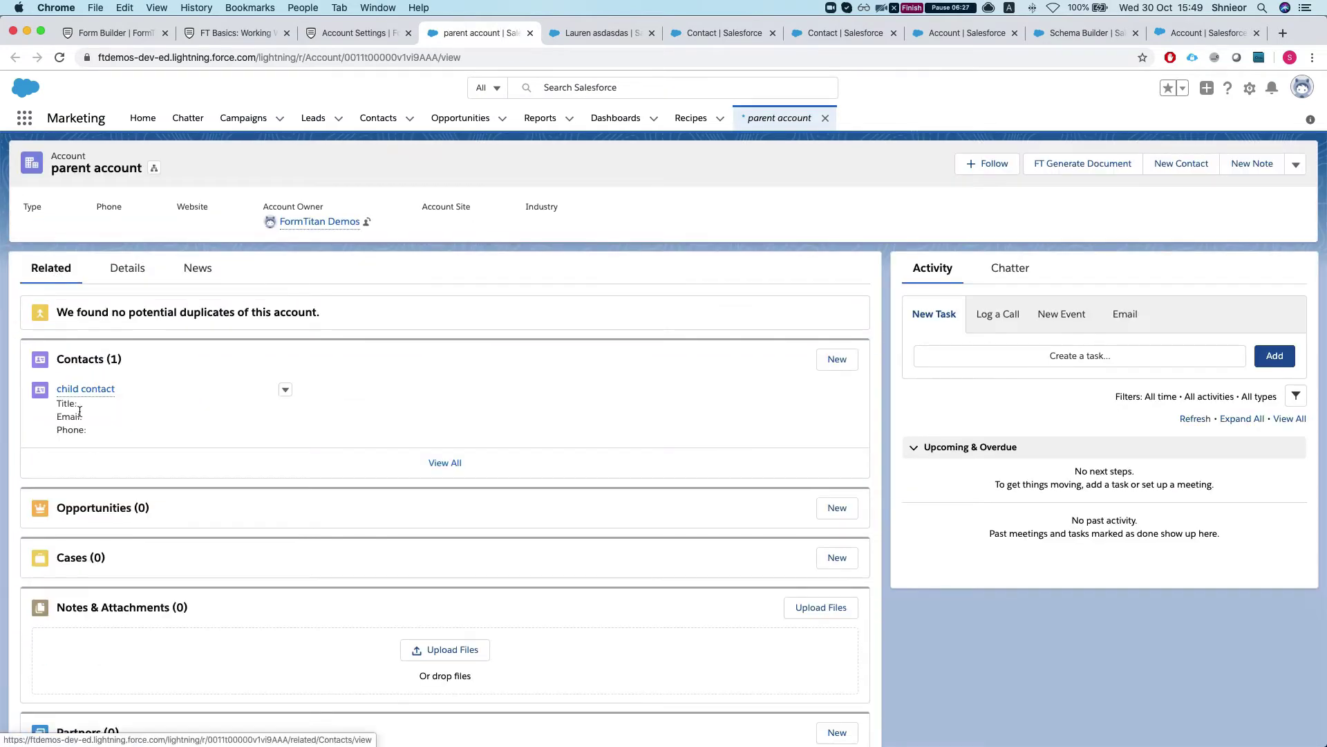
pyautogui.moveTo(91, 399)
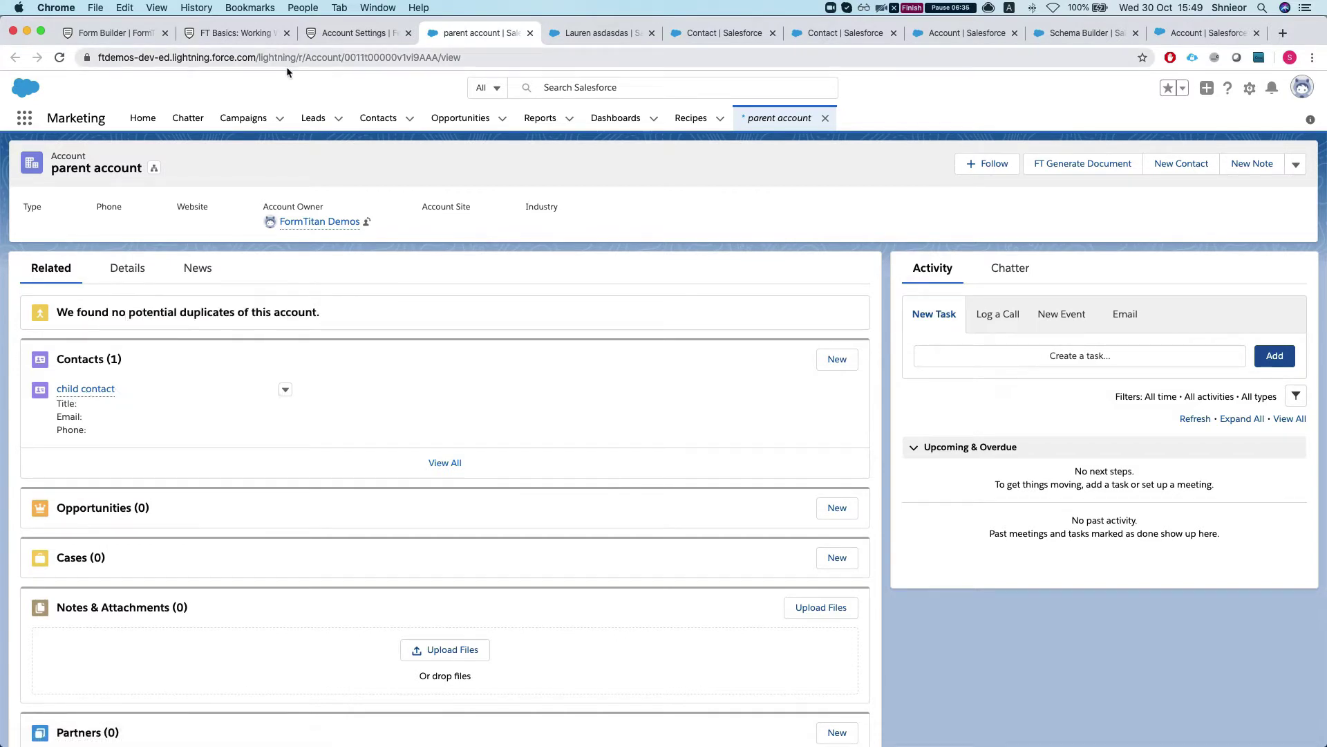
# Return to the form builder and delete the Account Name textbox from the form.
pyautogui.click(64, 28)
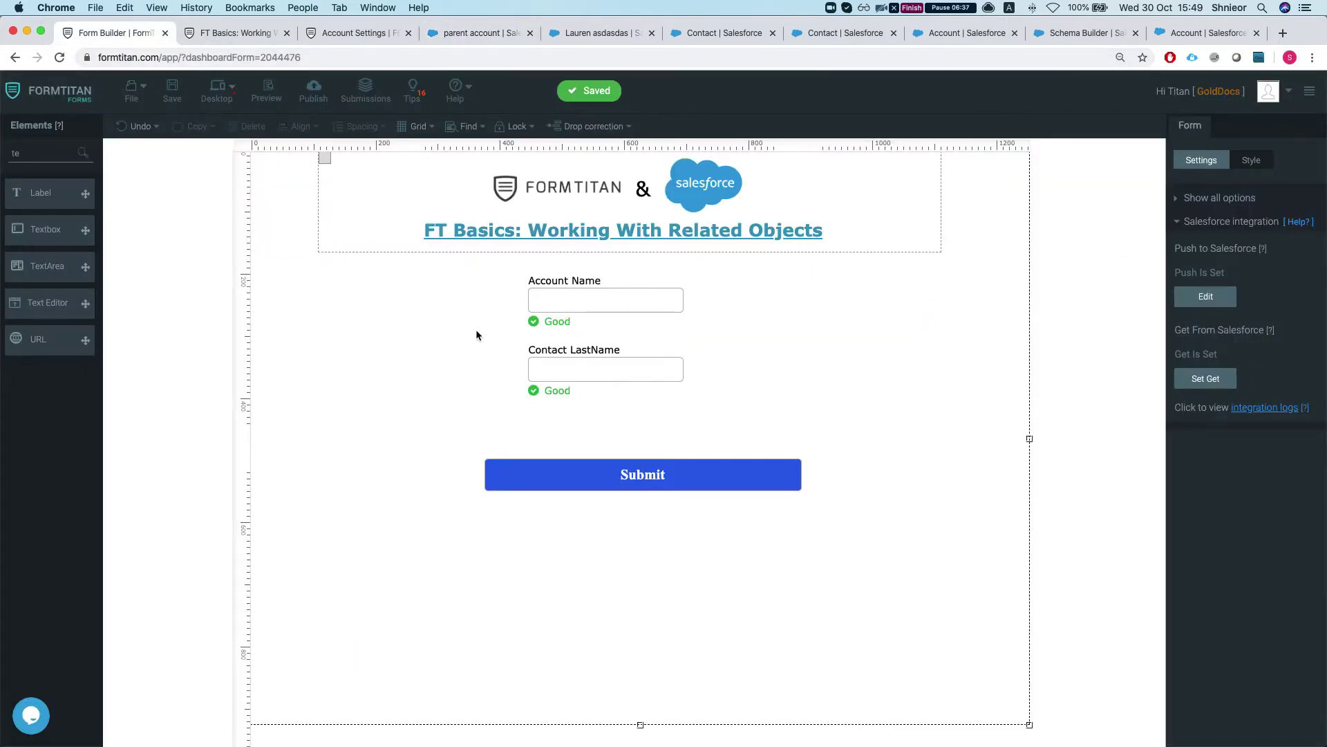
pyautogui.moveTo(486, 304); pyautogui.dragTo(683, 395)
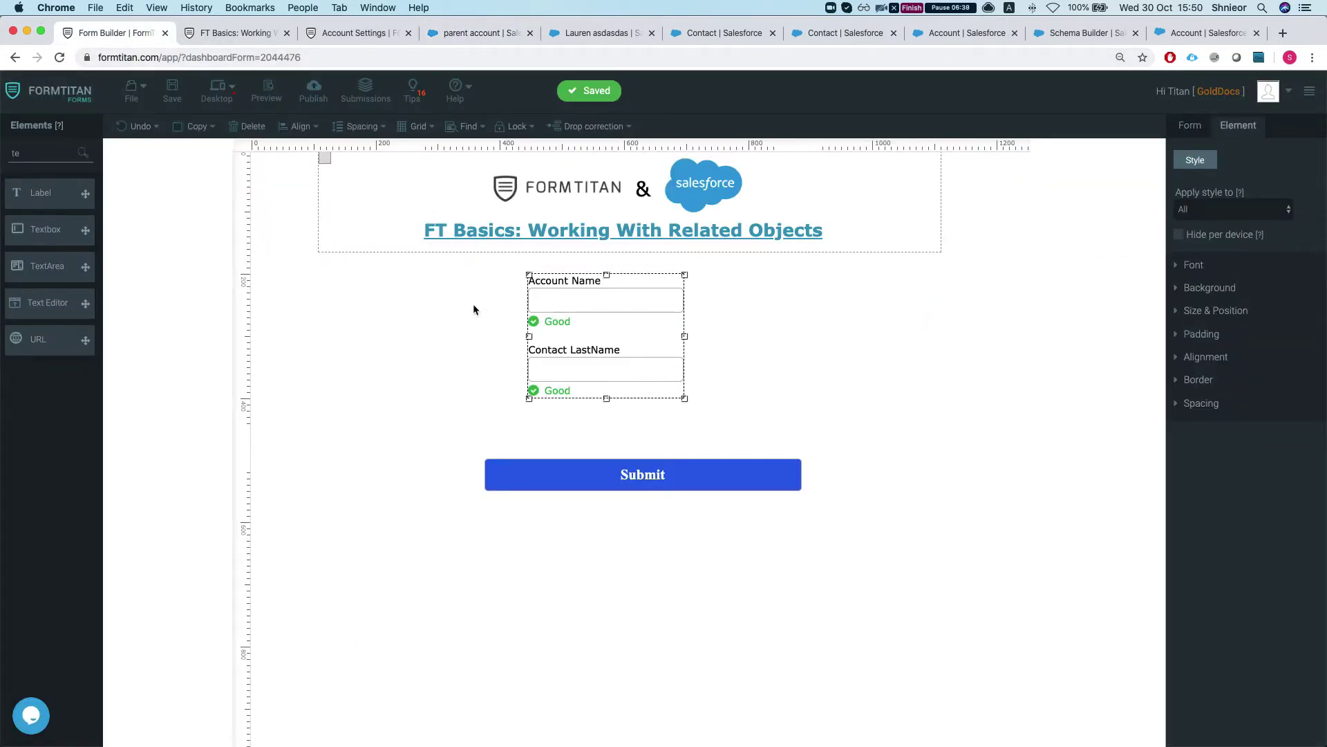
pyautogui.click(598, 294)
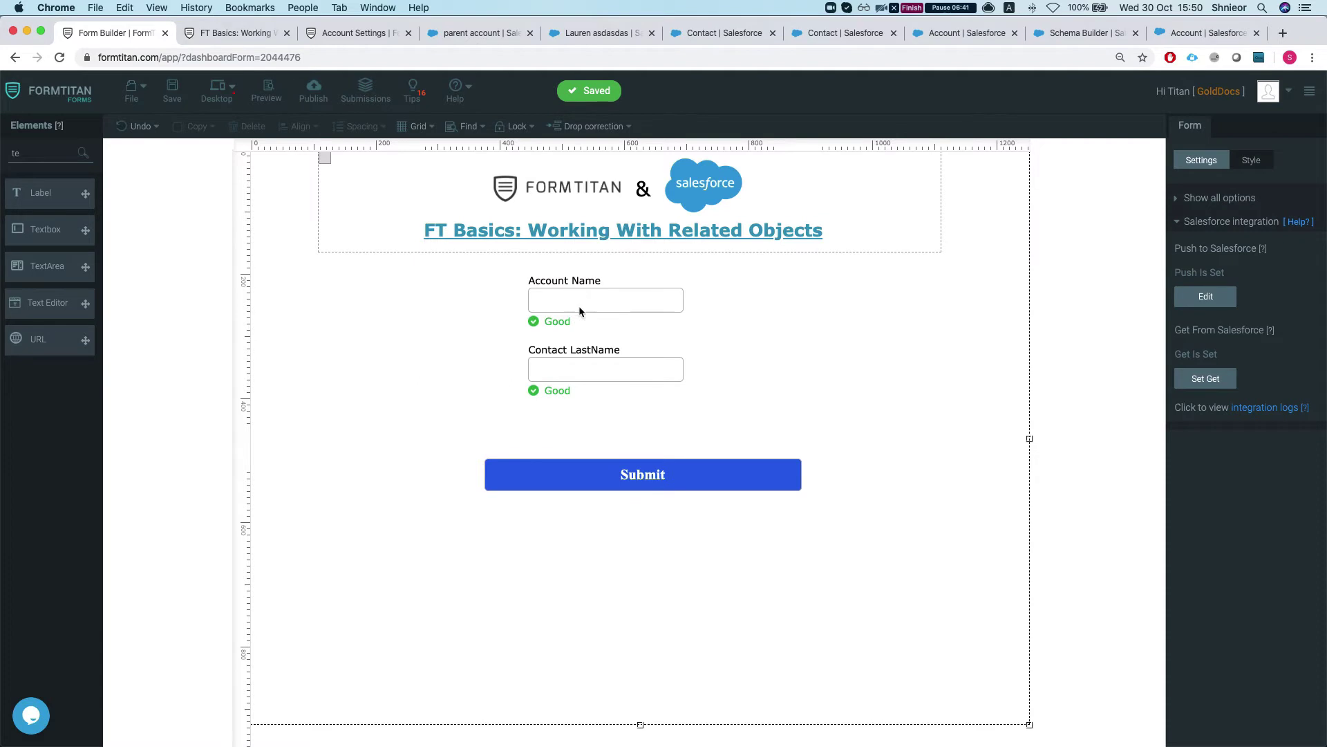
pyautogui.click(578, 306)
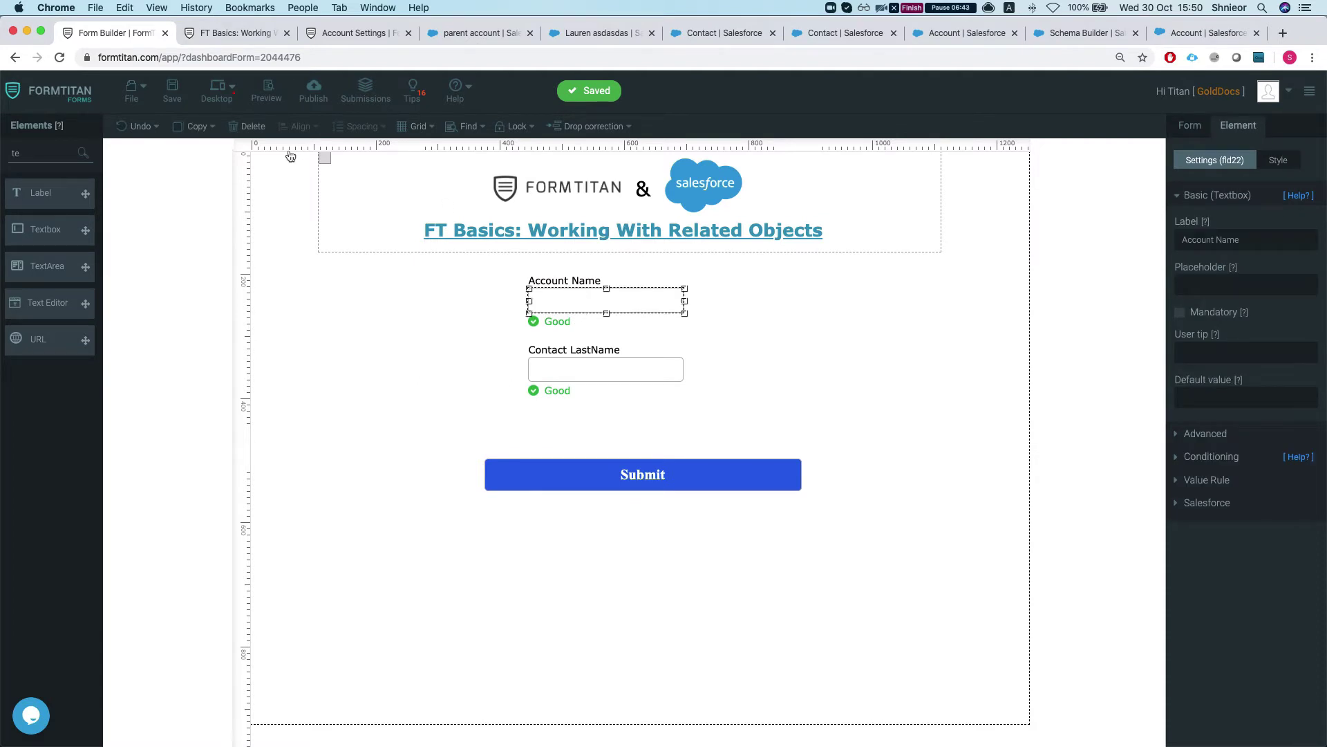
pyautogui.click(385, 309)
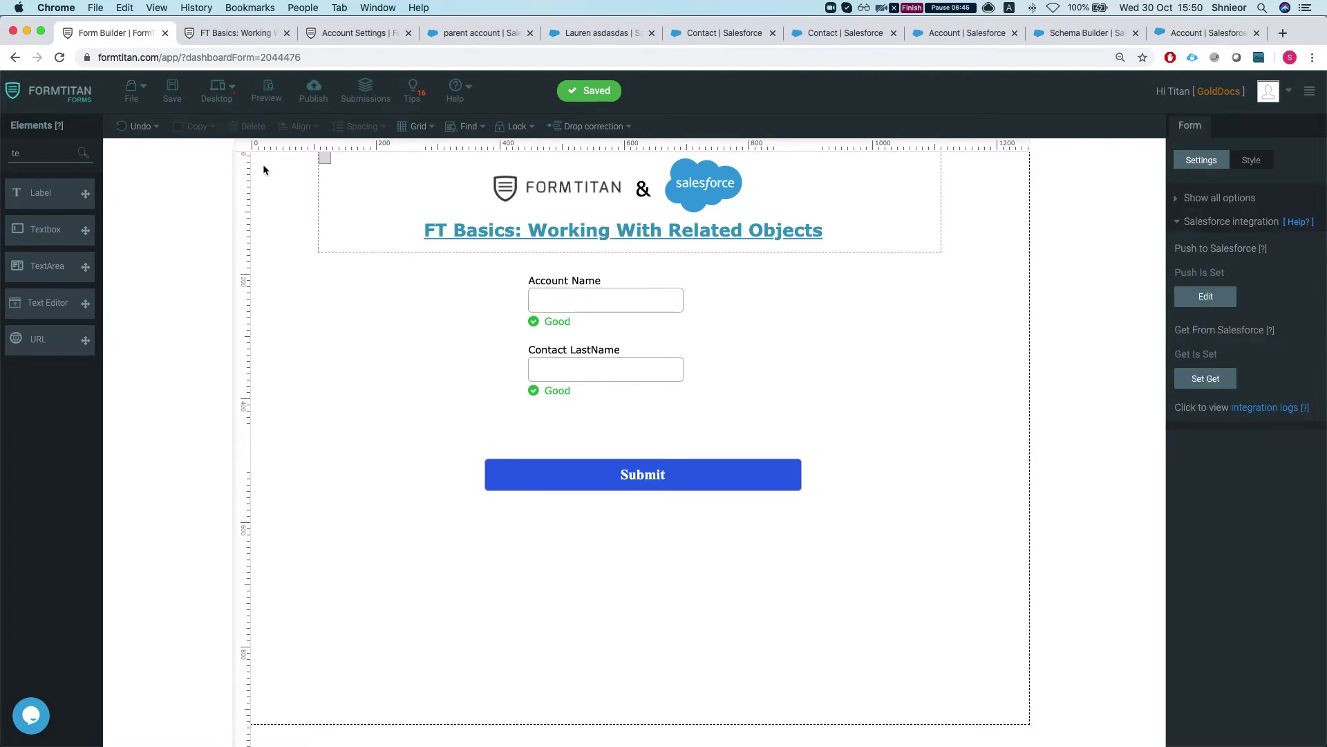
pyautogui.click(597, 372)
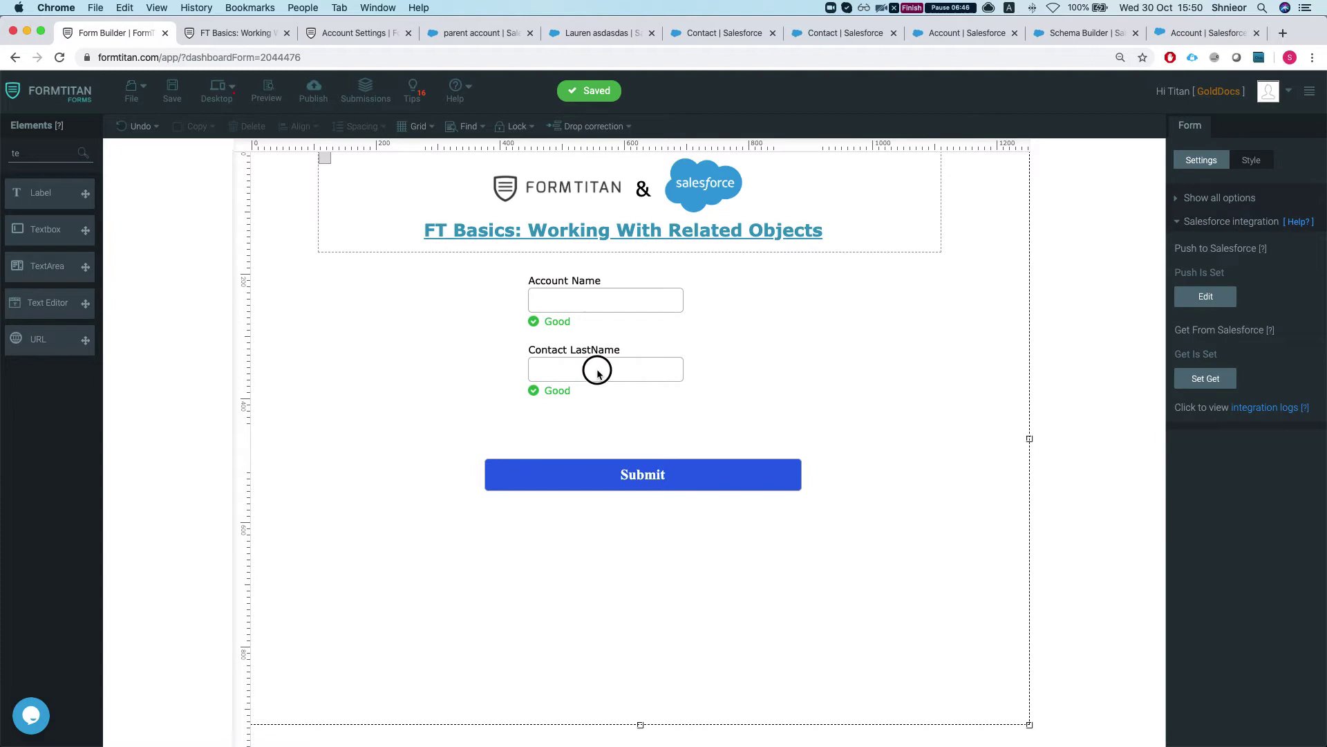
pyautogui.click(632, 310)
pyautogui.click(247, 131)
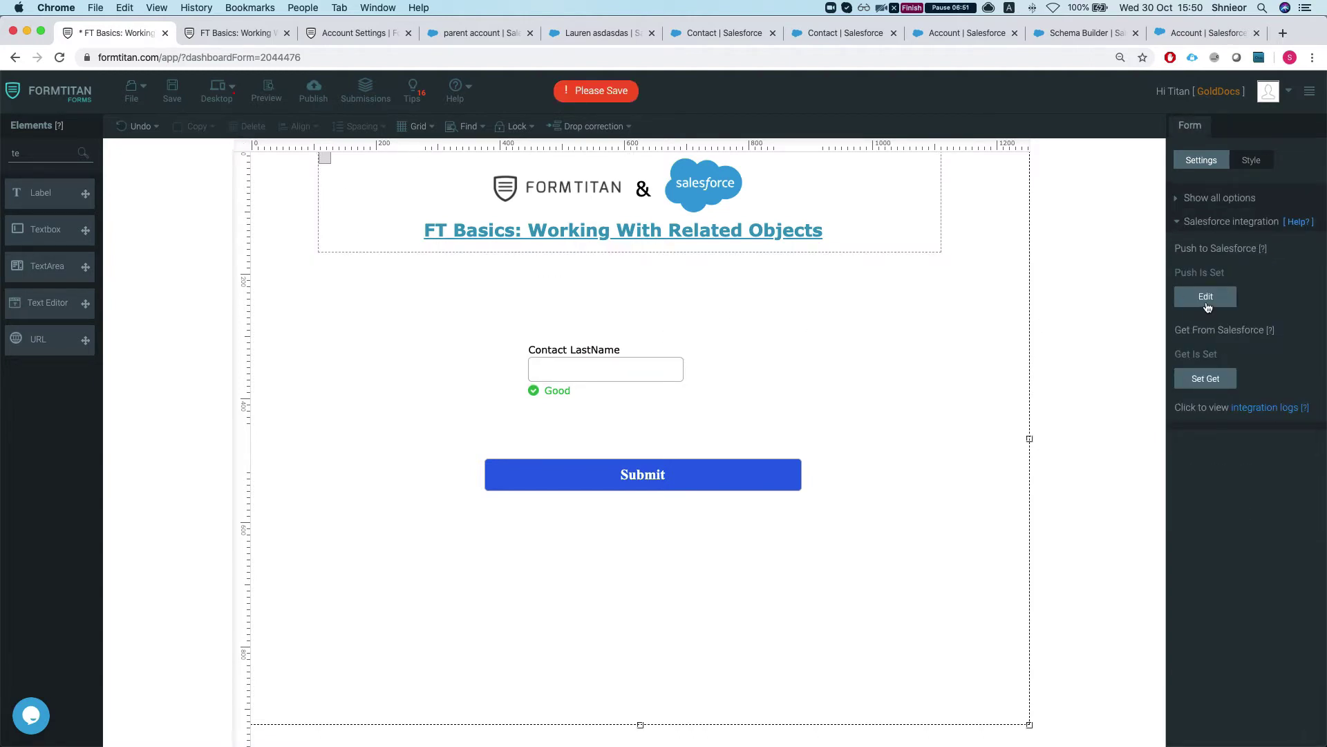
pyautogui.click(1206, 296)
pyautogui.click(900, 267)
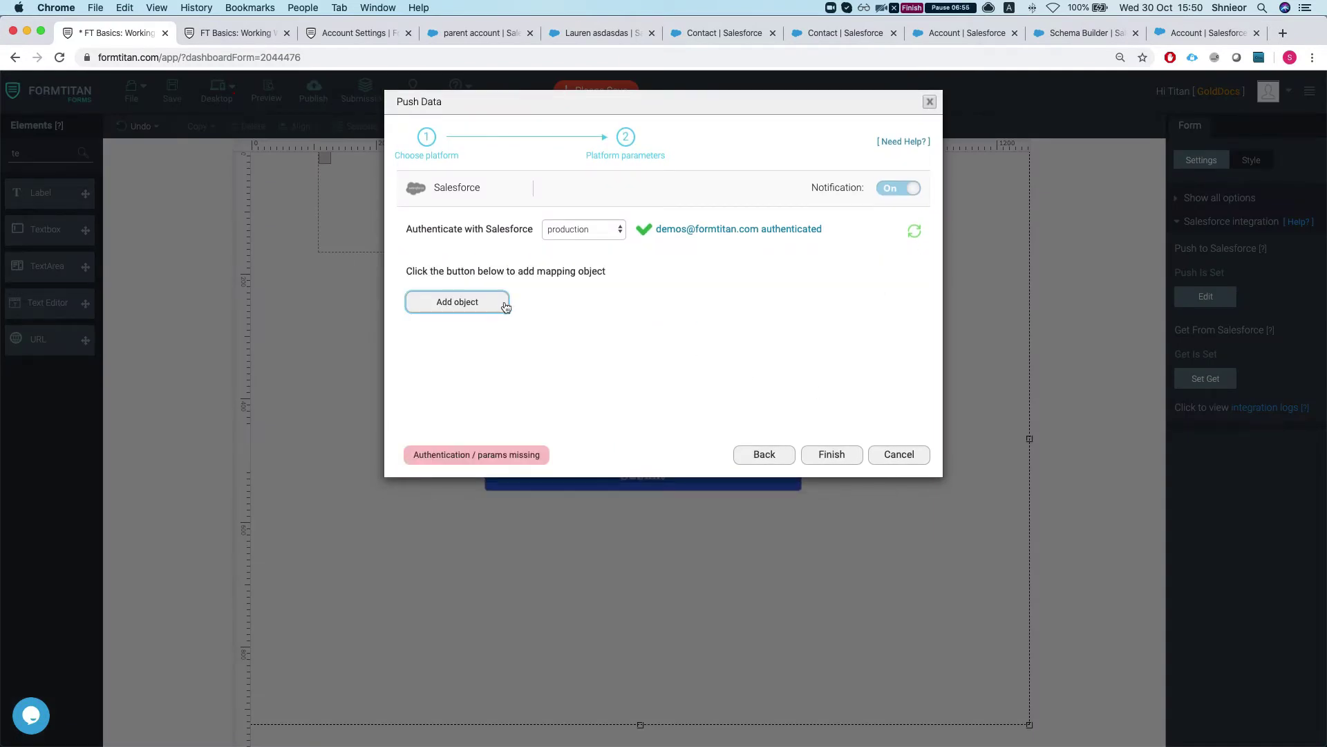
pyautogui.click(899, 454)
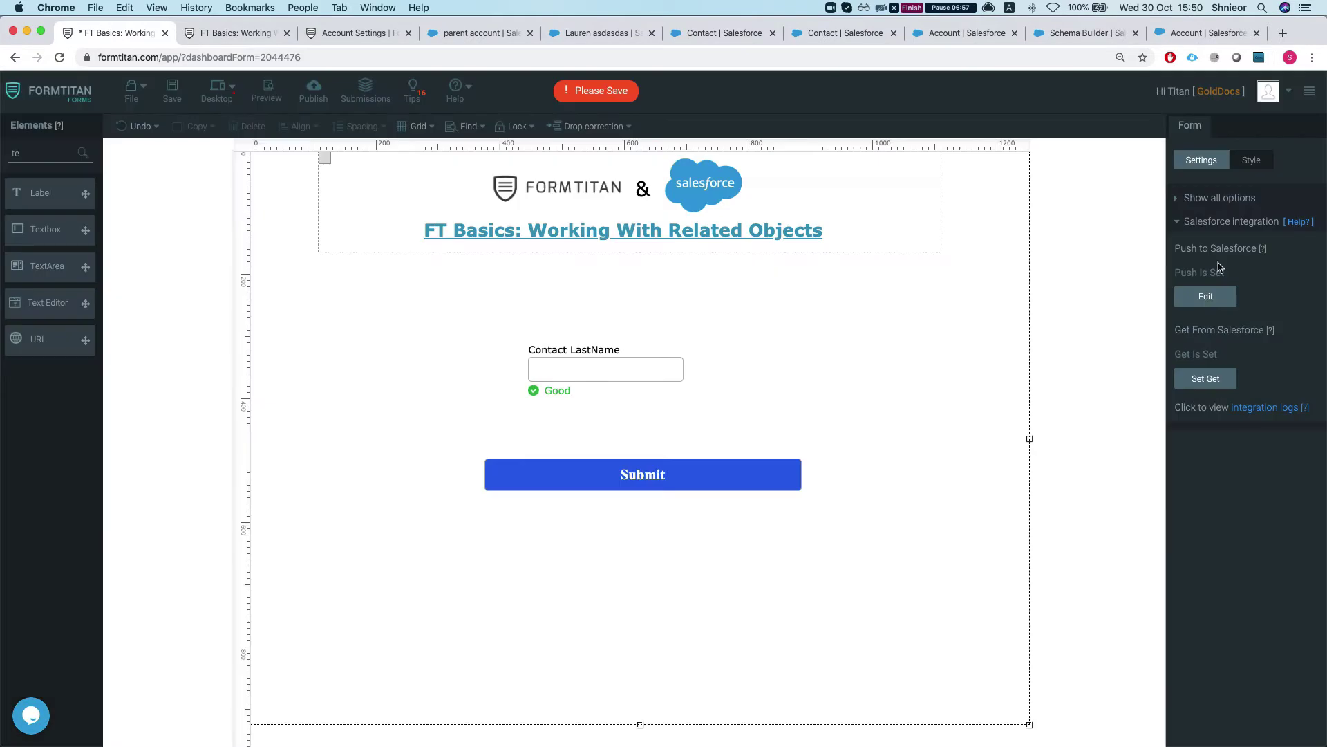
# Move the Contact object ahead of Account in the Salesforce push settings, delete the Account object and finish.
pyautogui.click(1205, 296)
pyautogui.moveTo(594, 307); pyautogui.dragTo(574, 266)
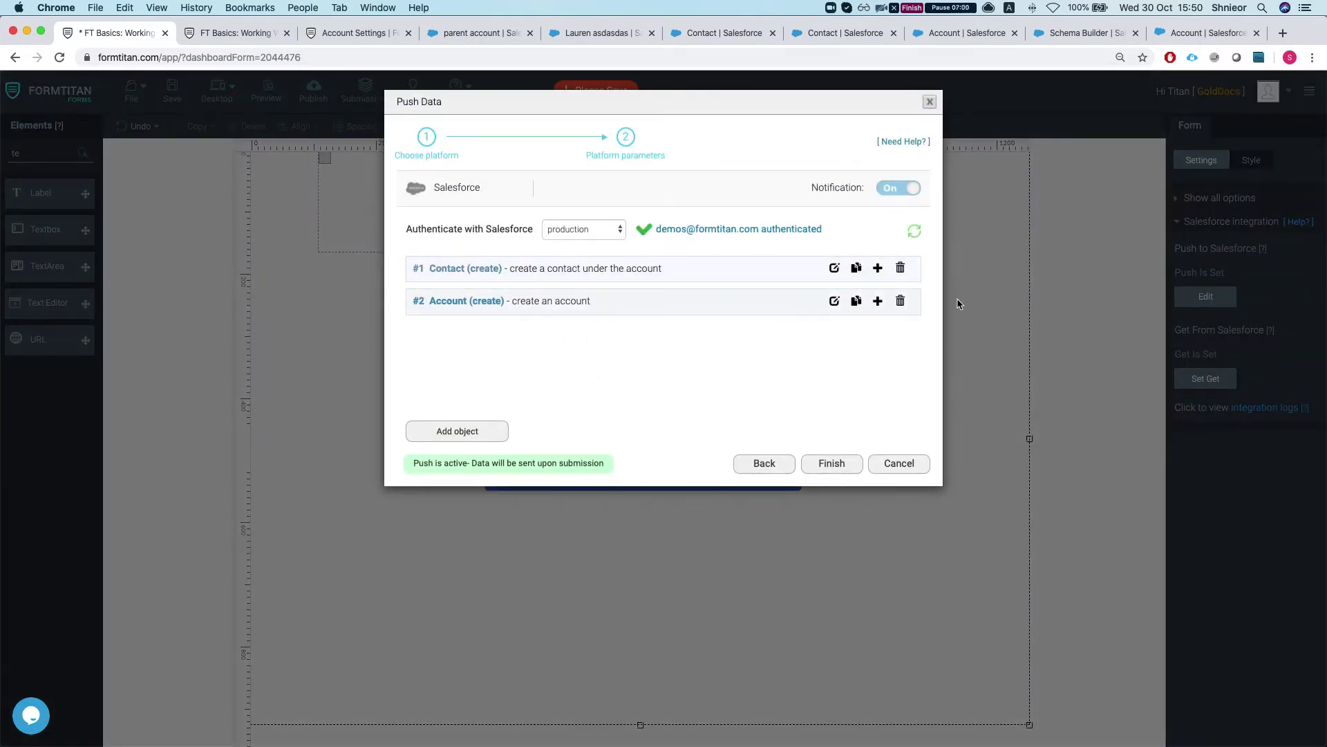
pyautogui.click(900, 299)
pyautogui.click(830, 462)
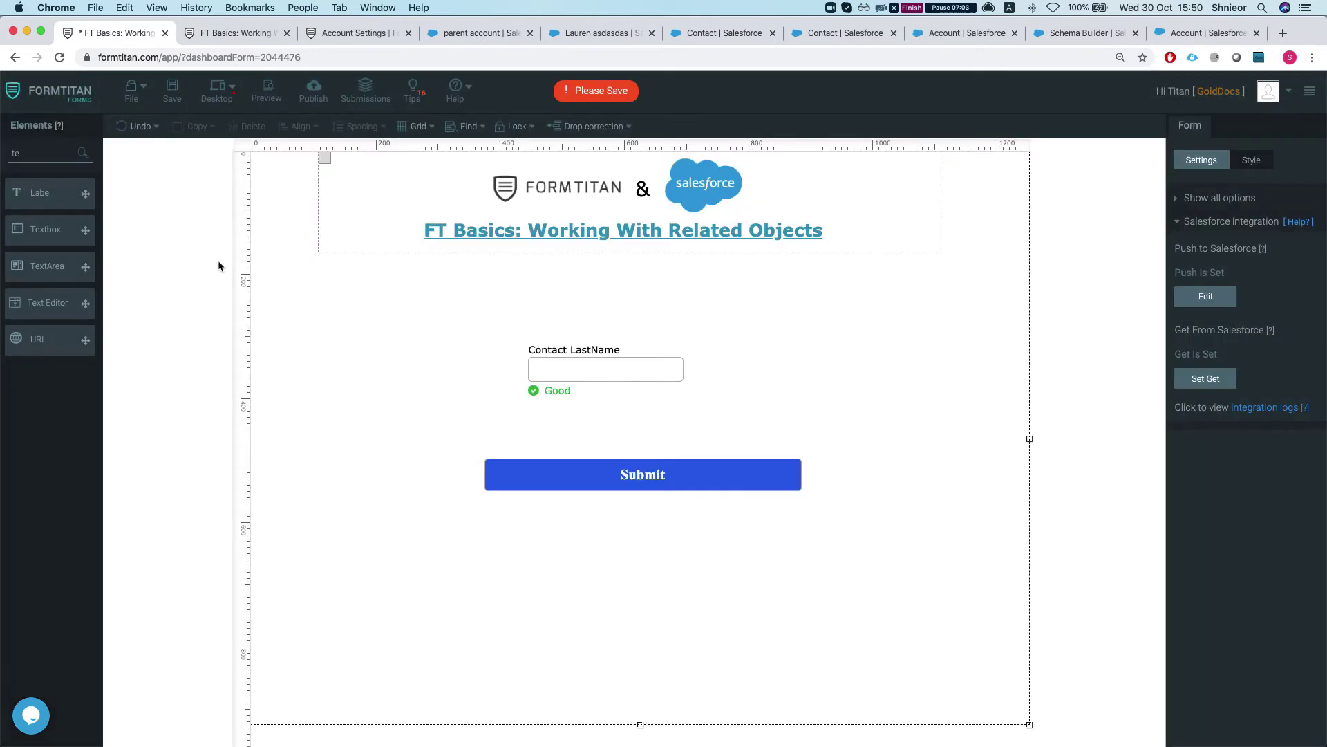
# Add a Hidden element to the form above the Contact LastName field and name it "Account Id".
pyautogui.doubleClick(31, 155)
pyautogui.write('hiid')
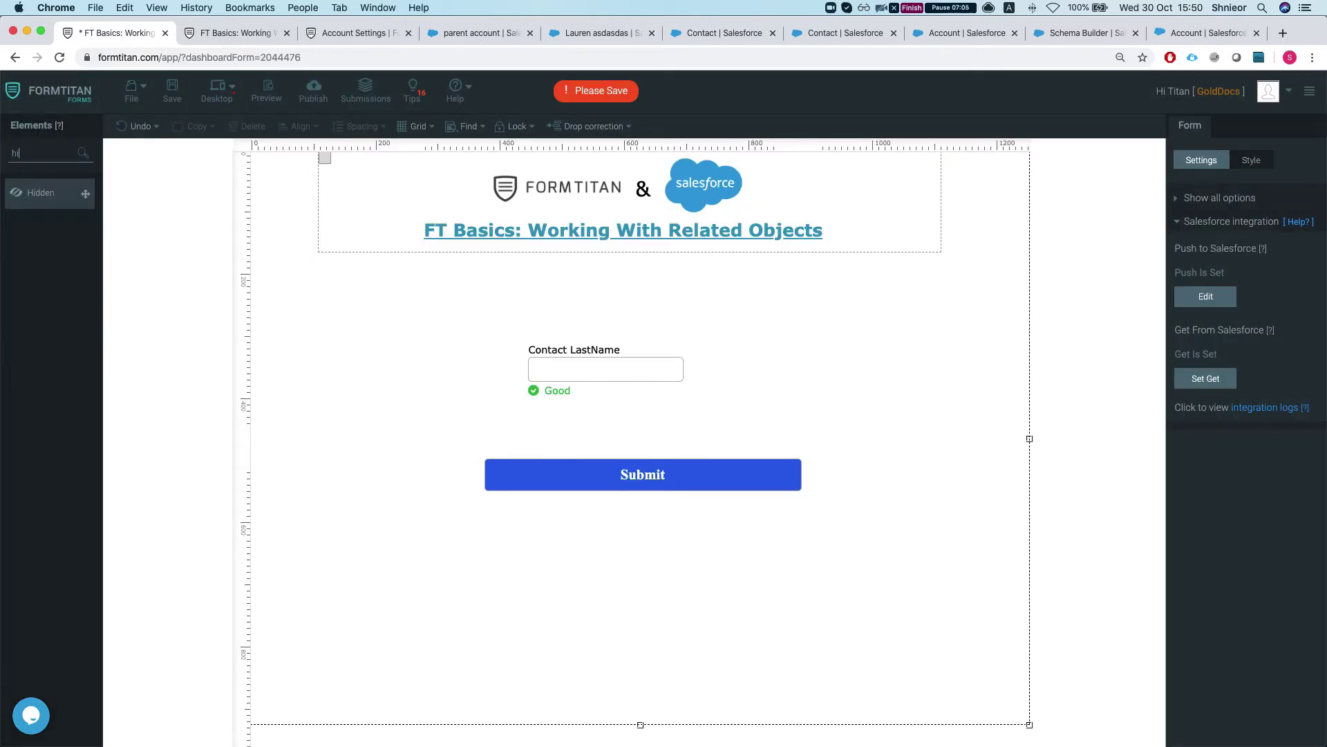
pyautogui.press('BackSpace')
pyautogui.press('BackSpace')
pyautogui.moveTo(22, 200); pyautogui.dragTo(325, 304)
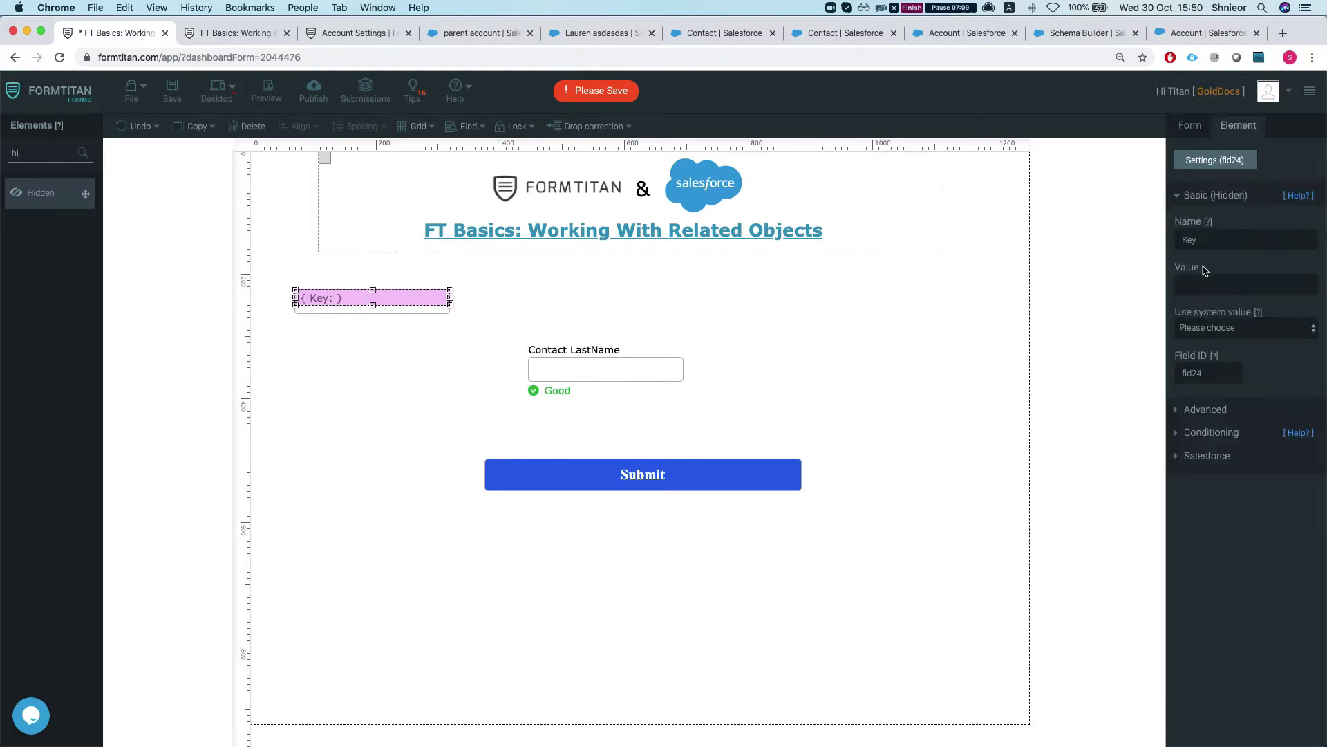
pyautogui.doubleClick(1215, 238)
pyautogui.press('BackSpace')
pyautogui.write('Account Id')
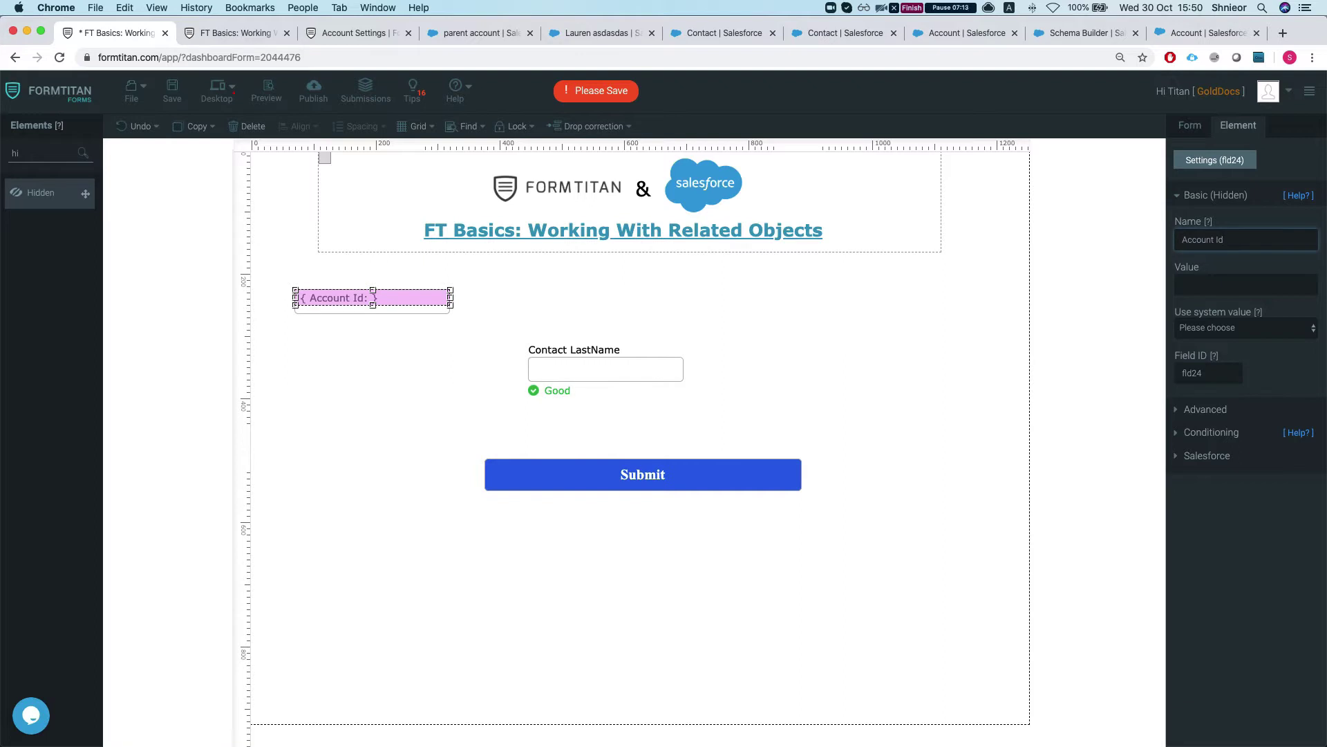
# Set the hidden Account Id element's comment to "will be passed via url parameters".
pyautogui.click(1212, 432)
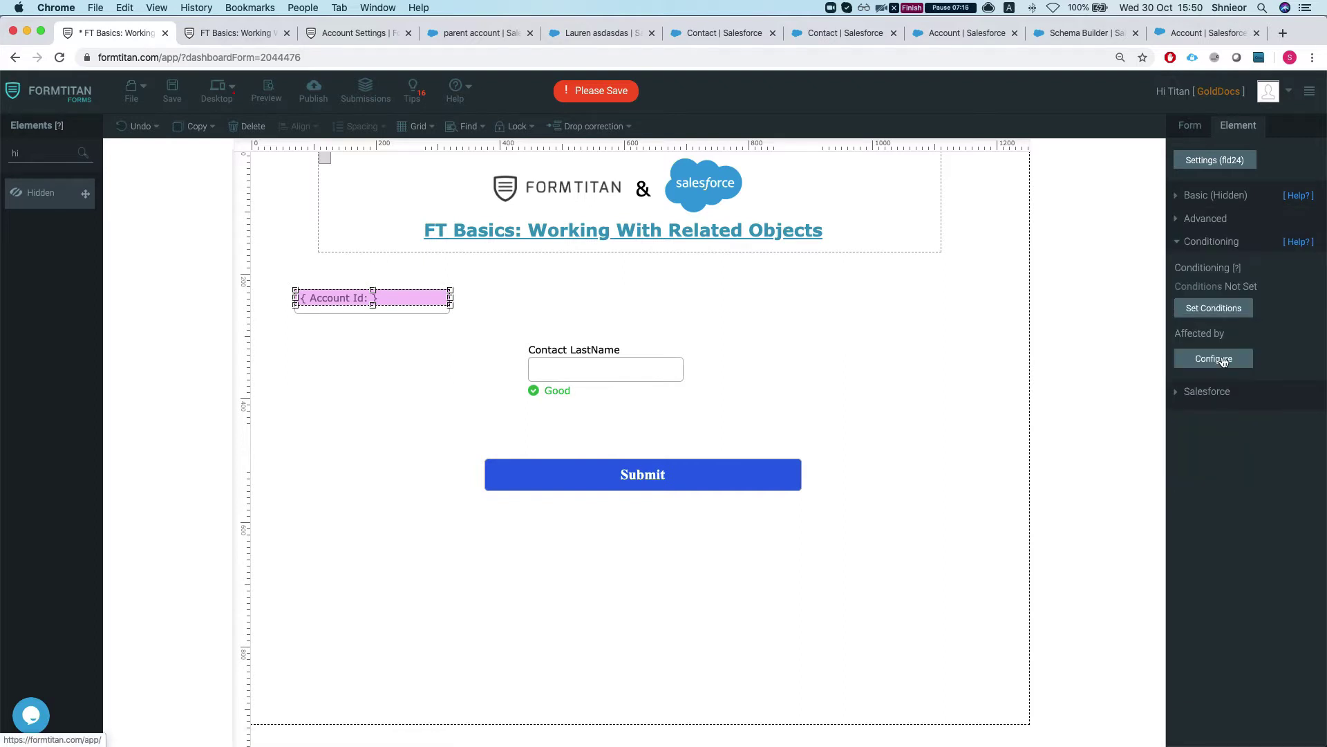
pyautogui.click(1217, 247)
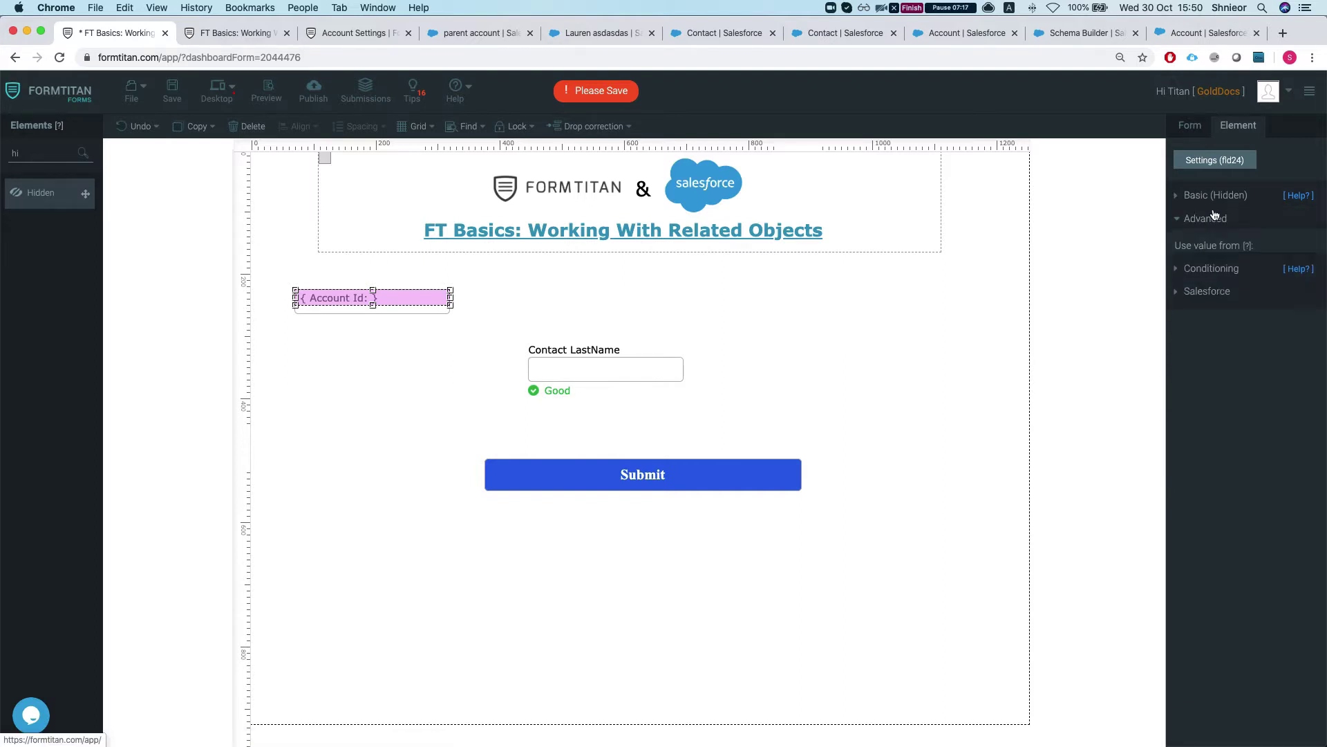
pyautogui.click(1211, 219)
pyautogui.click(1209, 349)
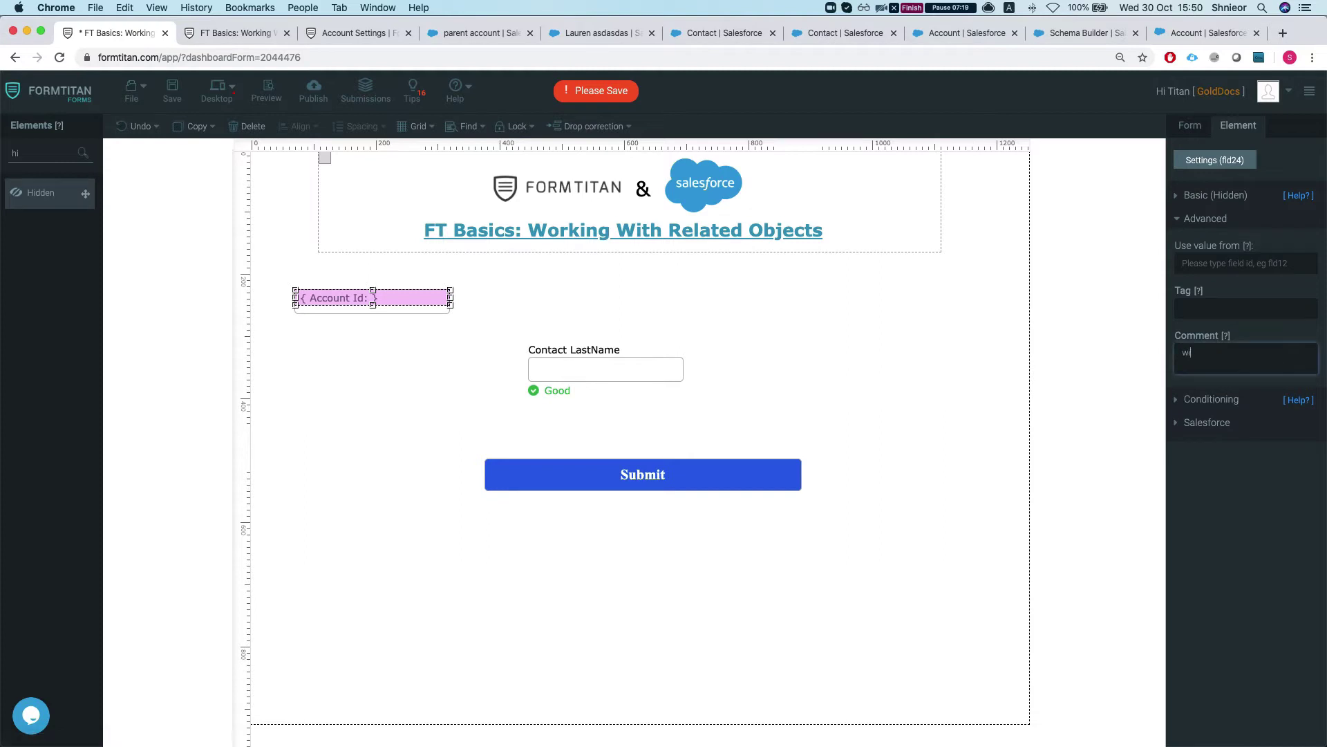
pyautogui.write('will be passed via url parameters')
pyautogui.click(652, 329)
# Reopen the hidden Account Id element's basic settings and check its Field ID.
pyautogui.click(397, 301)
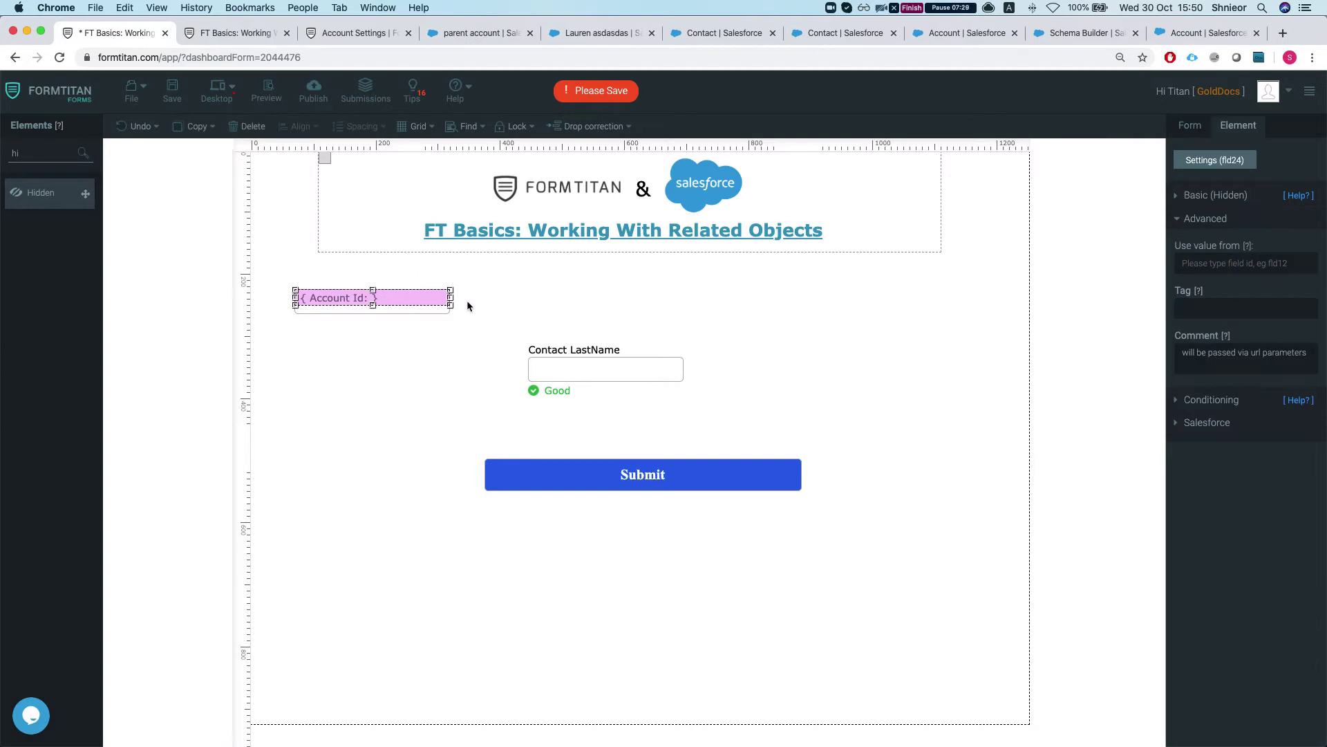
pyautogui.click(1236, 196)
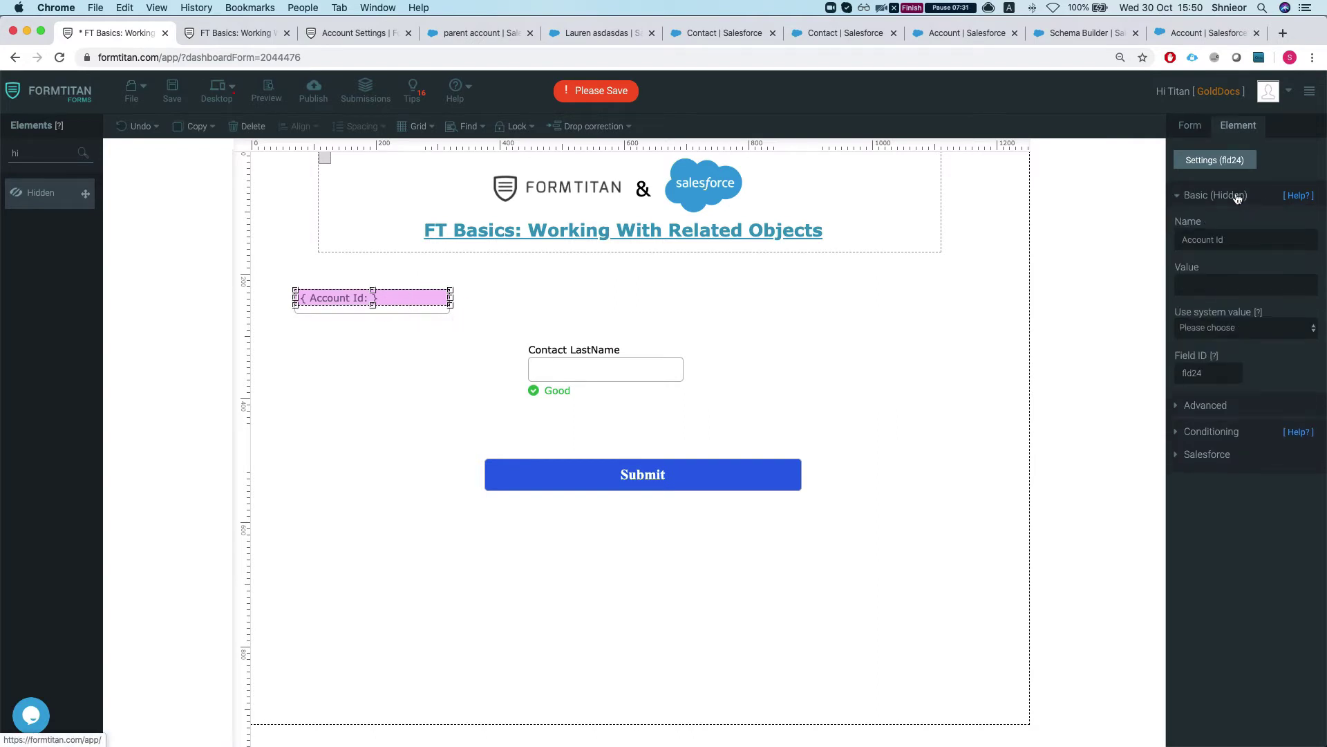
pyautogui.doubleClick(1206, 374)
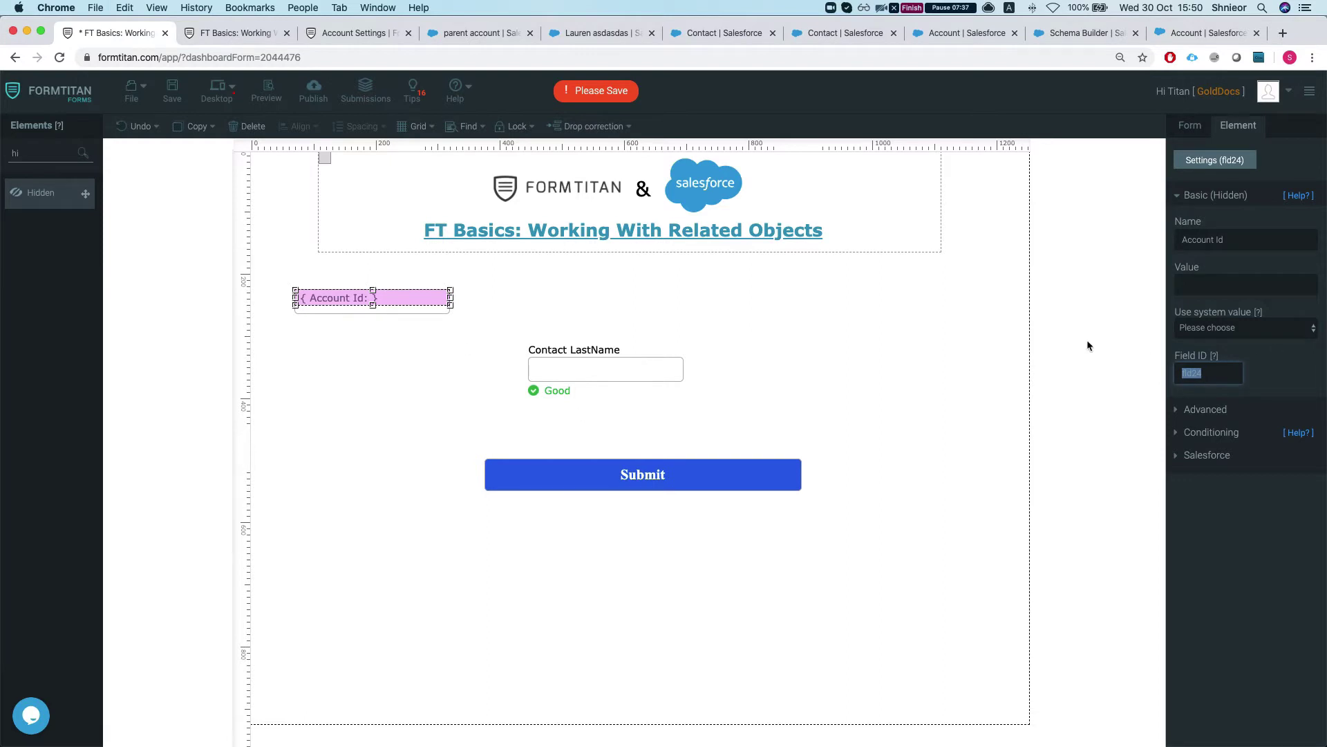
# Move the Contact LastName field up beside the hidden Account Id element and recheck the hidden element's Field ID.
pyautogui.moveTo(642, 348); pyautogui.dragTo(640, 318)
pyautogui.click(380, 304)
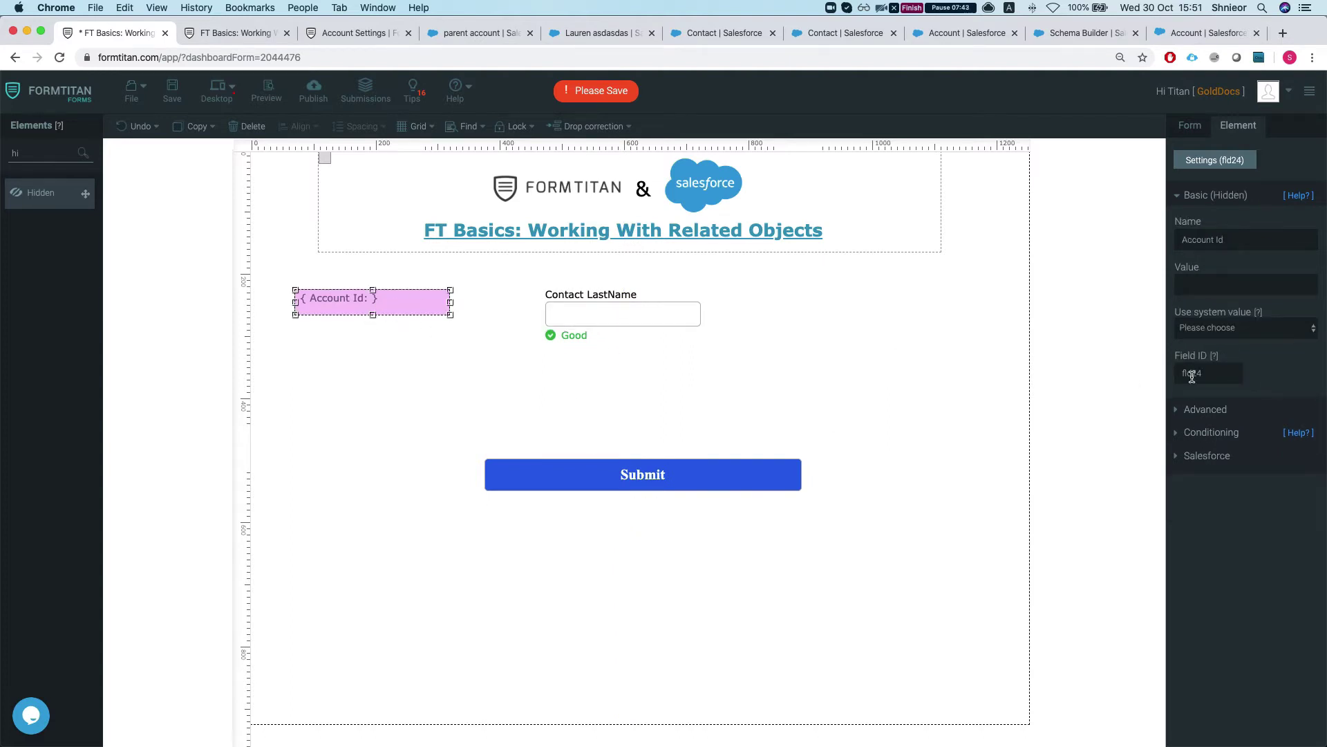
pyautogui.click(719, 428)
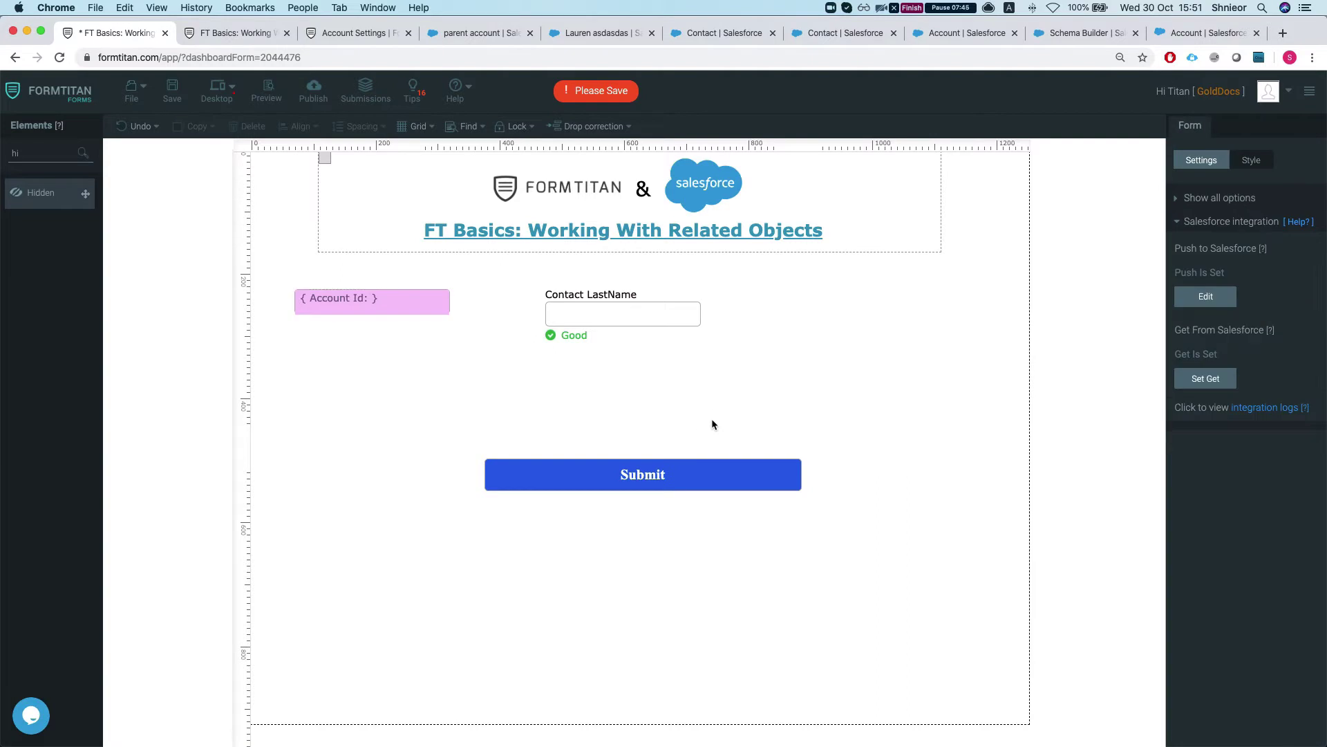
# Edit the Contact object in the Salesforce push settings and open its field mapping.
pyautogui.click(1206, 299)
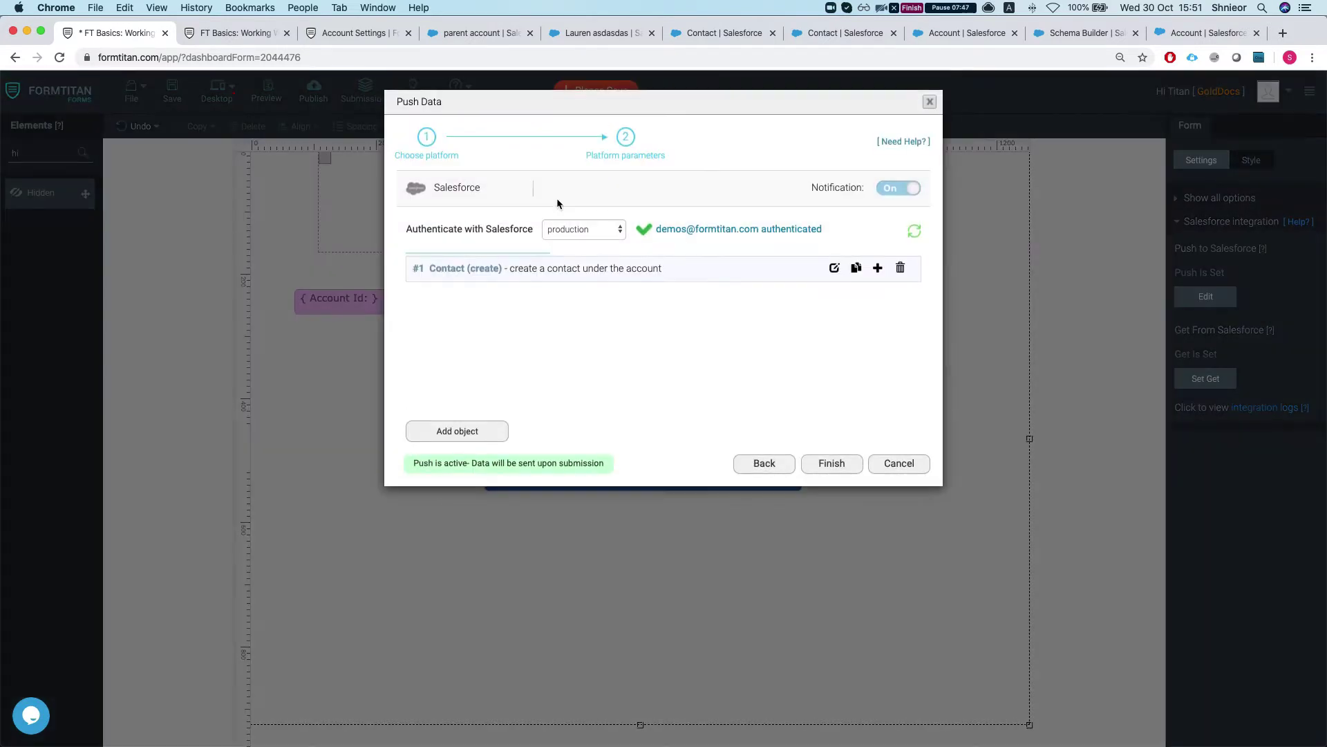
pyautogui.click(834, 268)
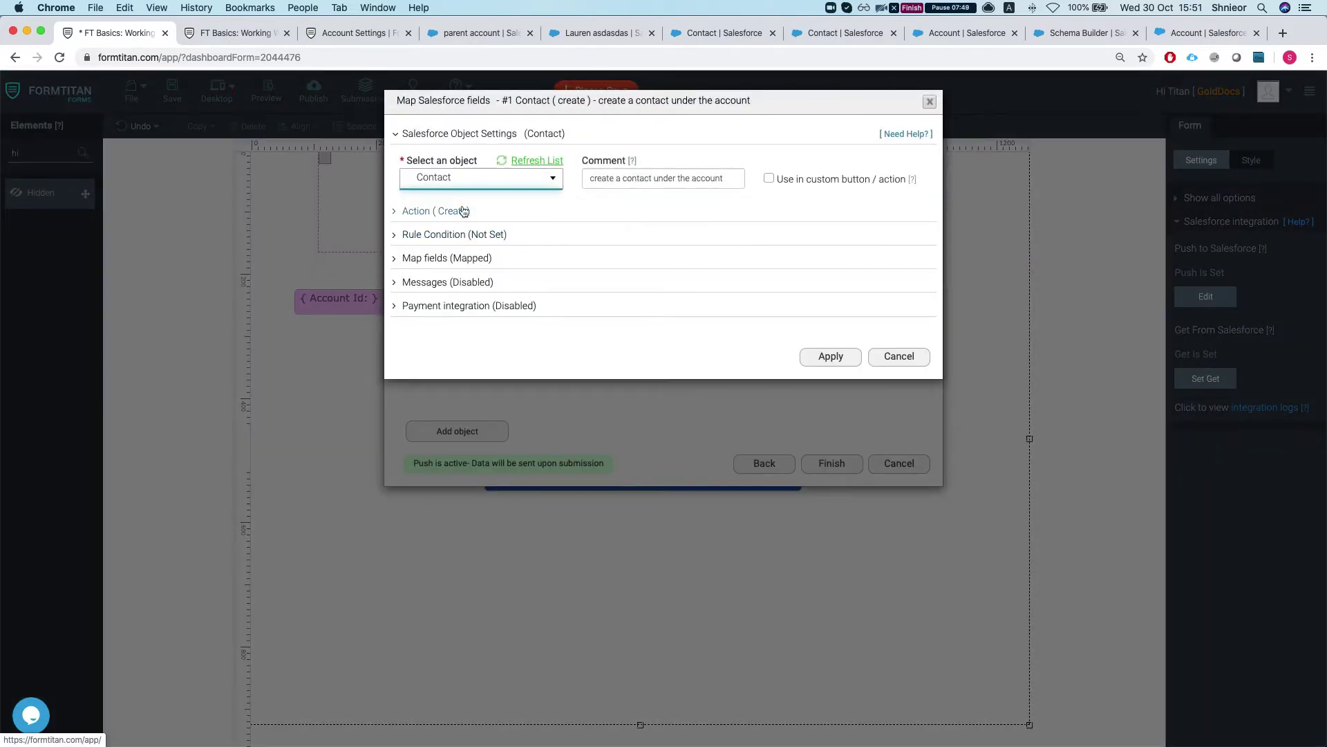
pyautogui.click(454, 236)
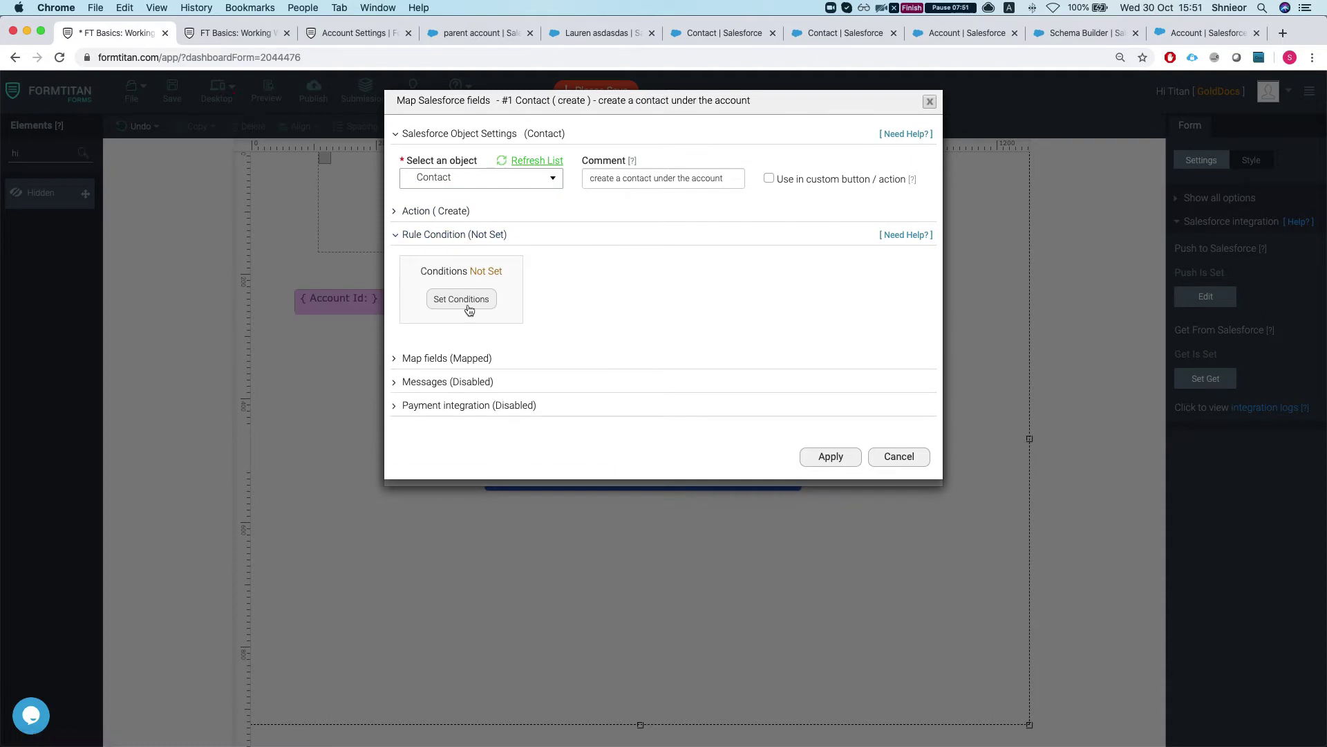
pyautogui.click(458, 360)
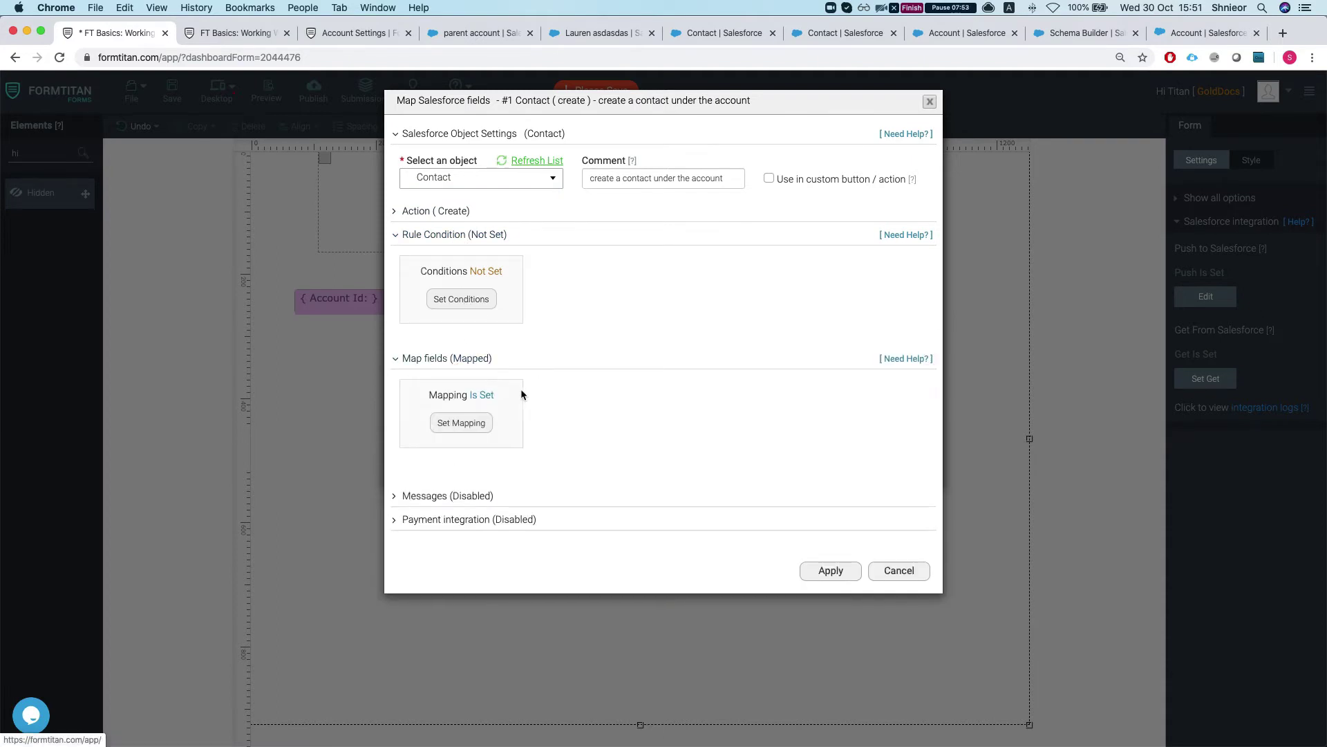
pyautogui.click(475, 424)
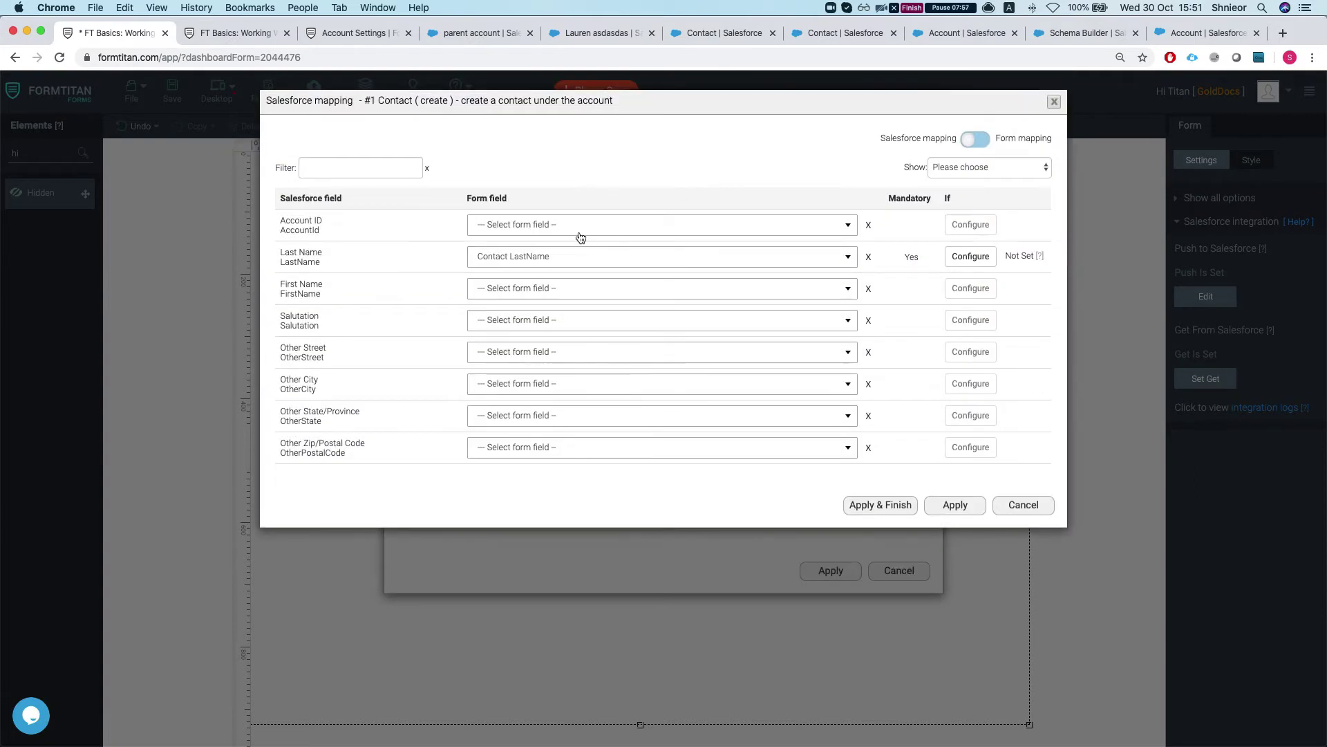
# Map the Contact's Account ID field to the Account Id form field, finish the mapping and save the form.
pyautogui.tripleClick(291, 223)
pyautogui.click(581, 232)
pyautogui.write('acco')
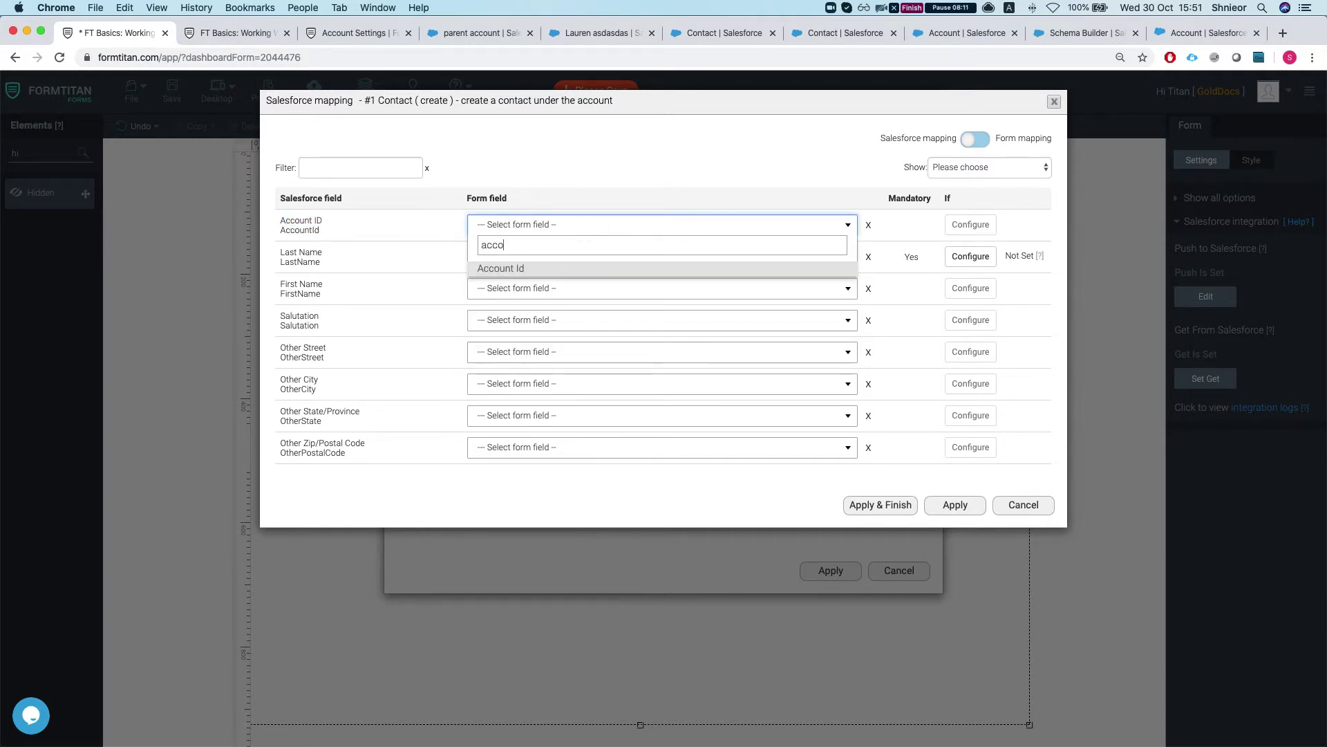
pyautogui.press('Return')
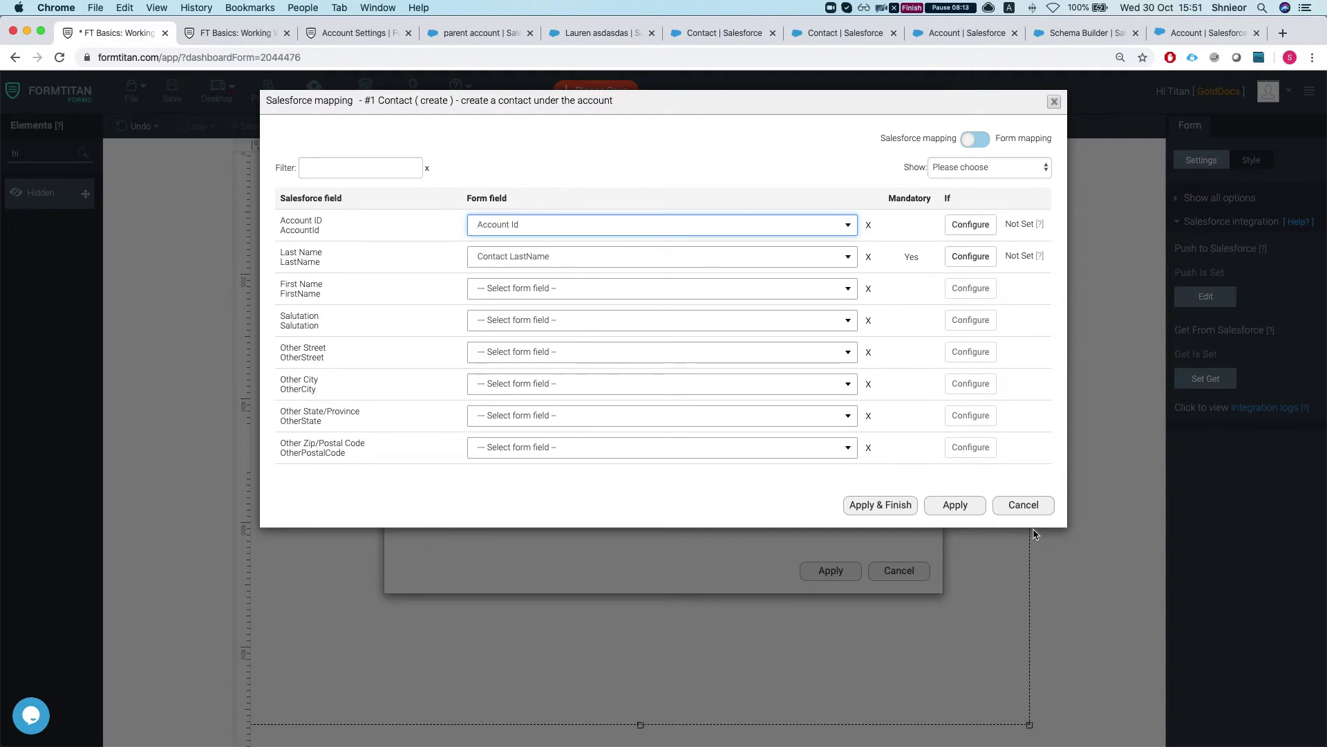
pyautogui.click(881, 505)
pyautogui.click(173, 90)
# Switch to the published form and extend its URL with the parameter "?fld24=".
pyautogui.click(238, 33)
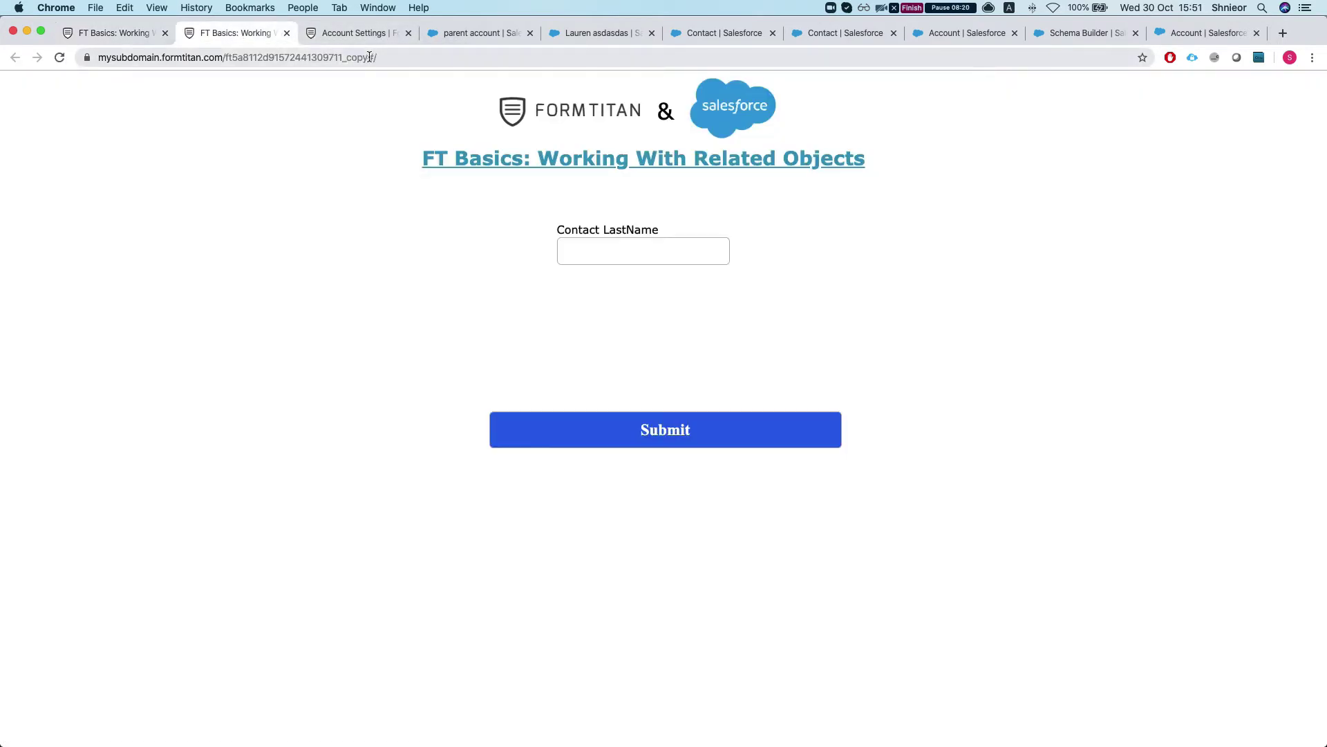
pyautogui.moveTo(400, 58); pyautogui.dragTo(437, 58)
pyautogui.write('?')
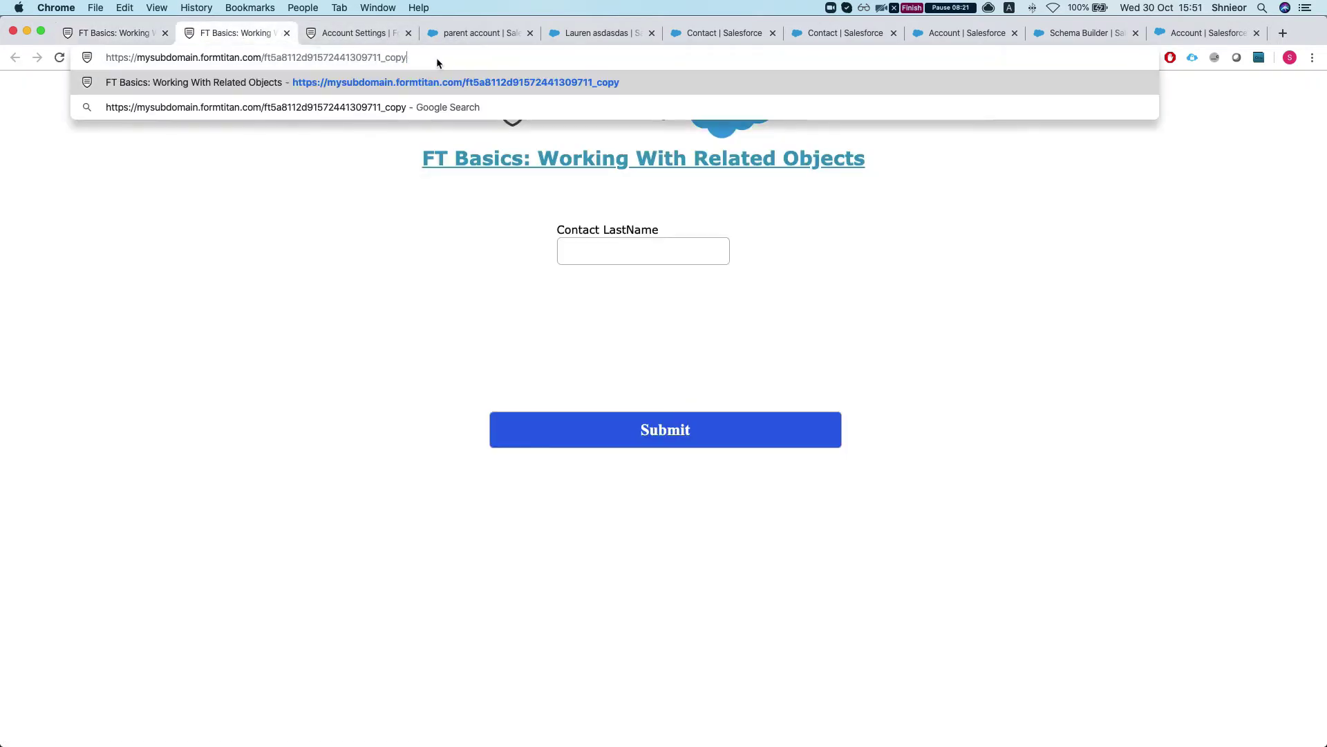
pyautogui.write('fl')
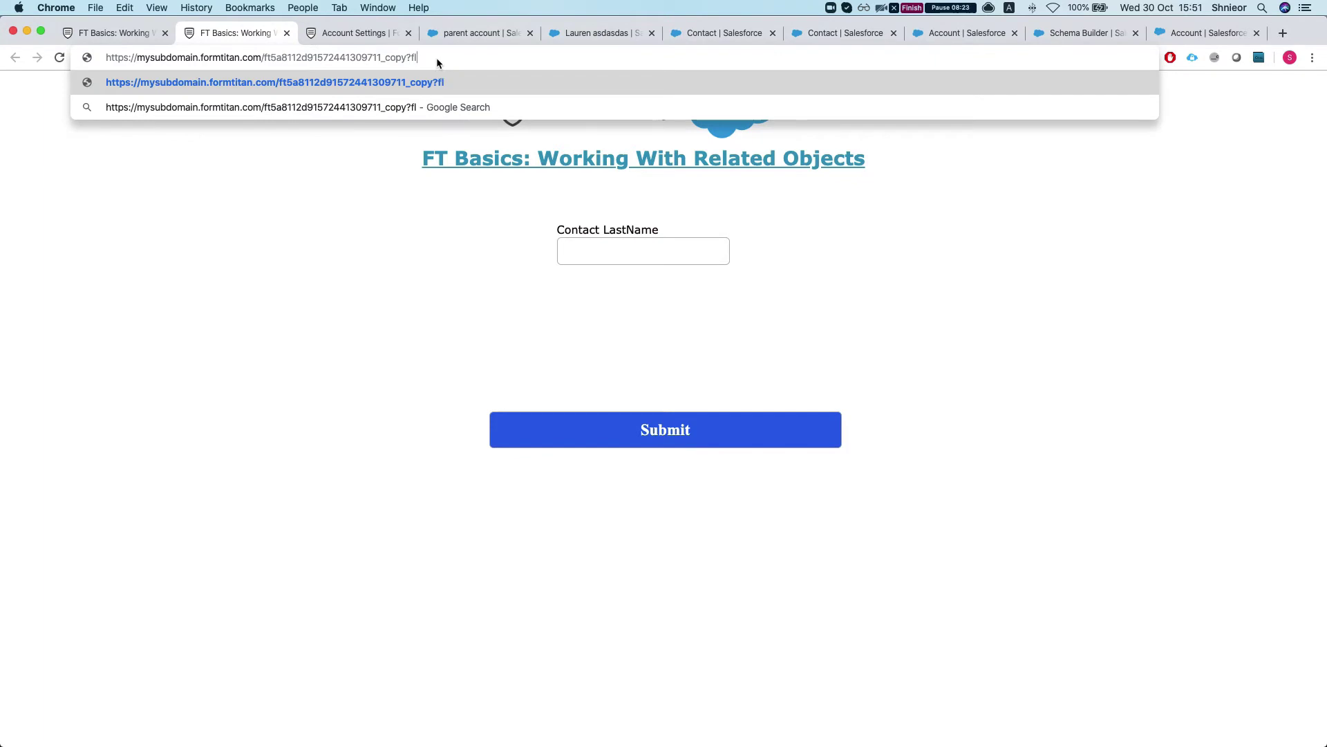
pyautogui.write('d24=')
# Copy the created account's record ID from the push logs, append it as the fld24 value in the form URL and load the page.
pyautogui.click(352, 33)
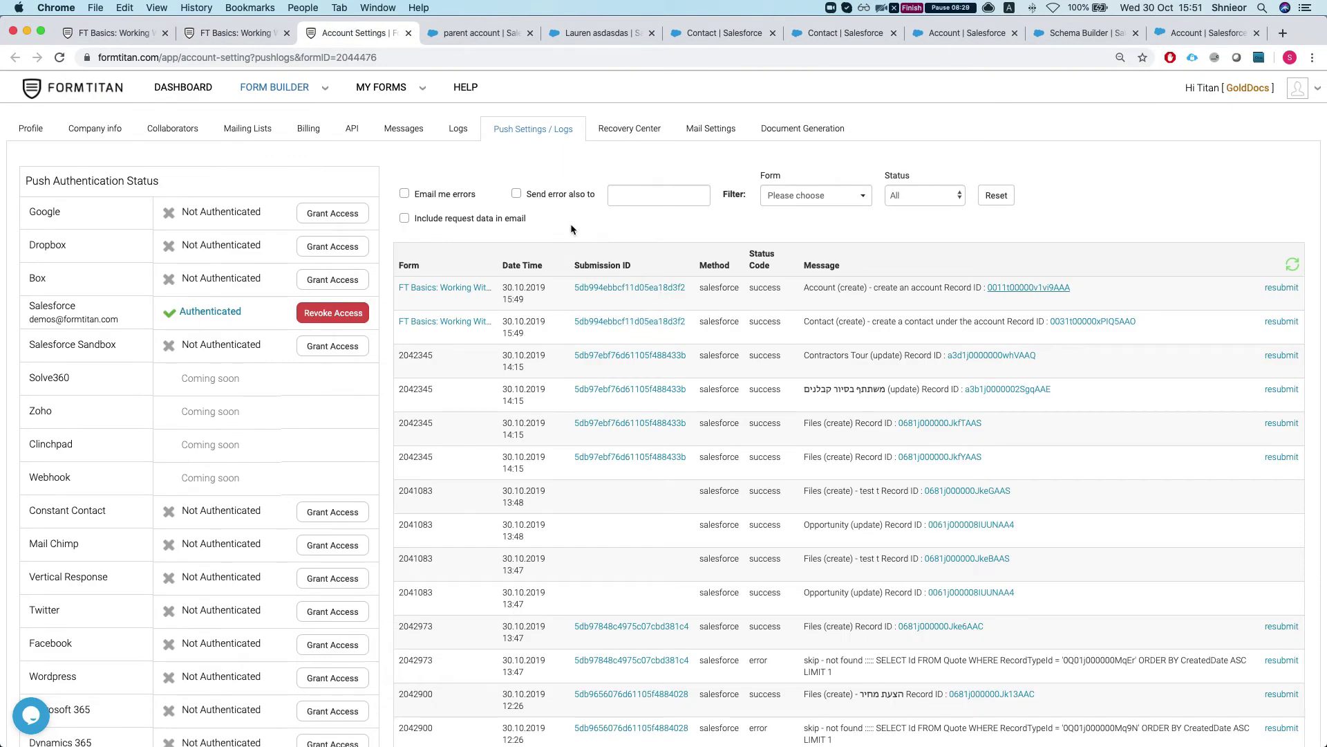
pyautogui.moveTo(1071, 288); pyautogui.dragTo(987, 286)
pyautogui.press('super+c')
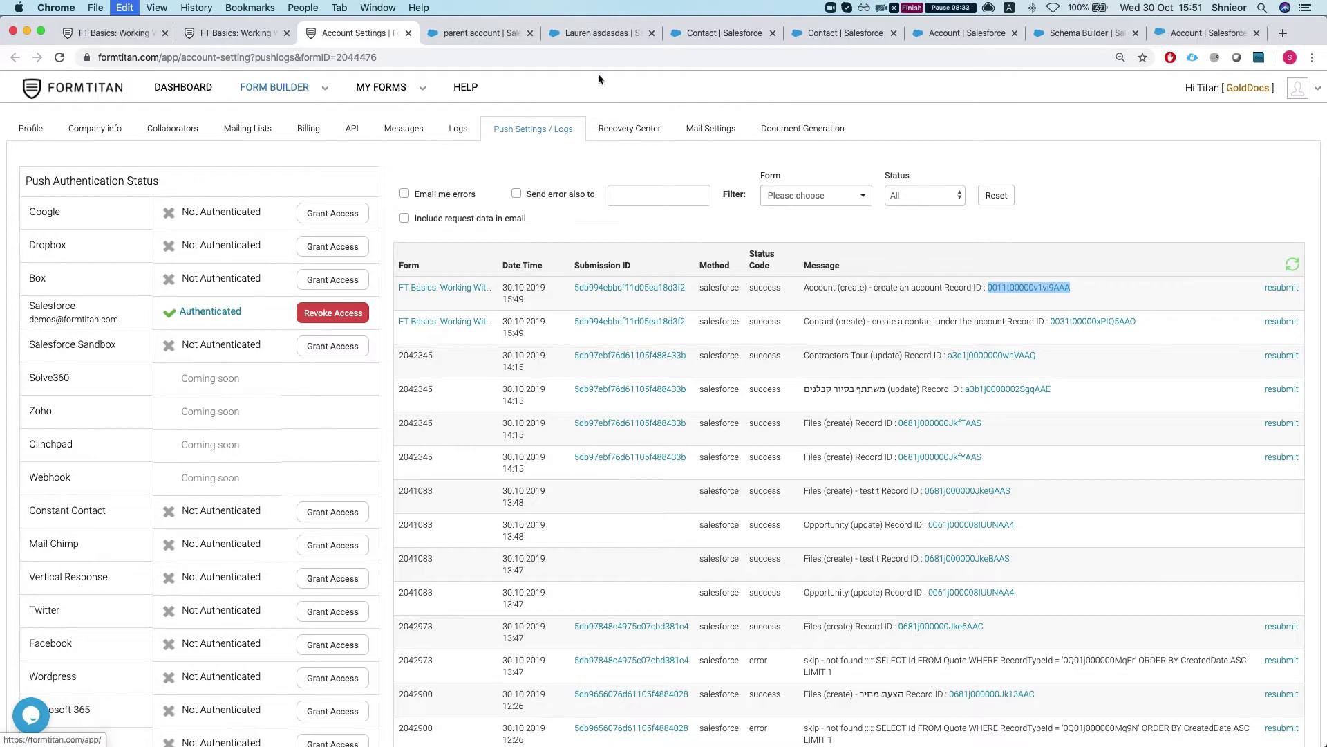
pyautogui.click(443, 33)
pyautogui.doubleClick(400, 58)
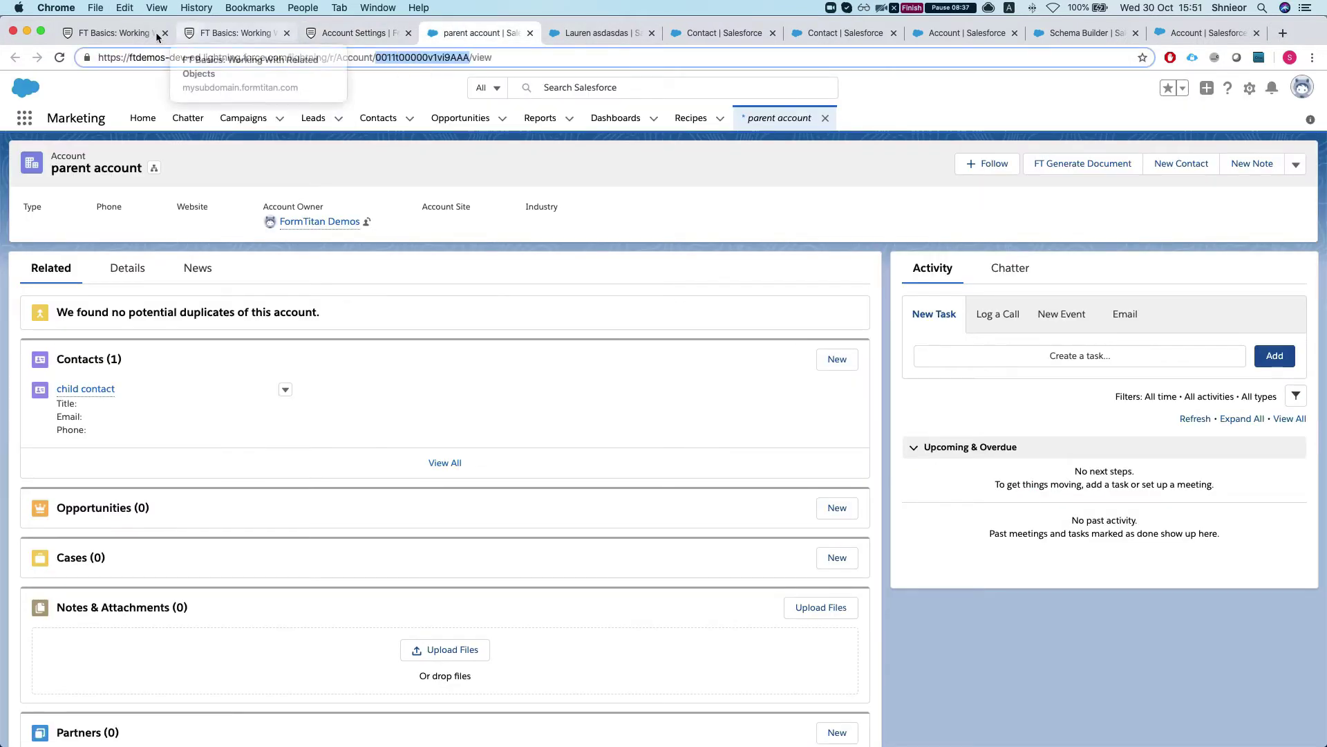
pyautogui.click(210, 40)
pyautogui.hotkey('ctrl', 'v')
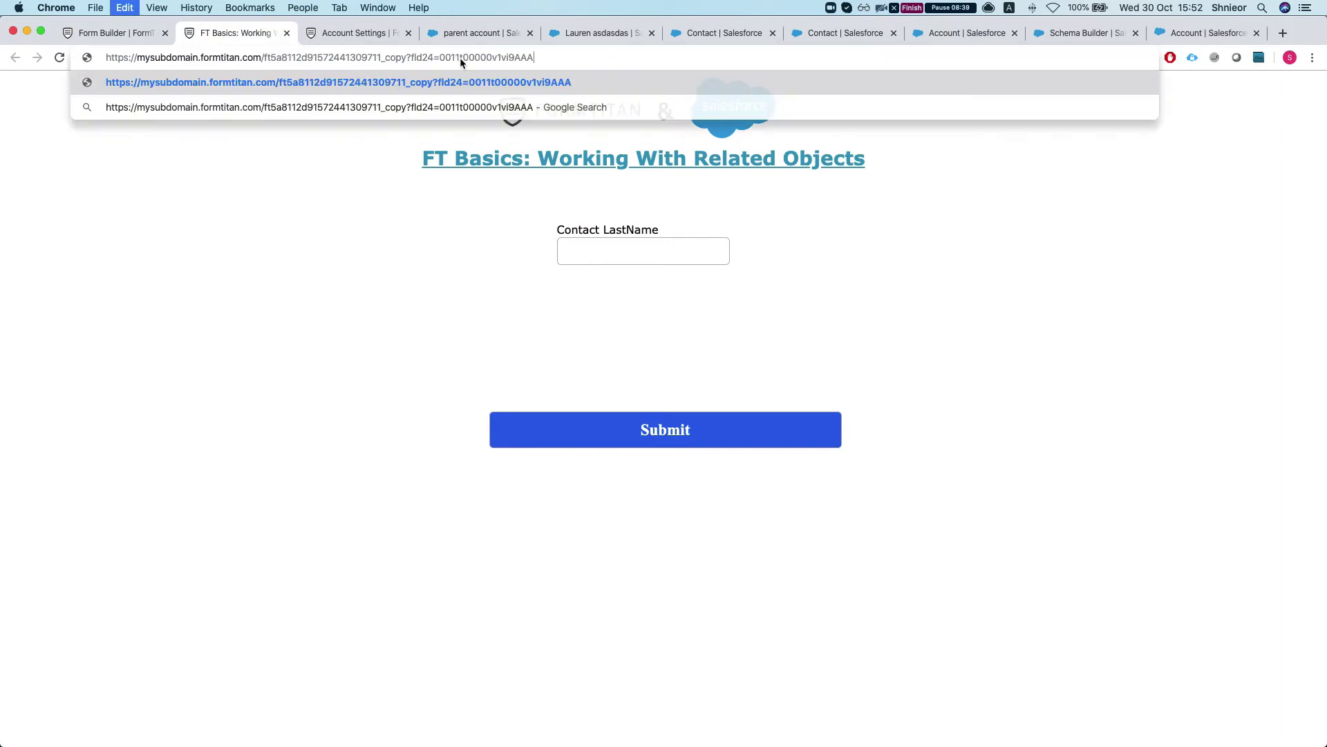
pyautogui.press('Return')
pyautogui.click(629, 250)
pyautogui.write('dsfsdf')
pyautogui.press('BackSpace')
pyautogui.press('BackSpace')
pyautogui.press('BackSpace')
pyautogui.press('BackSpace')
pyautogui.press('BackSpace')
pyautogui.press('BackSpace')
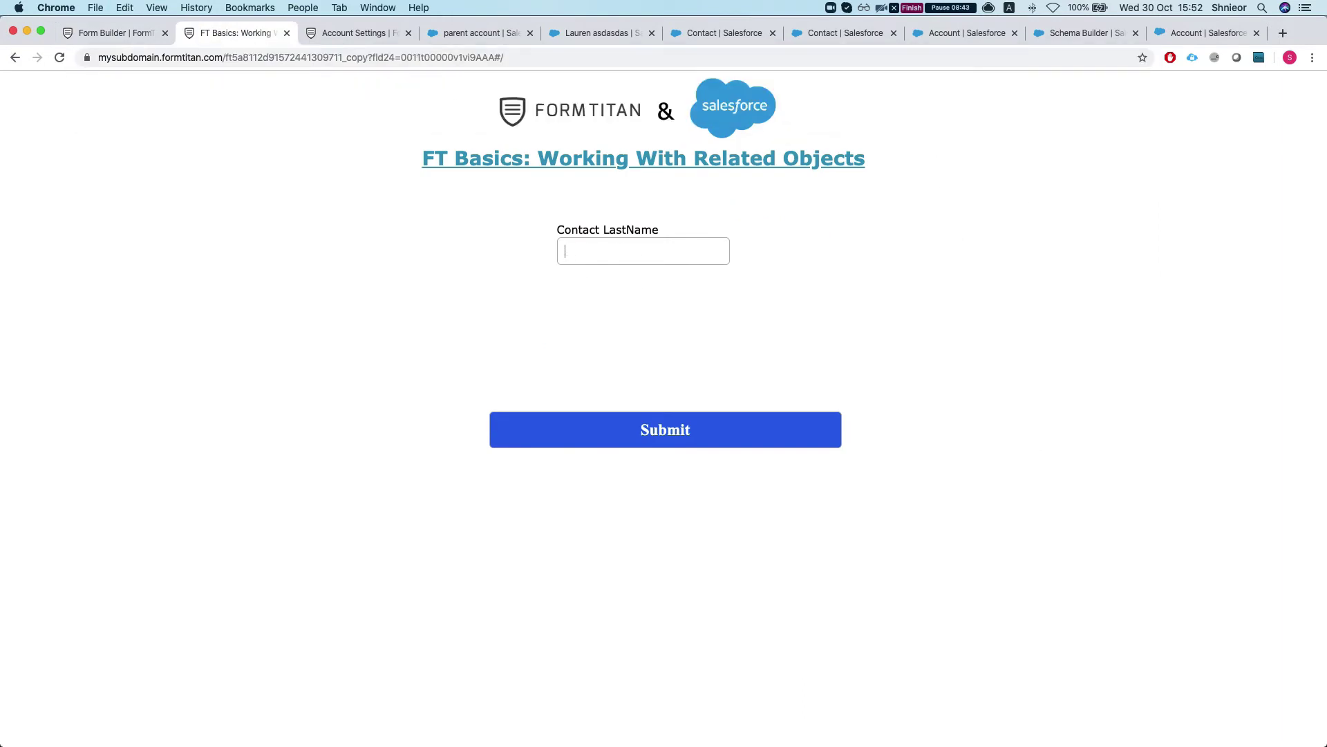
# Fill in Contact LastName with "contact with a param" and submit the form.
pyautogui.write('contact with a prameter')
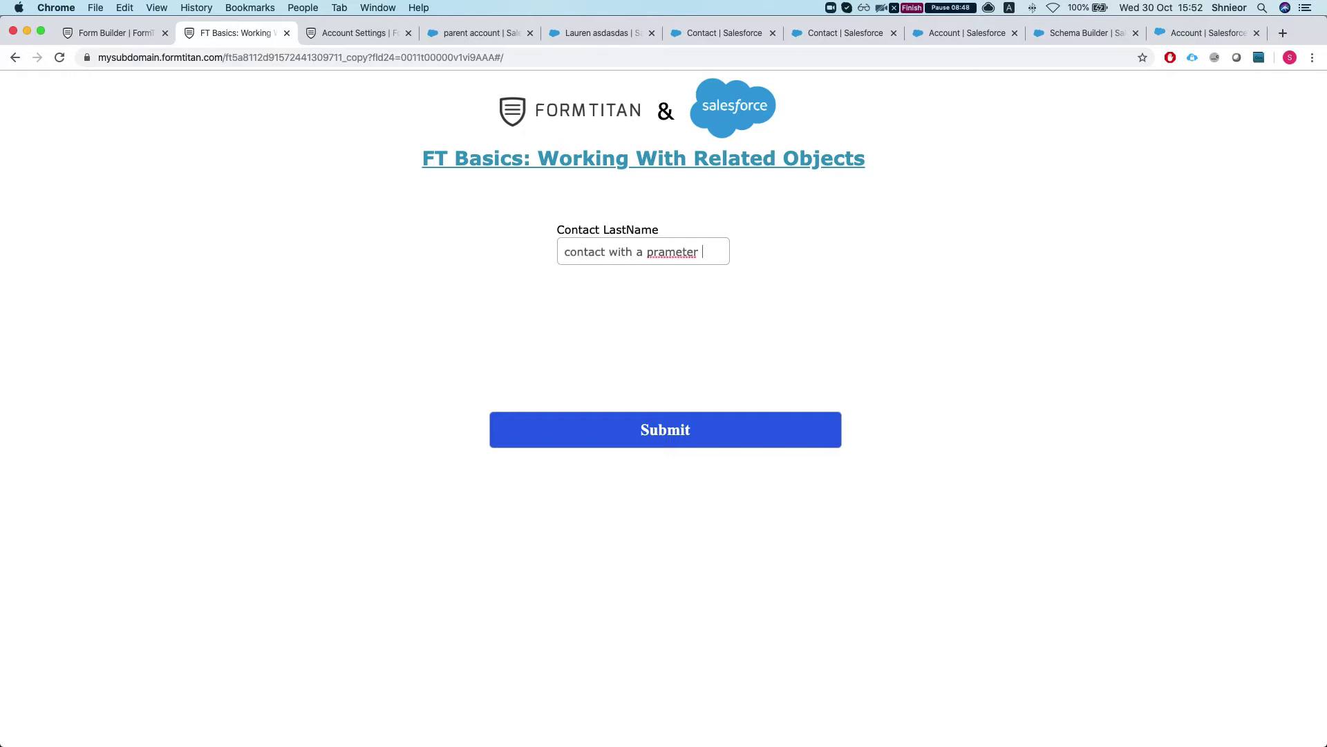
pyautogui.rightClick(662, 259)
pyautogui.click(636, 252)
pyautogui.doubleClick(661, 251)
pyautogui.write('para')
pyautogui.click(660, 430)
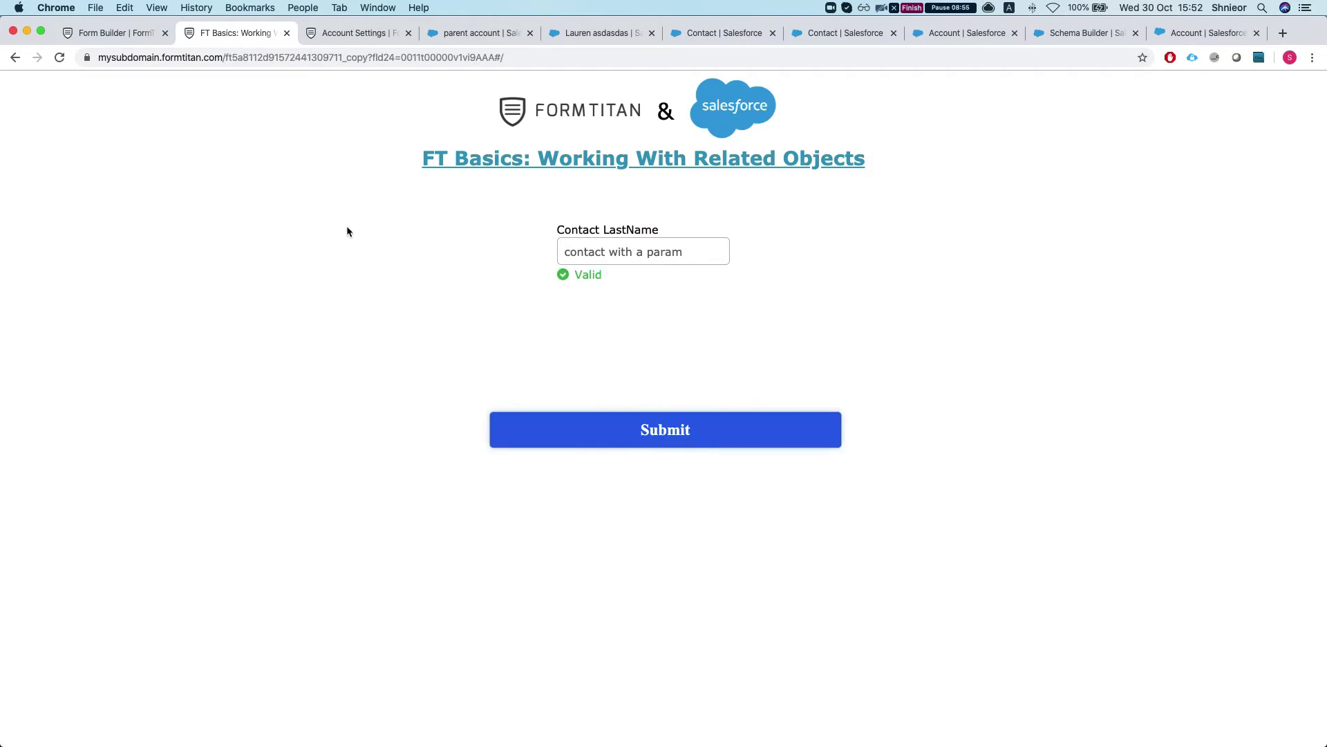
# Reload the push logs and the parent account record in Salesforce to check the account's related contacts.
pyautogui.click(360, 34)
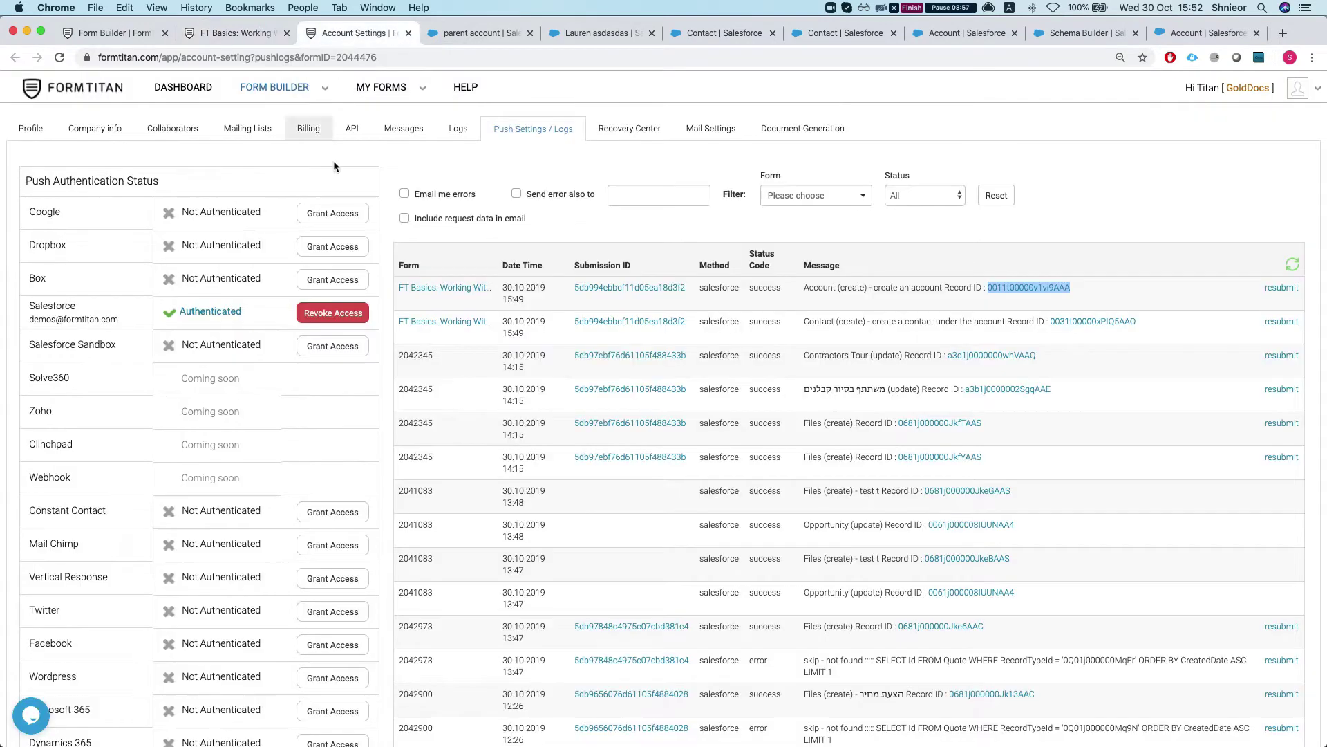
pyautogui.press('super+r')
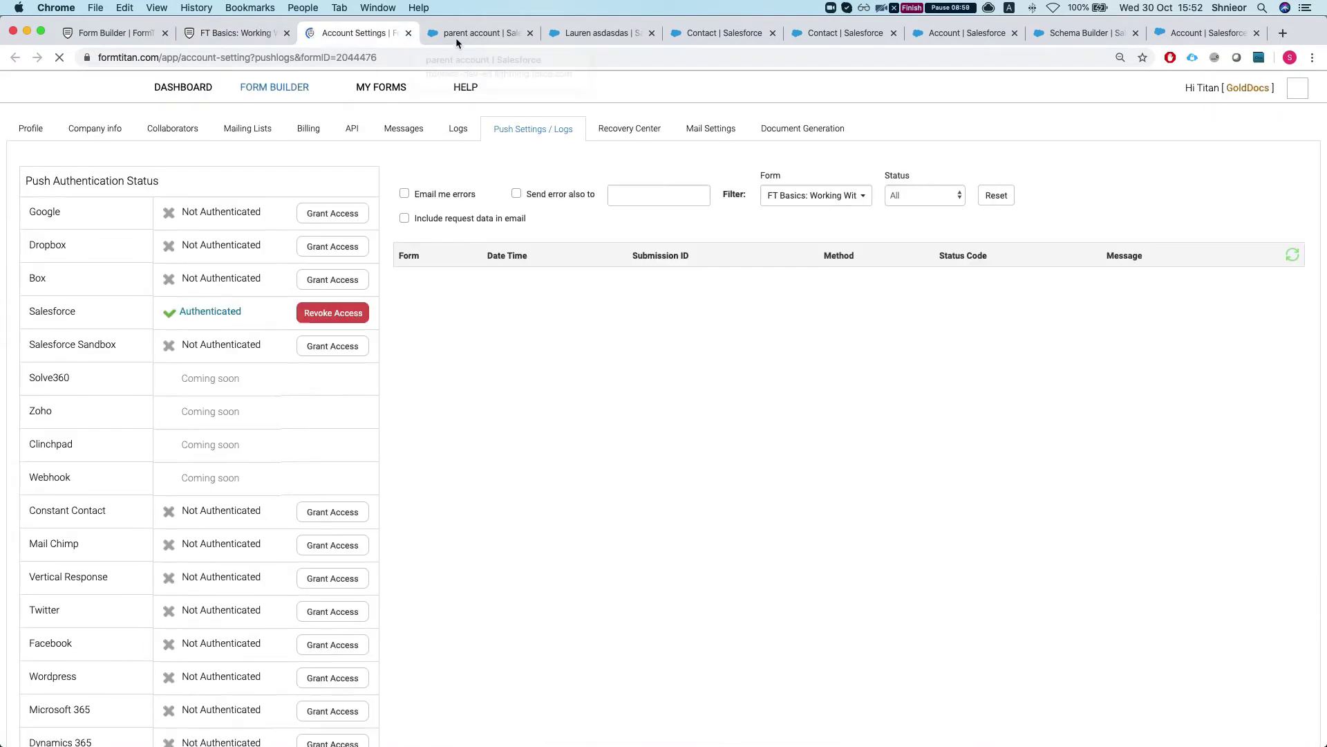
pyautogui.click(457, 34)
pyautogui.press('super+r')
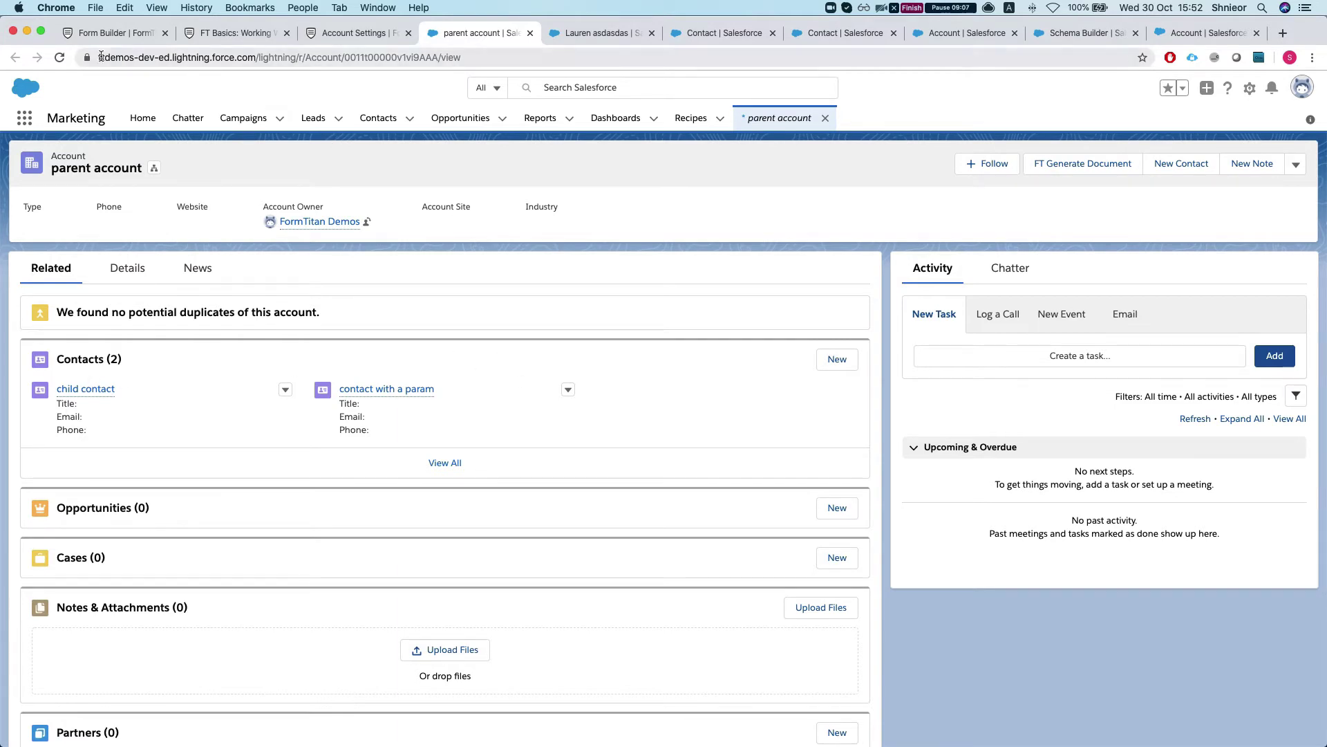
# Back in the form builder, move Contact LastName down near the Submit button and add a textbox labelled "Account name" above it.
pyautogui.press('super+1')
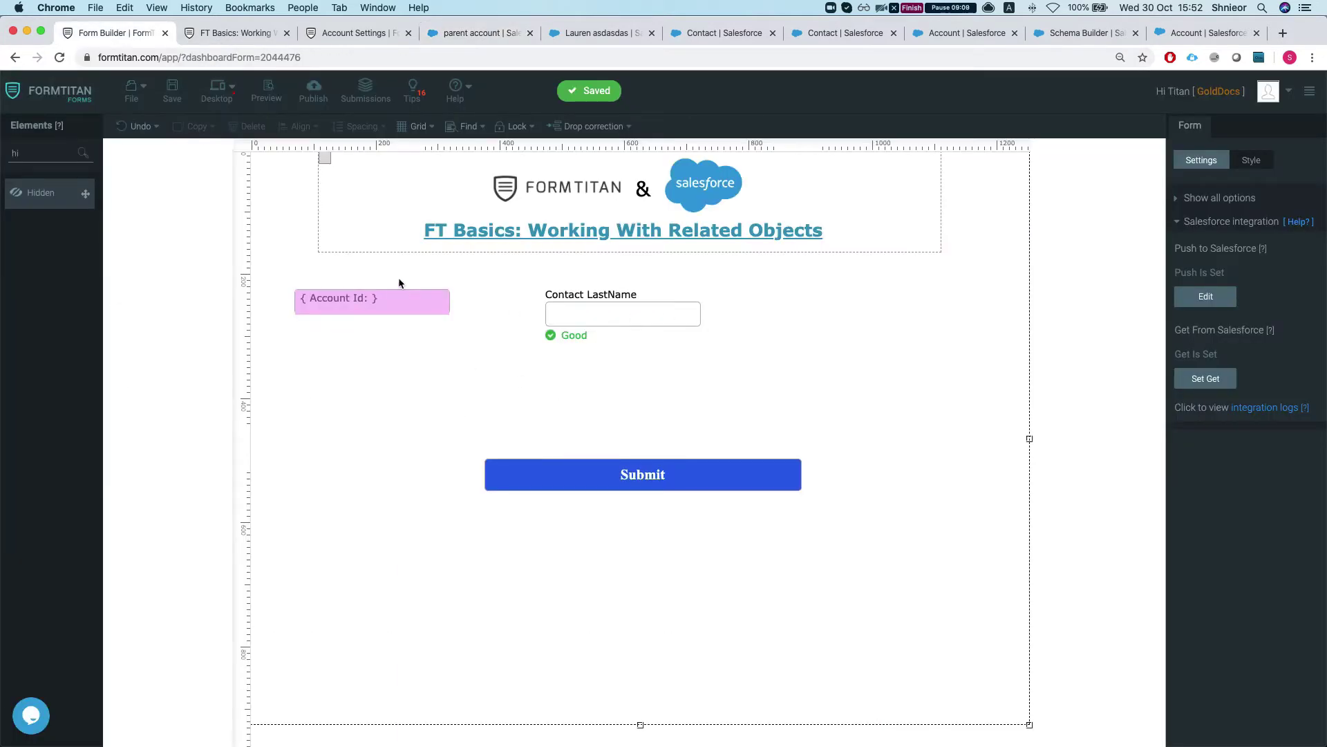
pyautogui.moveTo(663, 310); pyautogui.dragTo(658, 404)
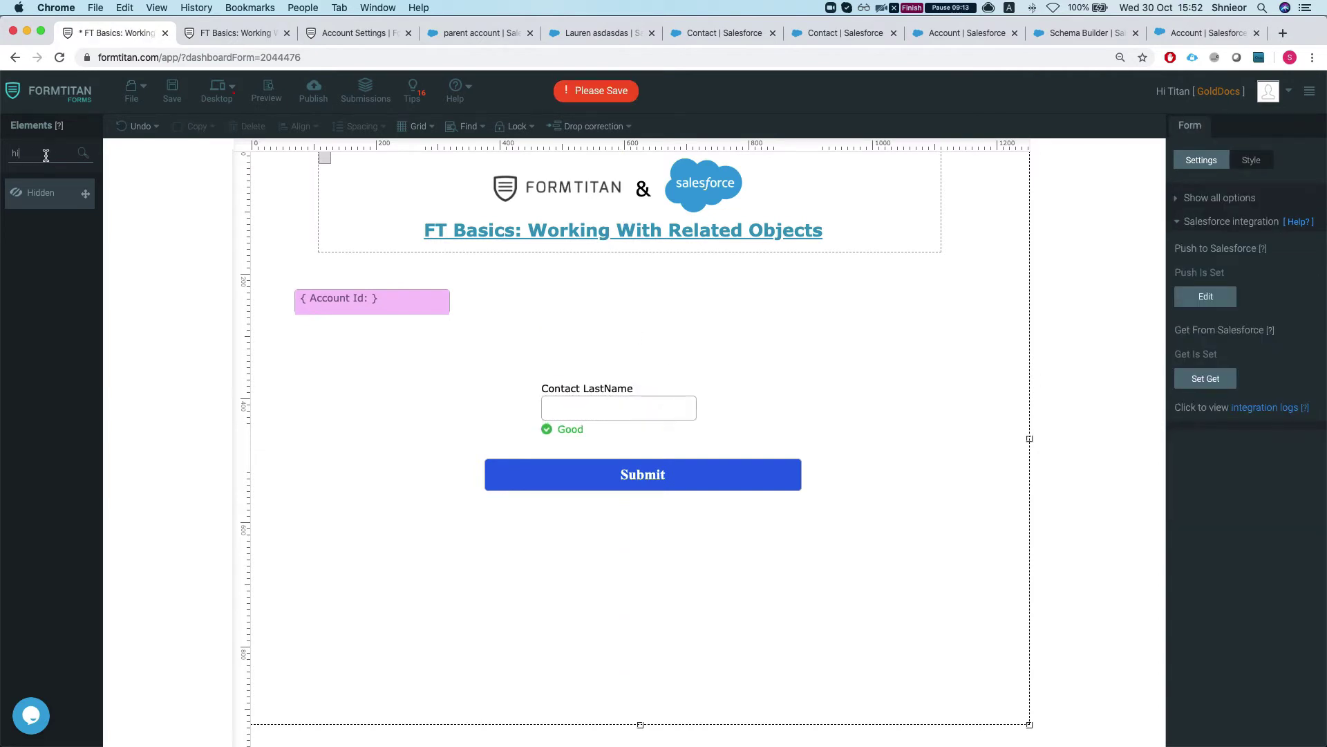
pyautogui.press('BackSpace')
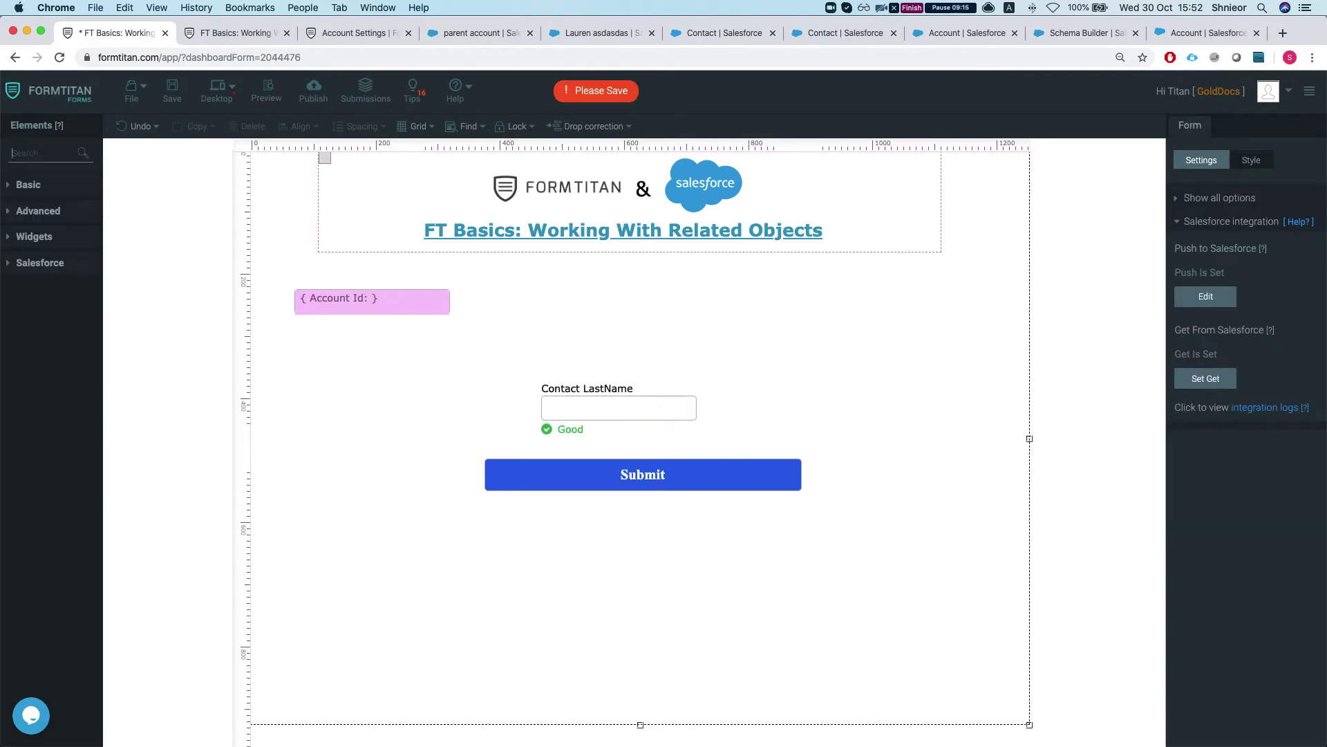
pyautogui.write('text')
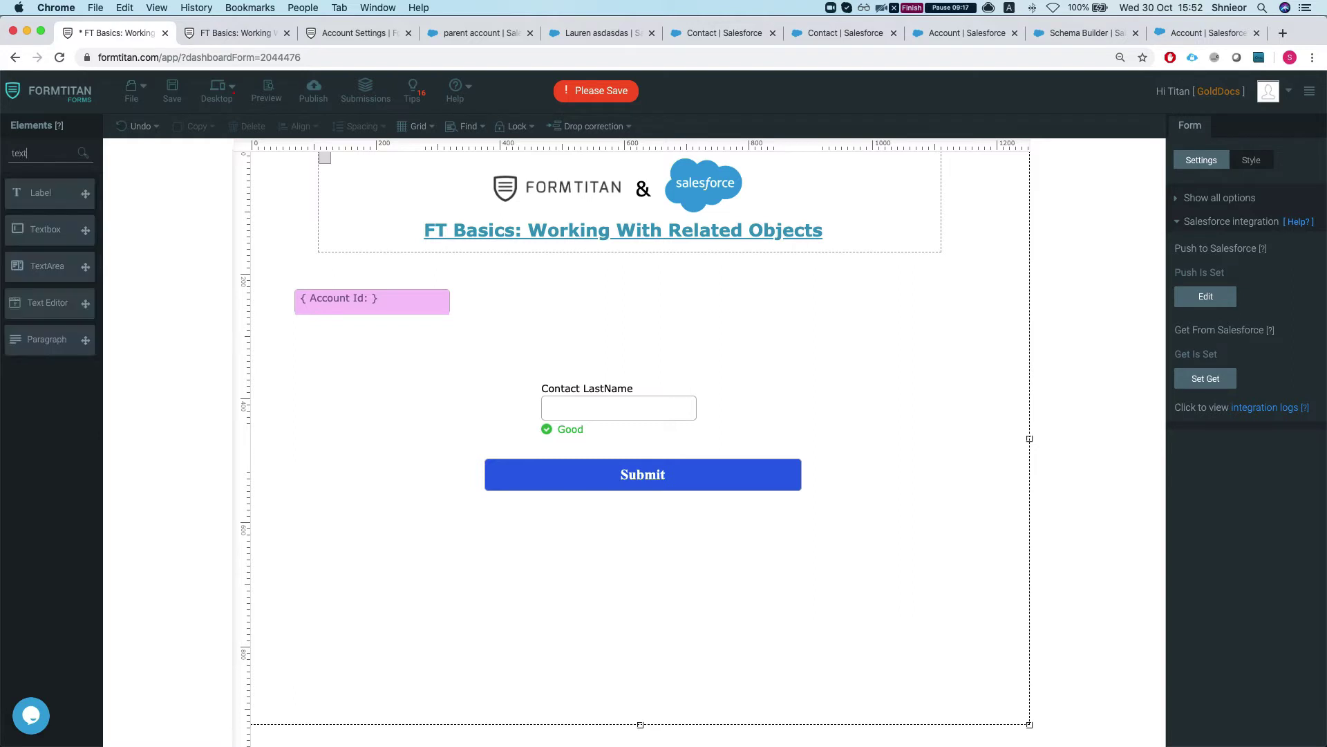
pyautogui.moveTo(240, 255); pyautogui.dragTo(582, 320)
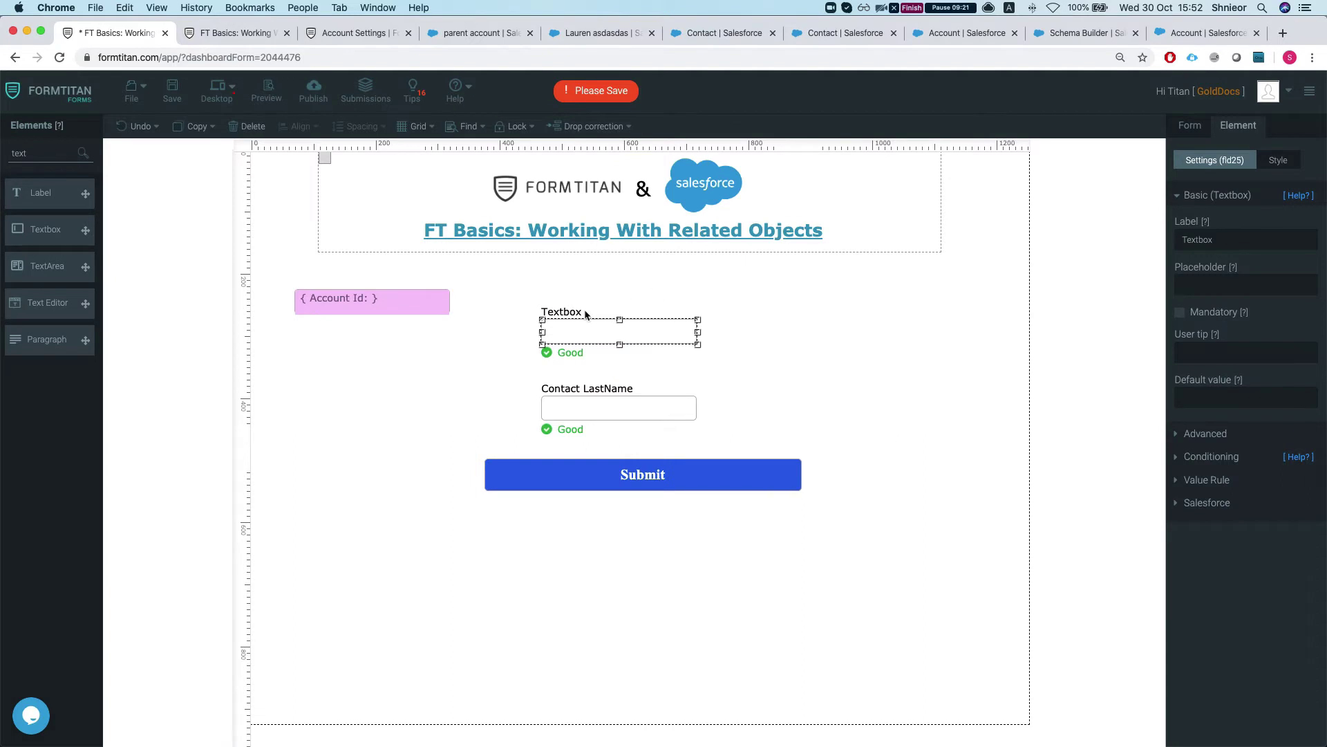
pyautogui.doubleClick(553, 312)
pyautogui.write('Acc')
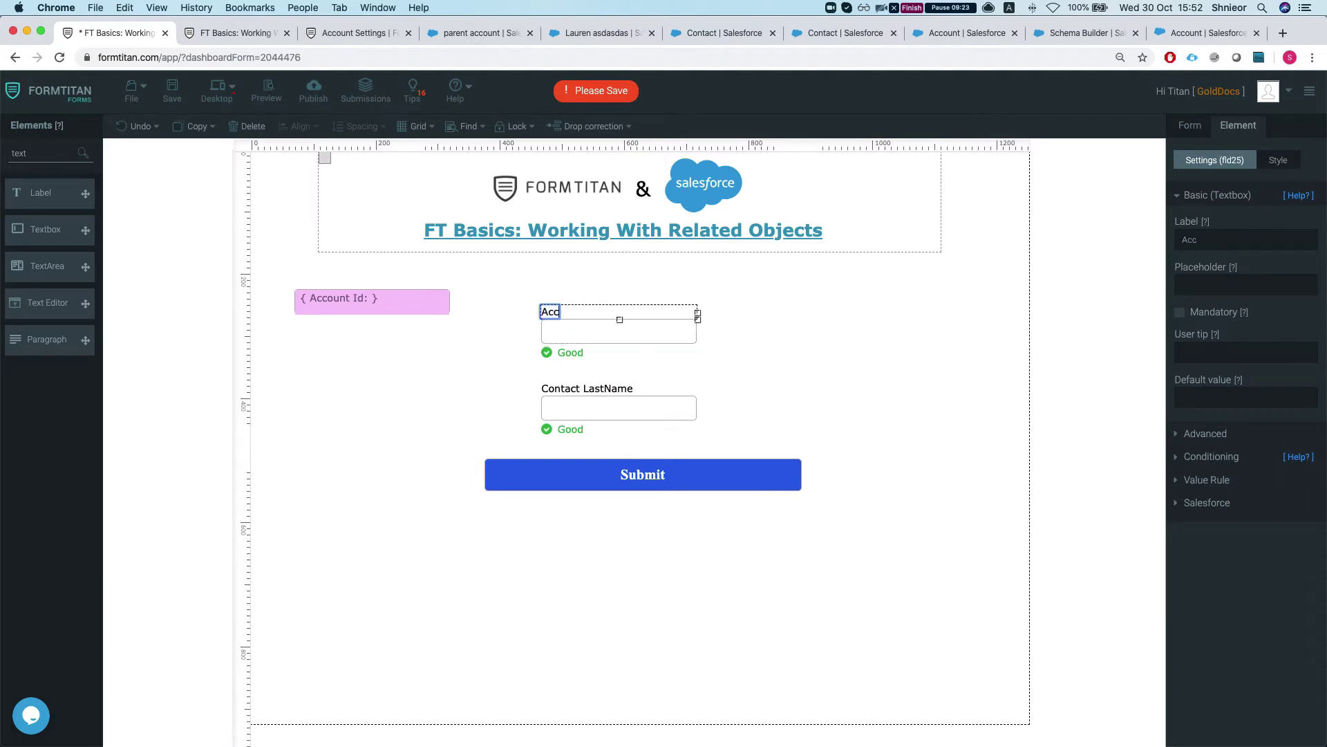
pyautogui.write('ount name')
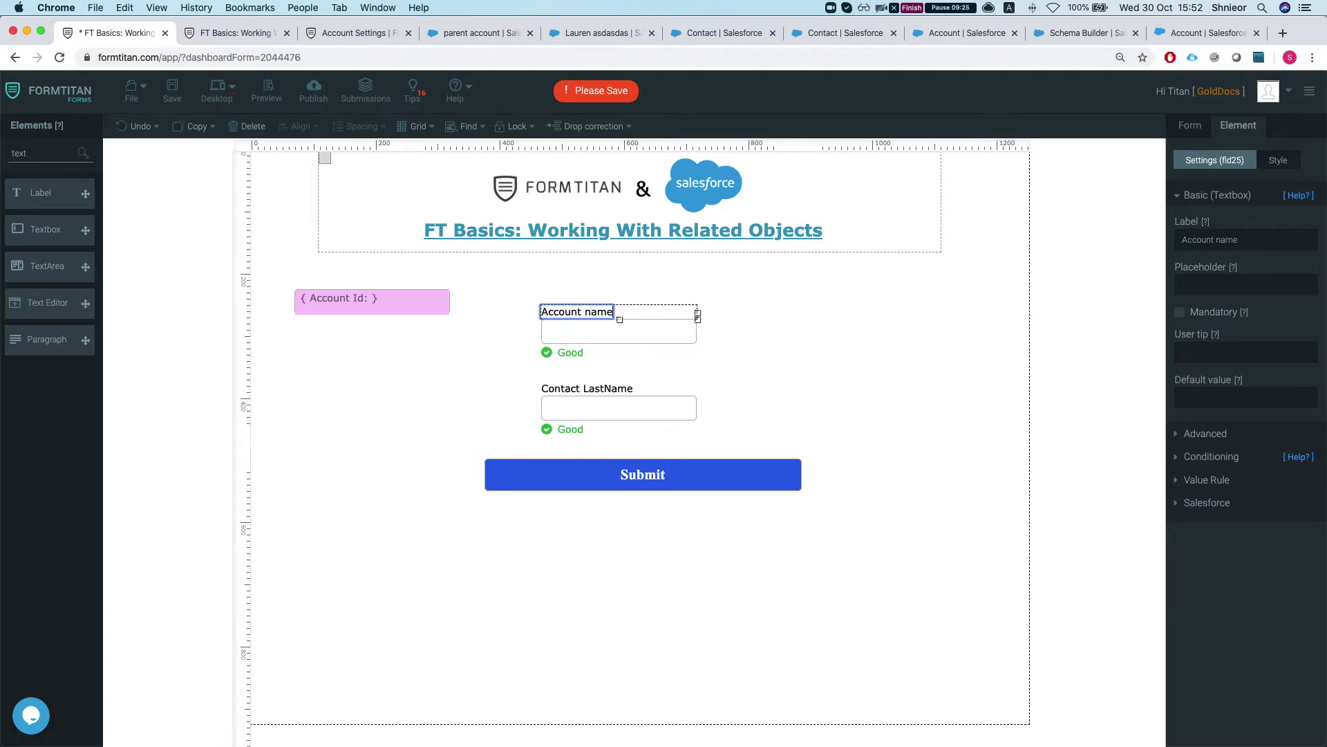
# Add an Account object to the Get From Salesforce settings and enter a comment beginning with "get an acco".
pyautogui.click(1191, 133)
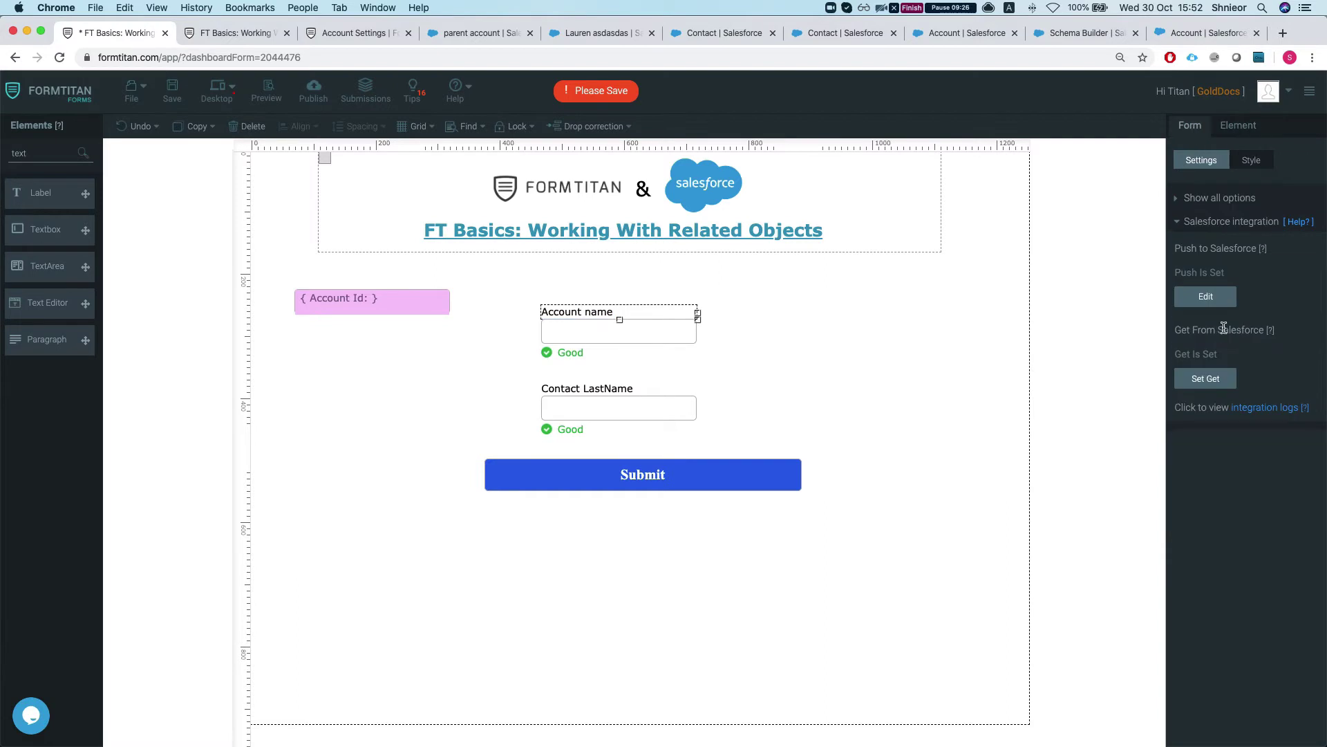
pyautogui.click(1207, 379)
pyautogui.click(449, 247)
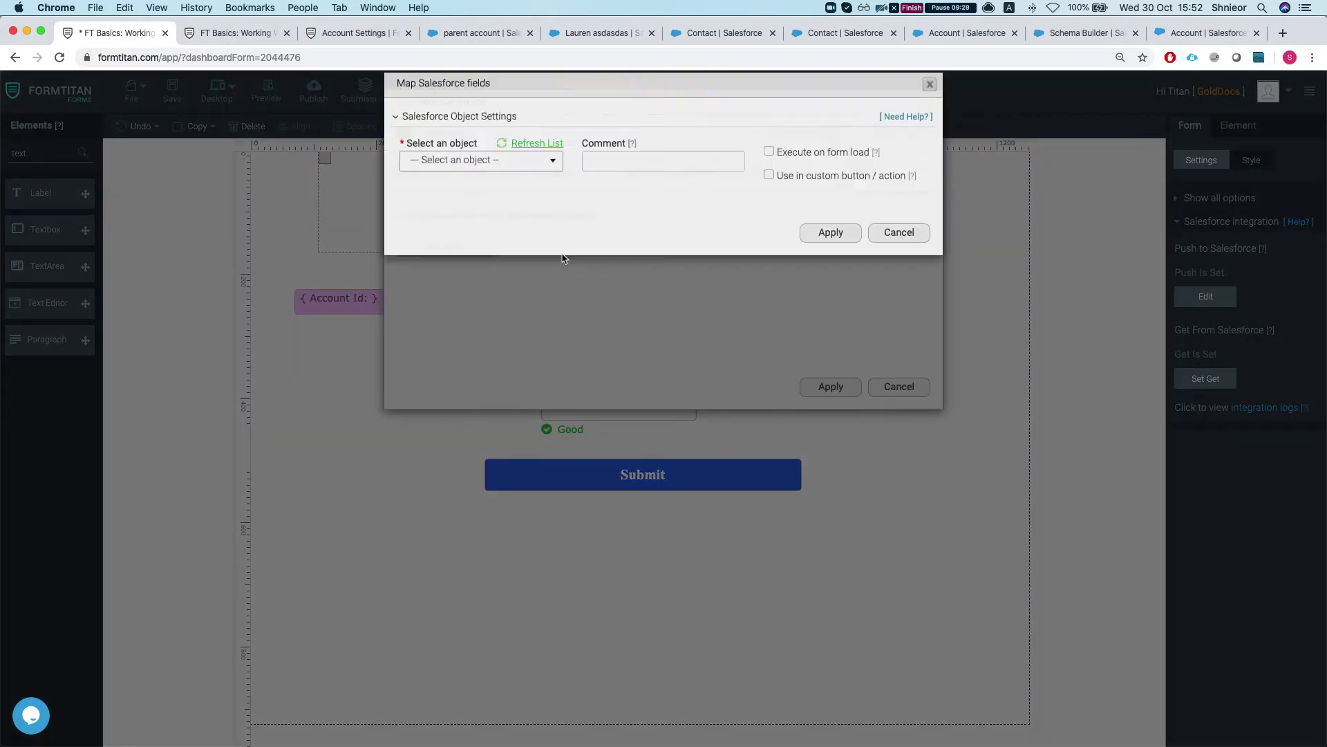
pyautogui.click(513, 179)
pyautogui.write('cc')
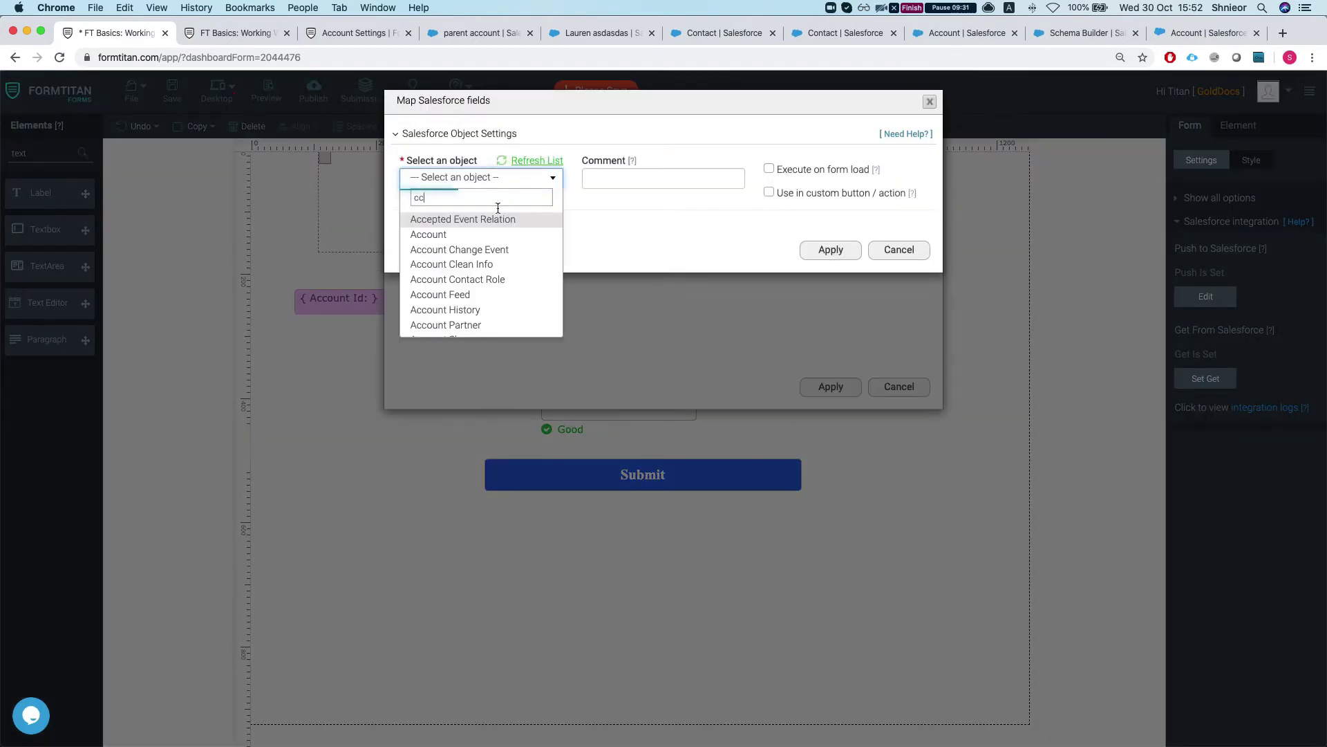
pyautogui.click(453, 238)
pyautogui.click(620, 181)
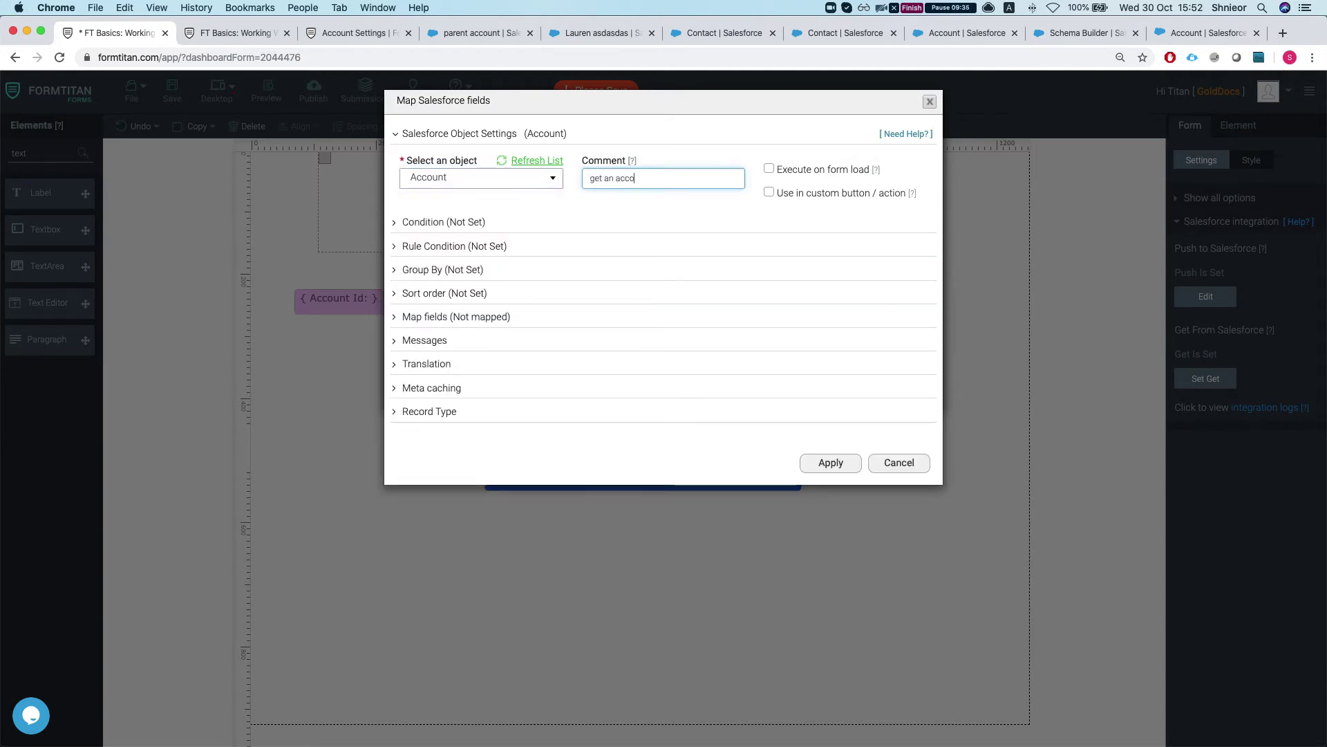
# Set the Account get condition to Account ID Equals the Account Id form field.
pyautogui.click(443, 222)
pyautogui.click(457, 311)
pyautogui.click(487, 138)
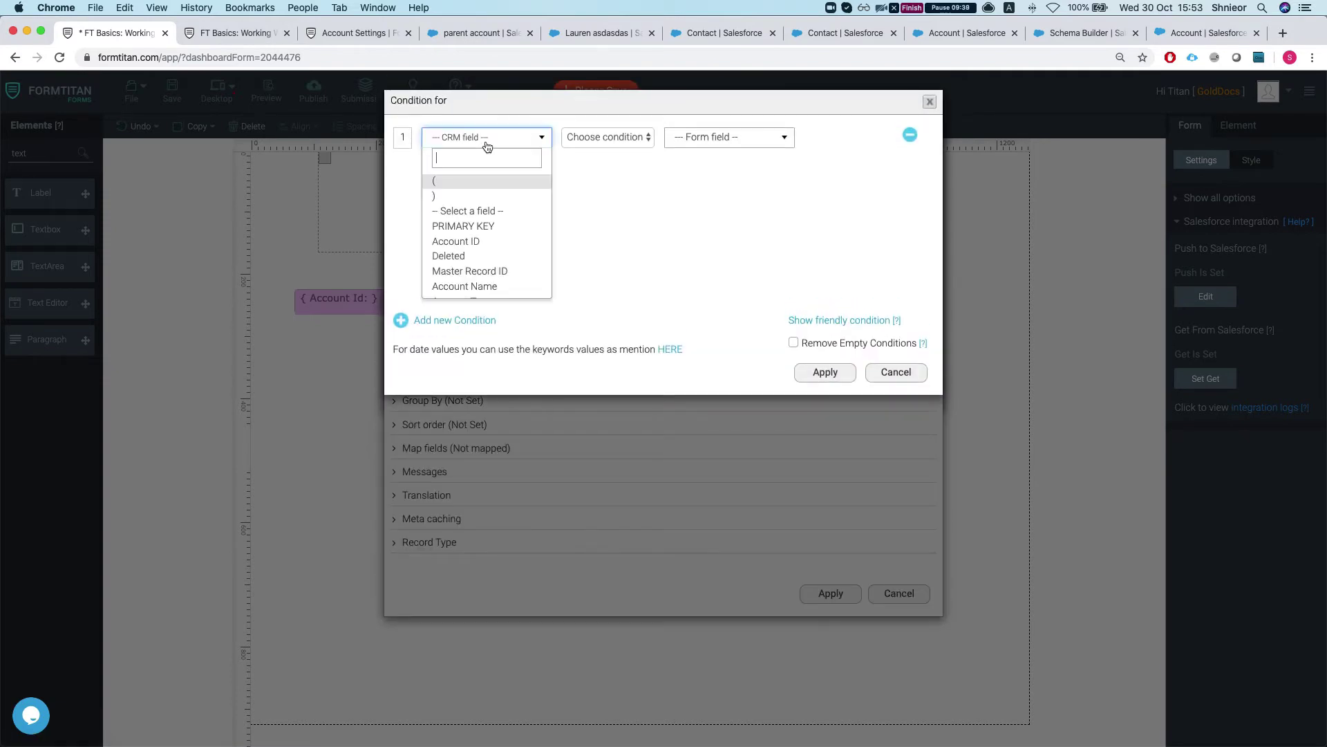
pyautogui.click(482, 241)
pyautogui.click(626, 138)
pyautogui.click(583, 150)
pyautogui.click(730, 137)
pyautogui.write('acc')
pyautogui.click(716, 182)
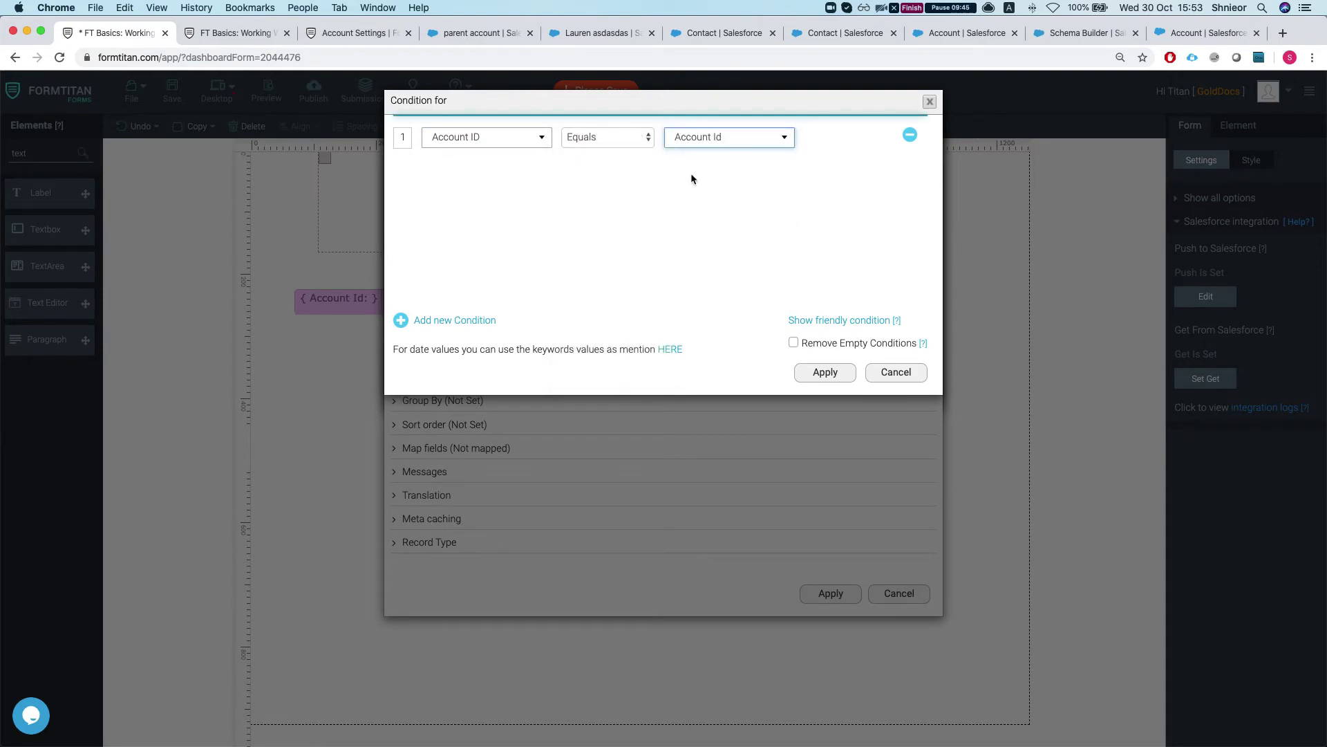
# Apply the Account get condition and map the Account name form field to Salesforce's Account Name, applying and finishing the mapping.
pyautogui.click(826, 372)
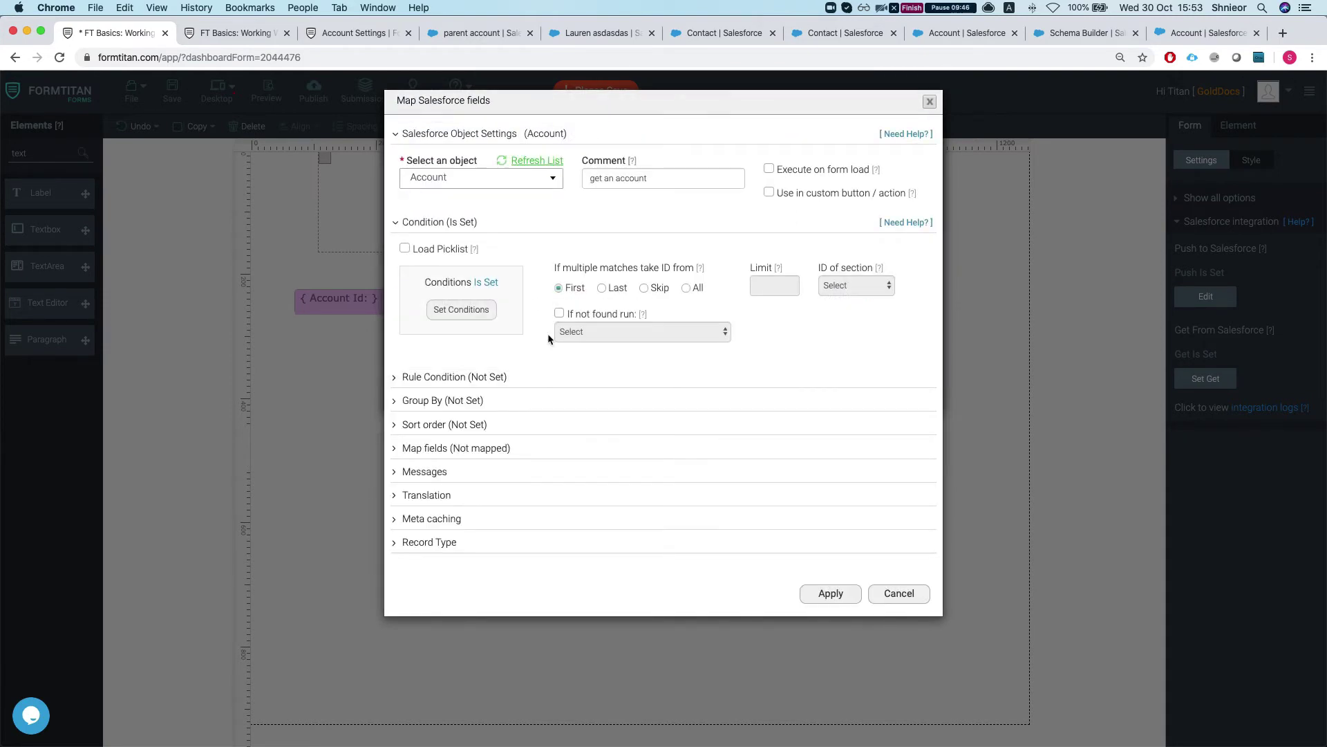
pyautogui.click(450, 448)
pyautogui.click(461, 511)
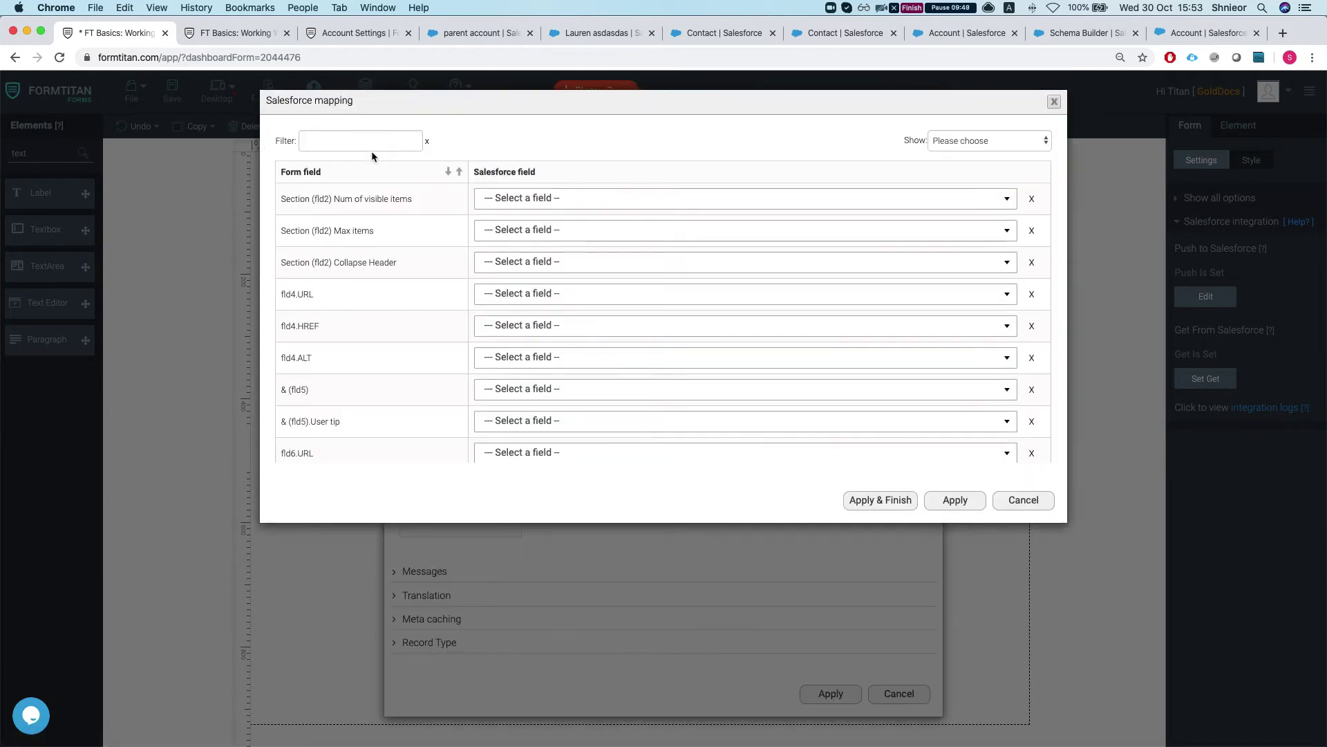
pyautogui.click(372, 147)
pyautogui.write('acc')
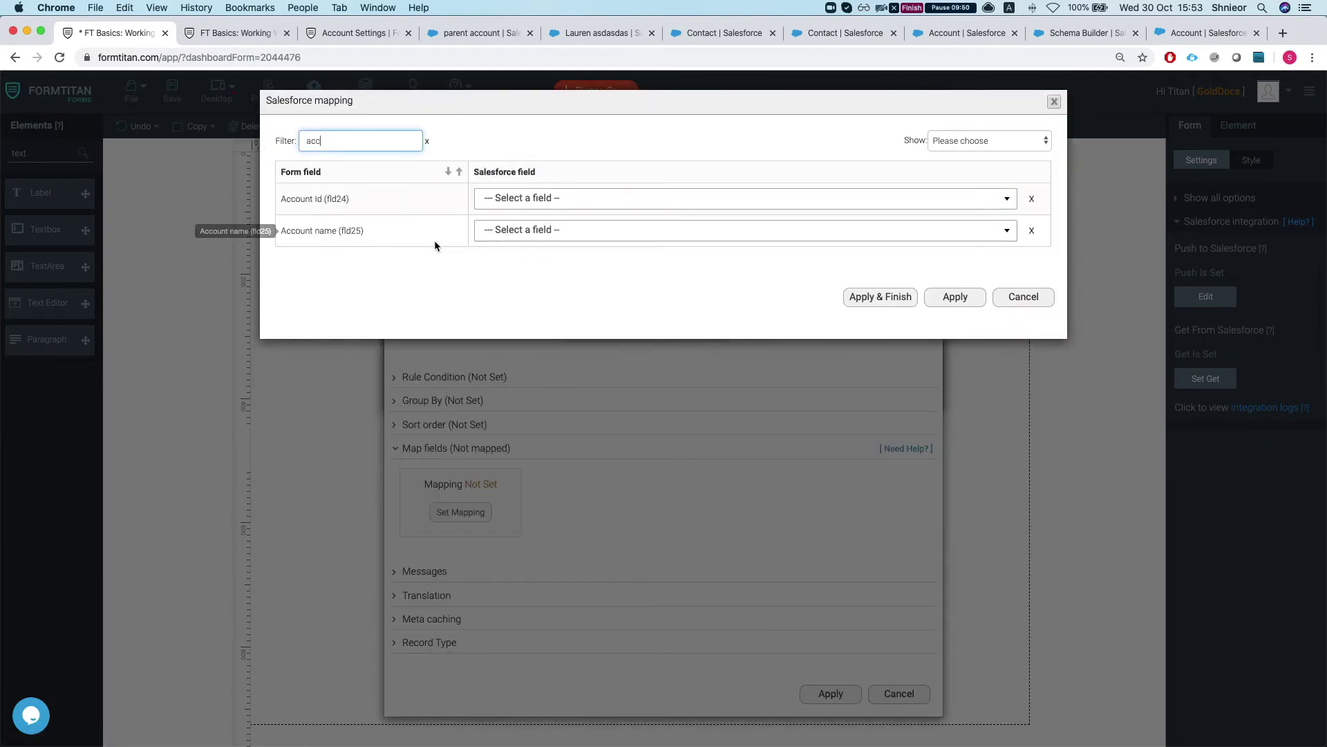
pyautogui.click(484, 231)
pyautogui.write('acc')
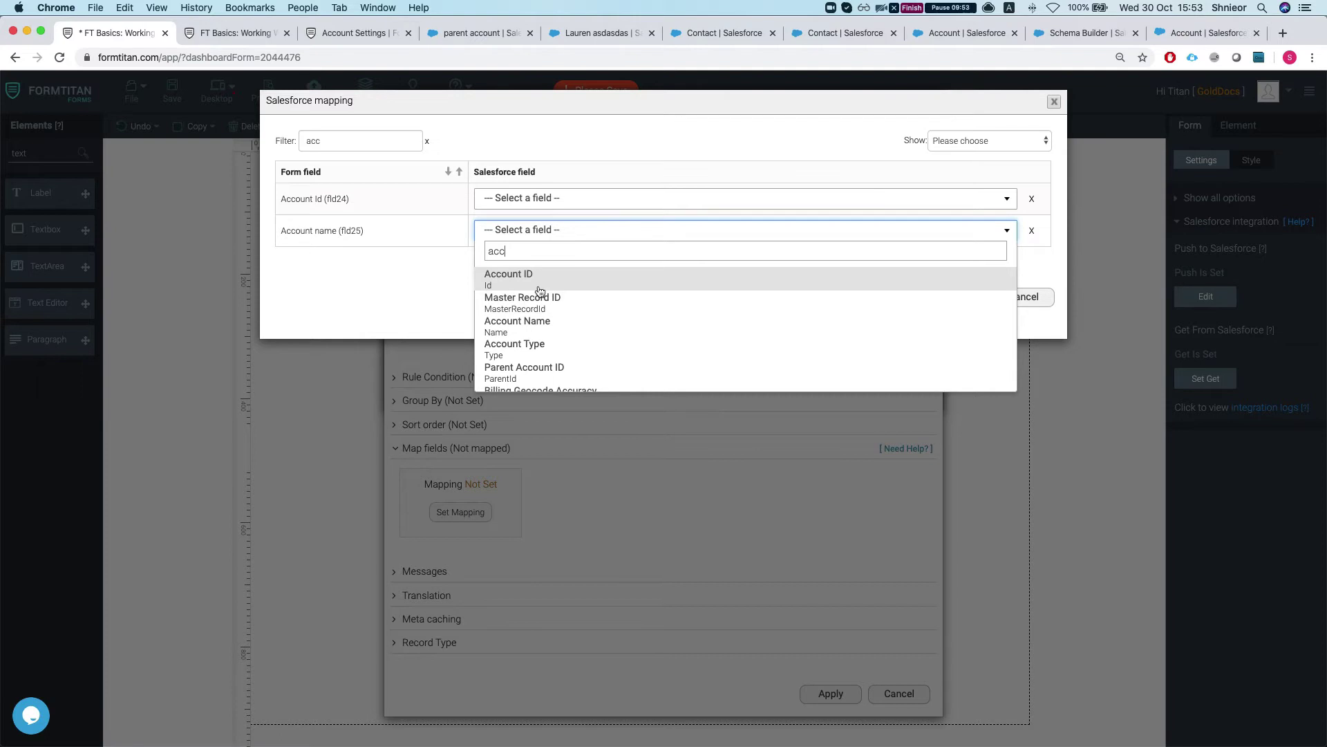
pyautogui.write('ount name')
pyautogui.press('Return')
pyautogui.click(877, 302)
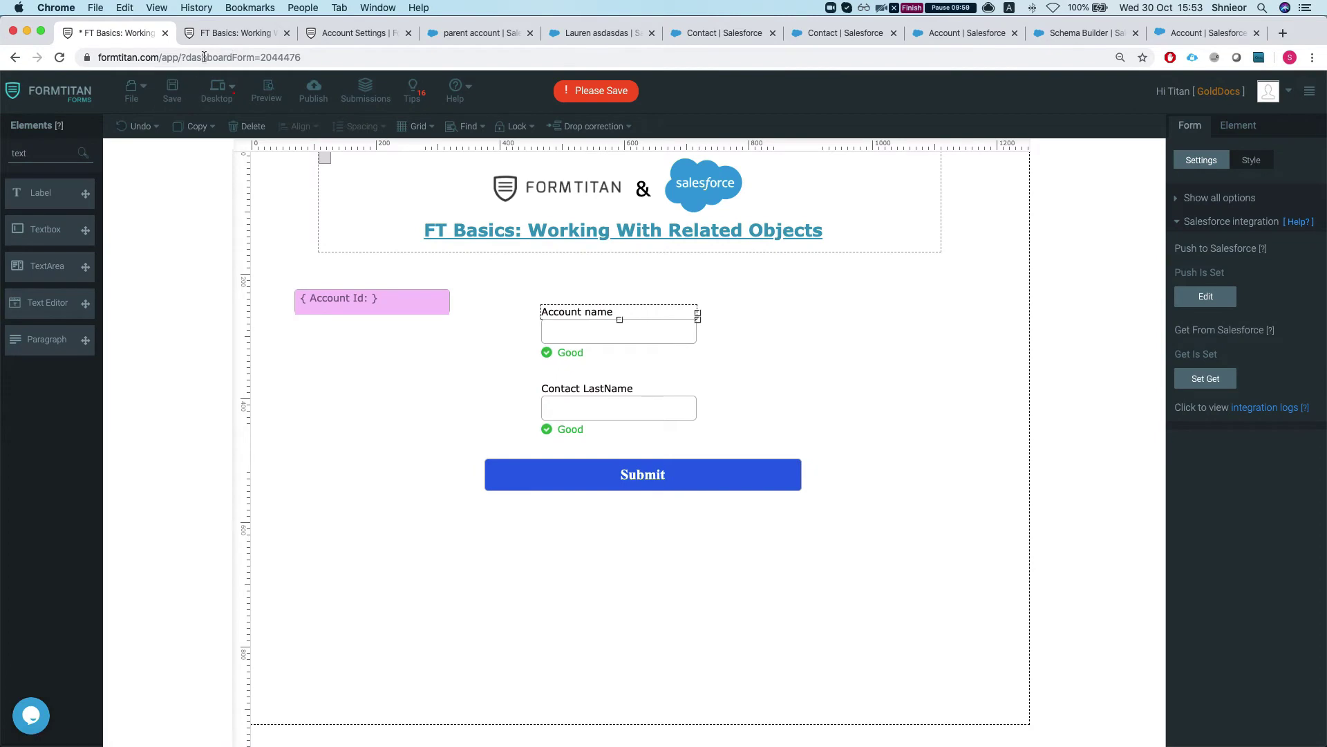
# Save the form and check the Account name field's prefilled value on the live form page.
pyautogui.click(171, 90)
pyautogui.click(353, 33)
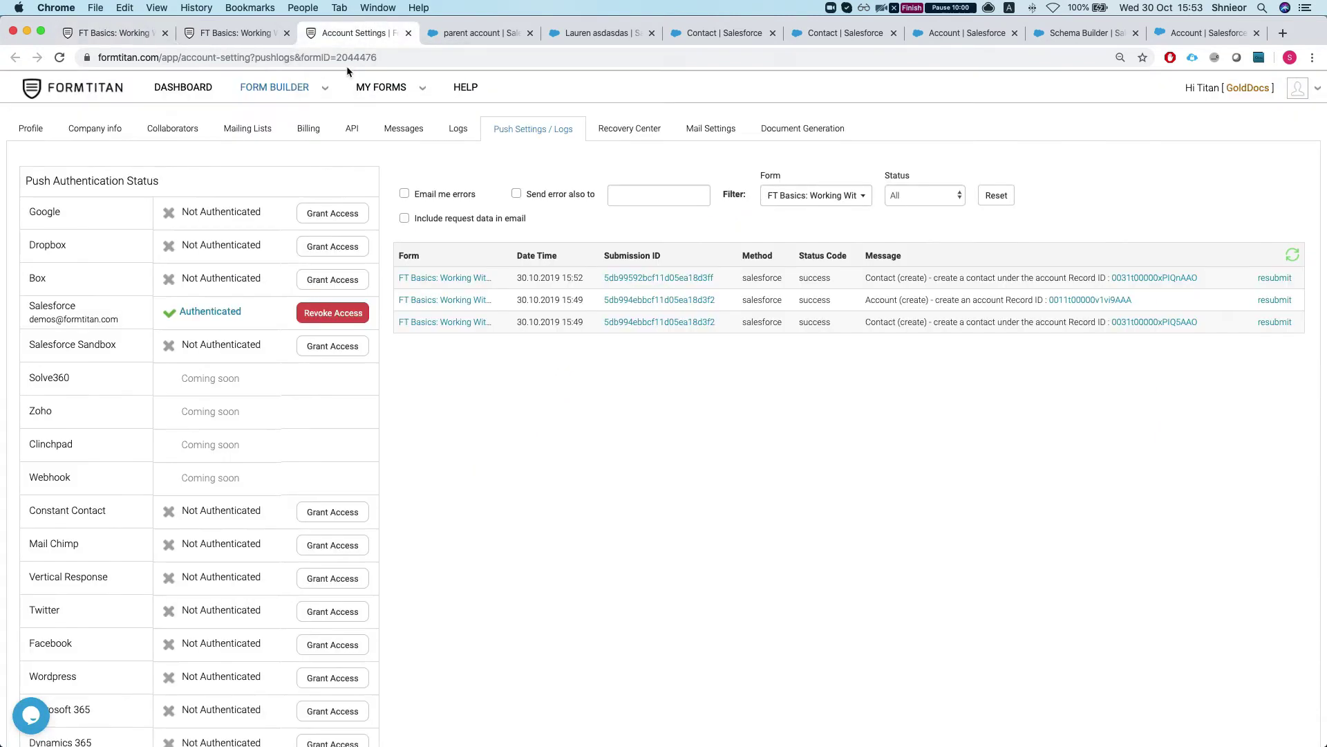
pyautogui.click(237, 33)
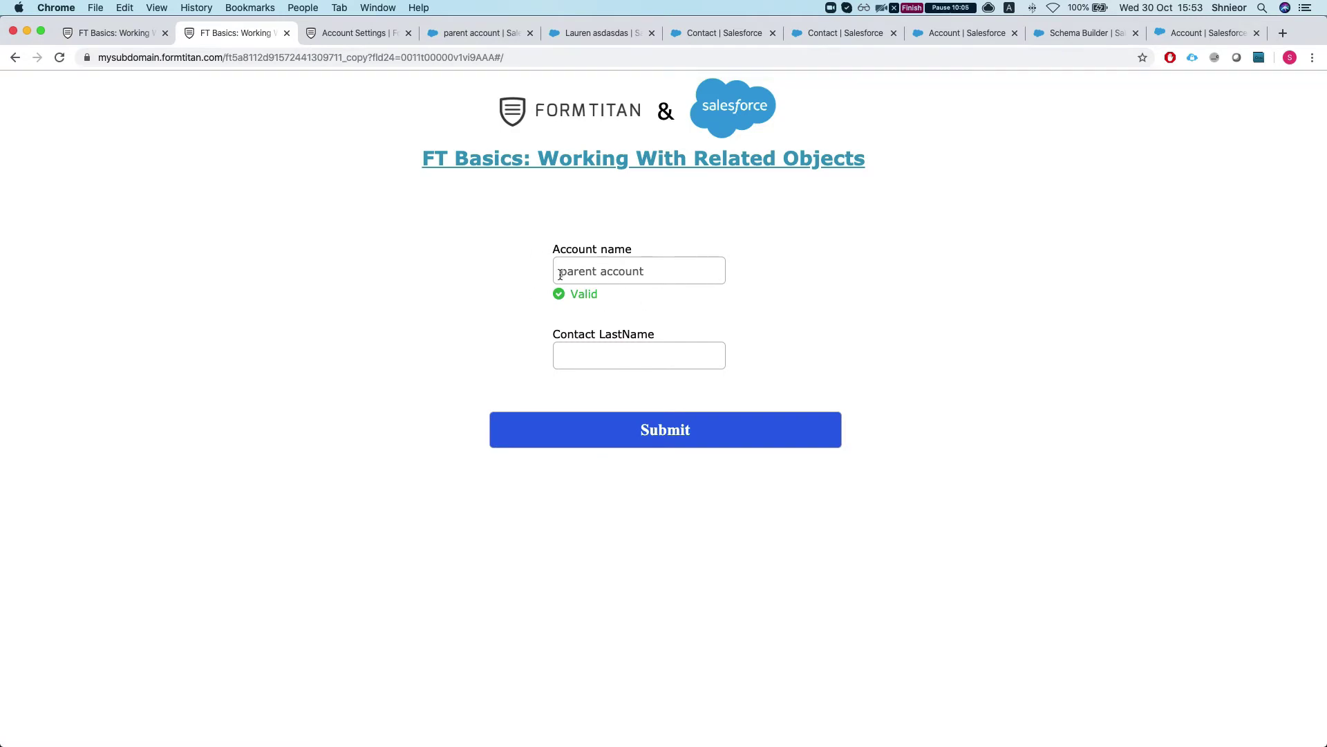
pyautogui.moveTo(560, 275); pyautogui.dragTo(672, 270)
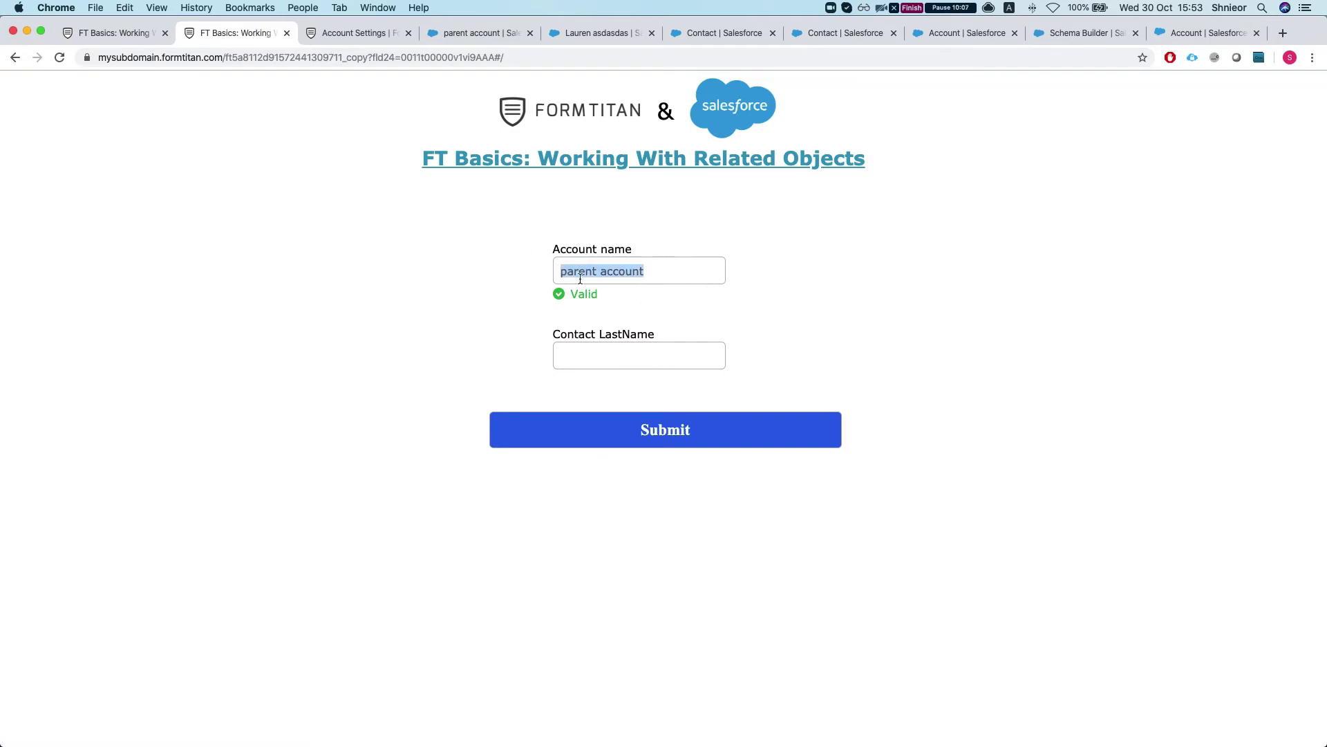
# Back in the form builder, move the Submit button further down the form and delete the Contact LastName textbox.
pyautogui.click(113, 33)
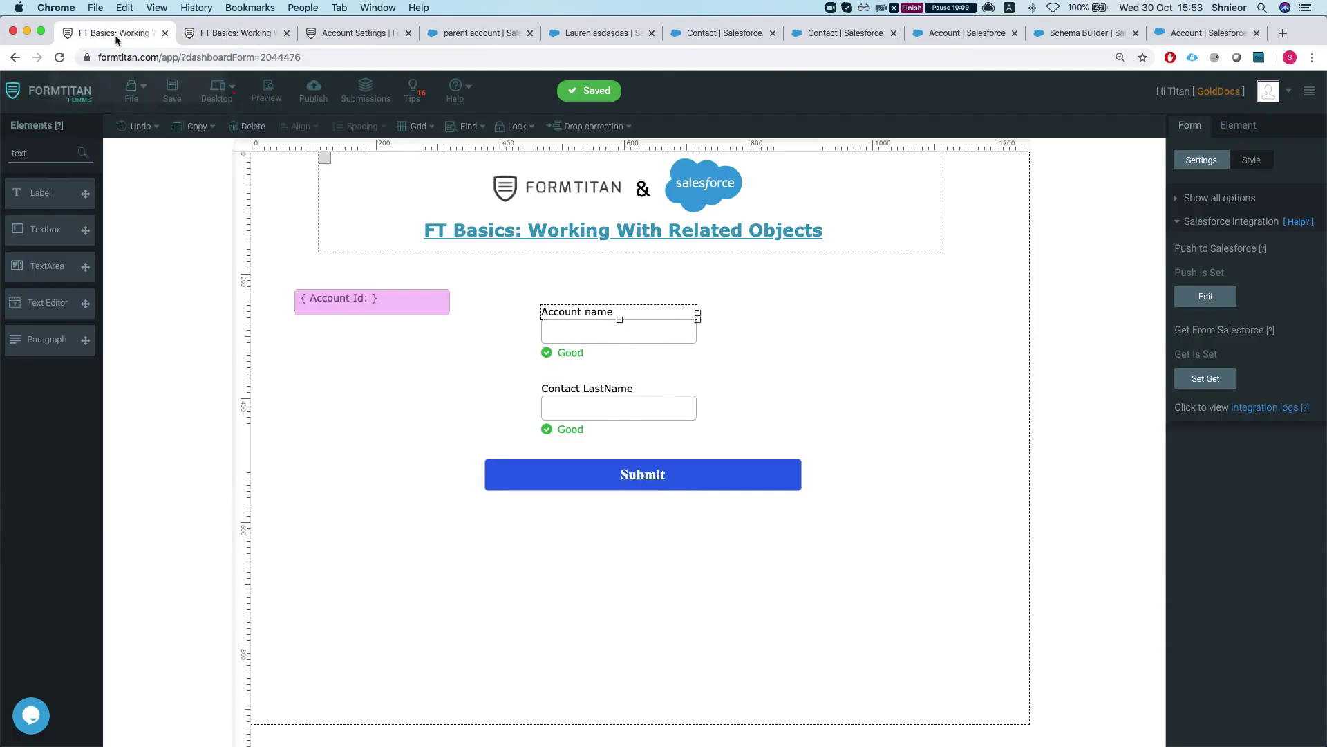
pyautogui.click(507, 333)
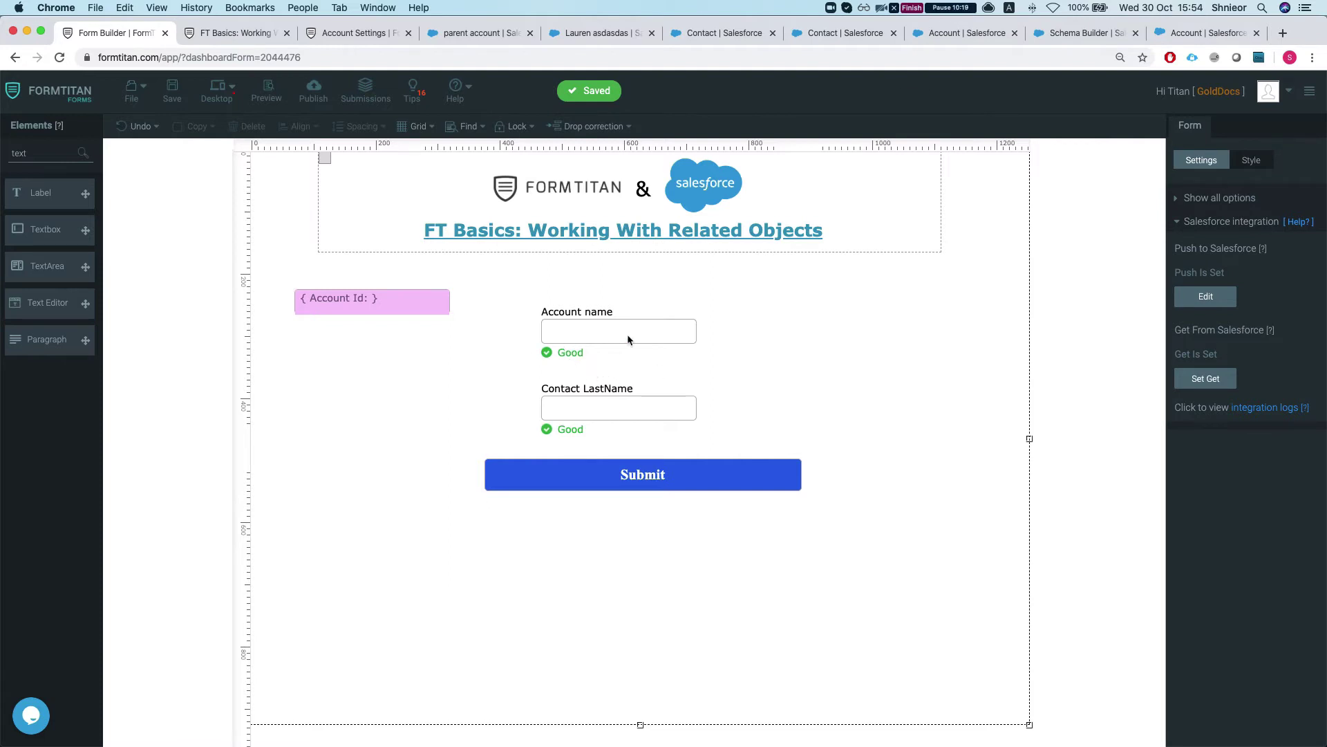
pyautogui.click(613, 425)
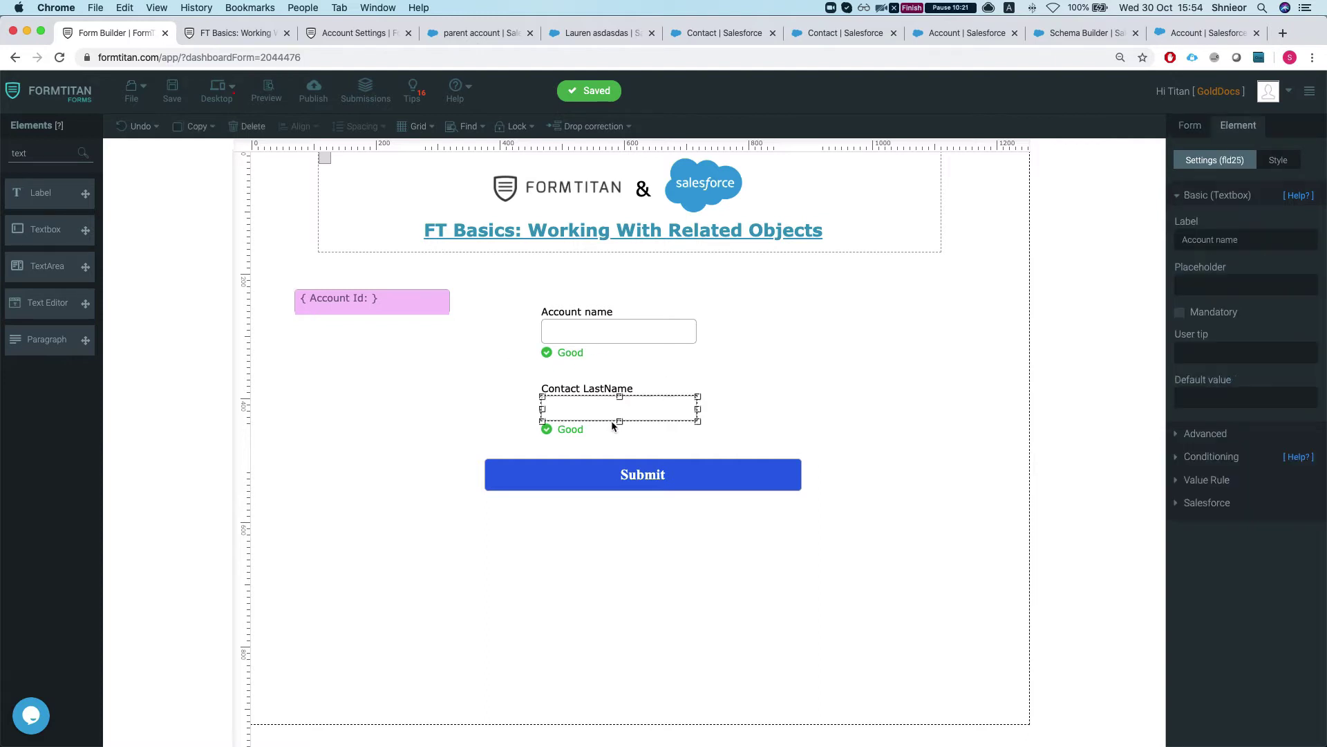
pyautogui.moveTo(524, 473); pyautogui.dragTo(501, 598)
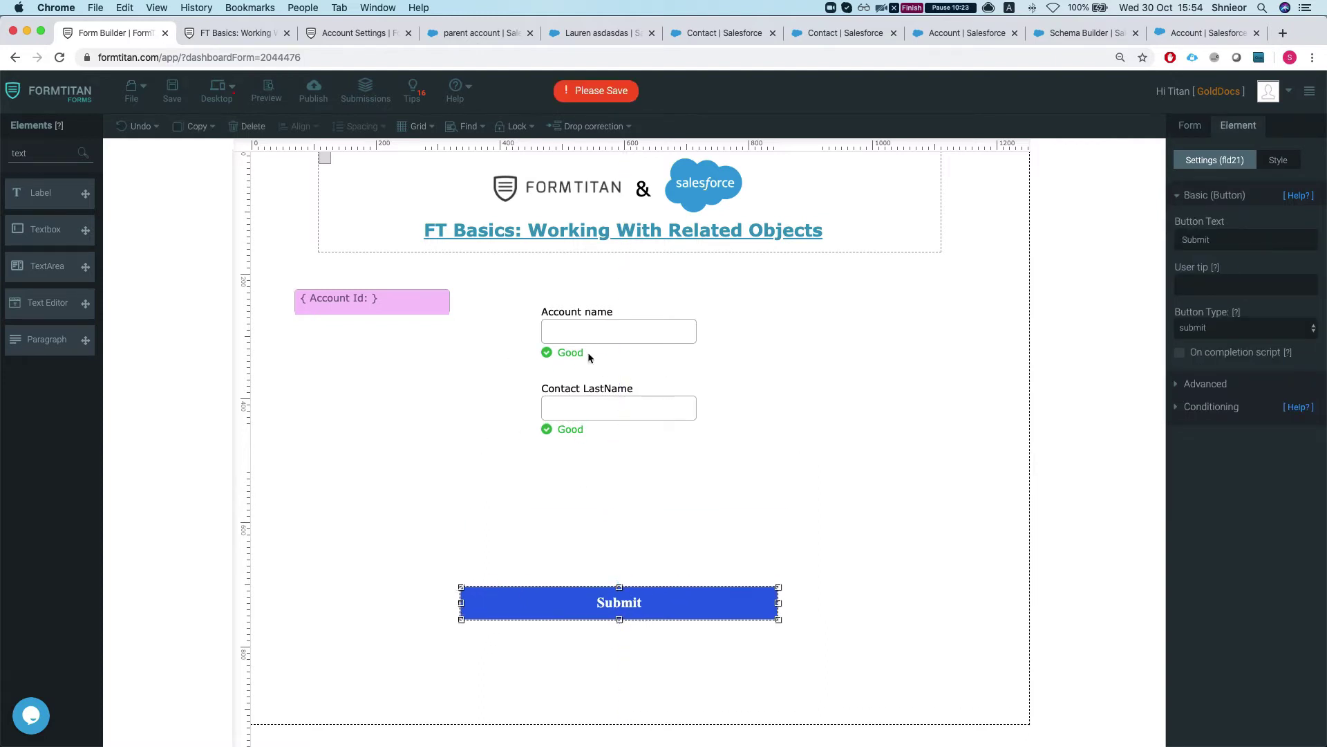
pyautogui.click(586, 417)
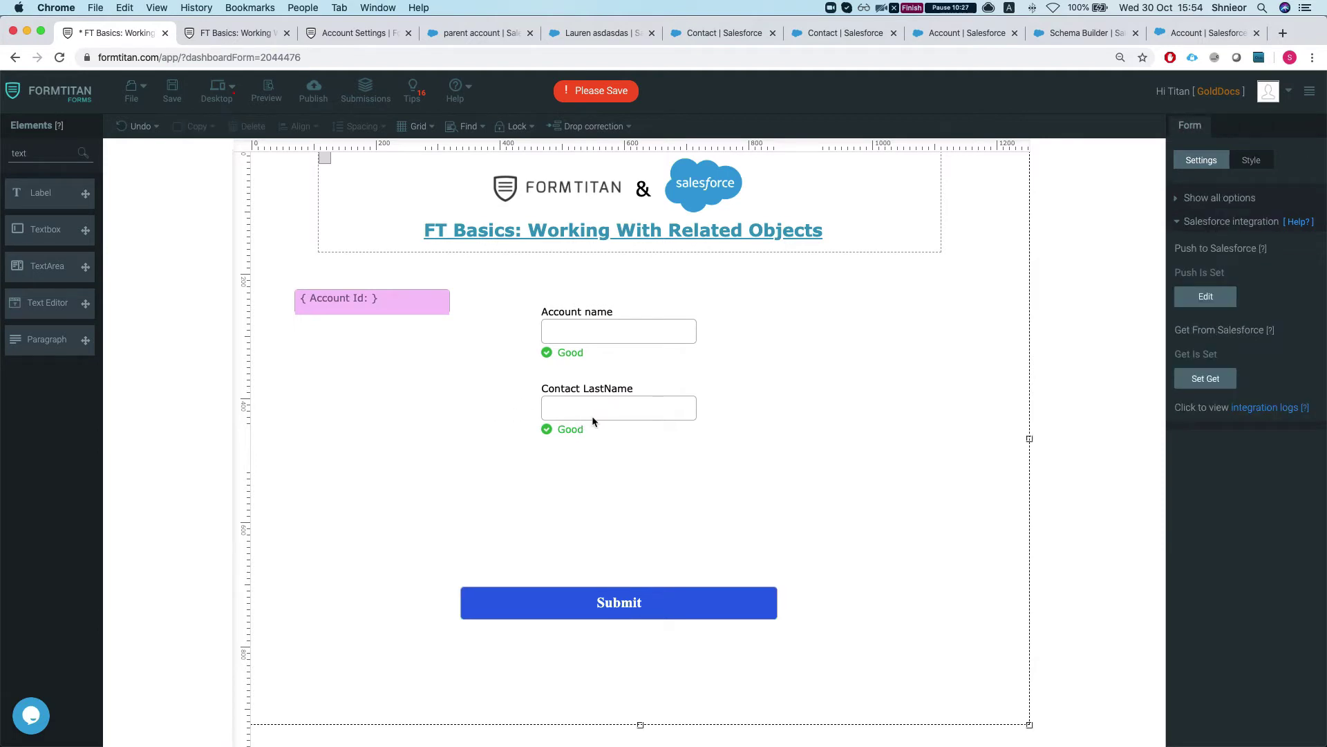
pyautogui.click(587, 416)
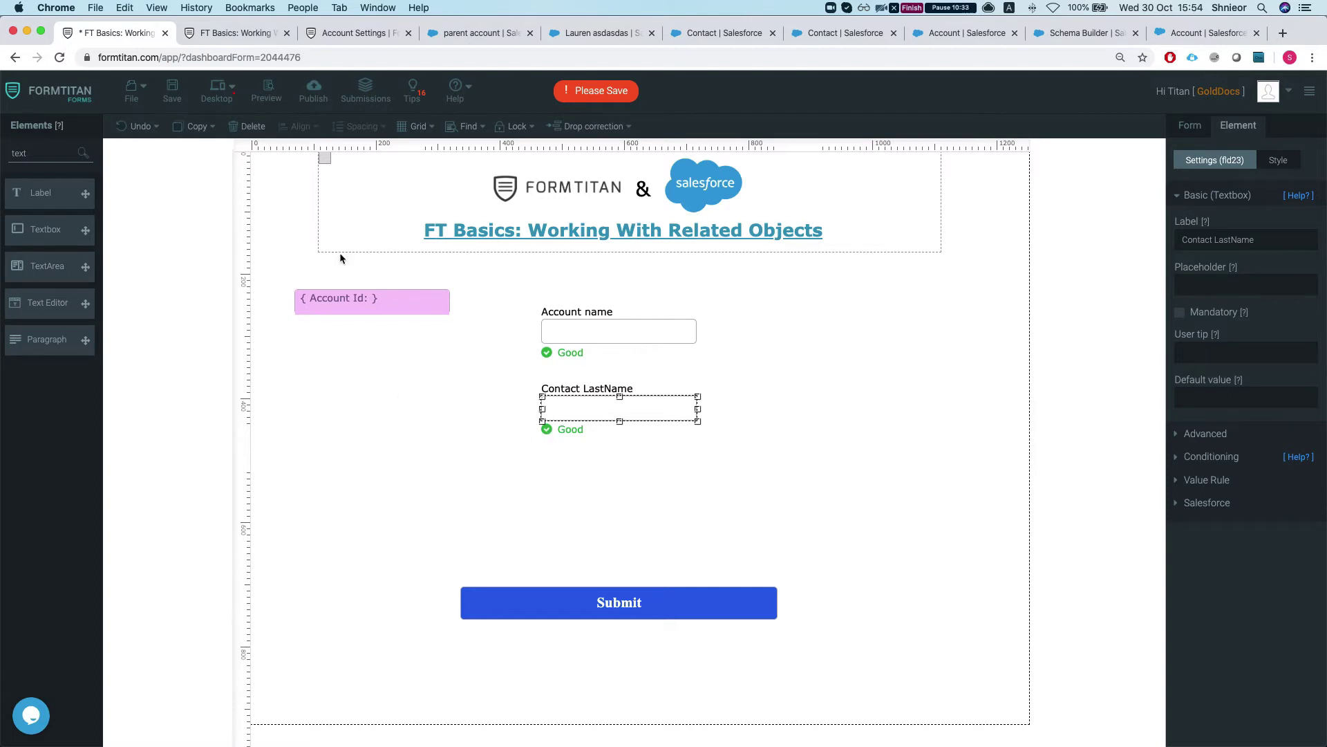
pyautogui.click(250, 133)
# Add a section element between the Account name field and the Submit button and widen it.
pyautogui.doubleClick(63, 156)
pyautogui.write('sec')
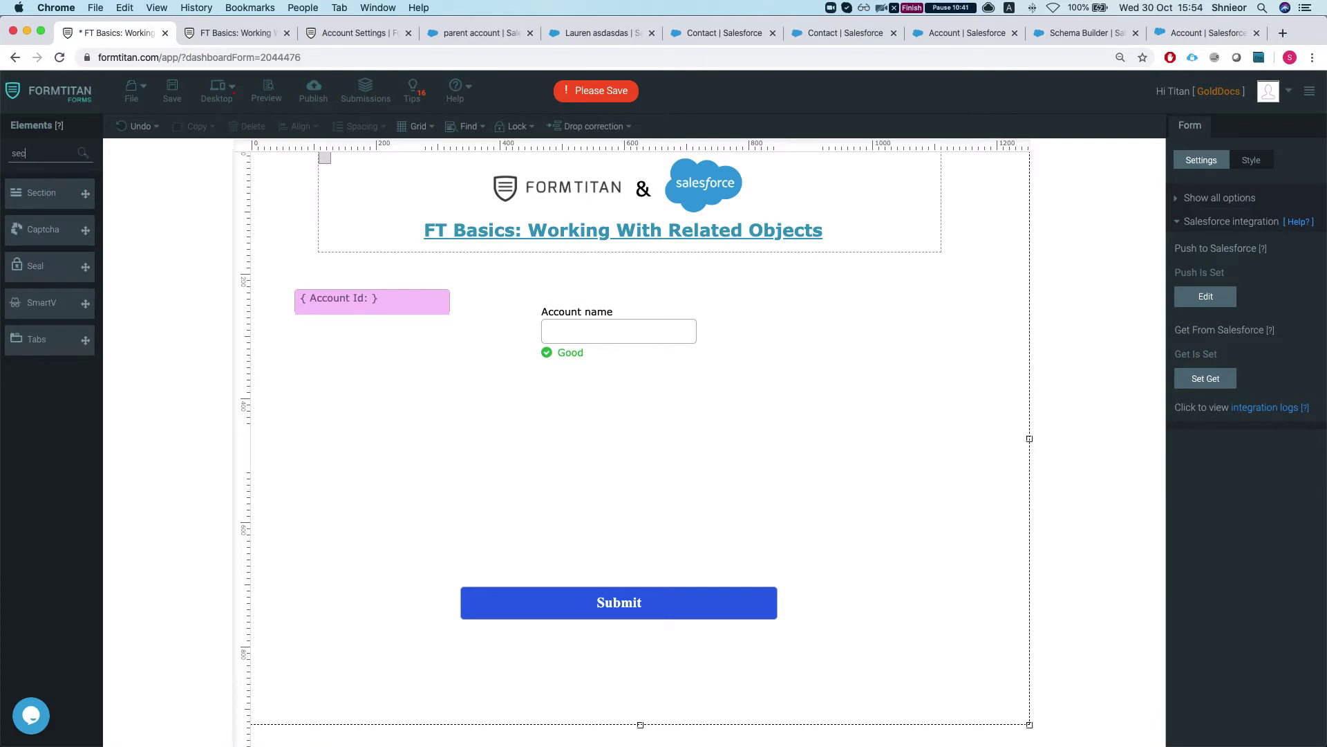
pyautogui.moveTo(51, 201); pyautogui.dragTo(576, 427)
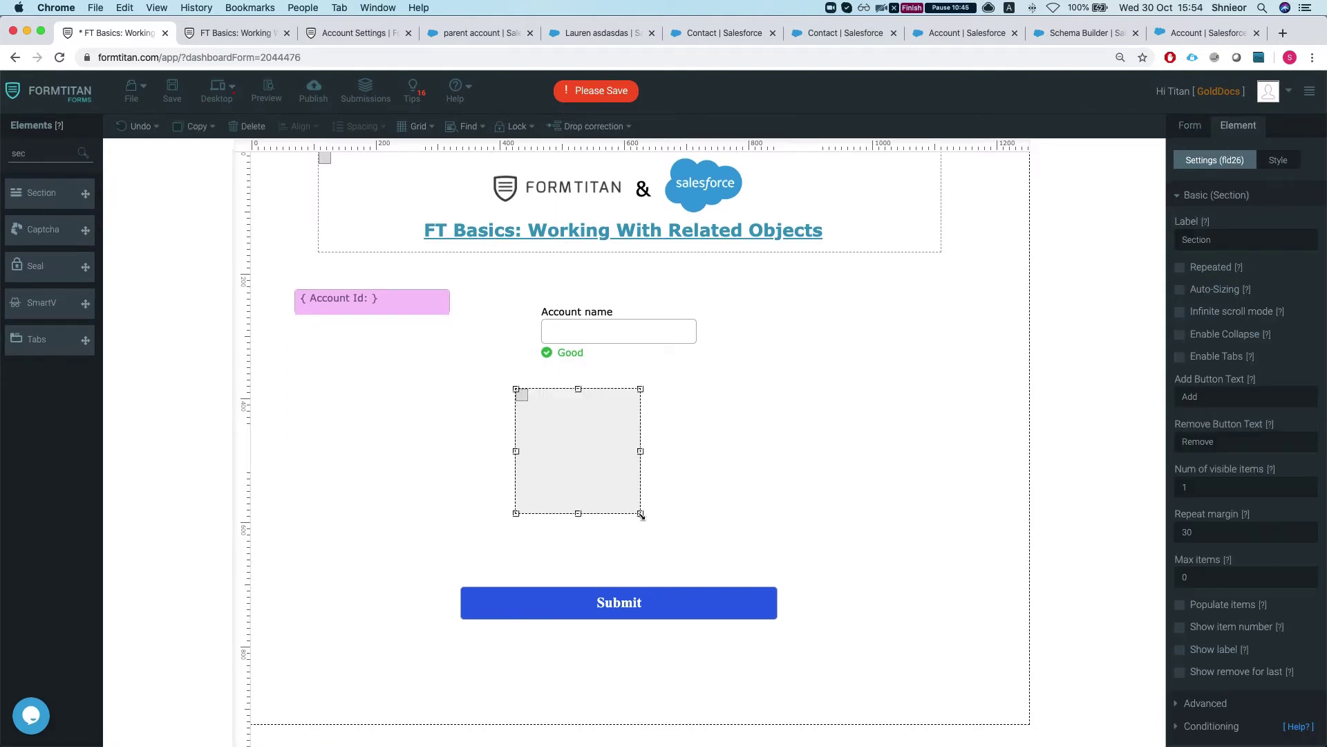
pyautogui.moveTo(641, 515); pyautogui.dragTo(746, 520)
# Add a textbox labelled "Contact Last Name" inside the new section.
pyautogui.click(38, 157)
pyautogui.doubleClick(38, 156)
pyautogui.write('text')
pyautogui.moveTo(85, 230); pyautogui.dragTo(578, 448)
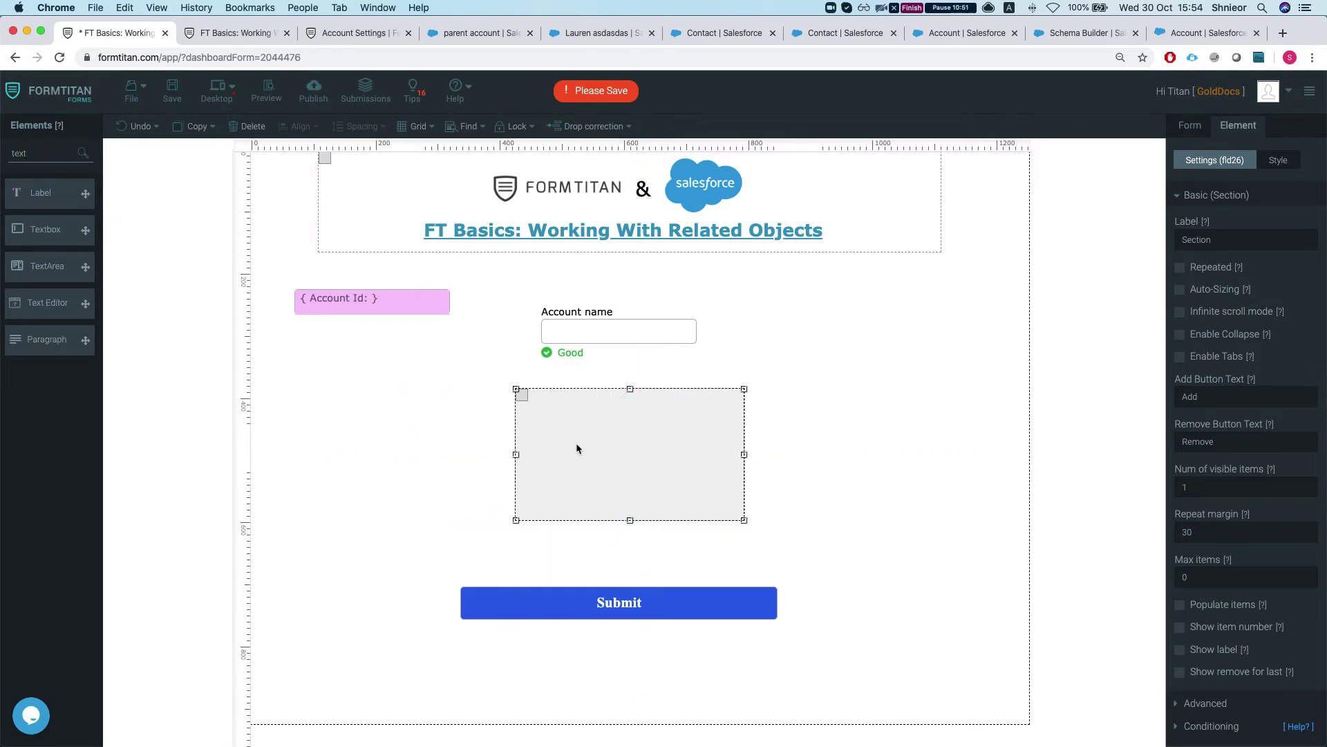
pyautogui.doubleClick(569, 439)
pyautogui.write('Contact Last Name')
# Adjust the positions of the section and the Account name field above it, and open the Get From Salesforce settings.
pyautogui.moveTo(631, 450); pyautogui.dragTo(583, 395)
pyautogui.click(588, 401)
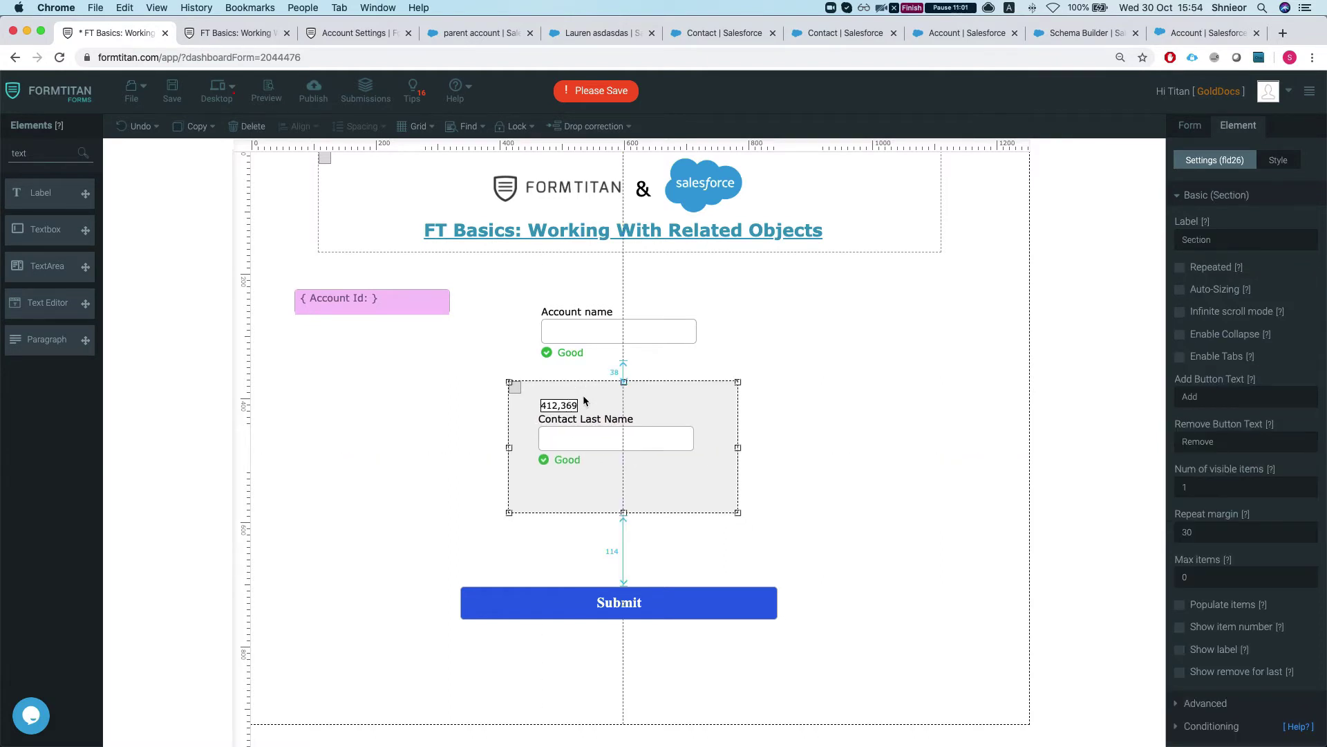
pyautogui.moveTo(603, 342); pyautogui.dragTo(587, 343)
pyautogui.click(605, 363)
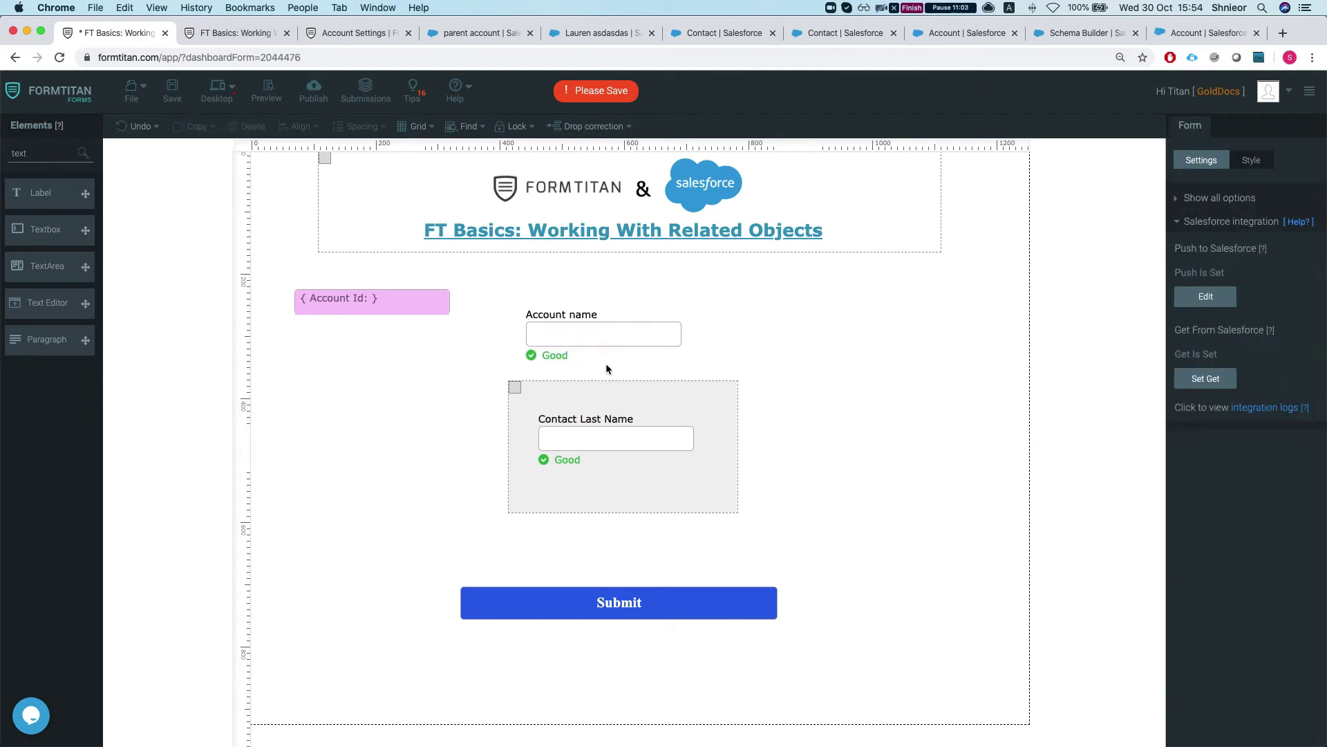
pyautogui.click(1204, 381)
pyautogui.click(456, 376)
pyautogui.click(498, 180)
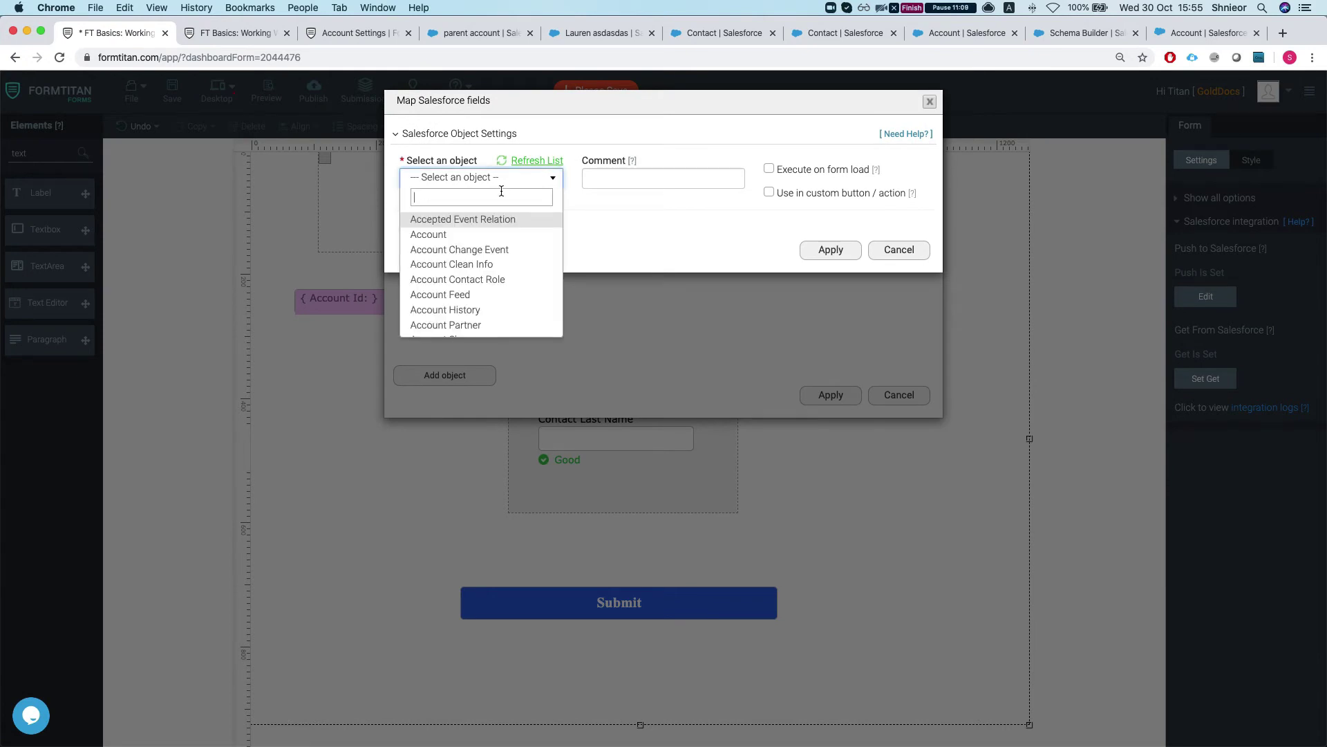
pyautogui.write('contact')
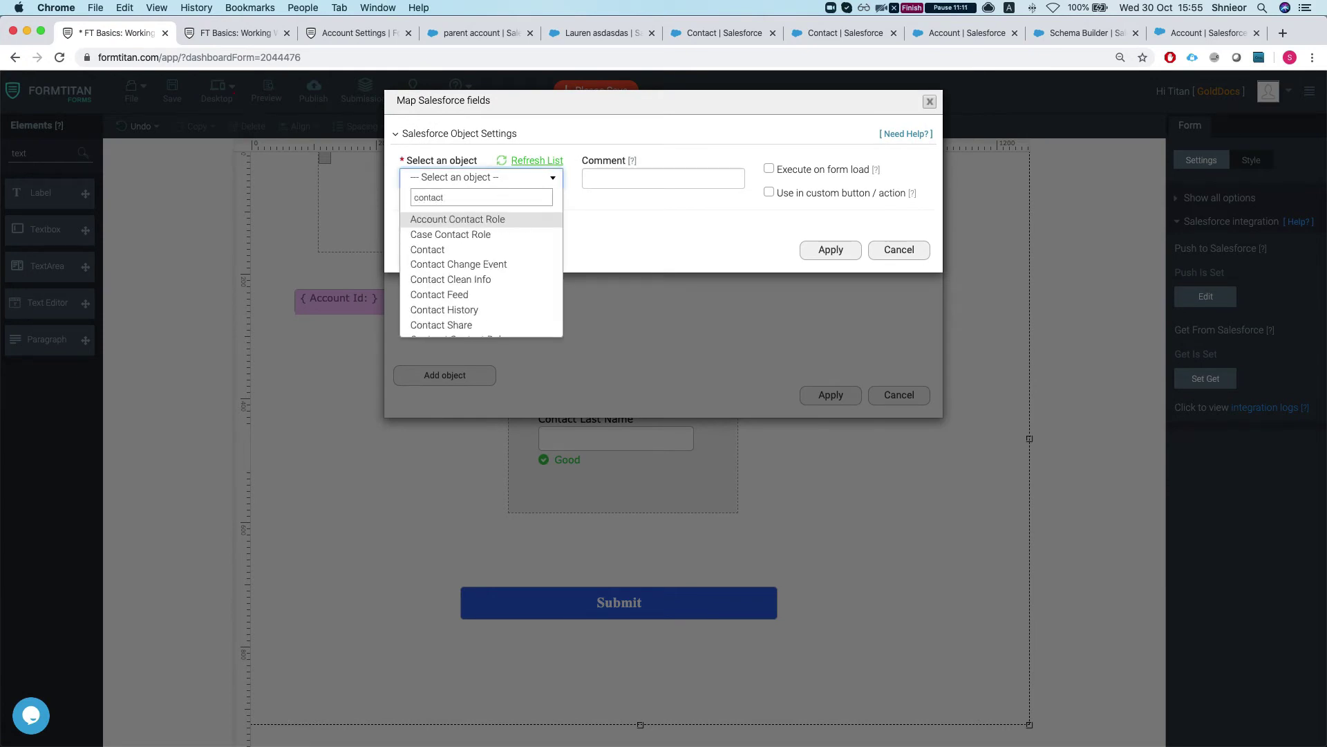
pyautogui.click(498, 250)
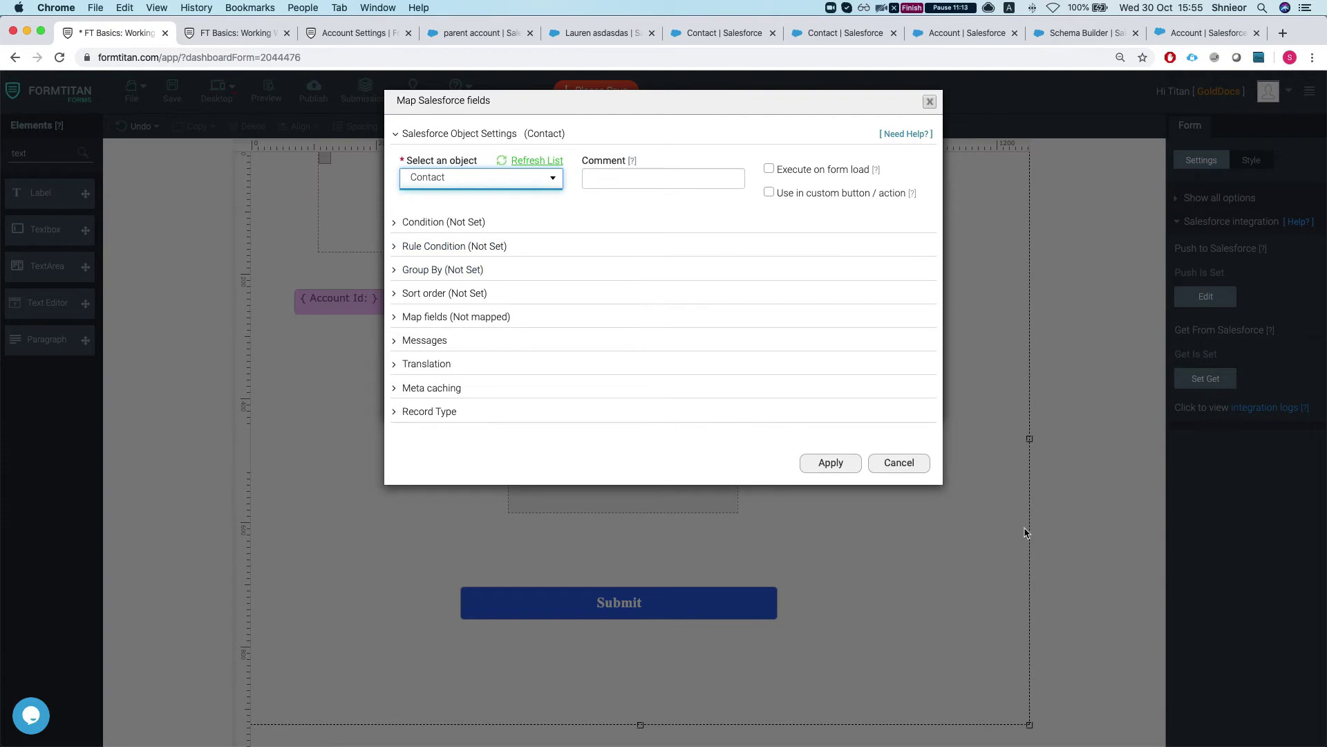
pyautogui.click(889, 464)
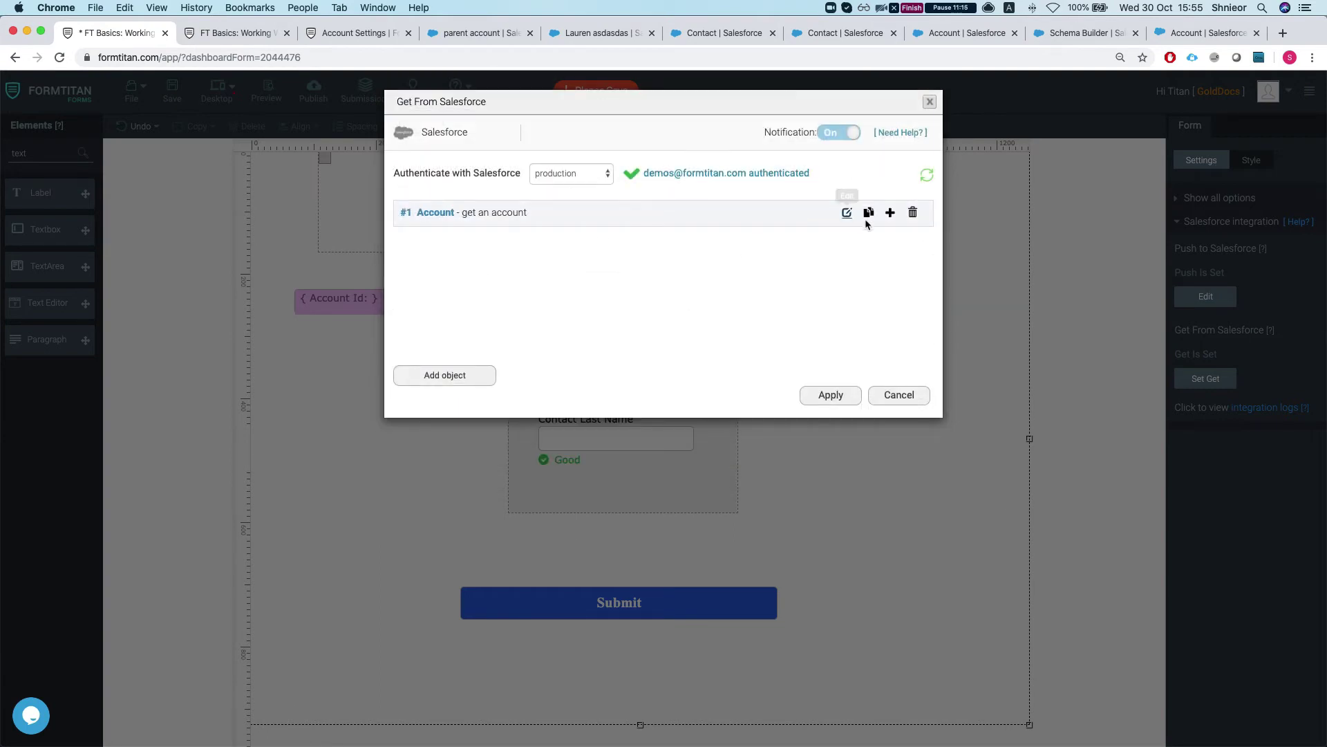
# Add a Contact object as a child of the #1 Account get and set its comment to "get contact as child".
pyautogui.click(890, 212)
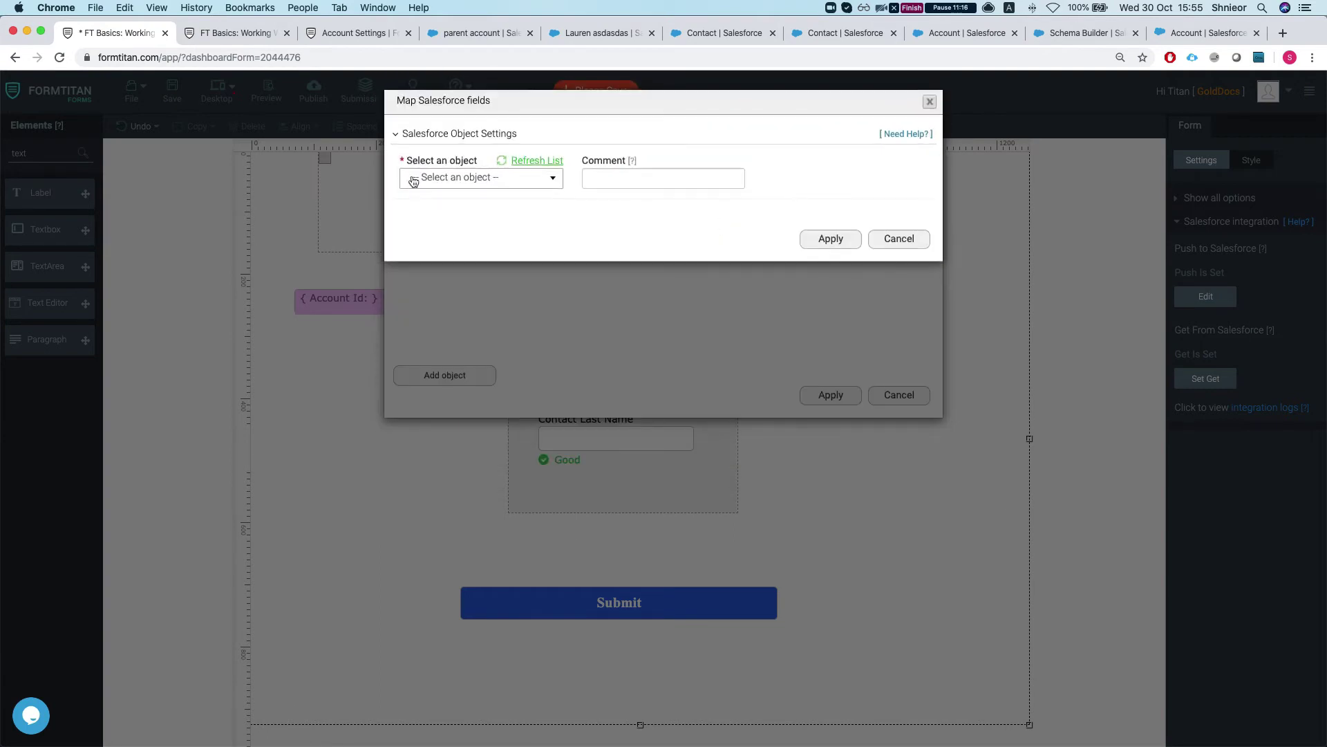
pyautogui.click(450, 180)
pyautogui.write('cotnac')
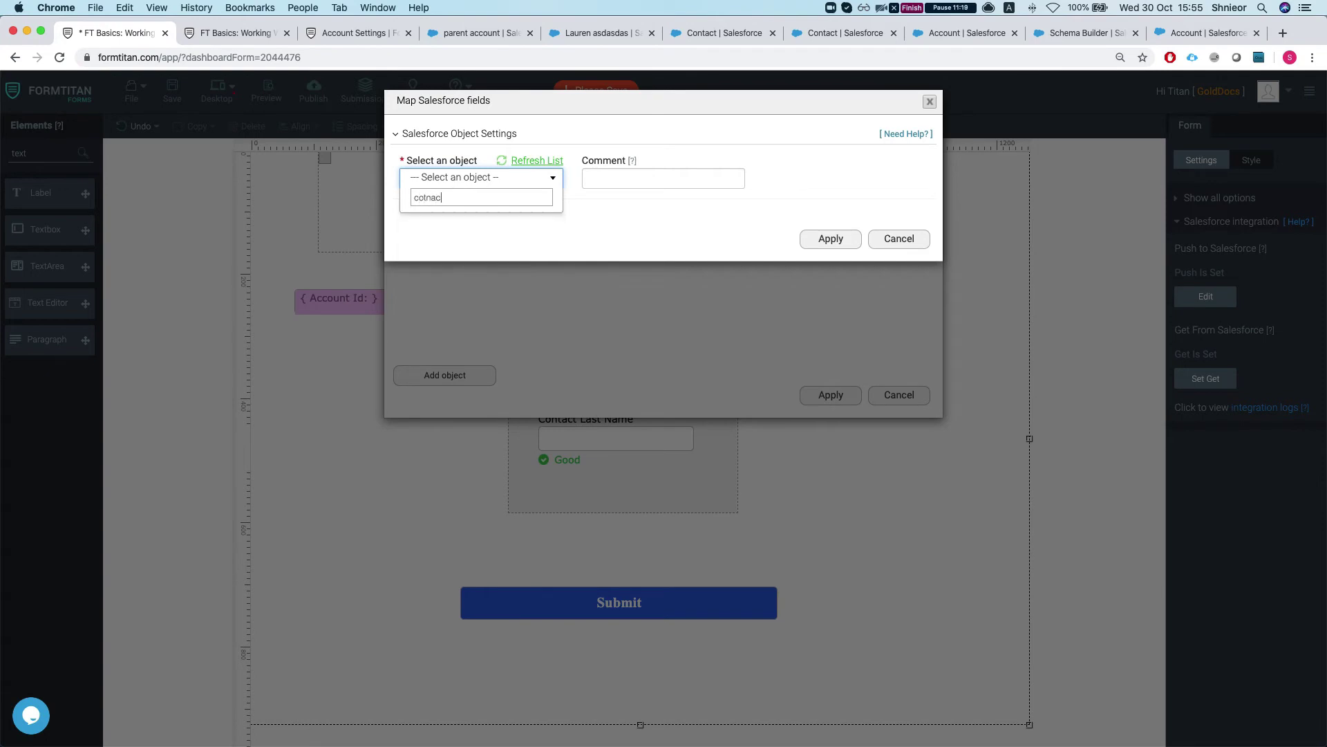
pyautogui.press('BackSpace')
pyautogui.press('BackSpace')
pyautogui.write('ntact')
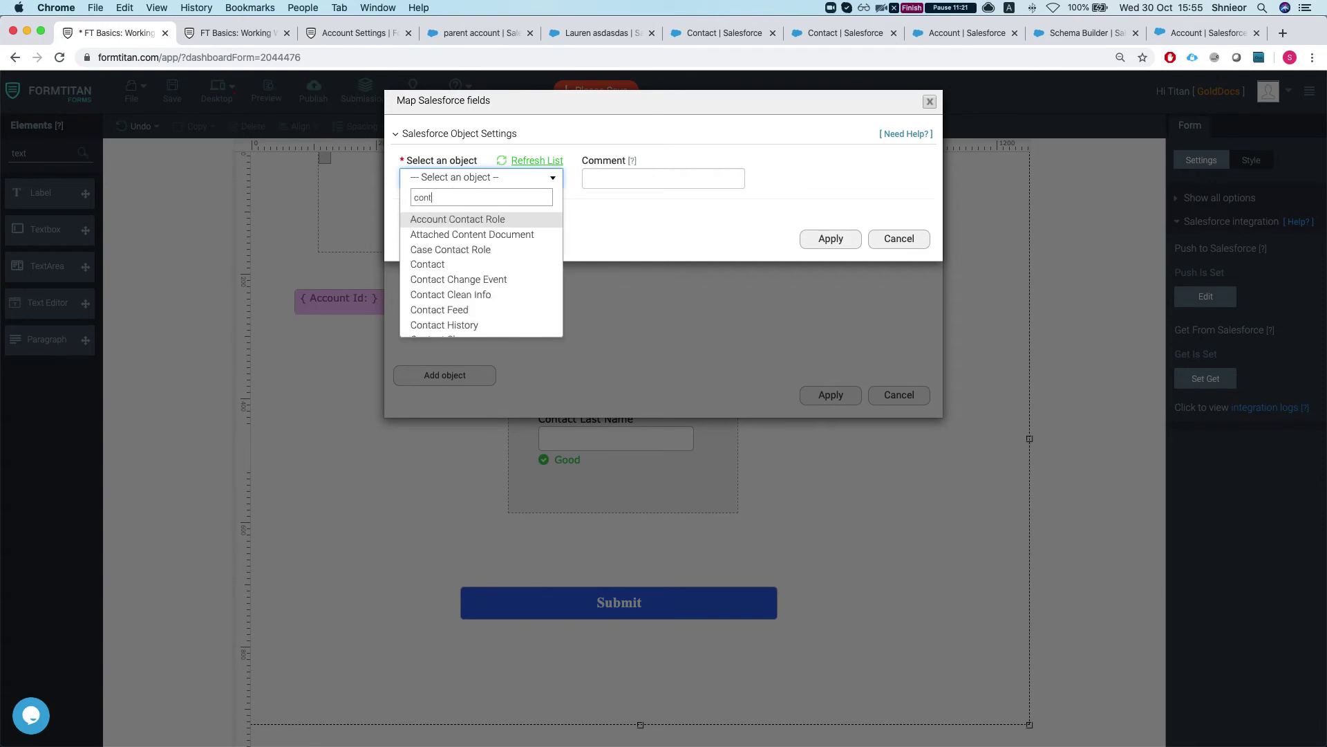
pyautogui.press('Down')
pyautogui.press('Down')
pyautogui.press('Return')
pyautogui.click(663, 178)
pyautogui.write('get contact as child')
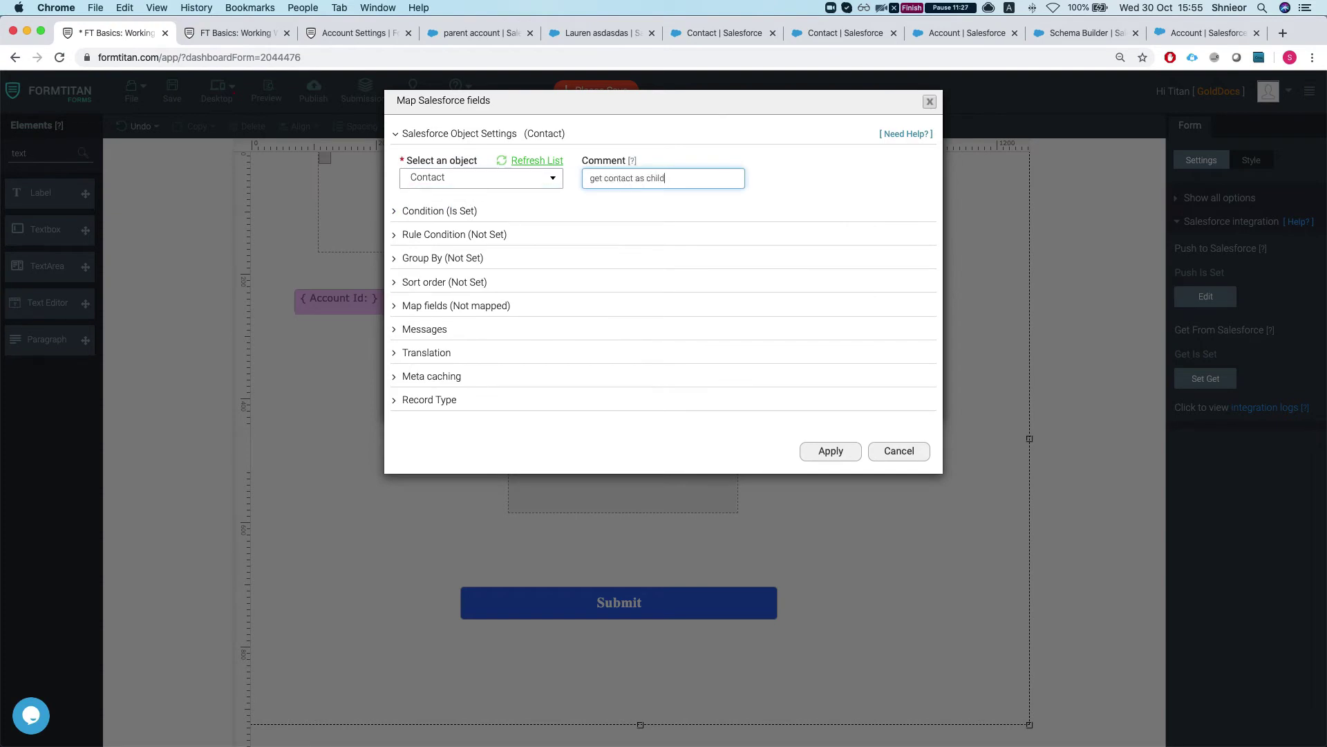
# Open the child Contact's conditions and select Account ID as the field compared with the #1 Account's Account ID.
pyautogui.click(439, 224)
pyautogui.click(460, 297)
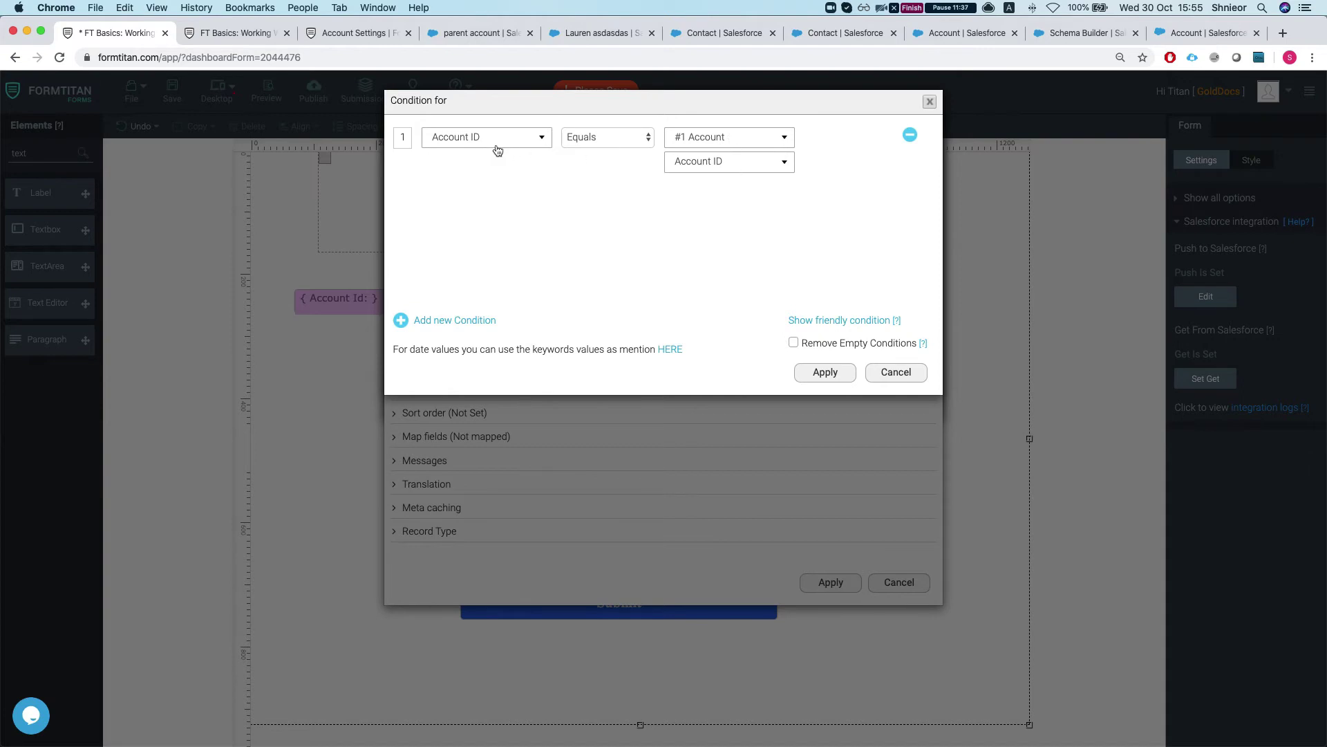
pyautogui.click(470, 143)
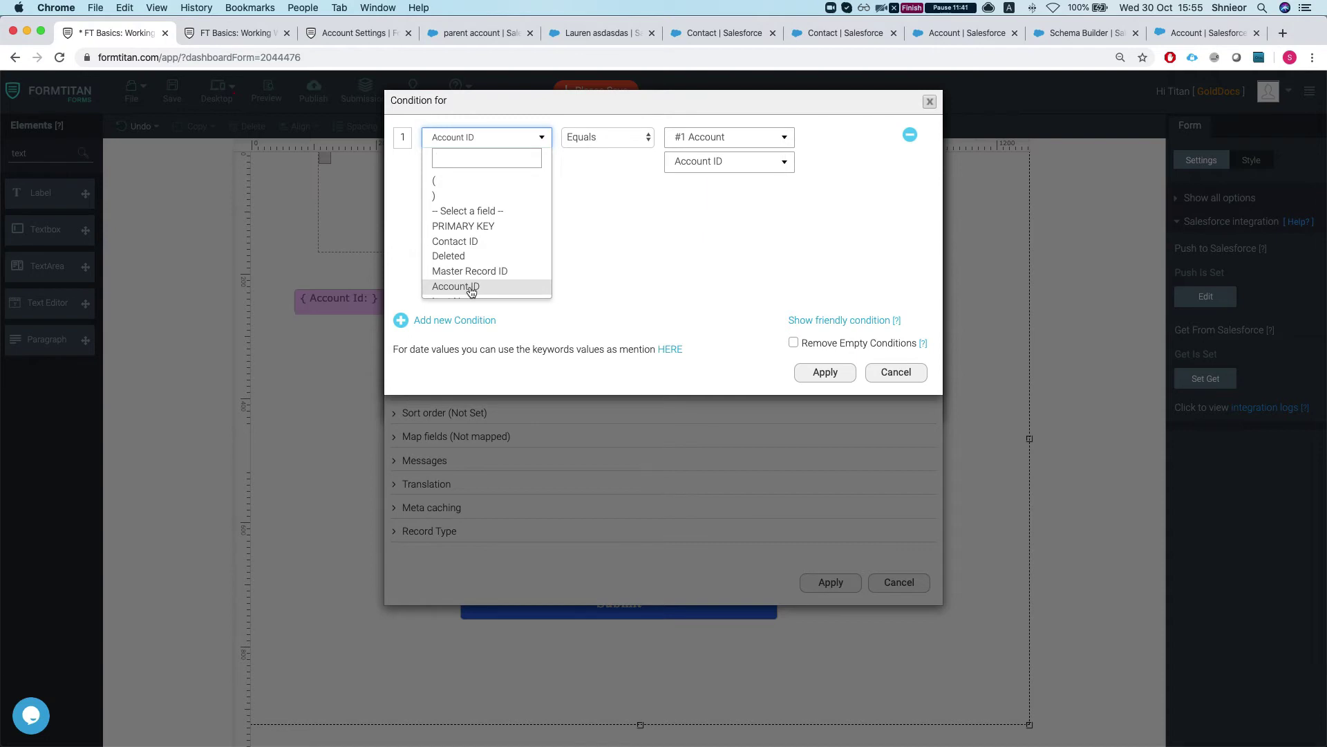
pyautogui.click(470, 286)
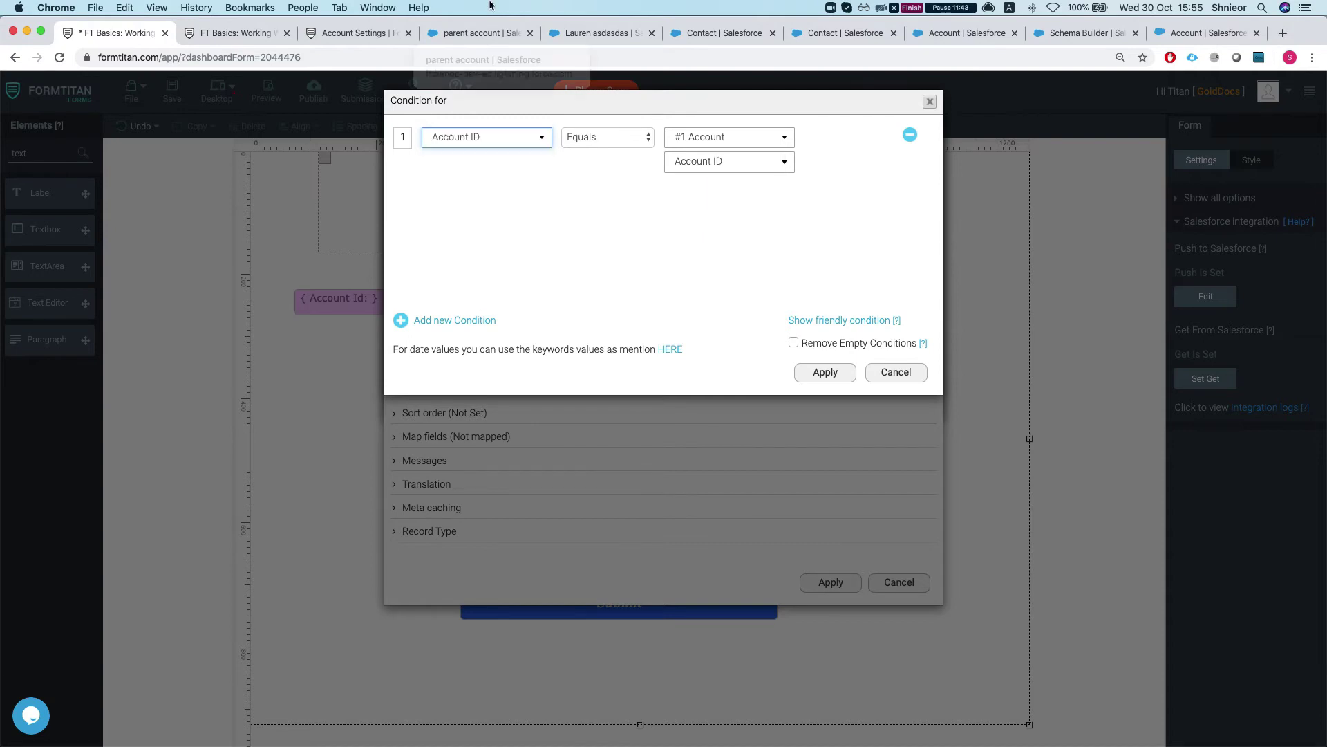
# Check the Contact object's account lookup field in Salesforce, and reselect Account ID in the form builder's Contact condition.
pyautogui.click(708, 36)
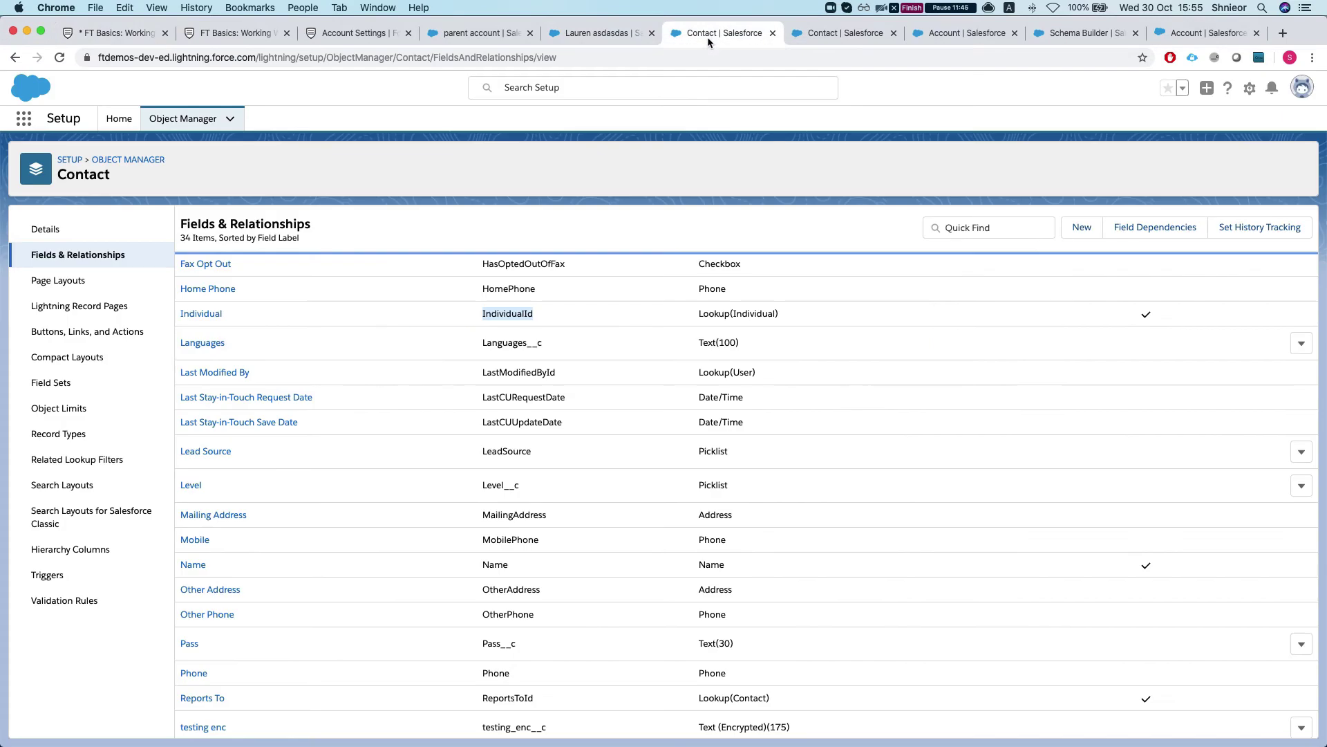
pyautogui.scroll(5, 590, 339)
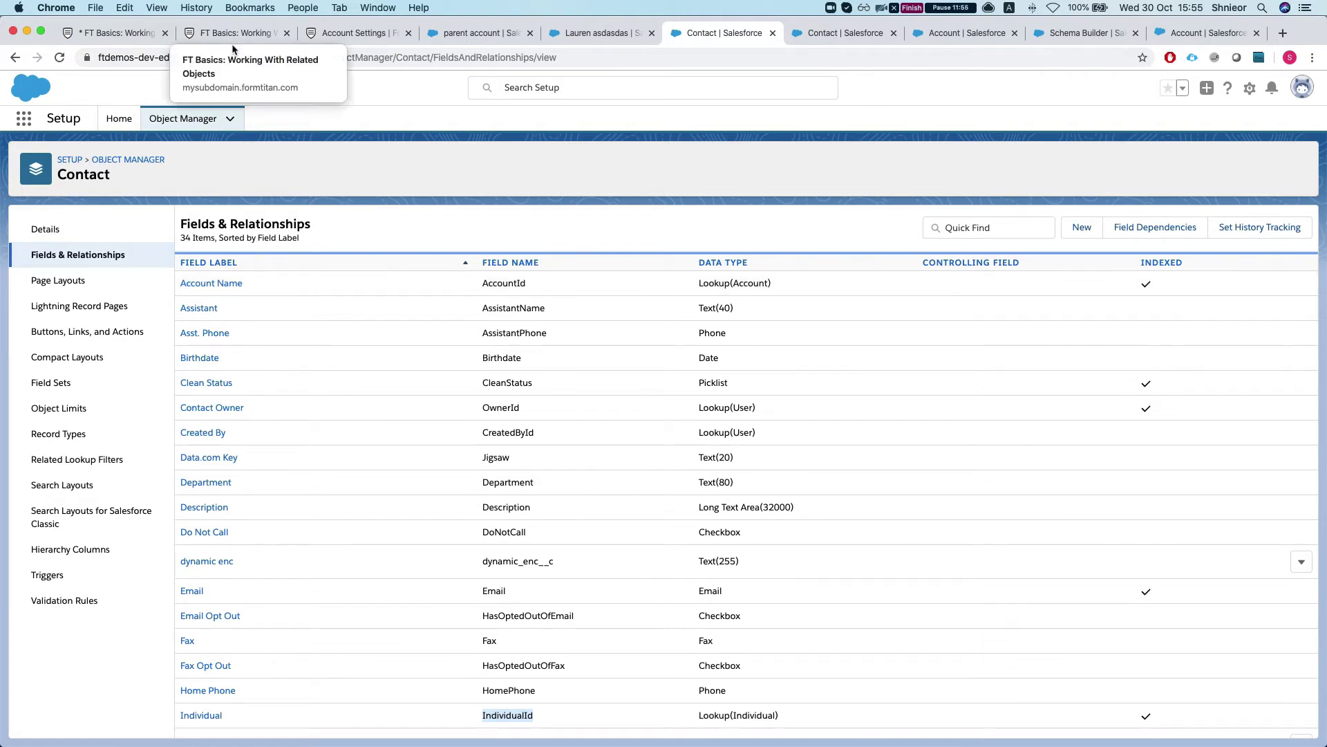
pyautogui.click(129, 34)
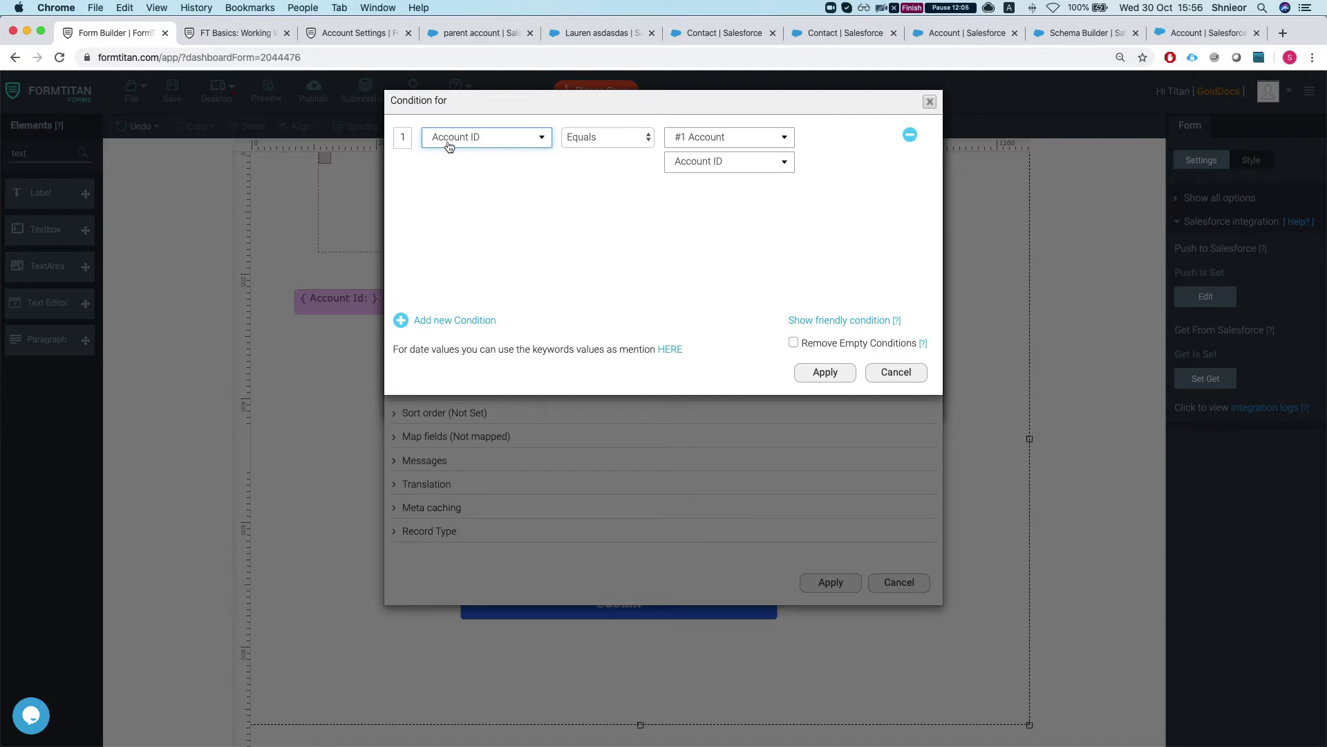
pyautogui.click(514, 145)
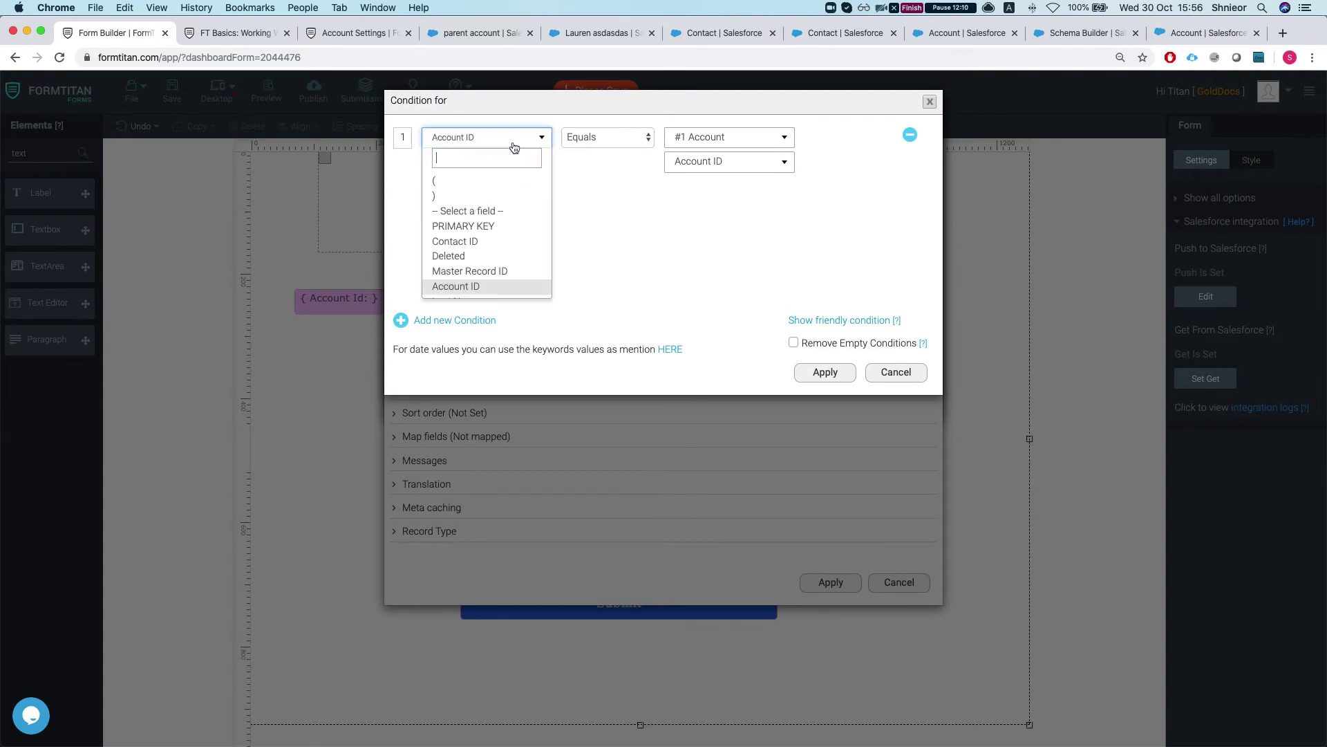
pyautogui.click(474, 287)
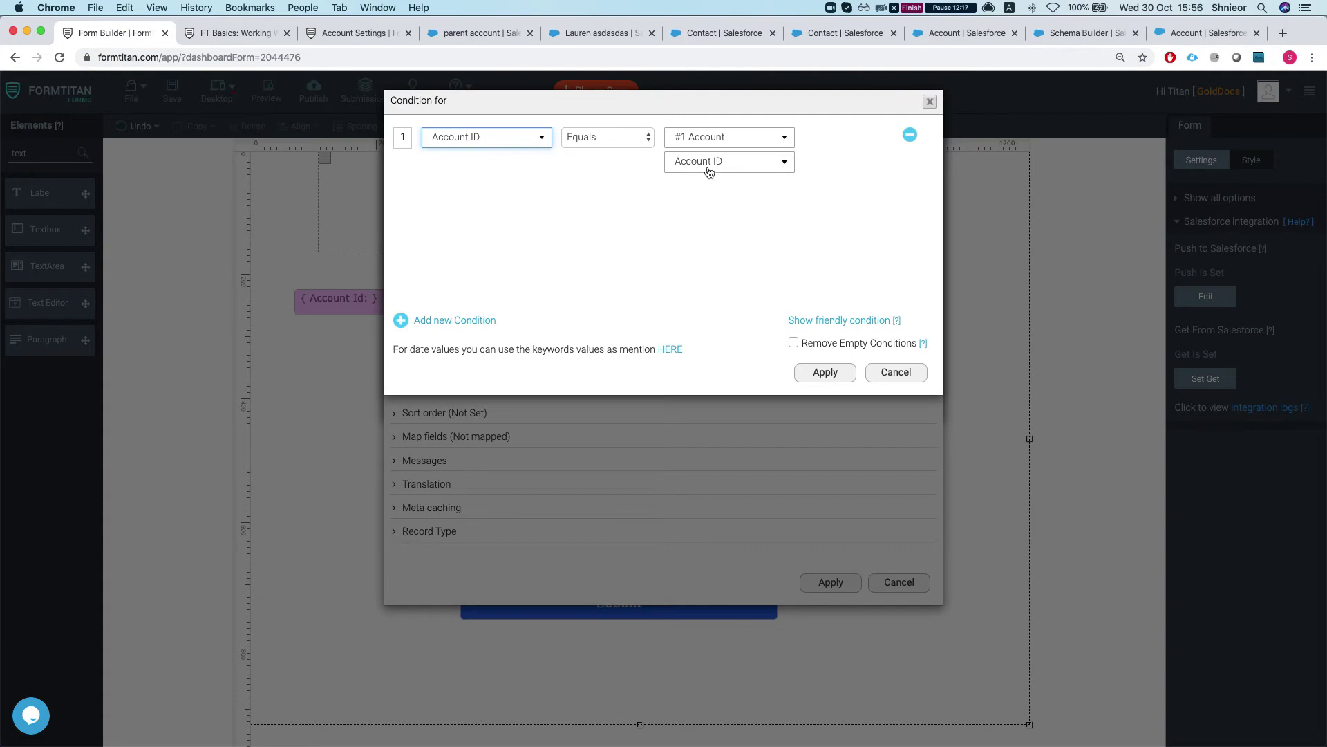
# Apply the Contact condition, take IDs from all multiple matches, and limit the results to 200.
pyautogui.click(830, 380)
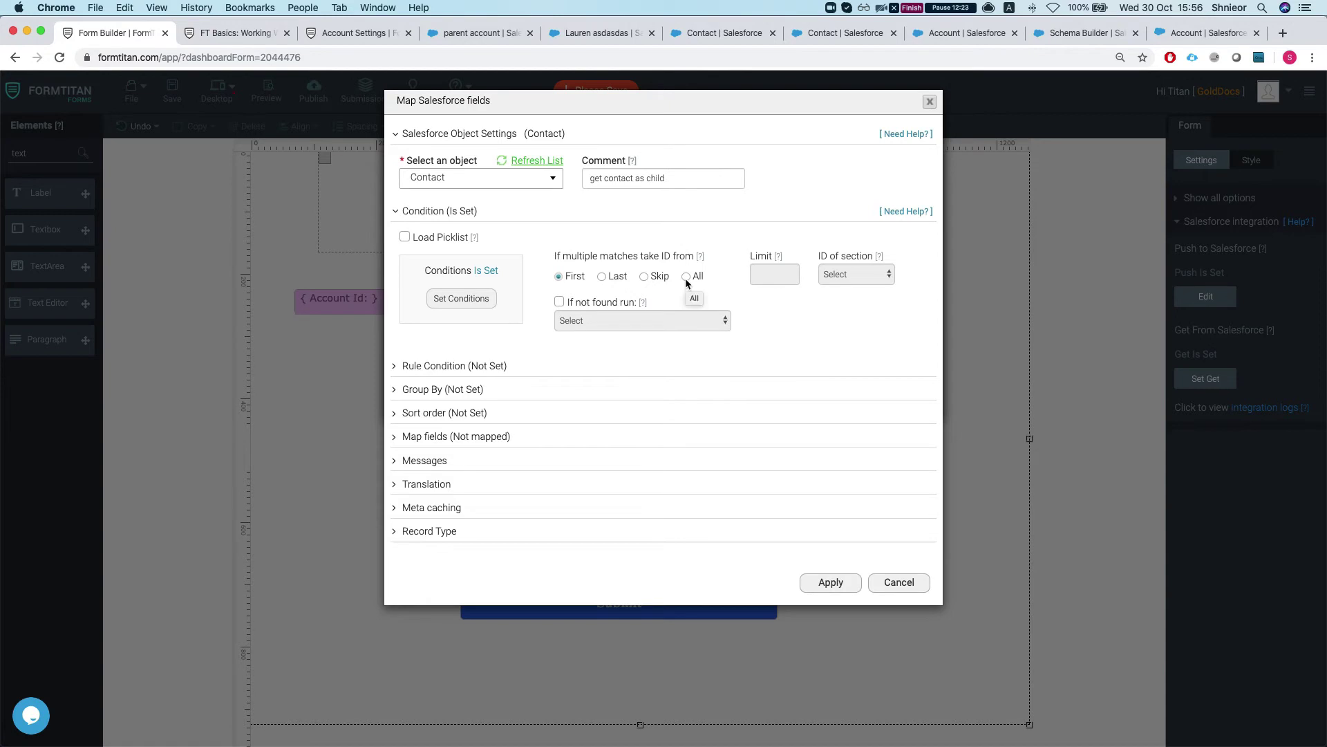
pyautogui.click(686, 276)
pyautogui.click(773, 275)
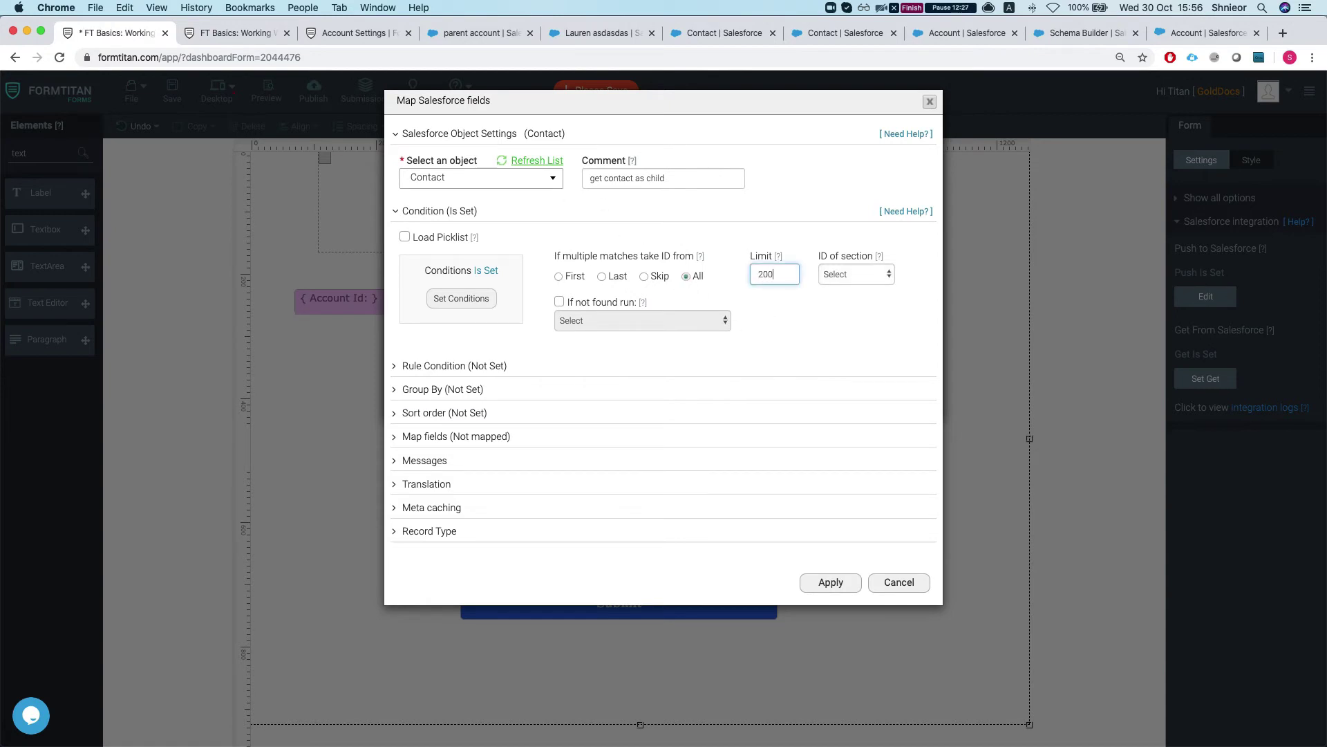
# Map the Contact Last Name form field to Salesforce's Last Name, finish the mapping, and save the form.
pyautogui.click(453, 436)
pyautogui.click(461, 498)
pyautogui.click(357, 142)
pyautogui.write('last')
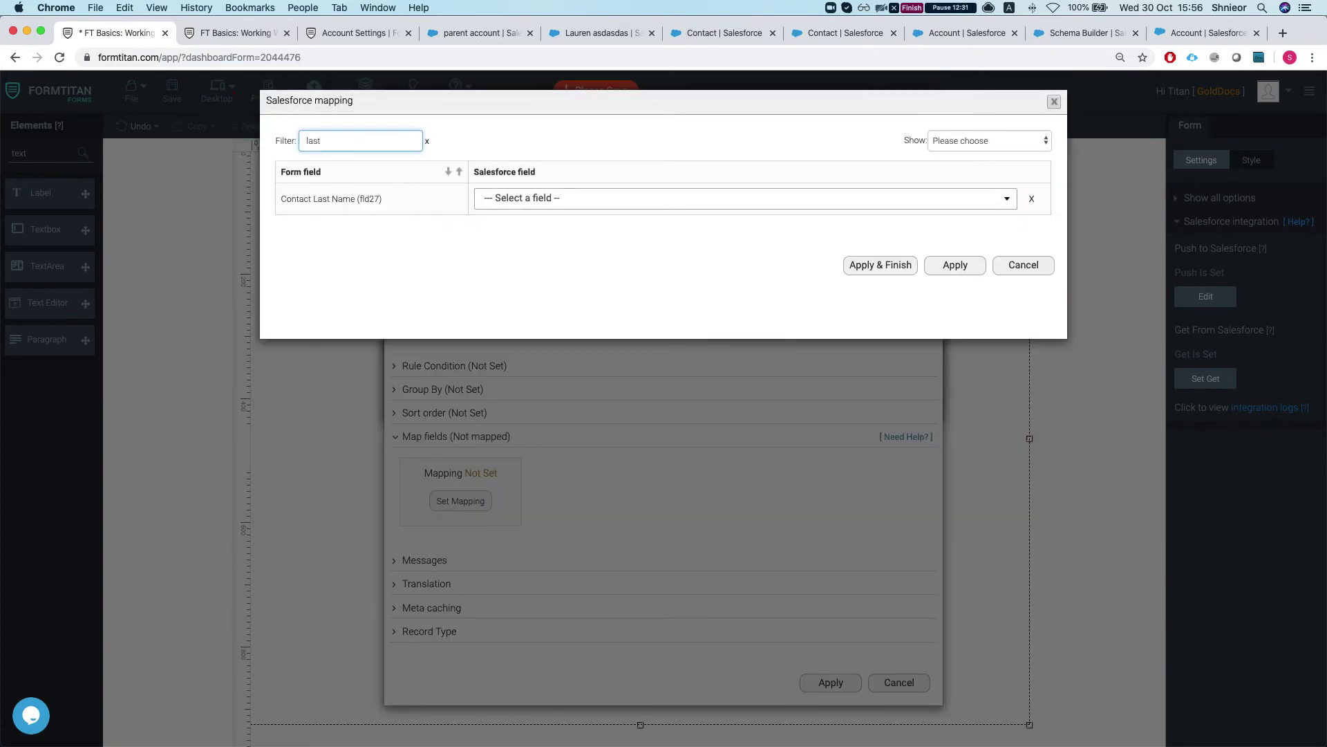
pyautogui.click(557, 199)
pyautogui.write('last')
pyautogui.press('Return')
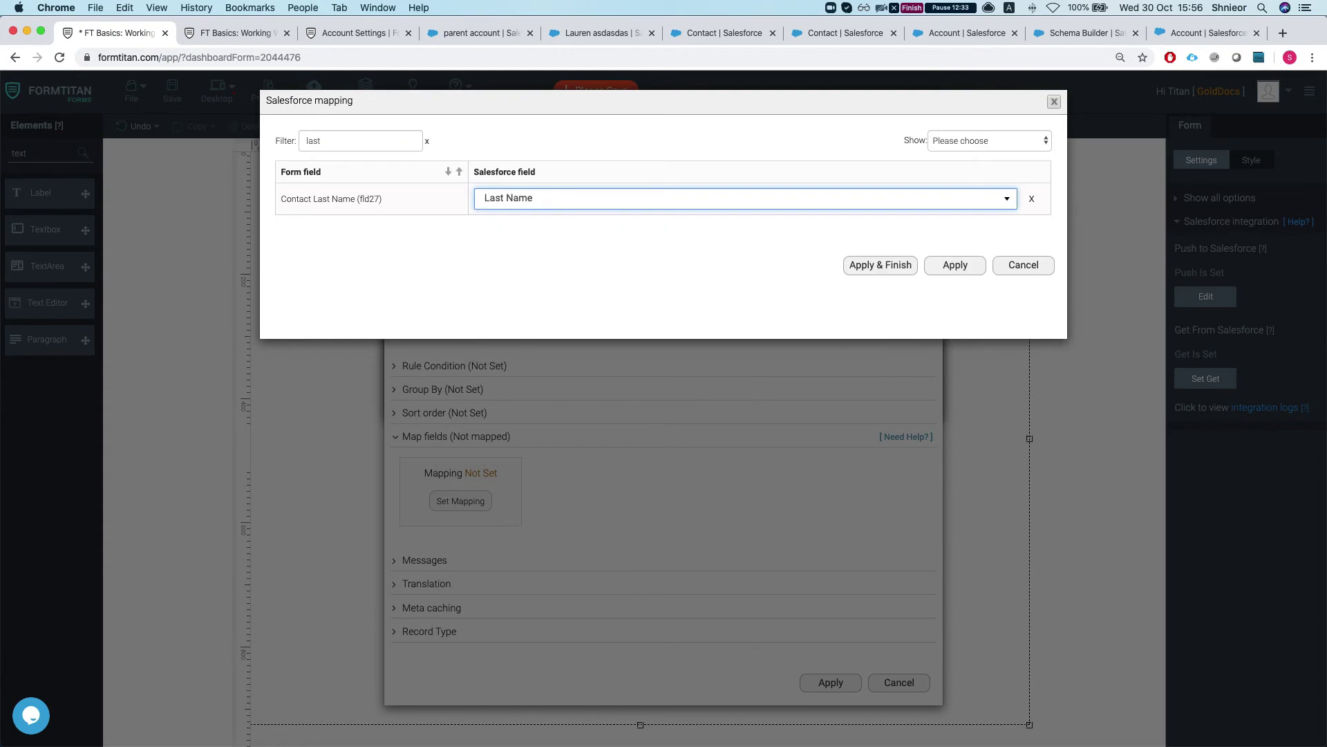
pyautogui.click(876, 267)
pyautogui.click(170, 89)
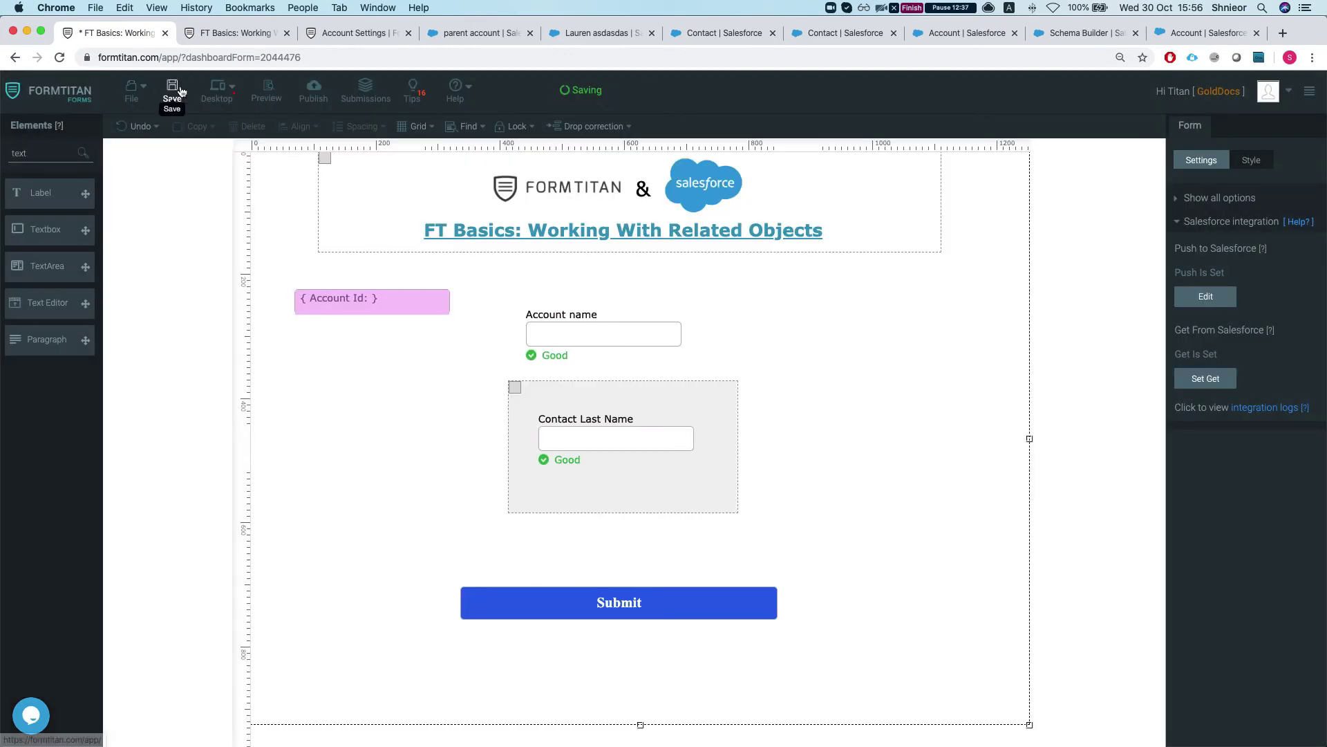
# Reload the published form and look through the contacts loaded into the section.
pyautogui.click(233, 39)
pyautogui.press('super+r')
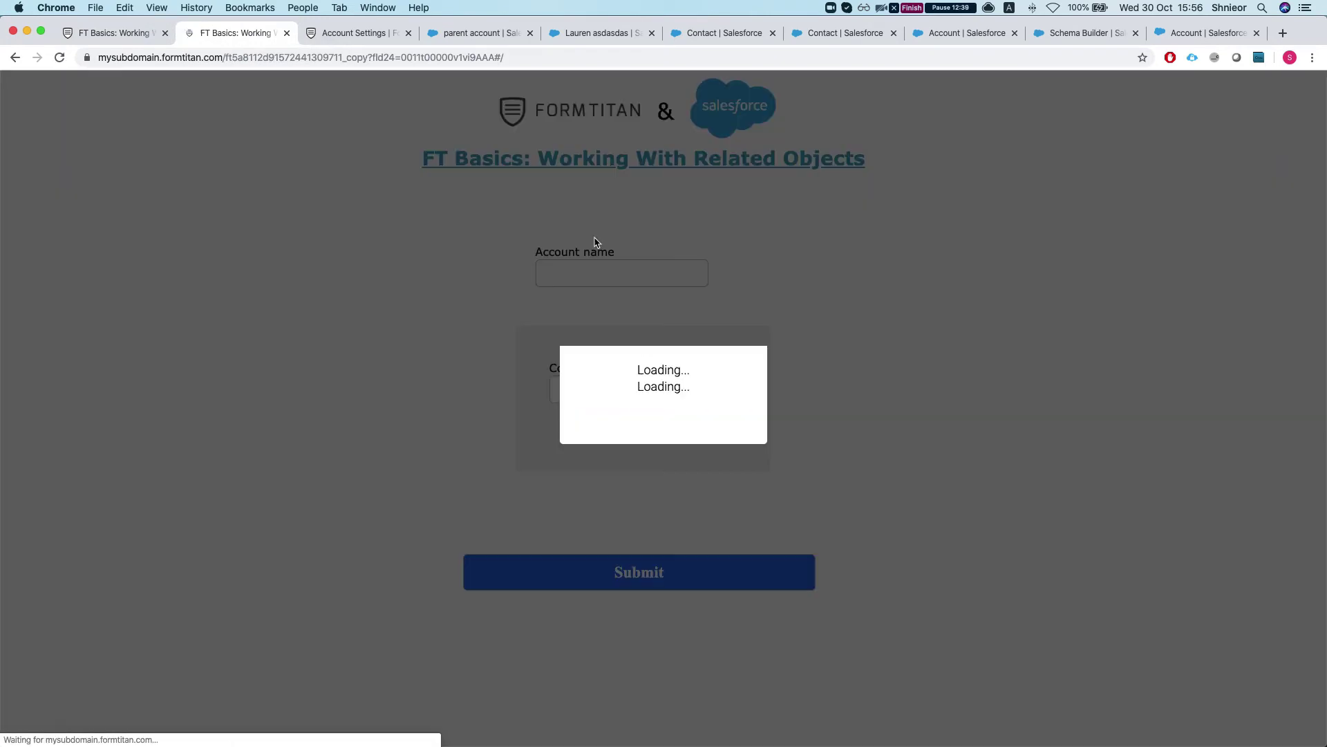
pyautogui.scroll(-3, 654, 400)
pyautogui.scroll(3, 611, 406)
pyautogui.scroll(-3, 608, 387)
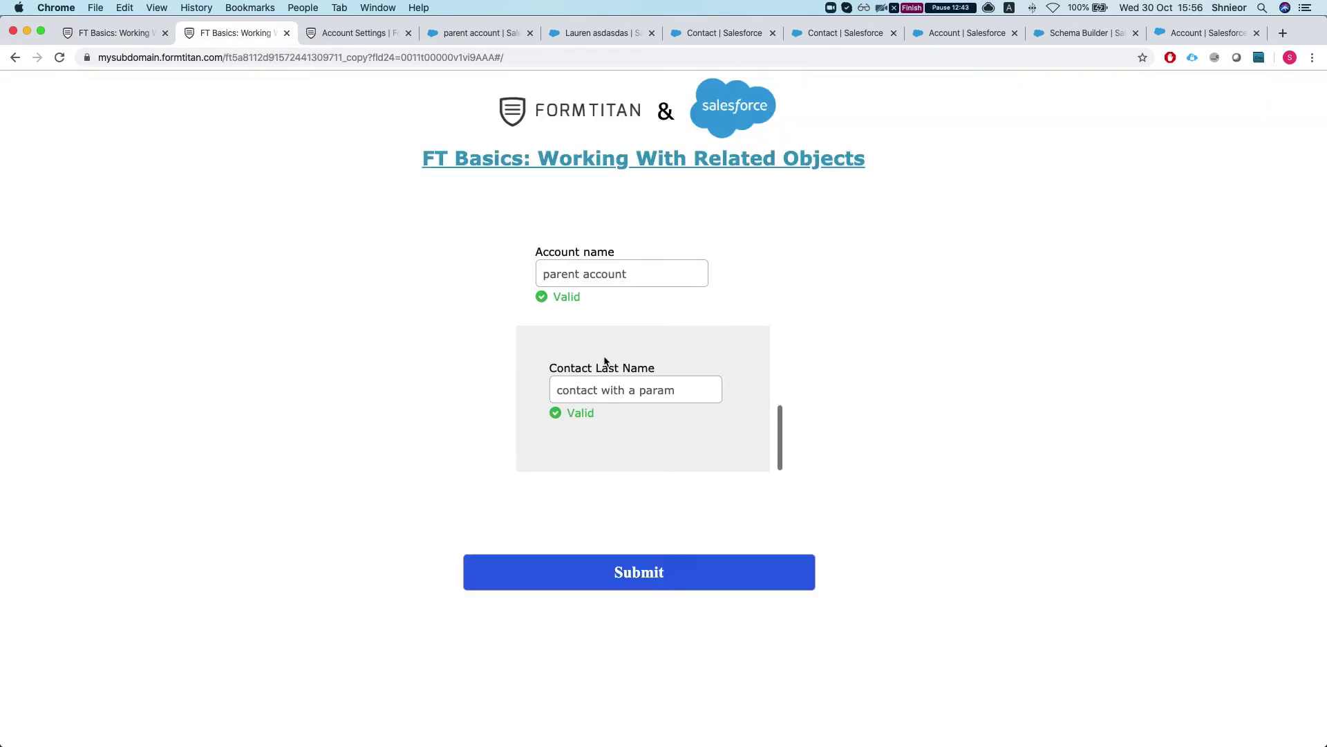
# Create a contact with the last name "third contact manual" under the parent account in Salesforce.
pyautogui.click(482, 34)
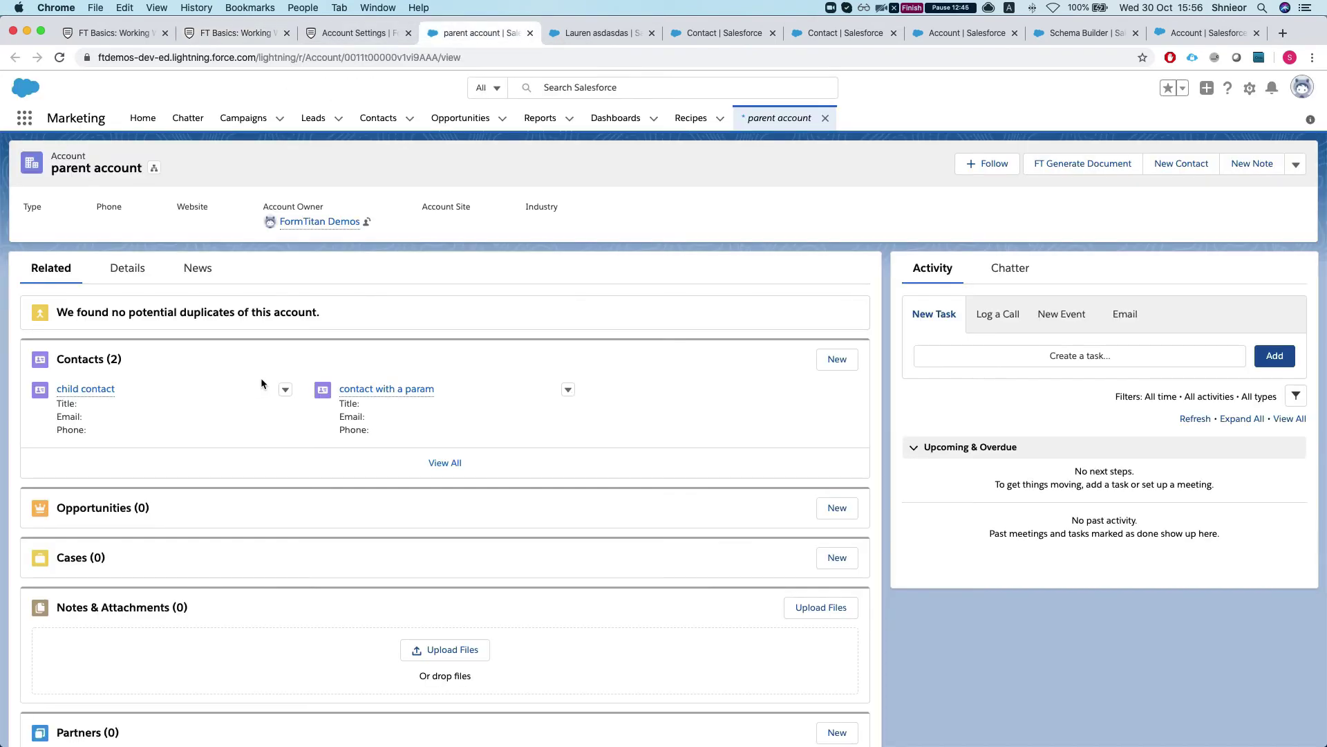
pyautogui.click(1191, 165)
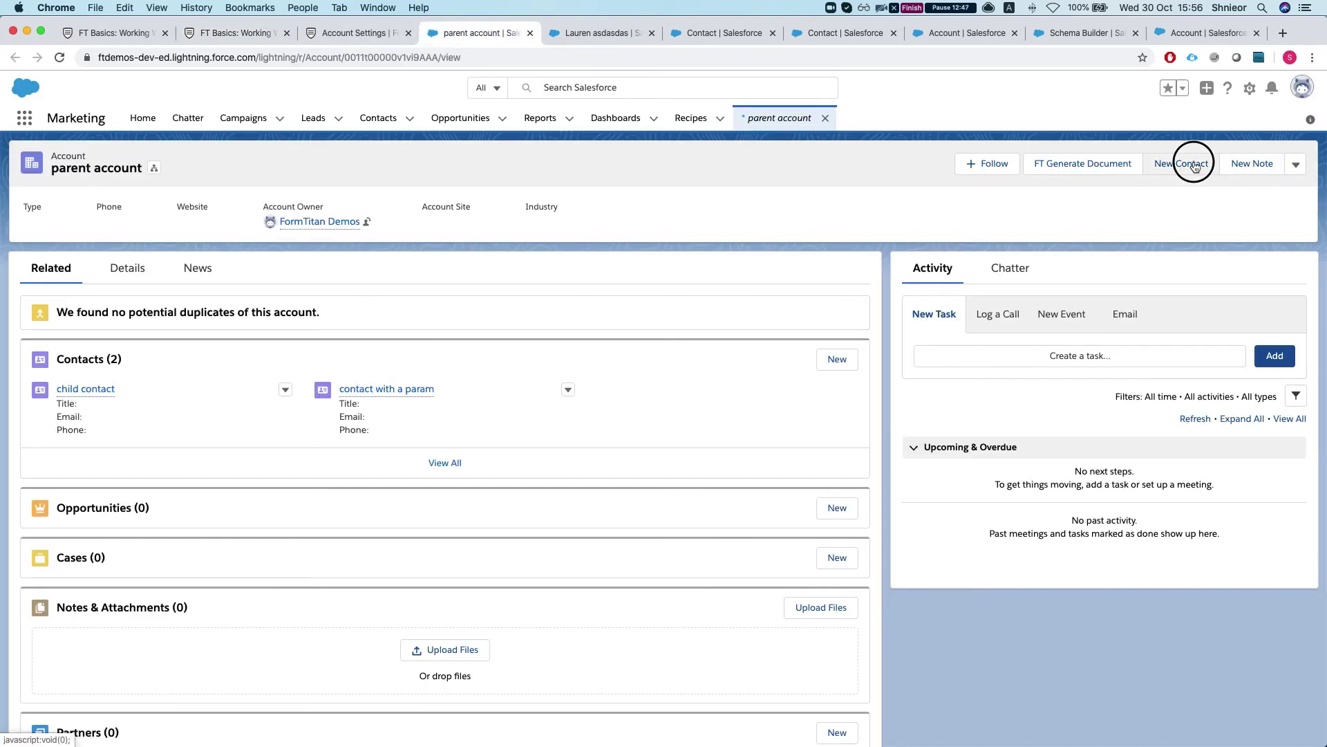
pyautogui.click(521, 269)
pyautogui.click(512, 247)
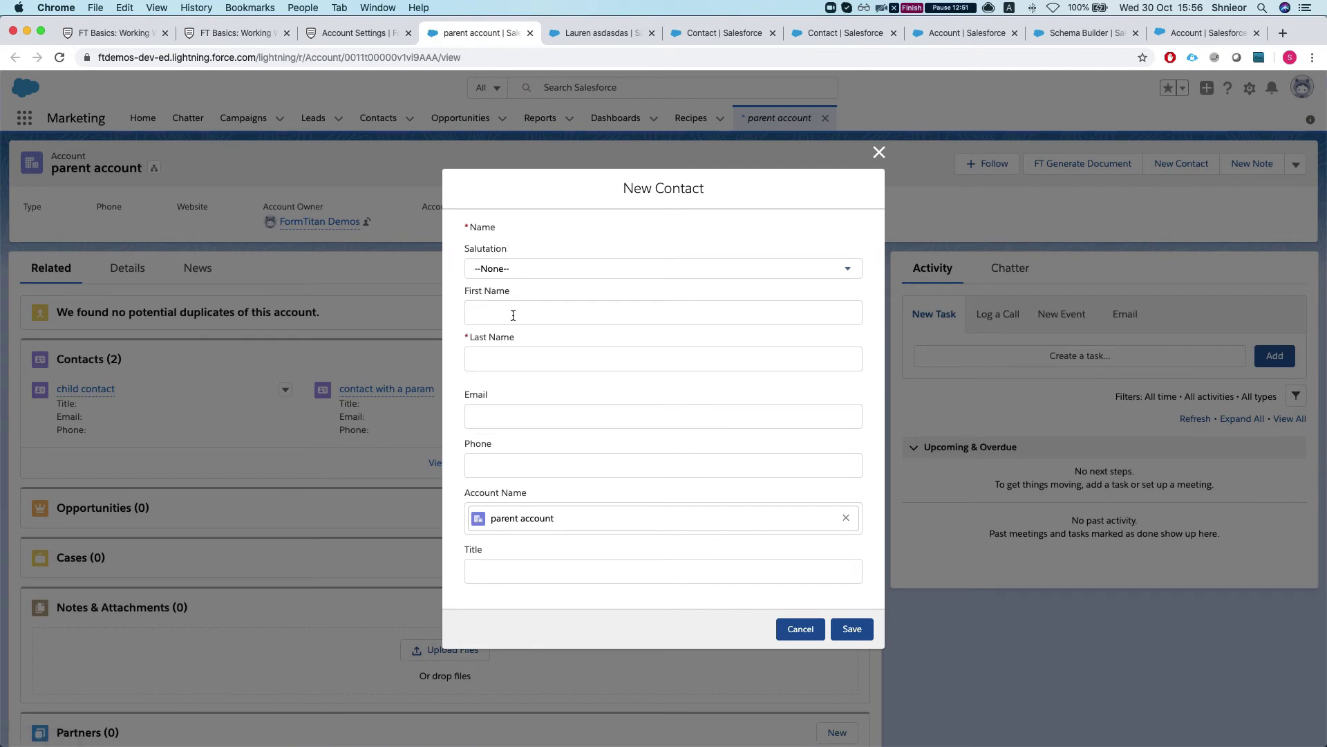
pyautogui.click(489, 364)
pyautogui.write('N')
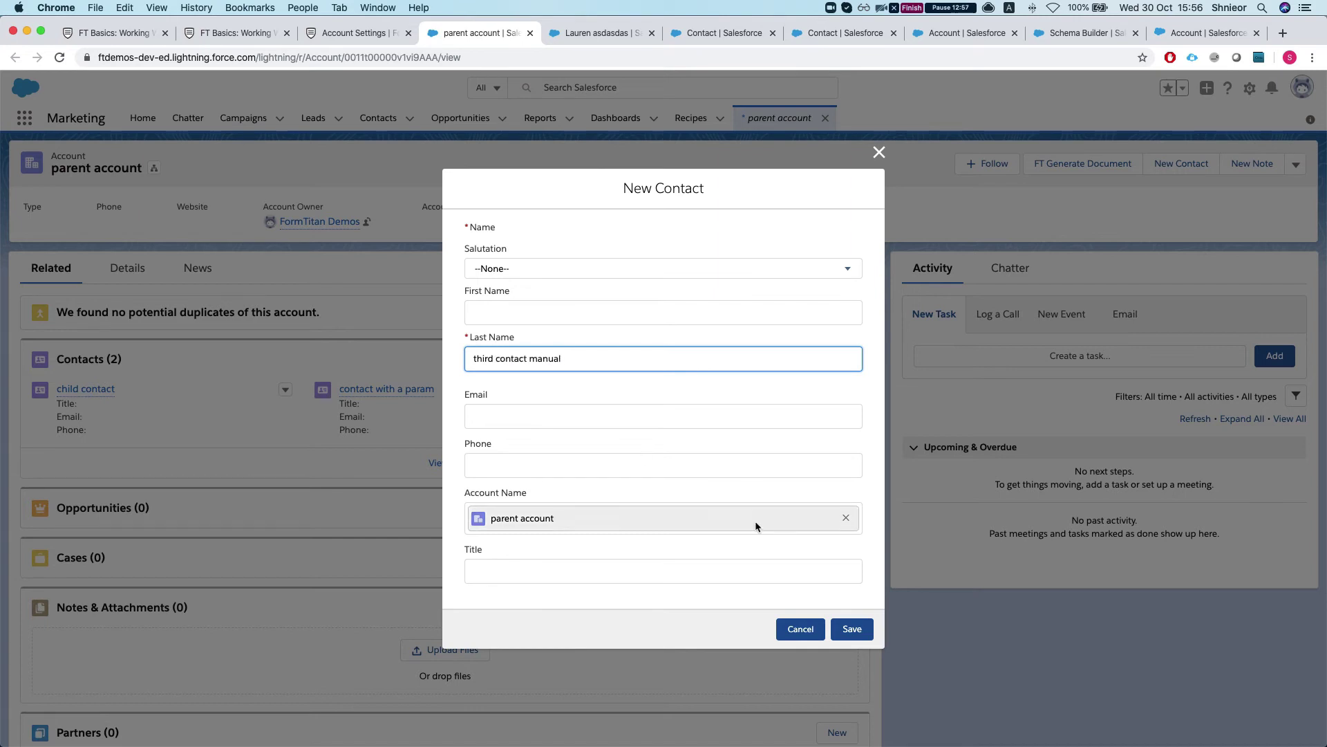
pyautogui.click(852, 628)
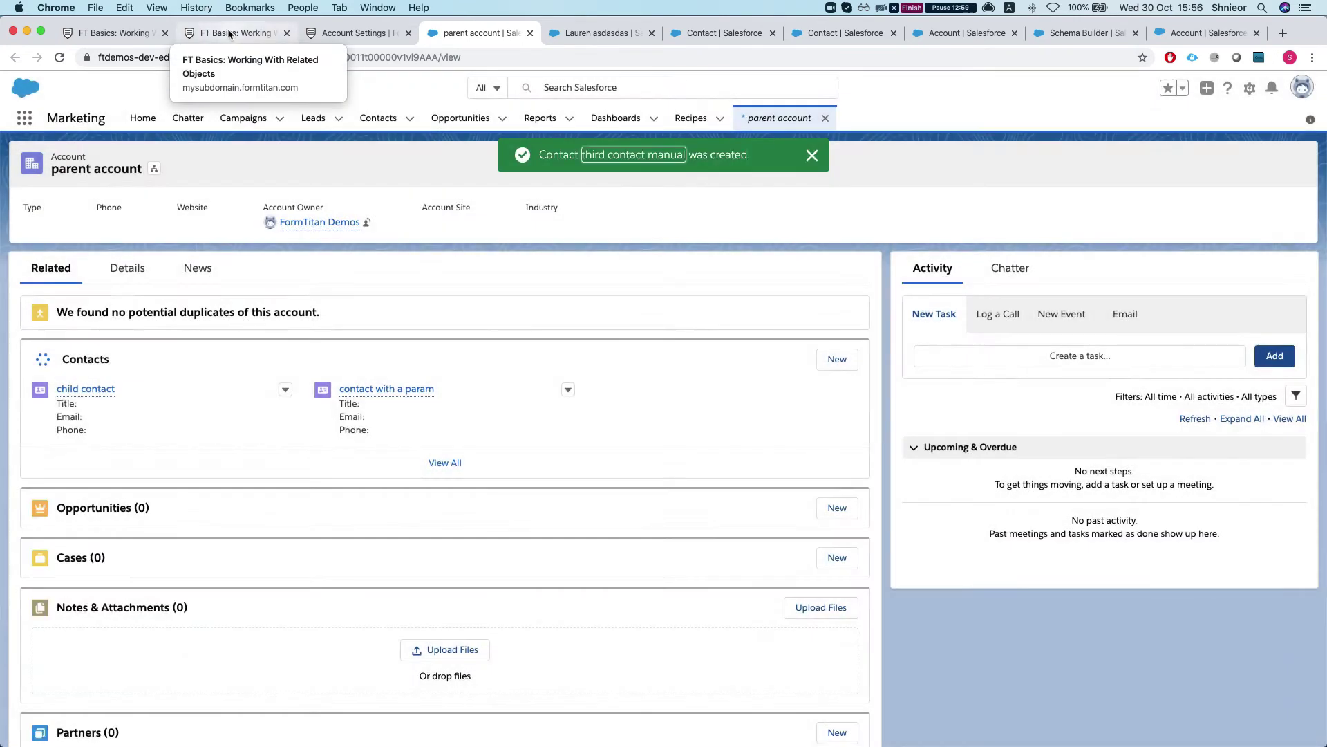
# Return to the published form and check whether the section includes the newly created contact.
pyautogui.click(227, 30)
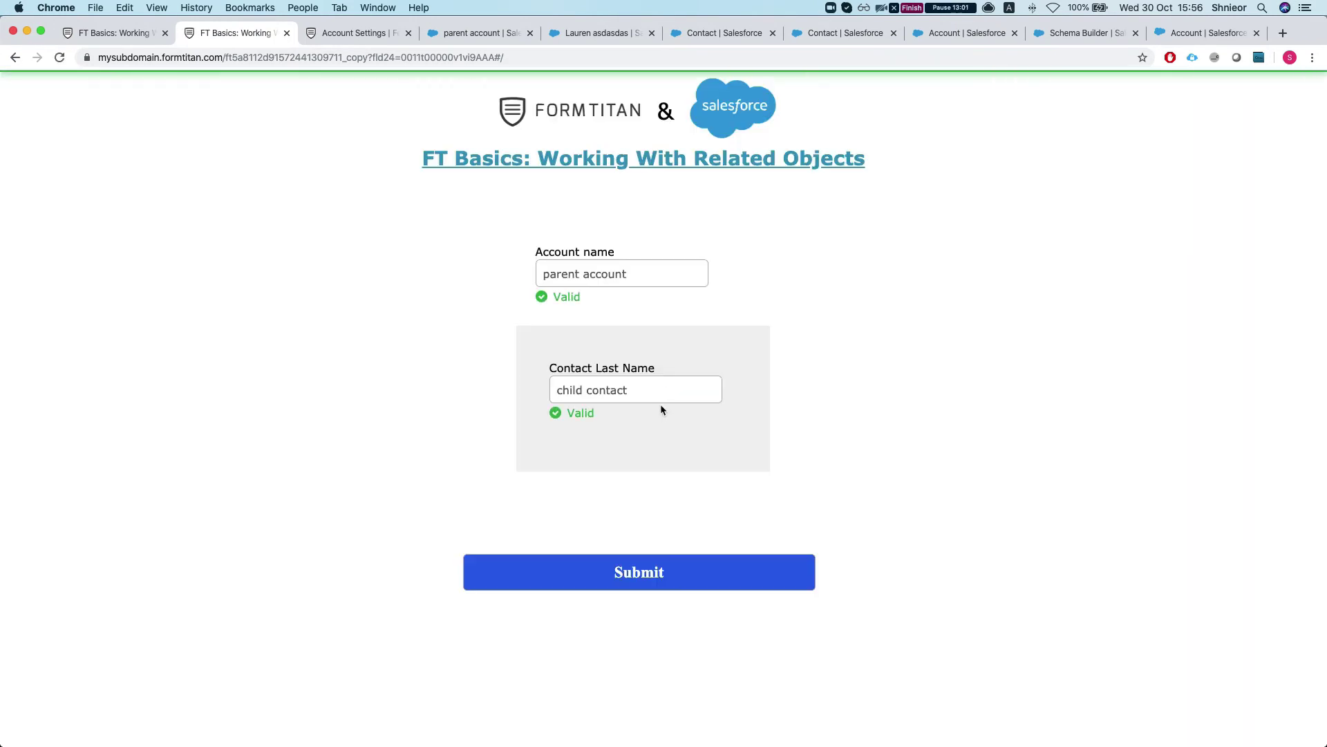
pyautogui.scroll(-5, 661, 404)
pyautogui.scroll(5, 634, 377)
# In the form builder's Get From Salesforce settings, move the child Contact get out of Account to the top level.
pyautogui.click(110, 32)
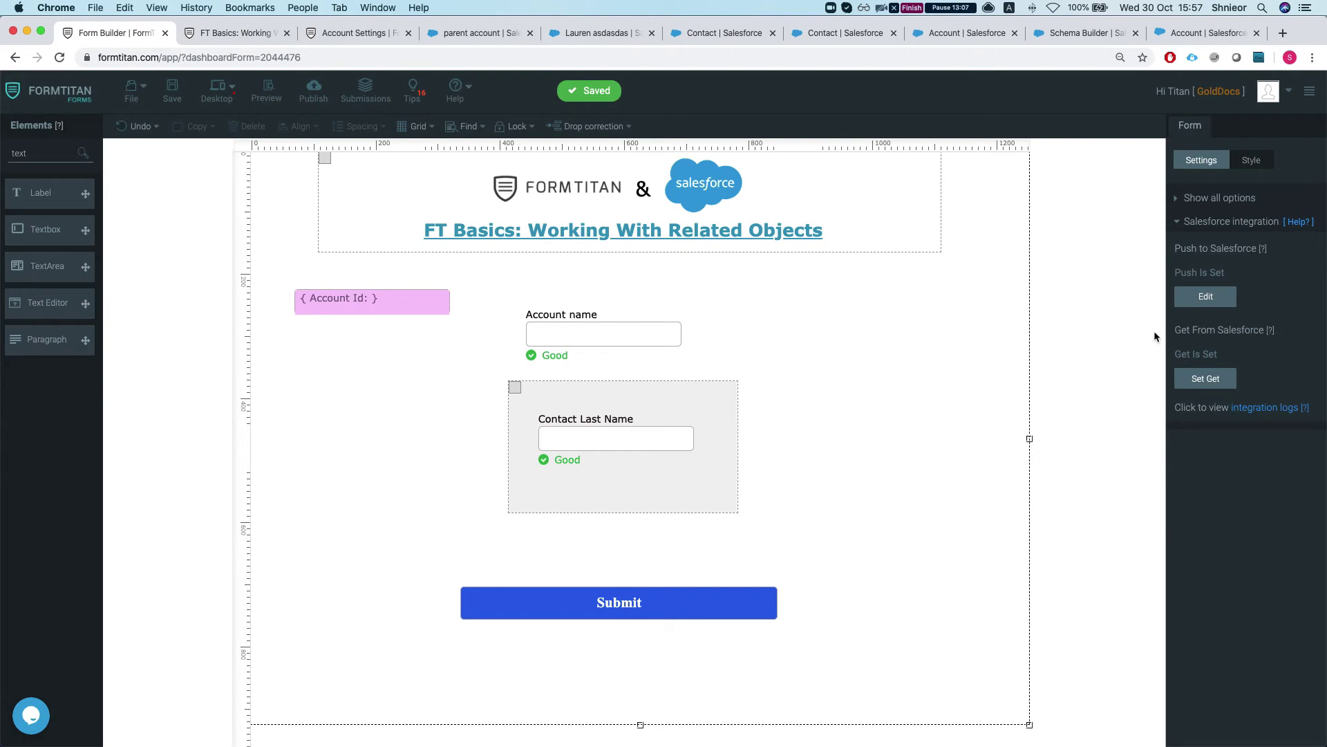
pyautogui.click(1206, 379)
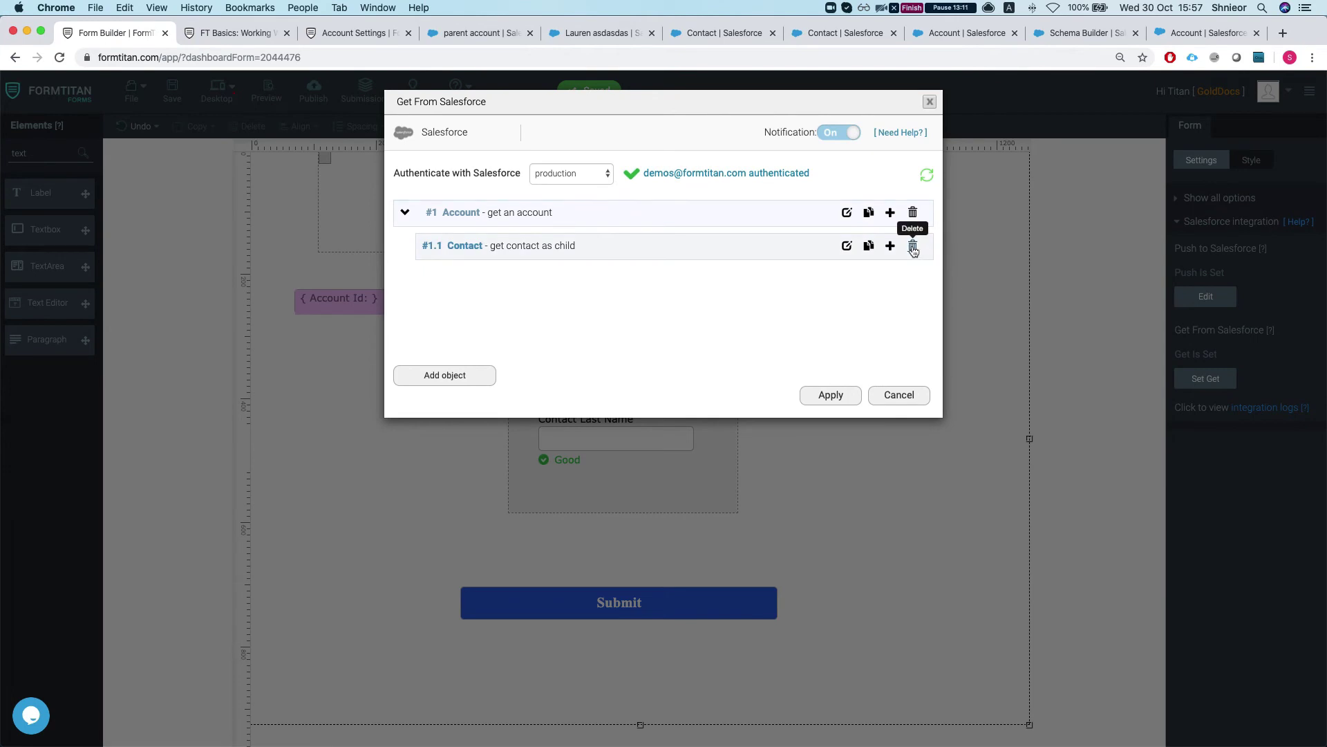
pyautogui.moveTo(629, 246); pyautogui.dragTo(629, 321)
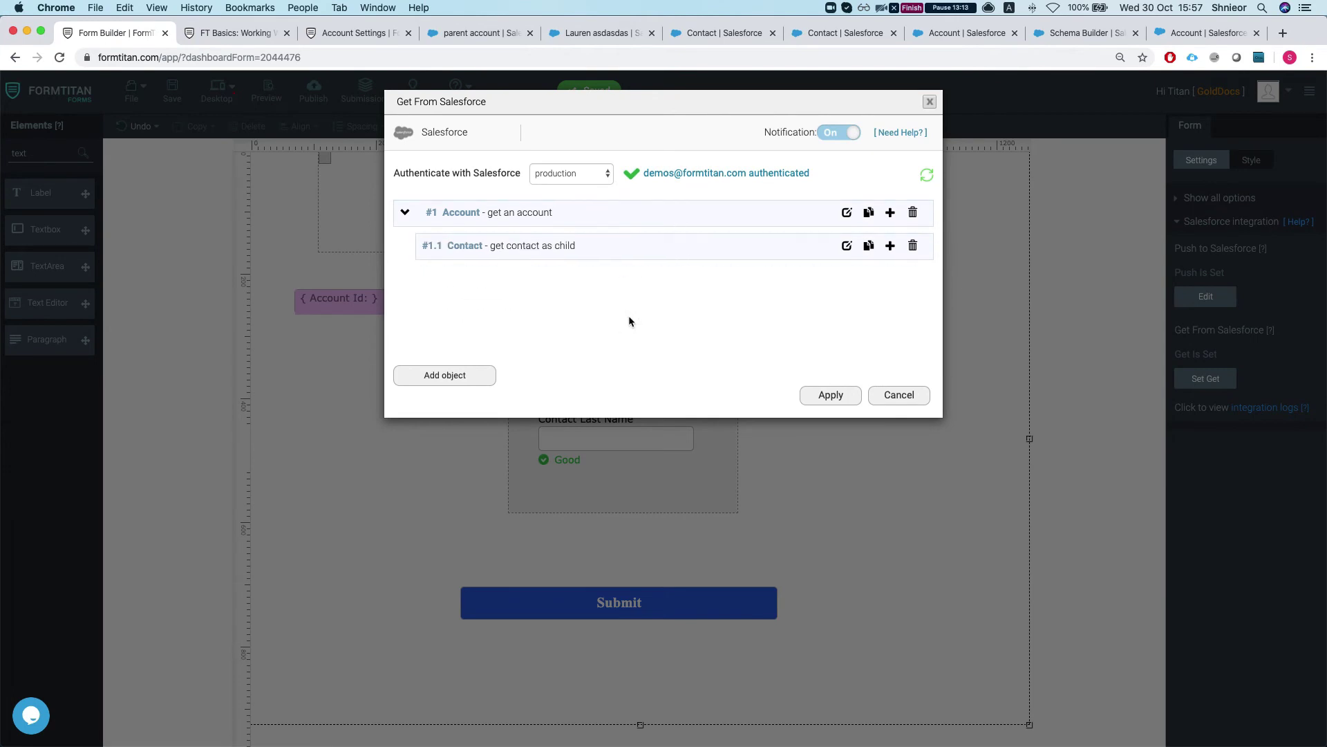
pyautogui.moveTo(584, 249); pyautogui.dragTo(560, 264)
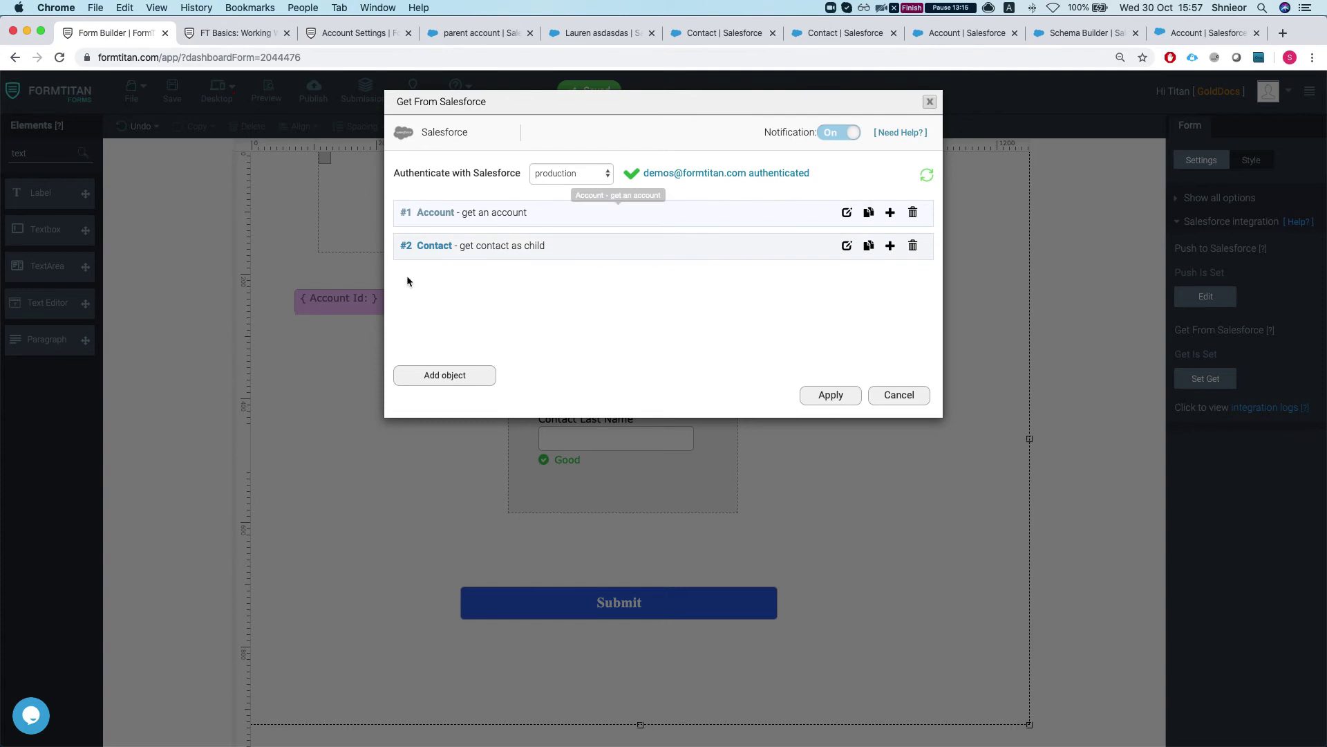
# Set the #2 Contact condition to Account ID equals the Account Id form field, then apply the settings and save the form.
pyautogui.click(846, 247)
pyautogui.click(439, 222)
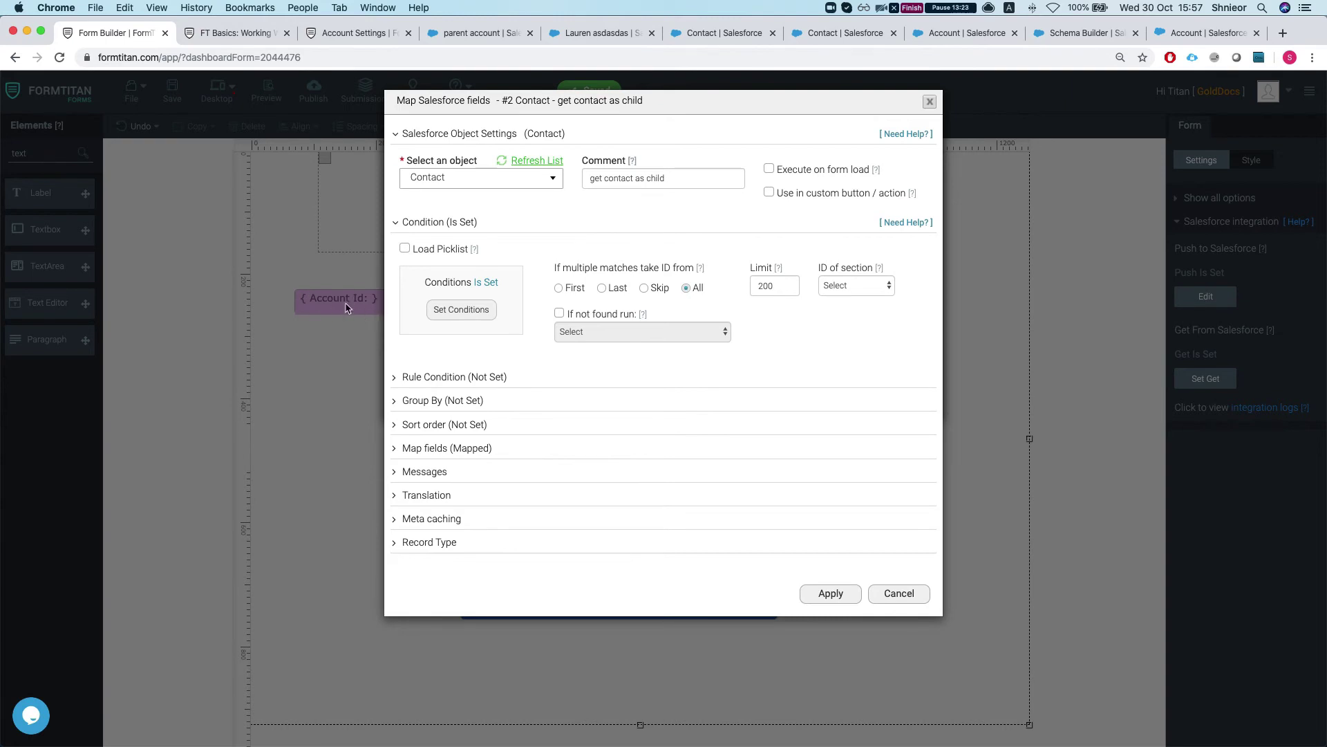
pyautogui.click(455, 311)
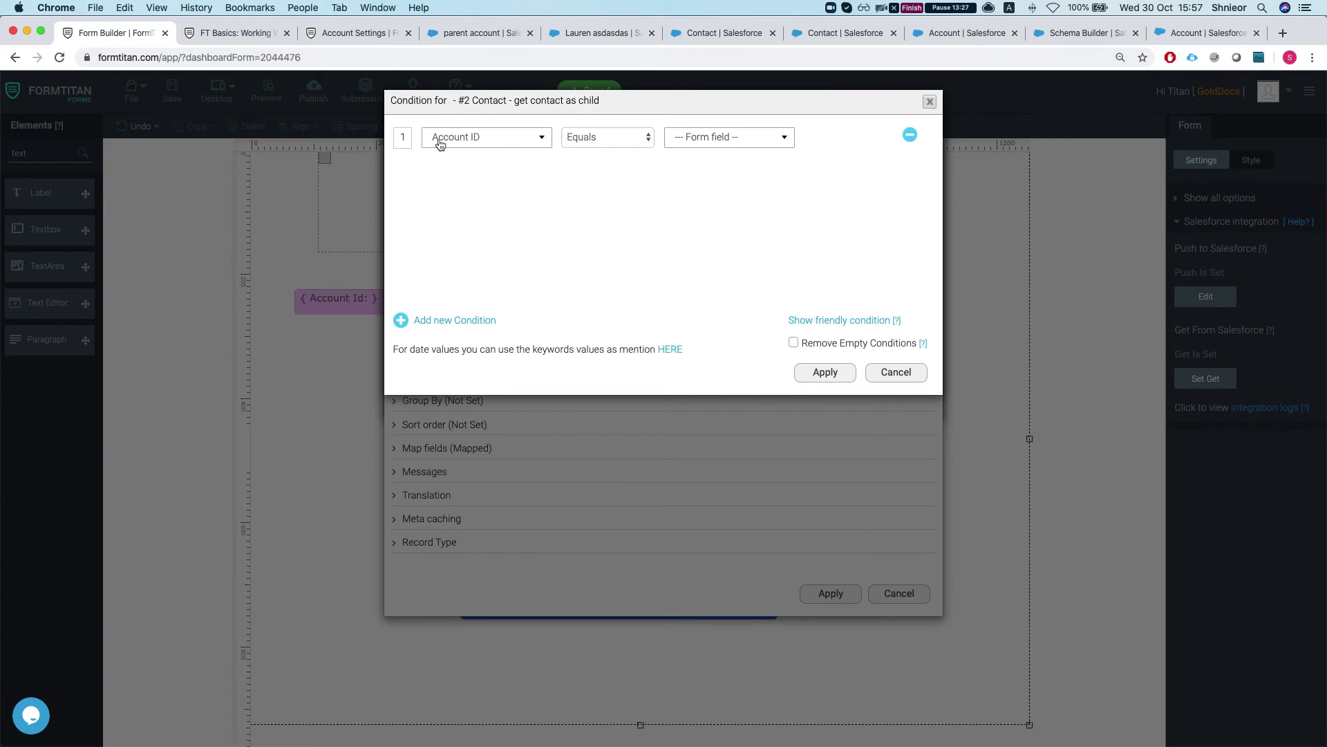
pyautogui.click(474, 138)
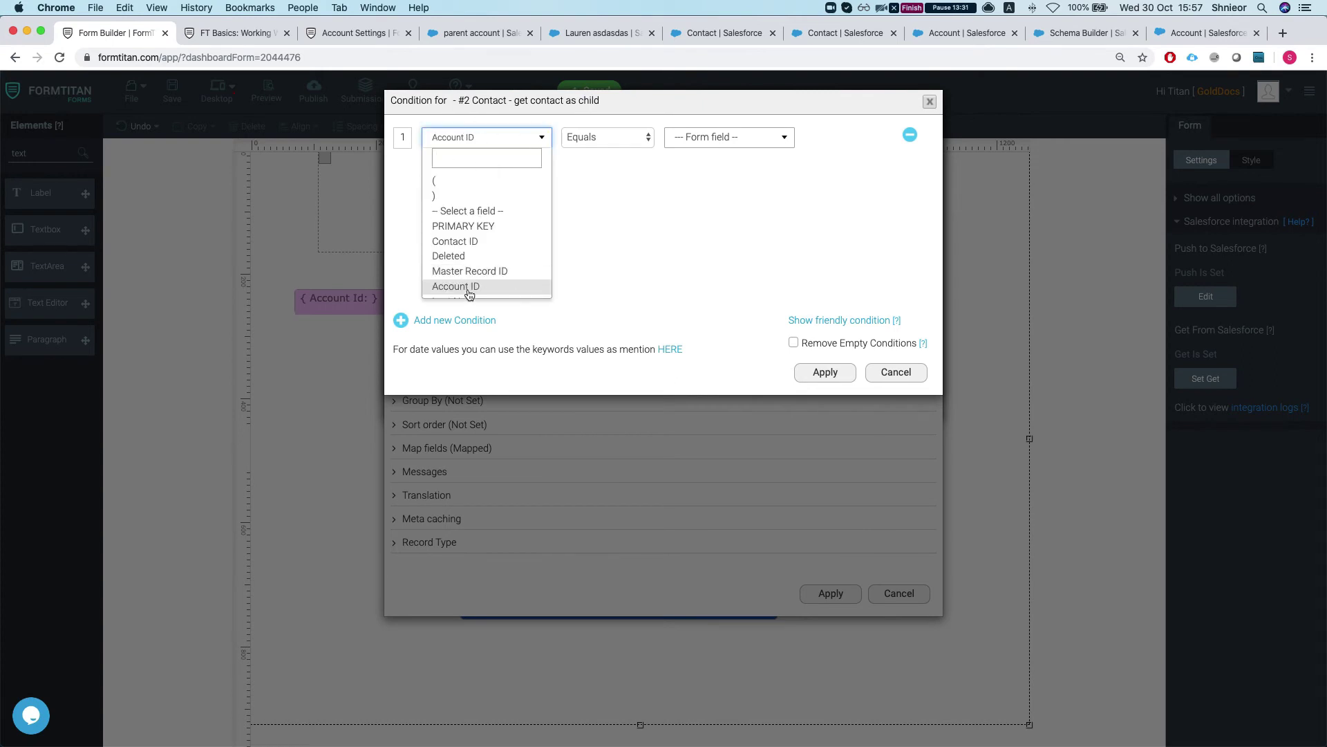
pyautogui.click(467, 289)
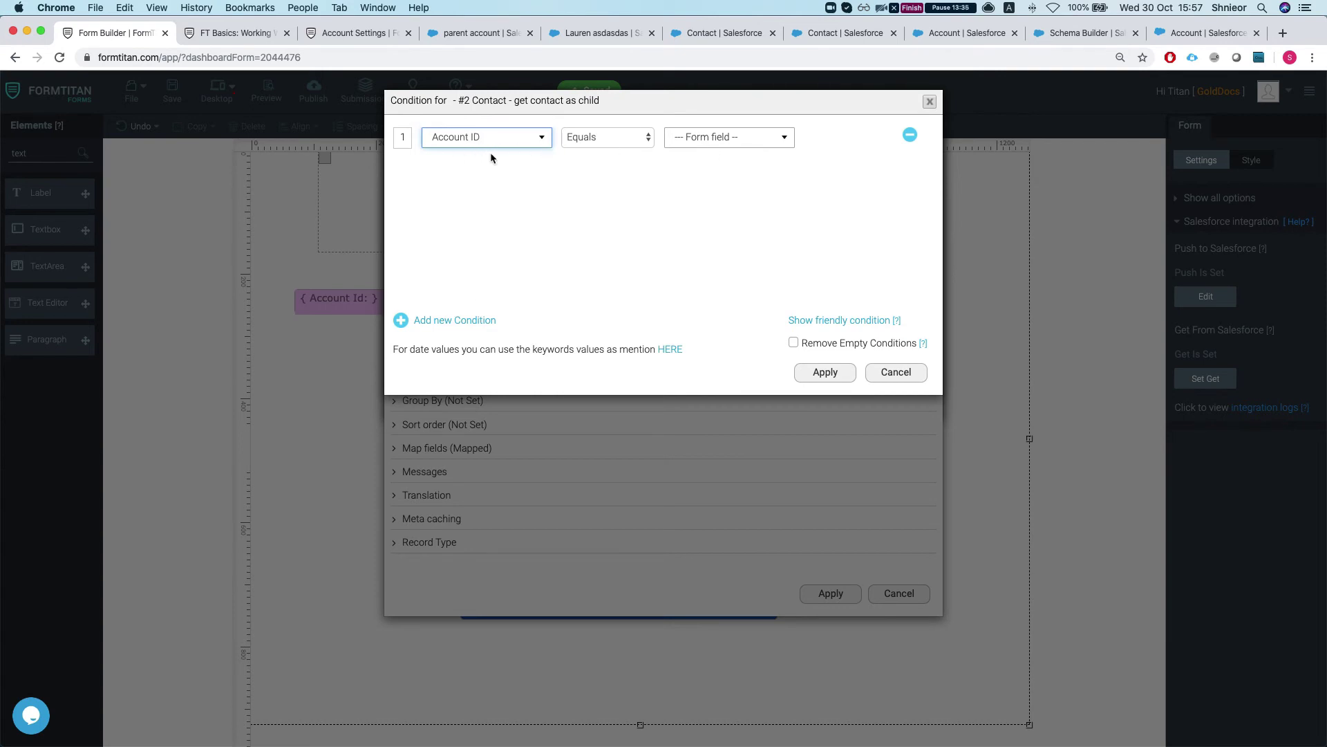
pyautogui.click(743, 136)
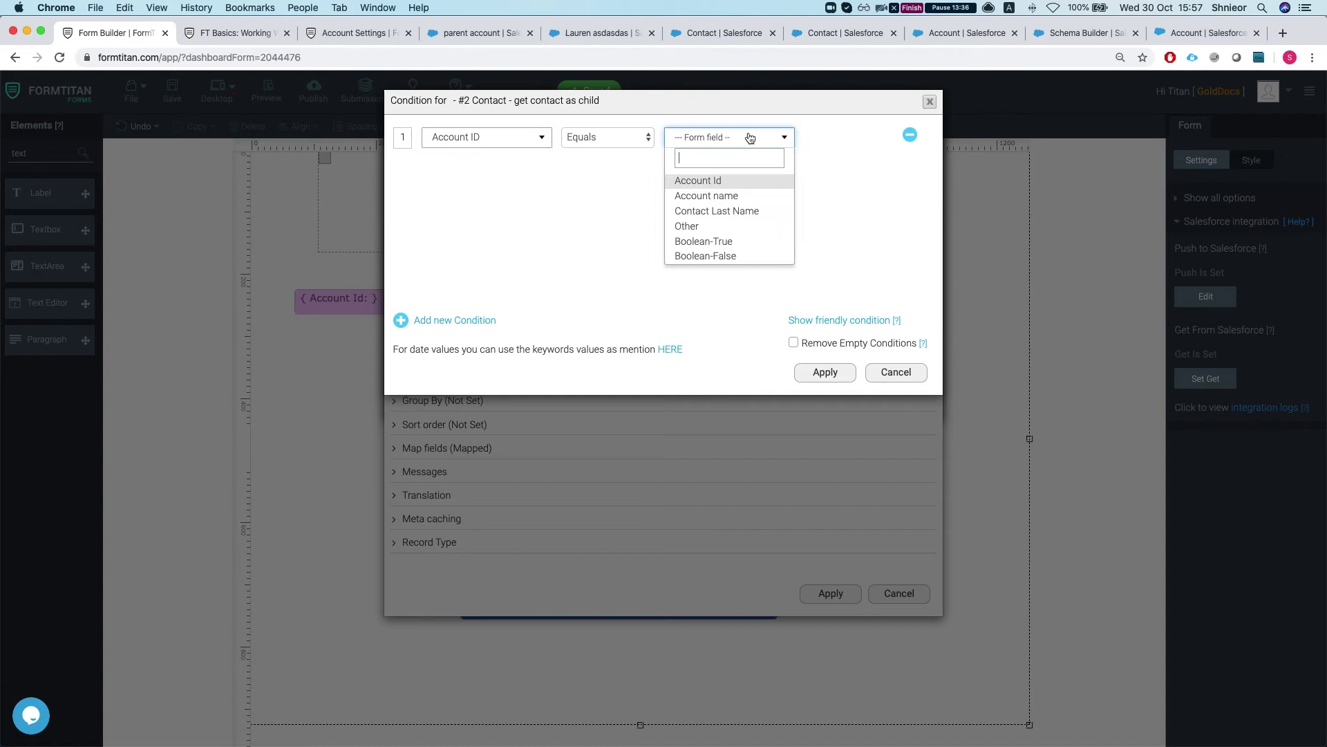
pyautogui.click(716, 181)
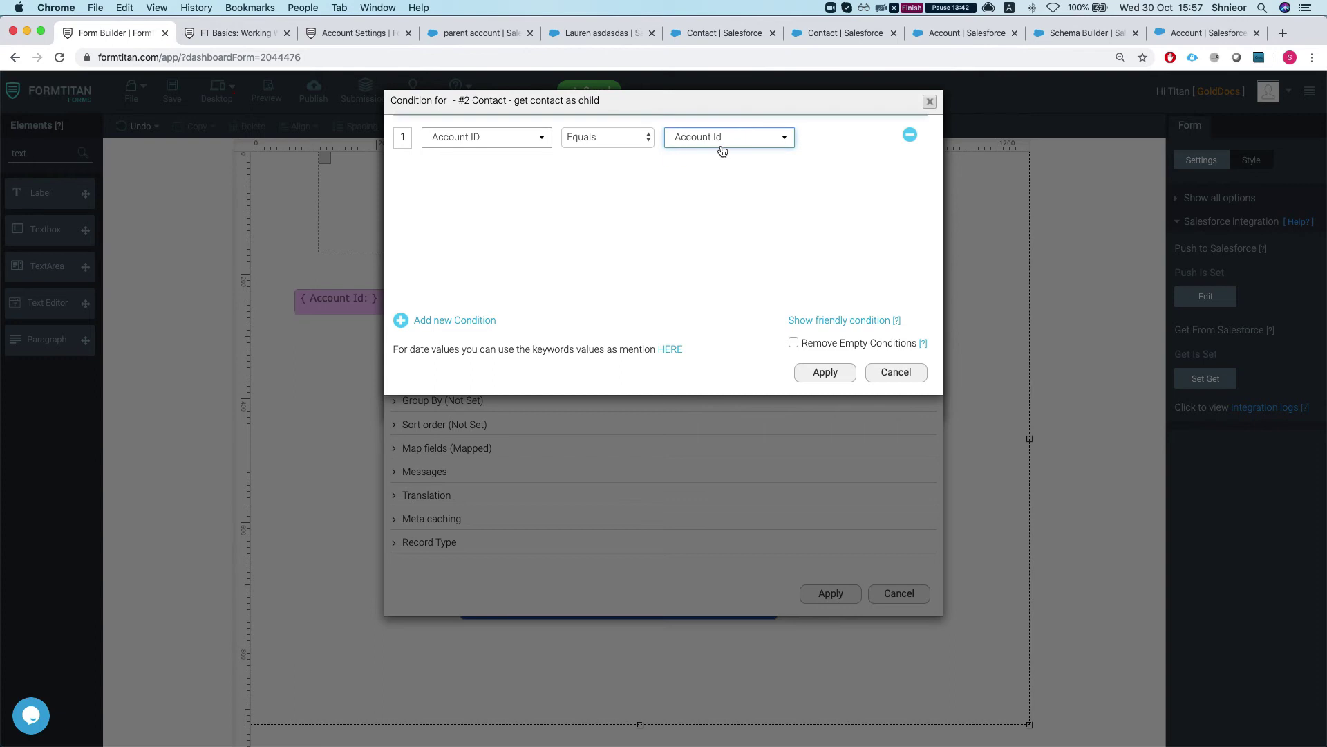
pyautogui.click(837, 372)
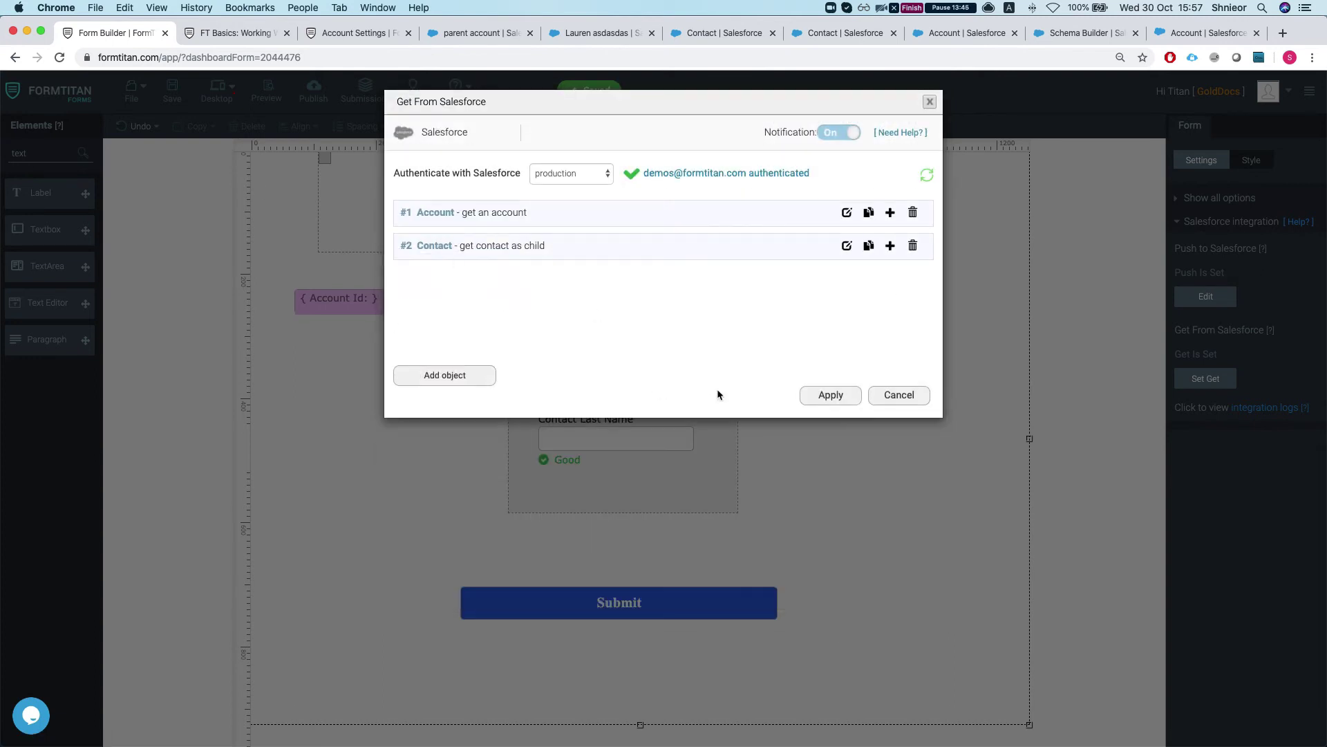
pyautogui.click(821, 397)
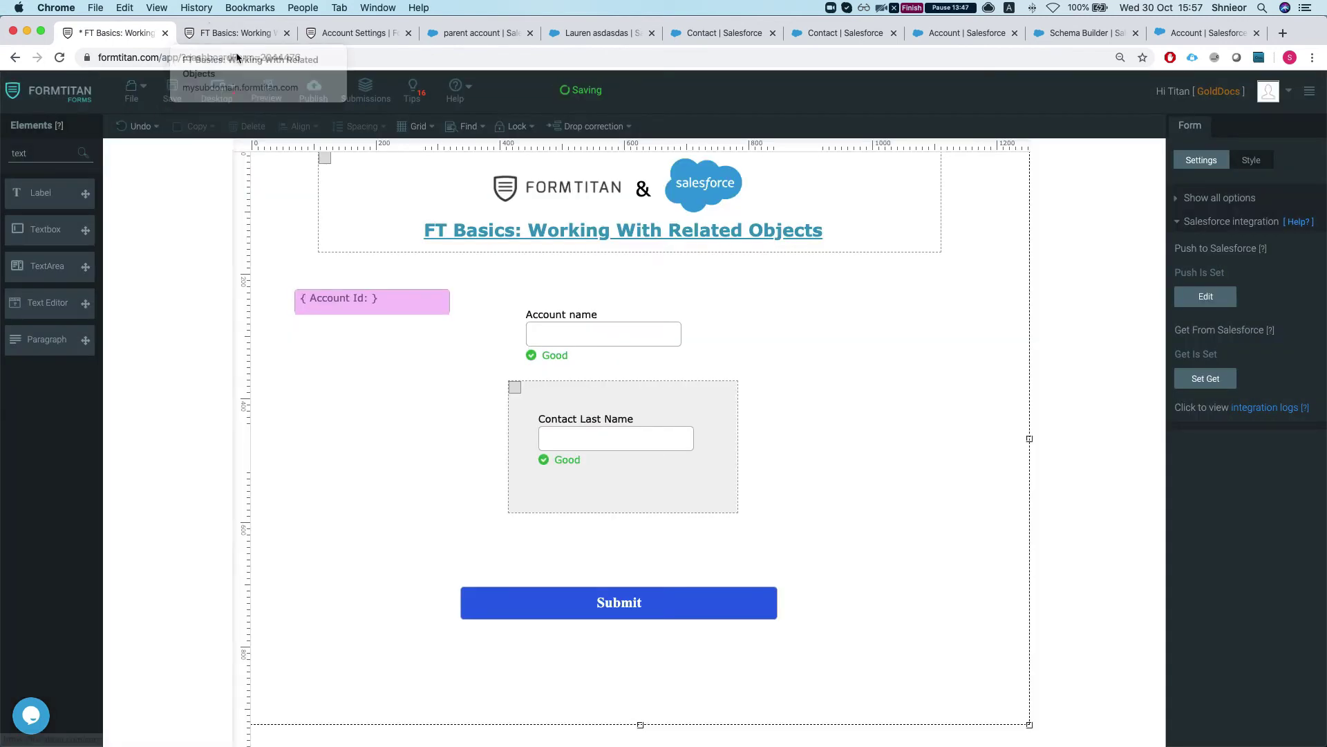
# Check the published form's section for the contacts retrieved by the top-level Contact get.
pyautogui.click(266, 34)
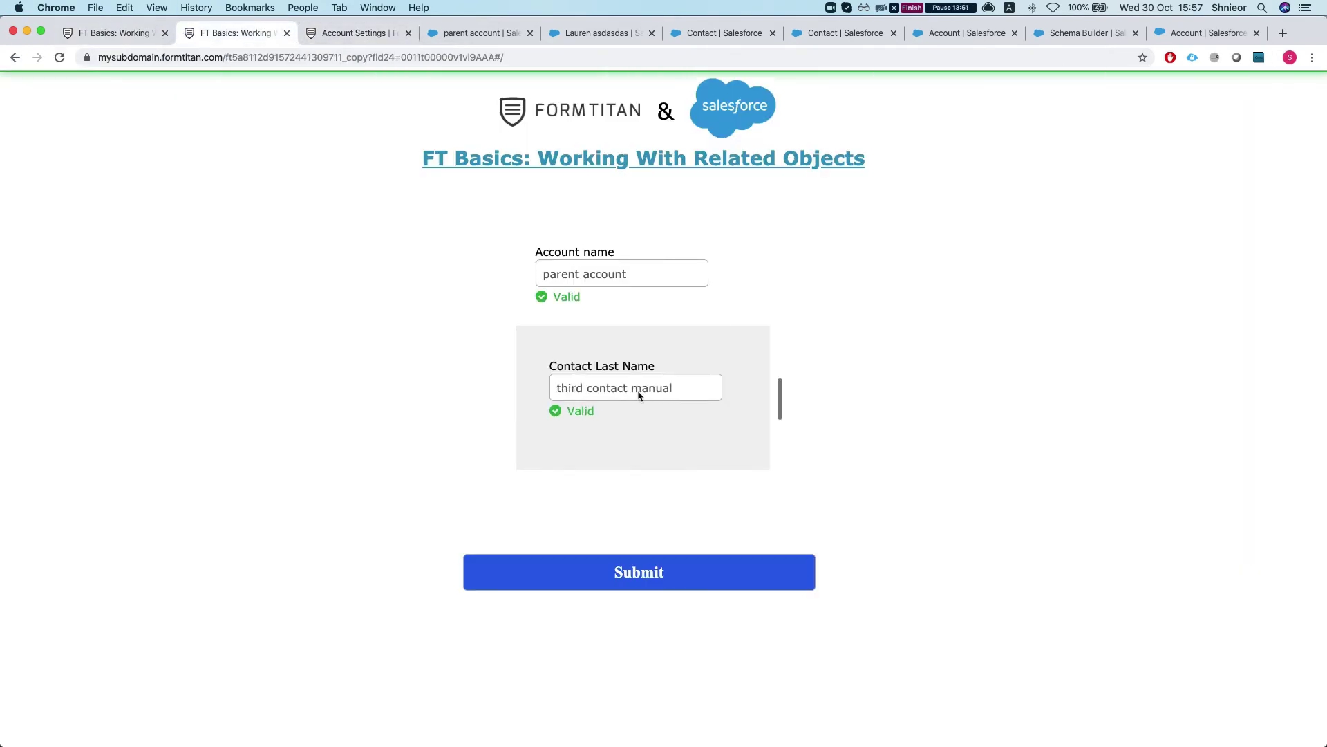
pyautogui.scroll(3, 605, 373)
pyautogui.scroll(-3, 590, 391)
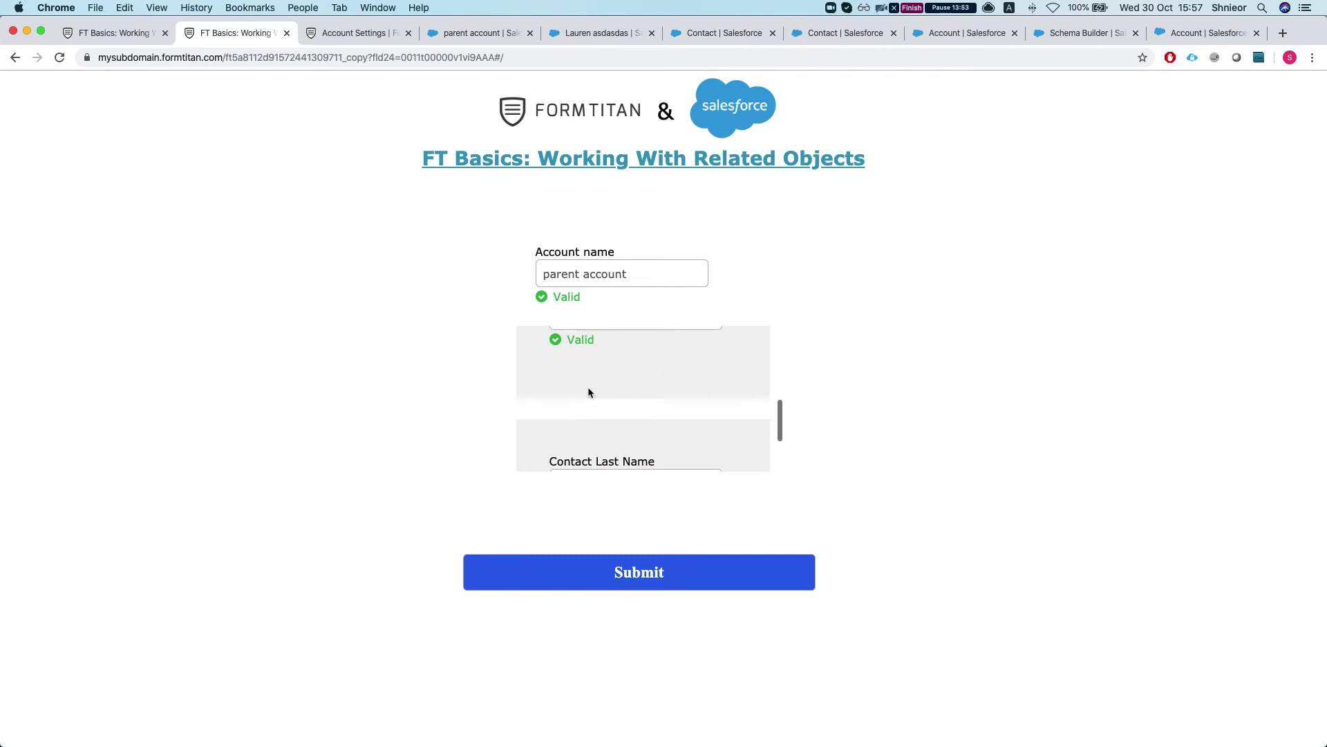
pyautogui.scroll(3, 594, 372)
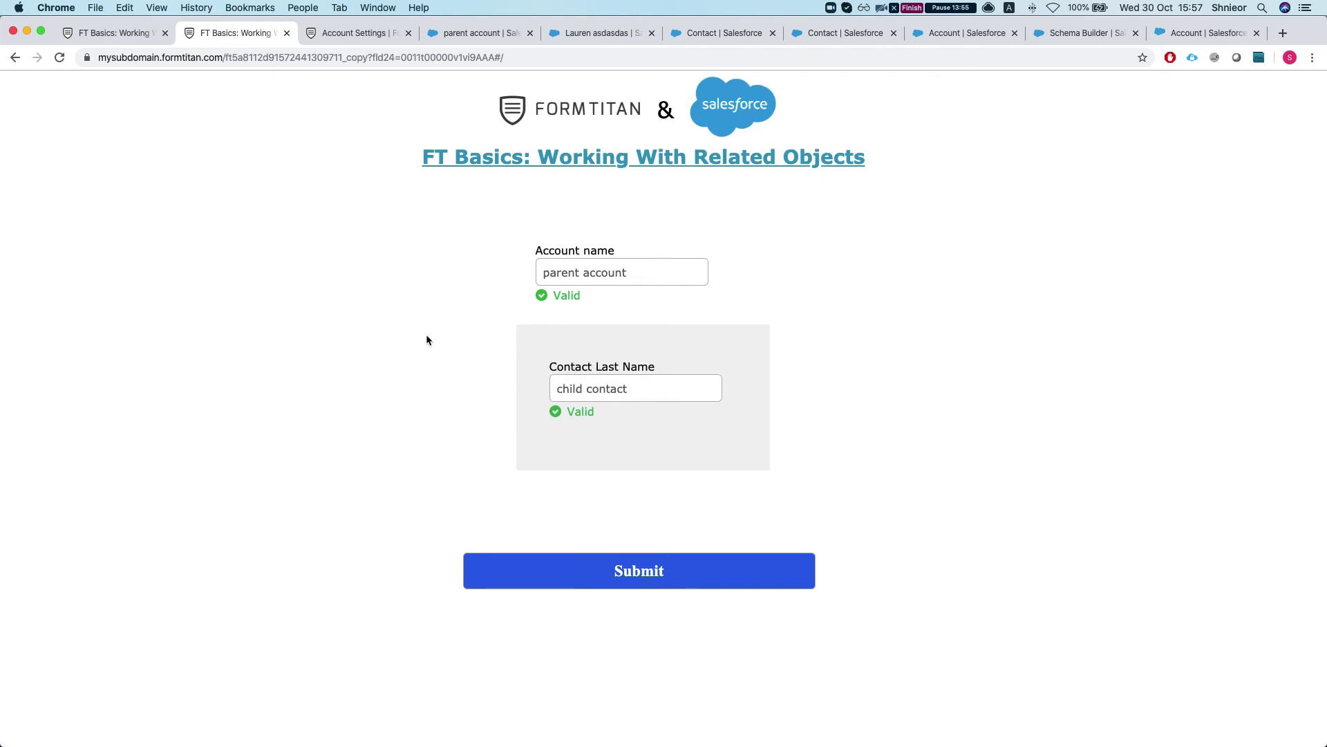
pyautogui.scroll(-5, 681, 404)
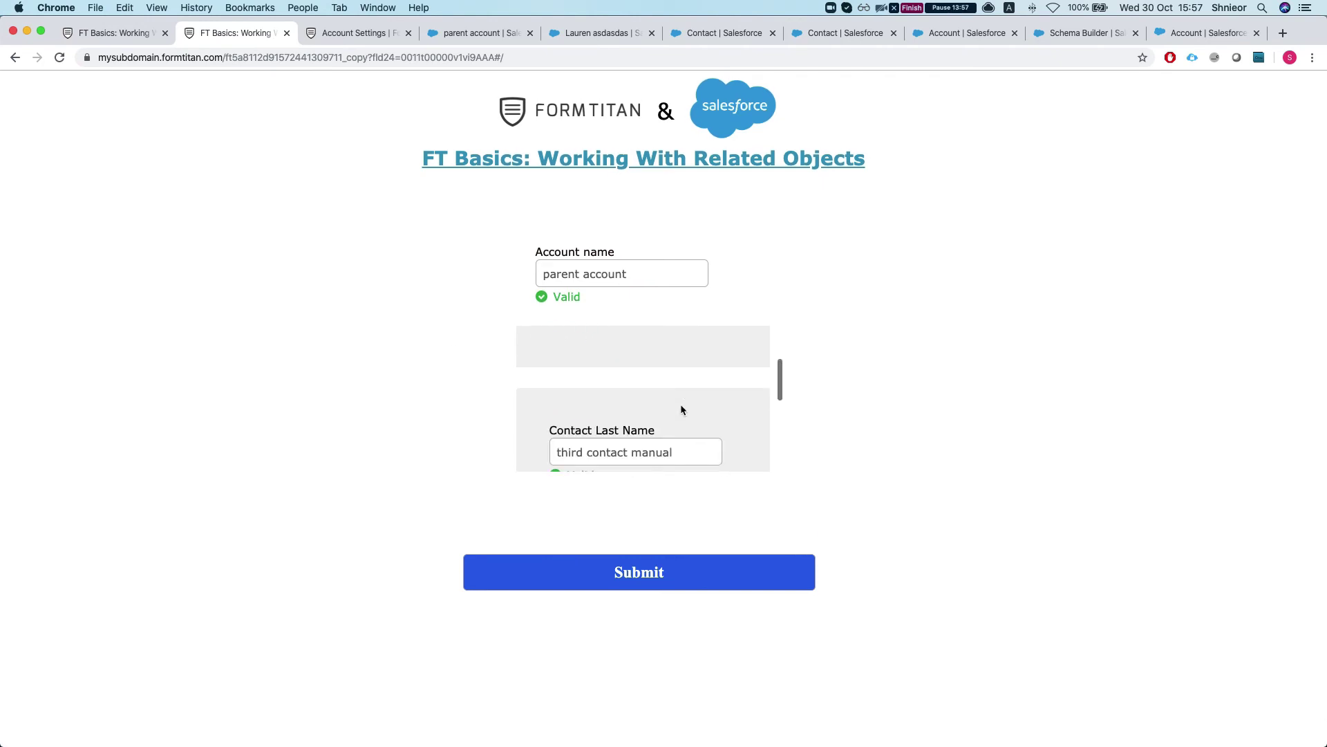
# In the form builder, shift the contact section and Account name field to the left, widen the Account name field, and save the form.
pyautogui.click(89, 35)
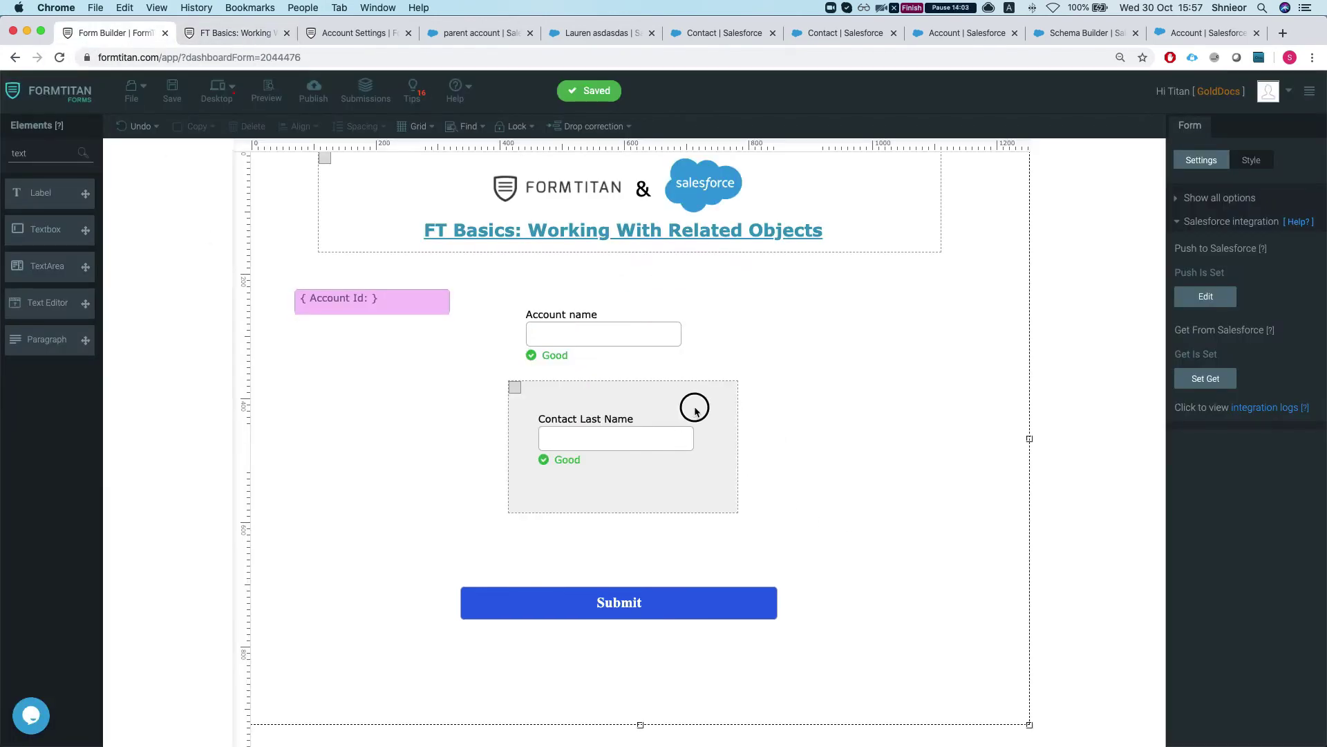
pyautogui.moveTo(695, 408); pyautogui.dragTo(676, 406)
pyautogui.moveTo(612, 340); pyautogui.dragTo(563, 345)
pyautogui.moveTo(651, 337); pyautogui.dragTo(731, 336)
pyautogui.click(384, 454)
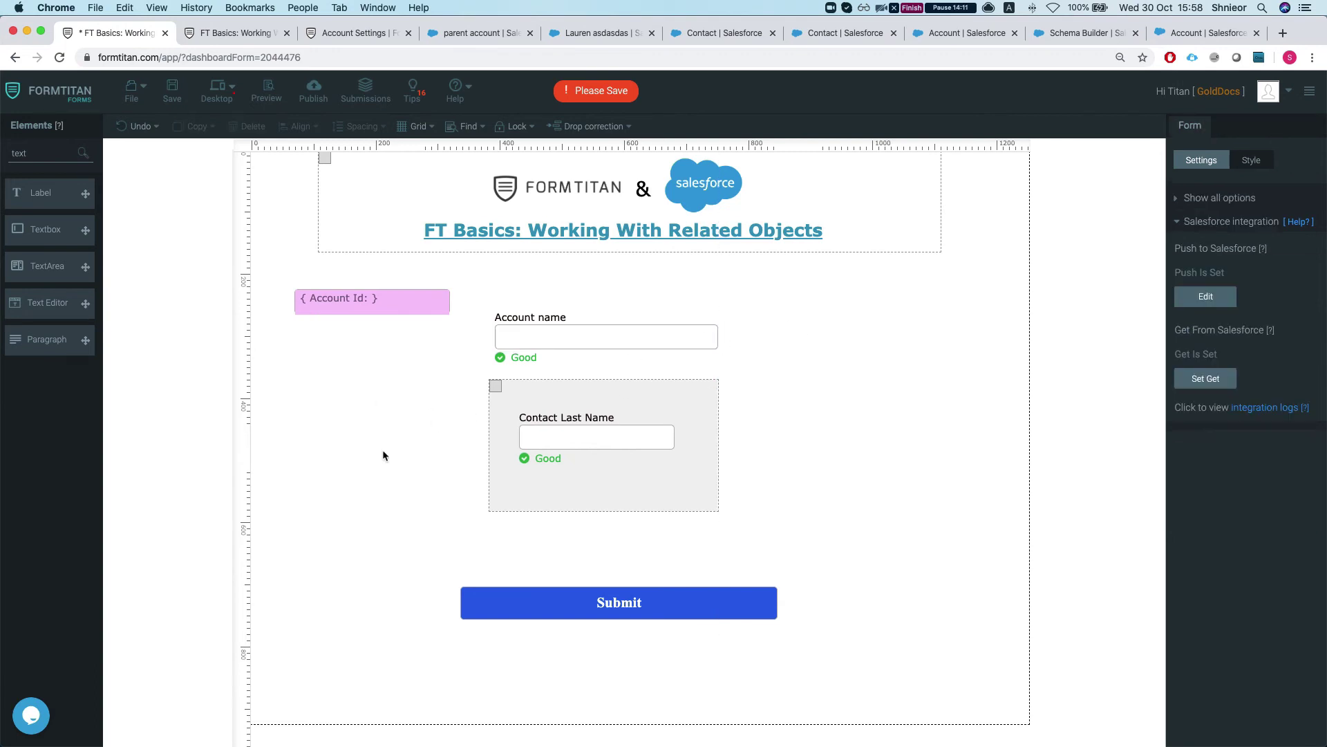
pyautogui.click(177, 100)
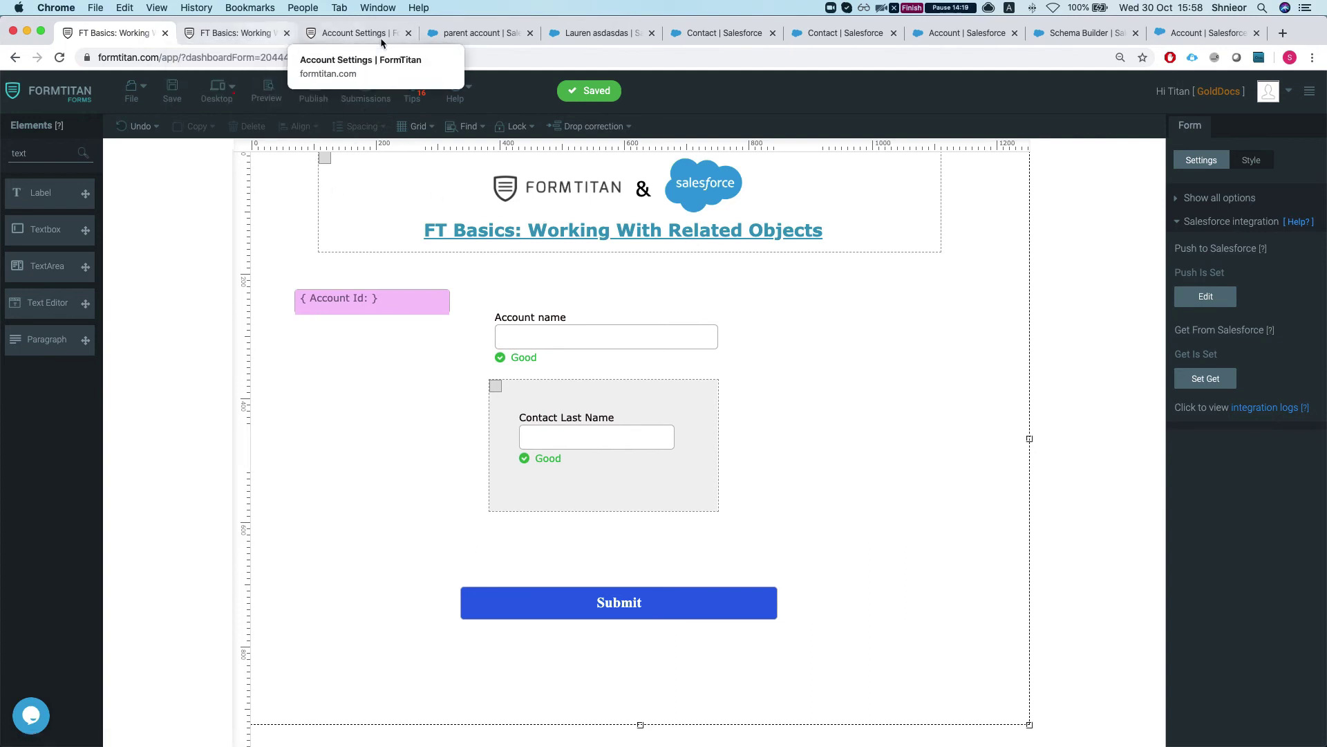
# Switch to the Salesforce contact record and open Salesforce Setup.
pyautogui.click(349, 32)
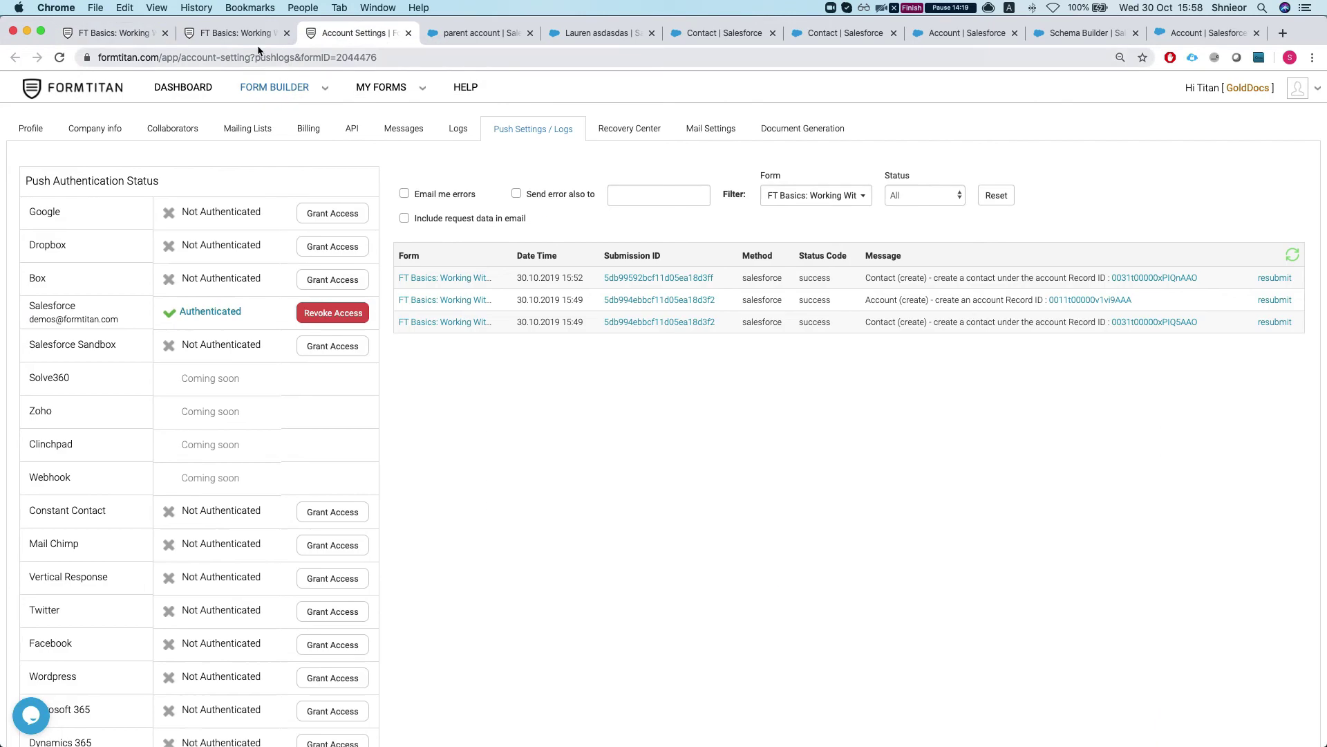
pyautogui.click(588, 32)
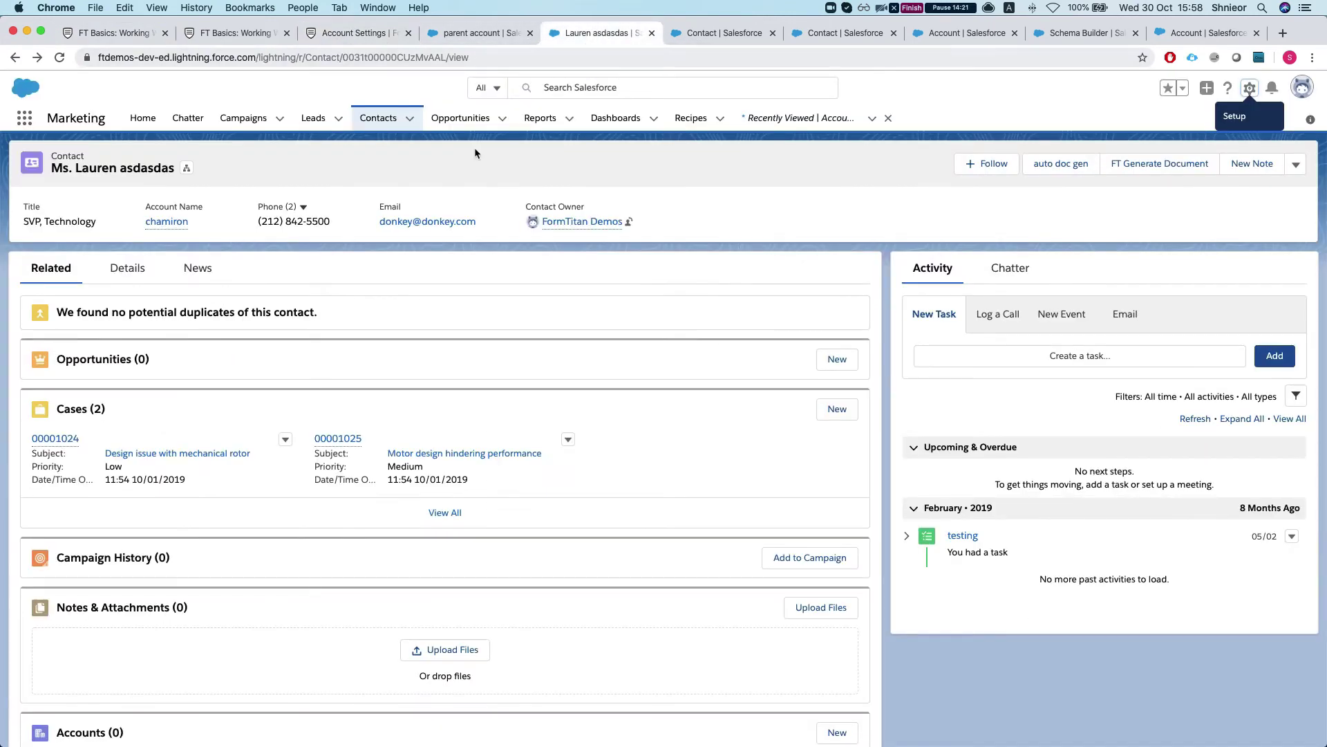
pyautogui.click(1251, 90)
pyautogui.click(1196, 131)
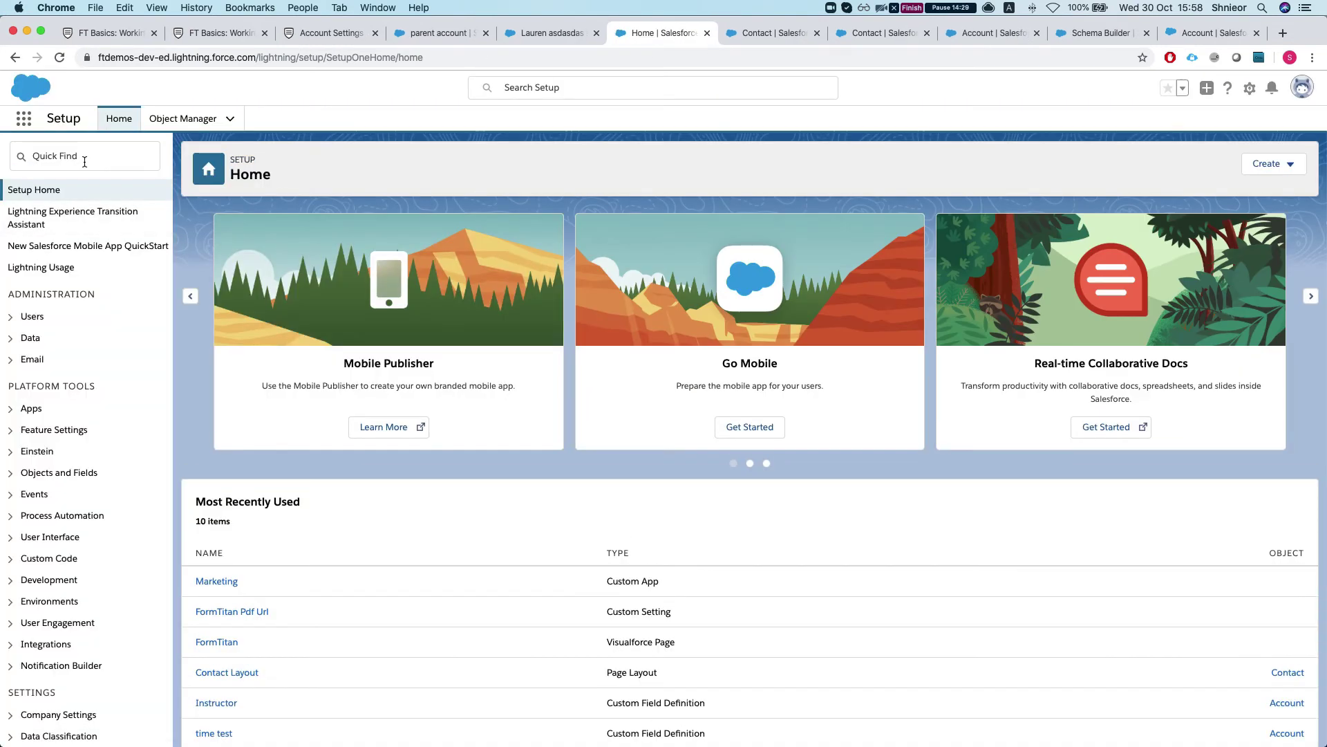
# Search Setup for "object" and open the Object Manager.
pyautogui.click(84, 162)
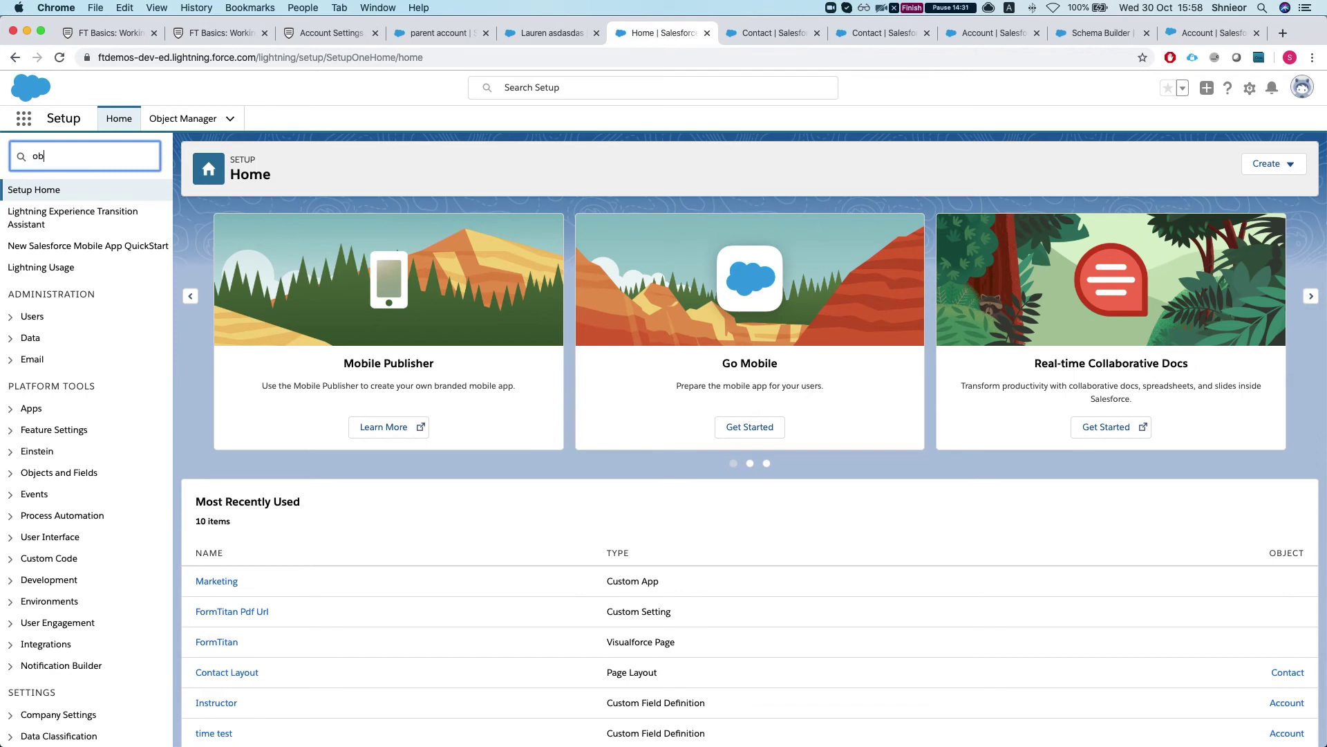
pyautogui.write('object')
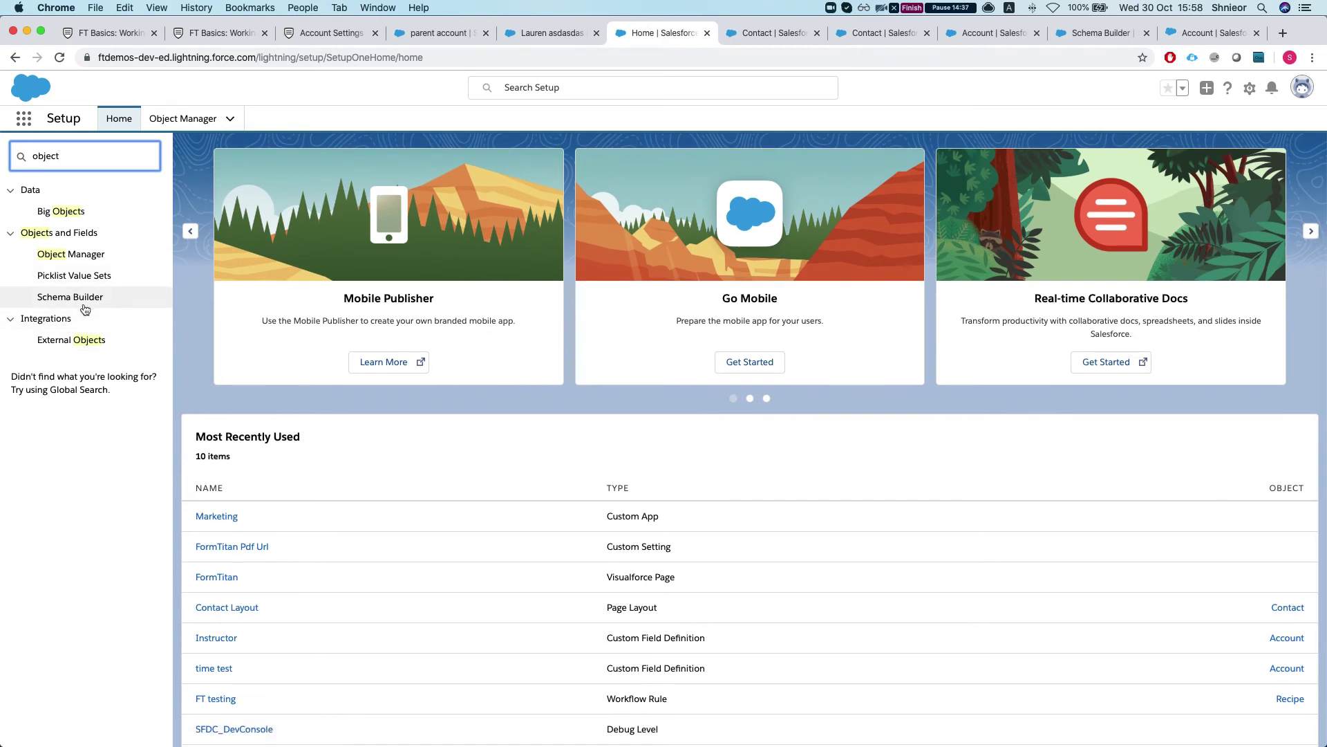
pyautogui.click(88, 256)
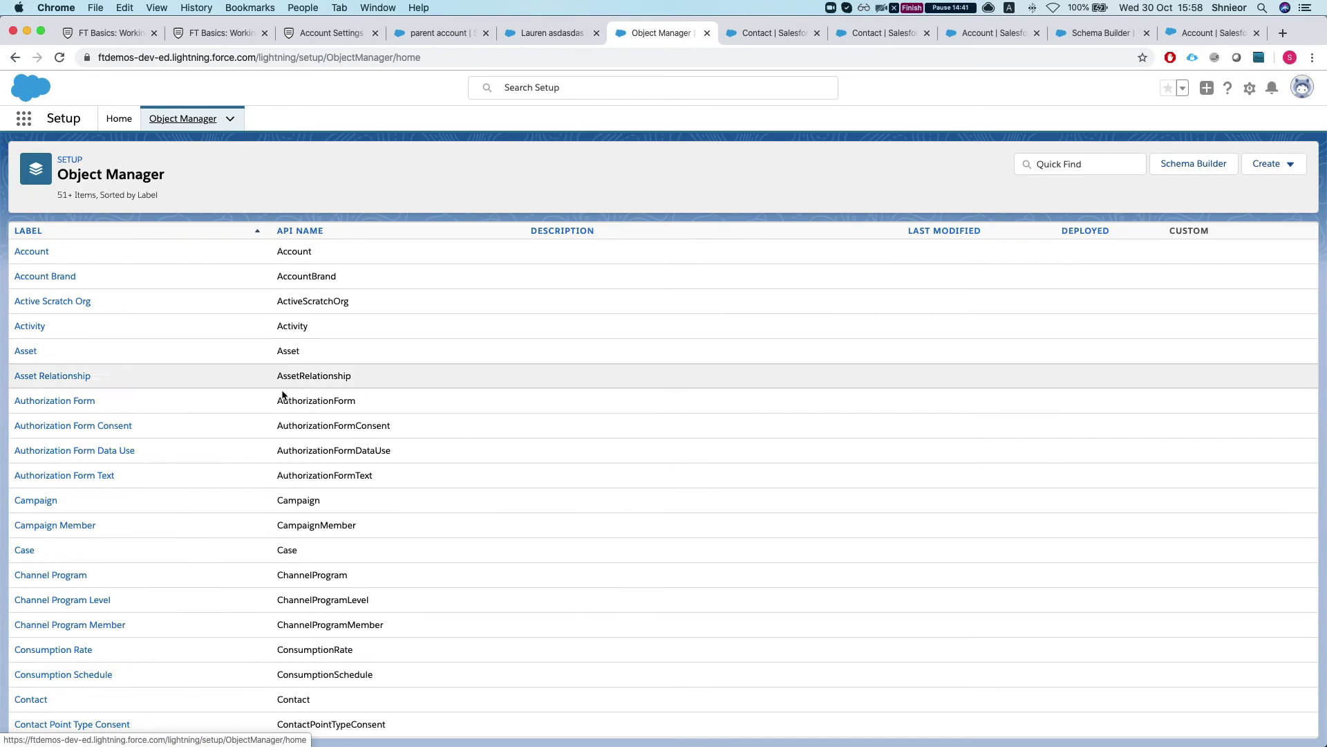
# Open the custom Recipe object in a separate browser tab and examine its fields and relationships for a link to another object.
pyautogui.scroll(-15, 164, 408)
pyautogui.scroll(-5, 166, 413)
pyautogui.press('super+f')
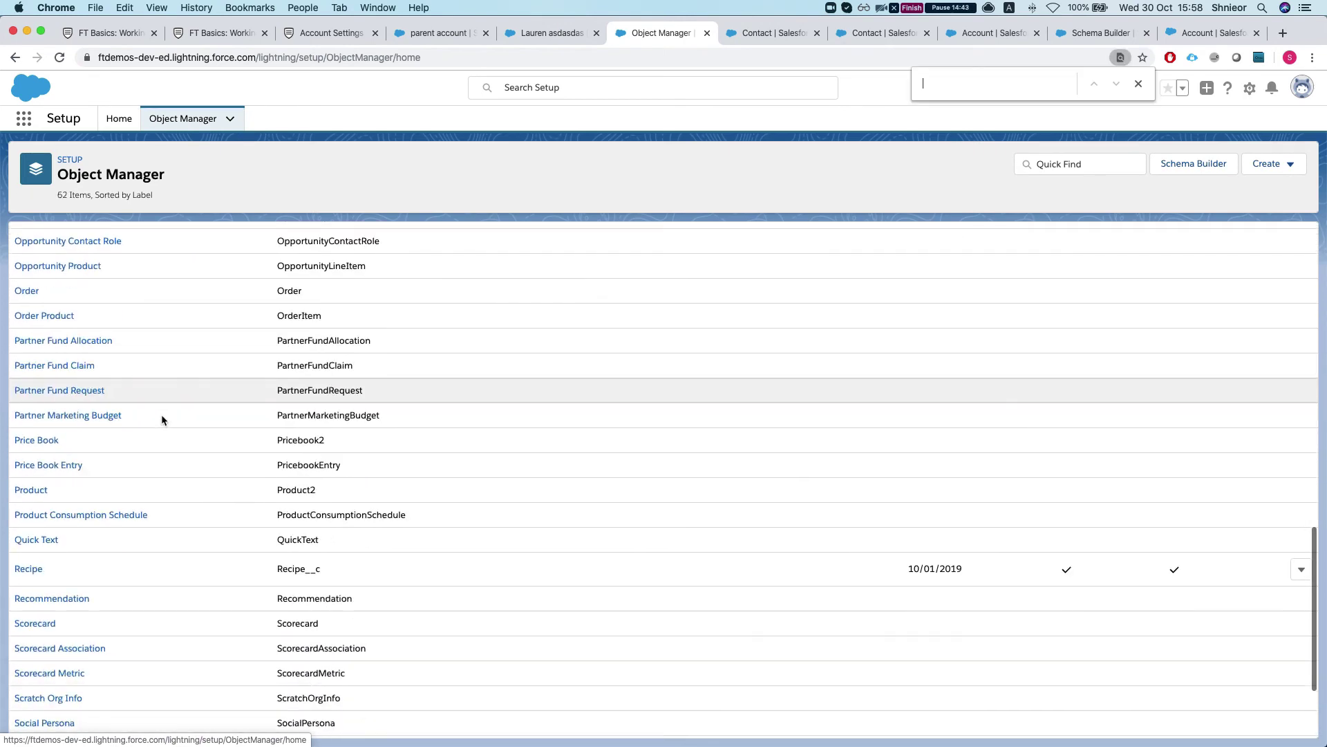
pyautogui.scroll(-3, 298, 538)
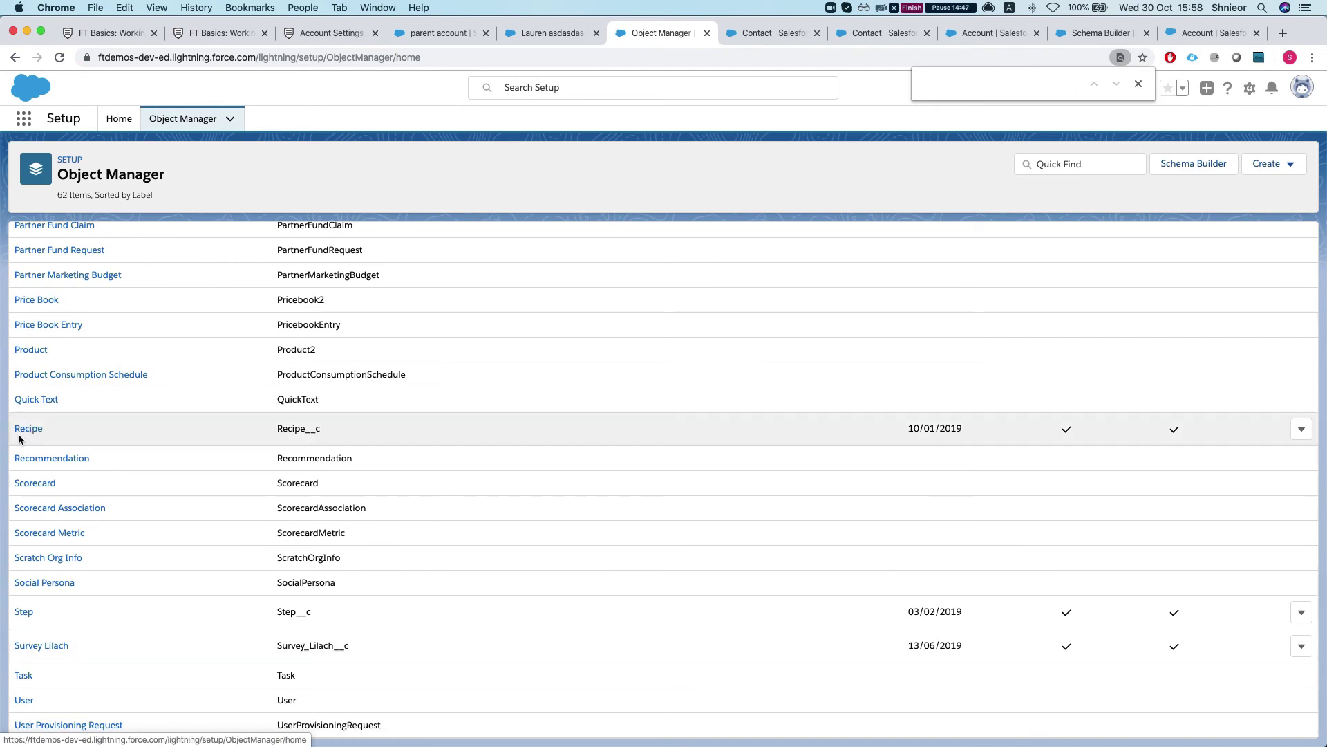
pyautogui.keyDown('super'); pyautogui.click(18, 432); pyautogui.keyUp('super')
pyautogui.click(692, 35)
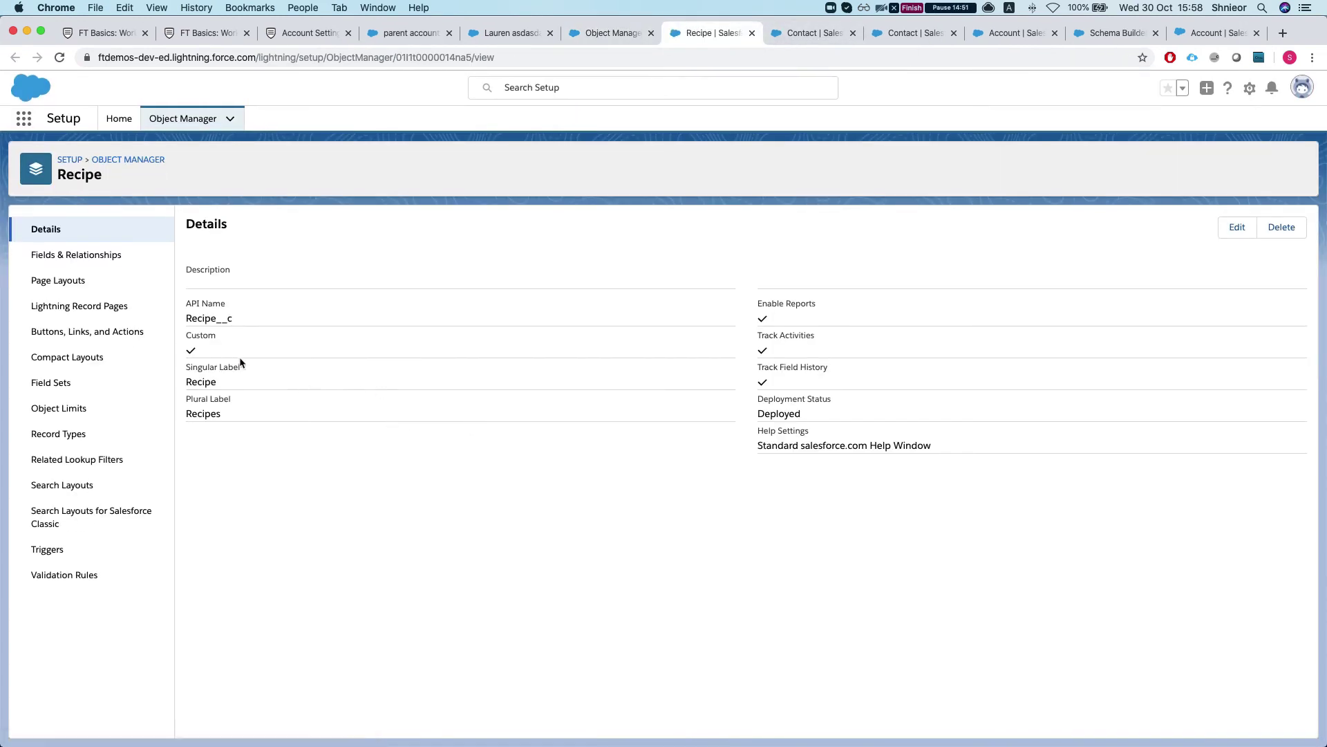
pyautogui.click(80, 254)
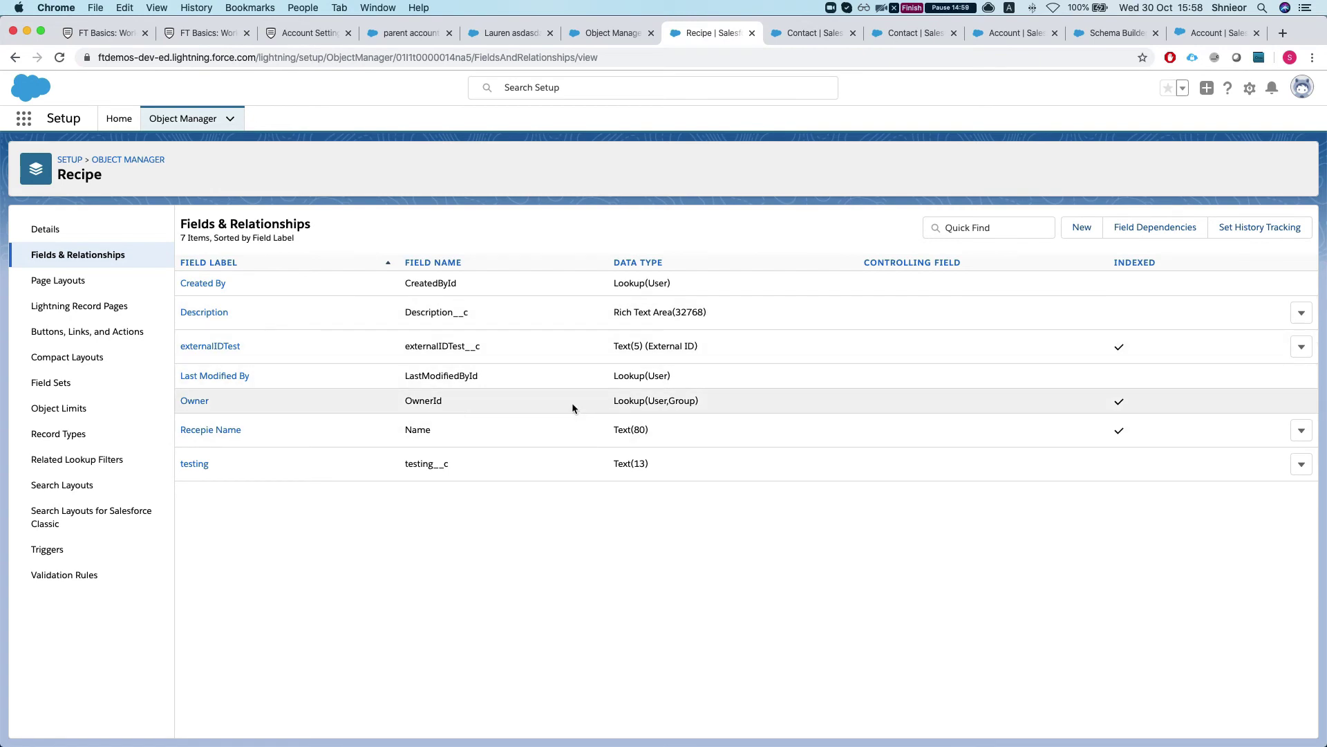
pyautogui.moveTo(397, 400); pyautogui.dragTo(443, 403)
pyautogui.click(443, 404)
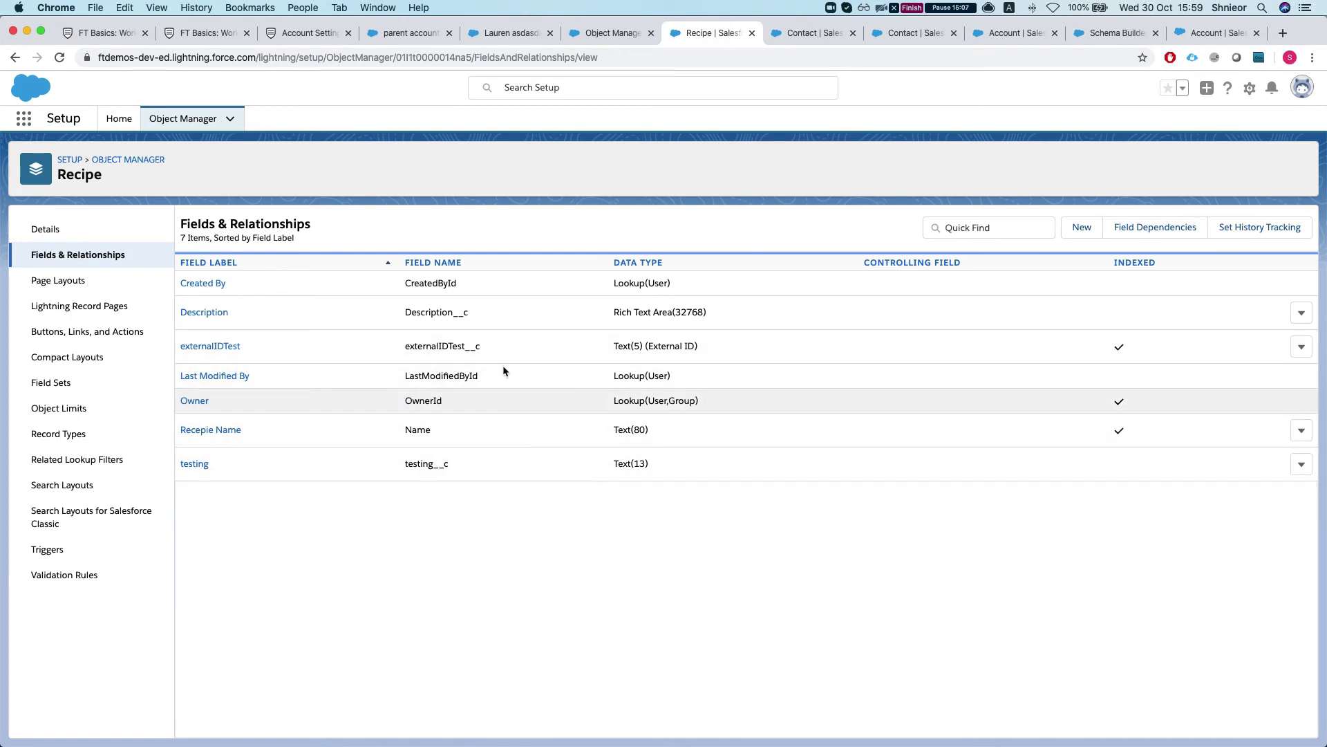
# Return to the Object Manager list and look through the custom objects around Ingredient and Recipe.
pyautogui.click(600, 36)
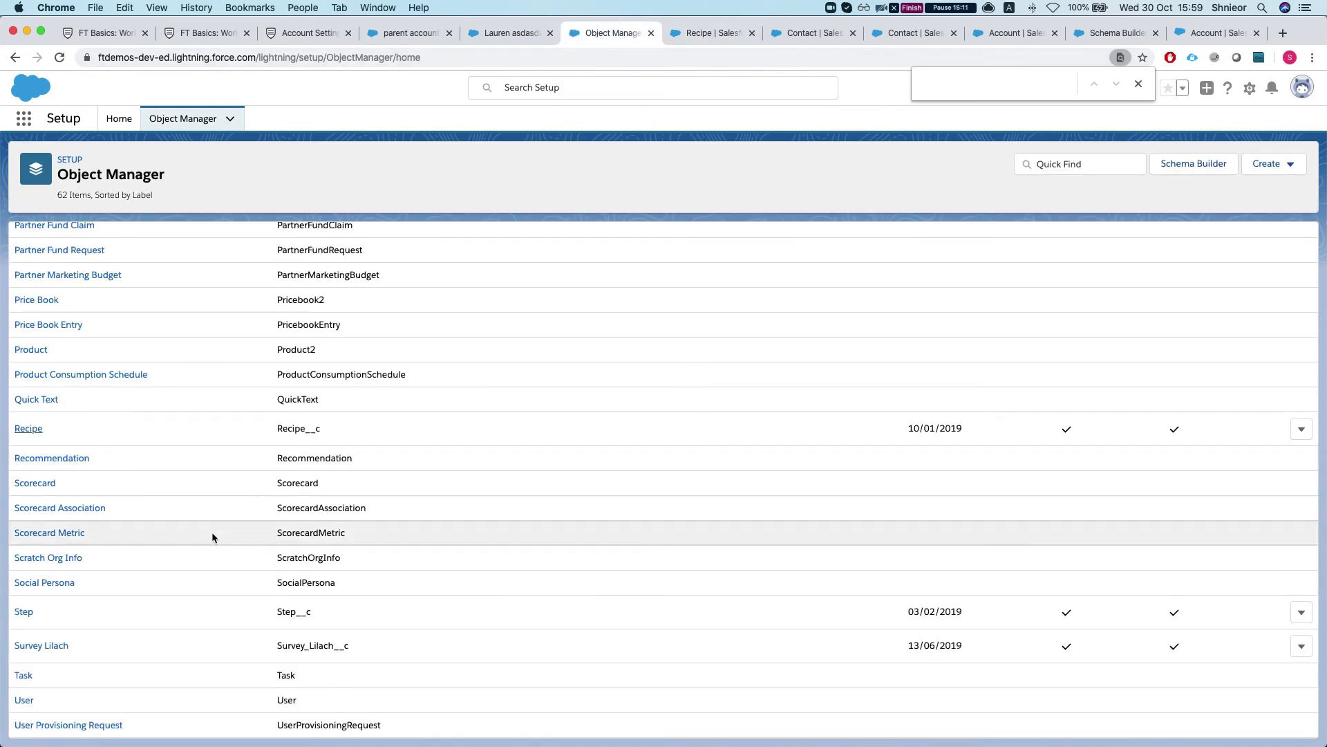
pyautogui.scroll(5, 212, 533)
pyautogui.scroll(4, 288, 462)
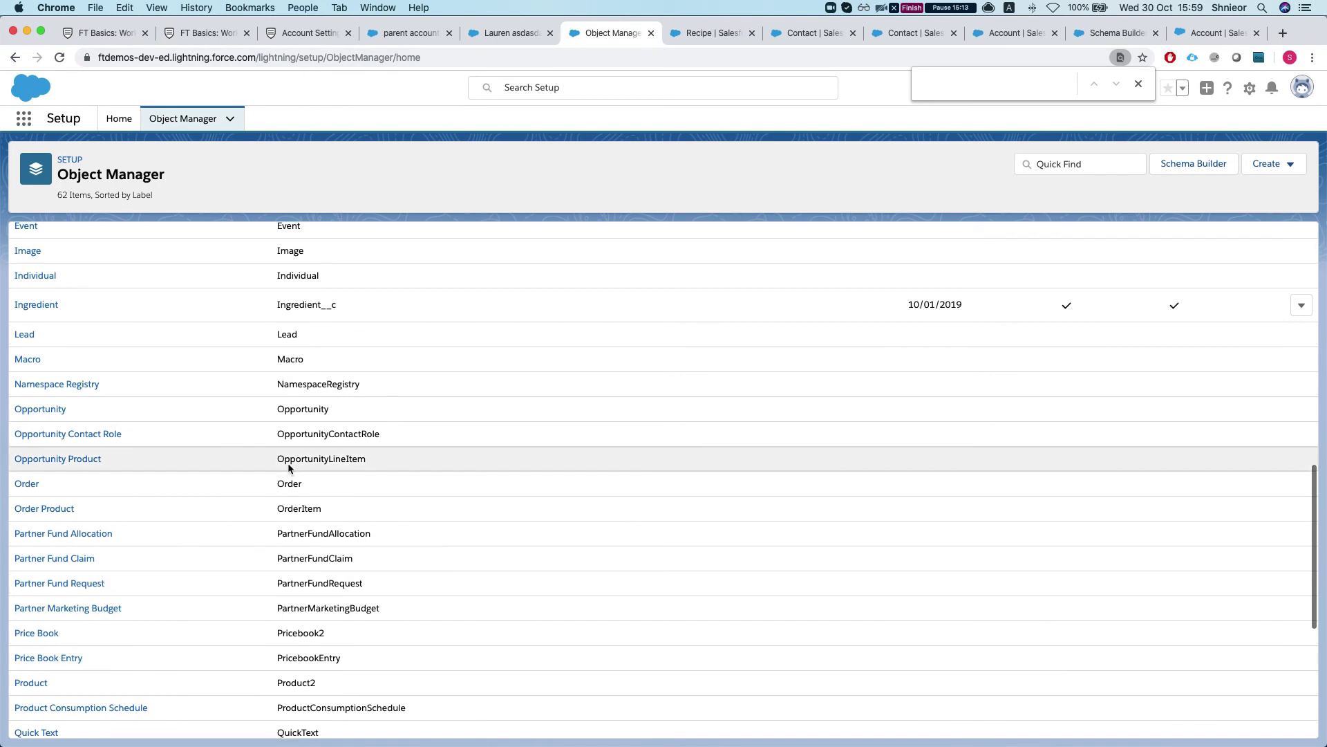
pyautogui.scroll(-8, 277, 479)
pyautogui.scroll(-3, 277, 479)
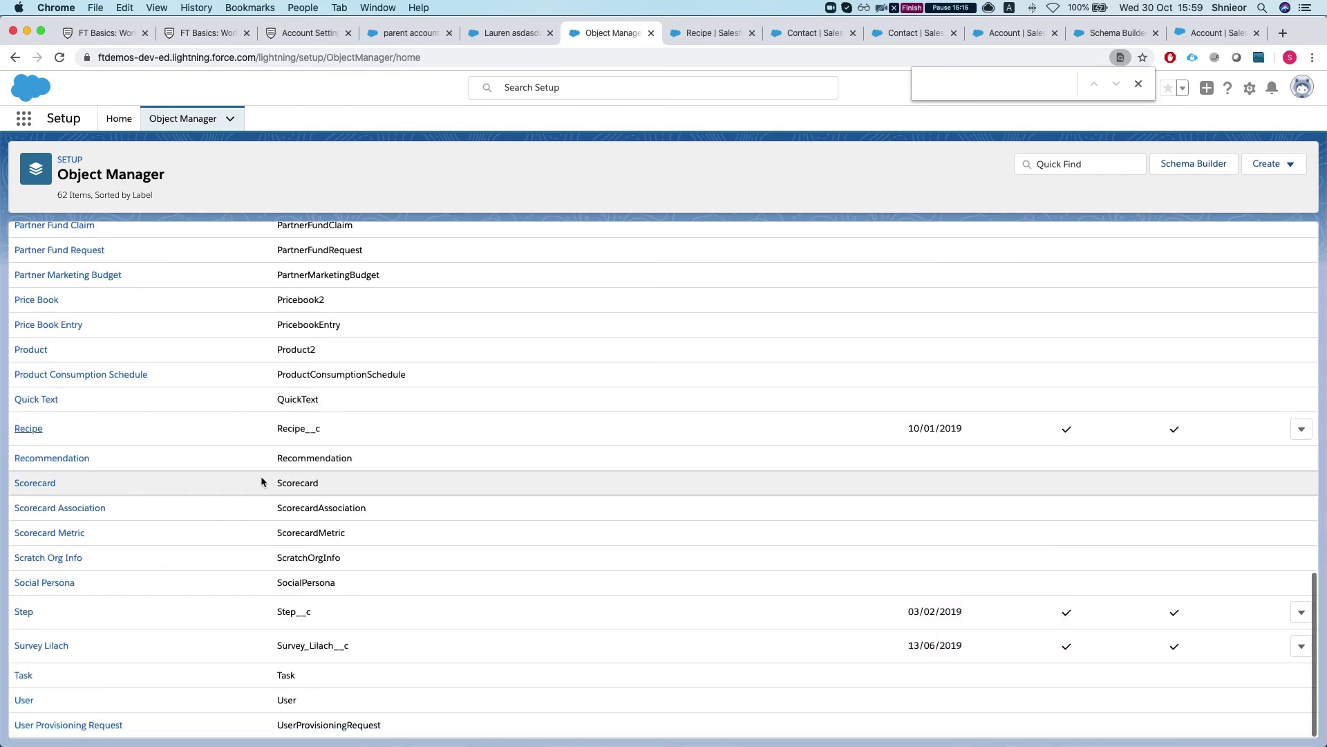
# Switch to the Schema Builder and remove the Contact object from the diagram.
pyautogui.click(408, 33)
pyautogui.click(508, 35)
pyautogui.click(816, 33)
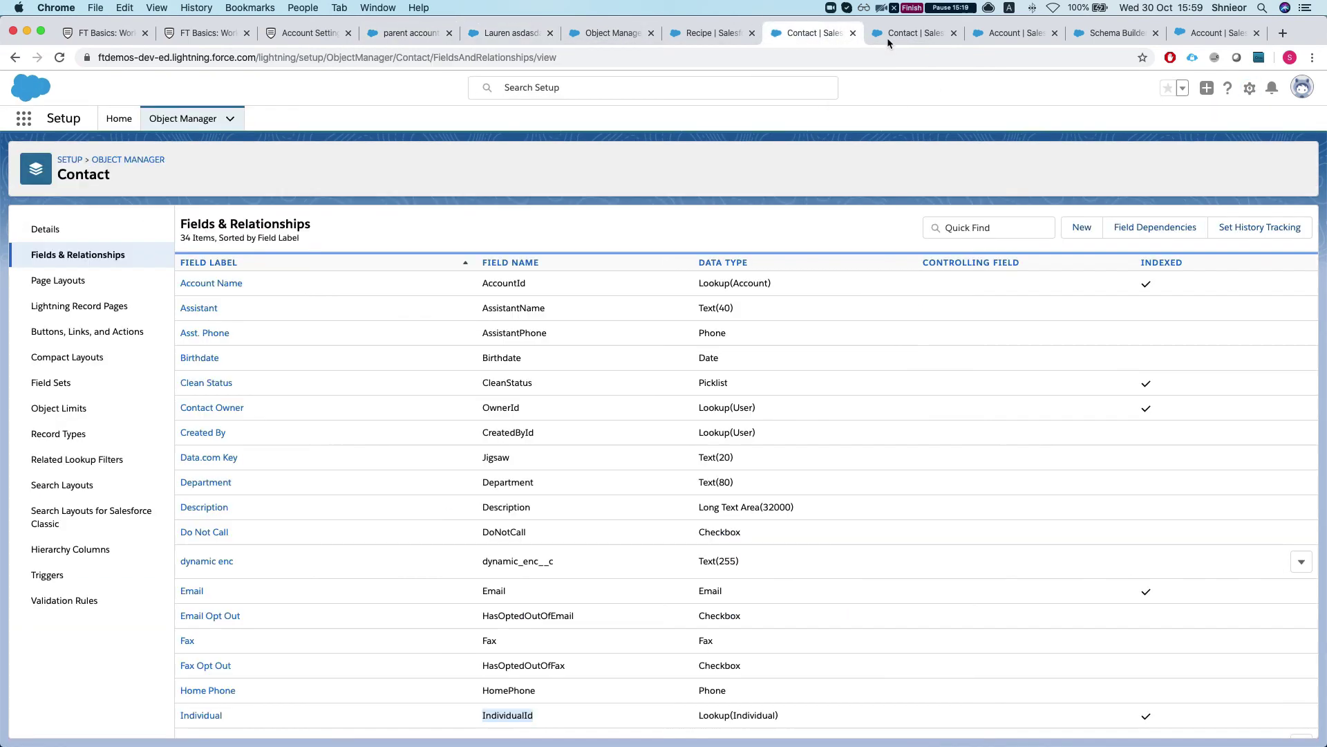
pyautogui.click(996, 36)
pyautogui.click(1086, 34)
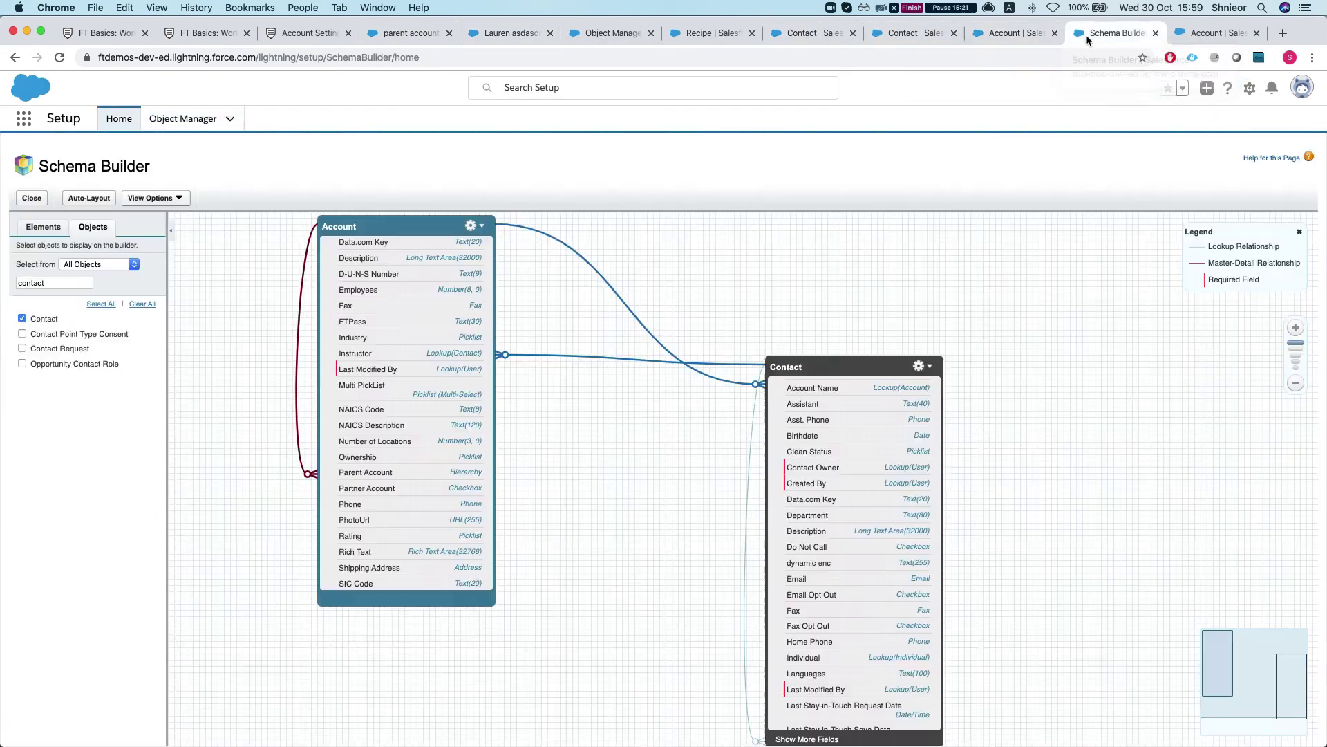
pyautogui.click(142, 304)
# Filter the Schema Builder's object list and add the Recipe and Ingredient objects to the diagram.
pyautogui.doubleClick(67, 288)
pyautogui.write('rec')
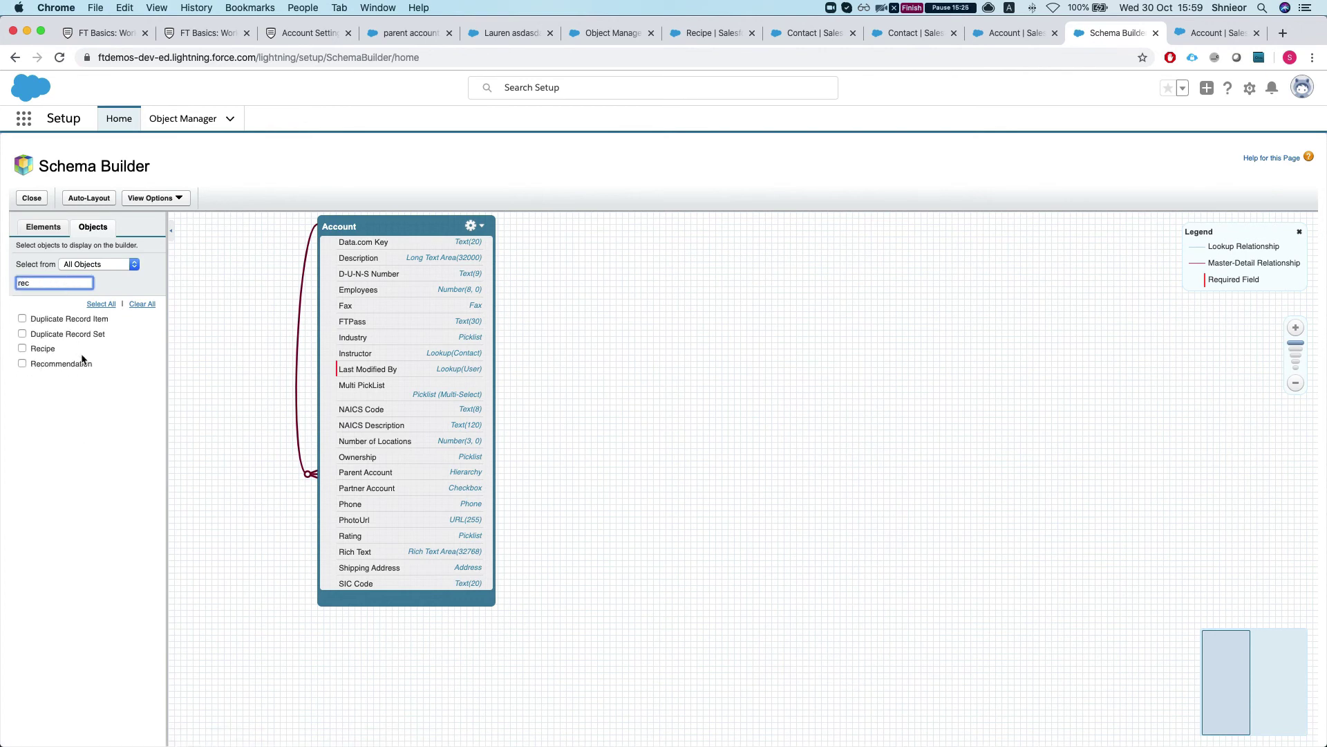
pyautogui.click(23, 349)
pyautogui.click(43, 283)
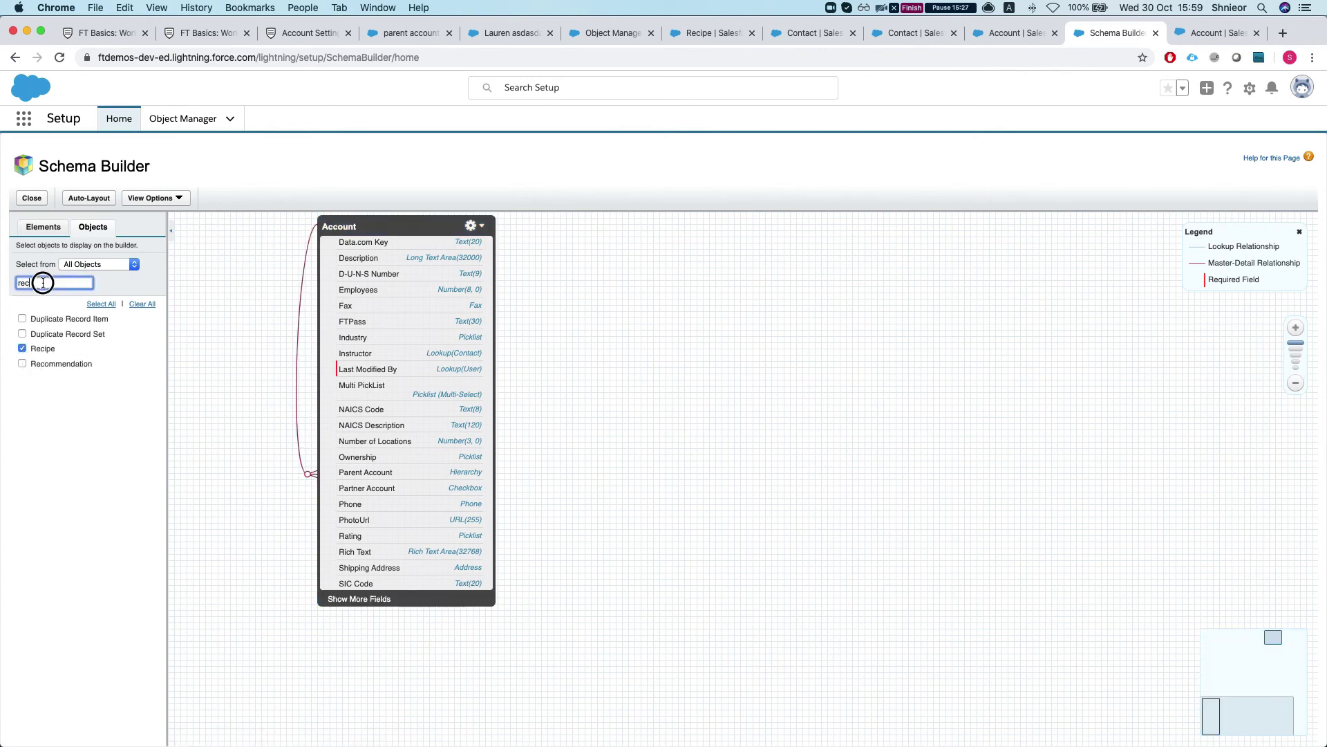
pyautogui.write('in')
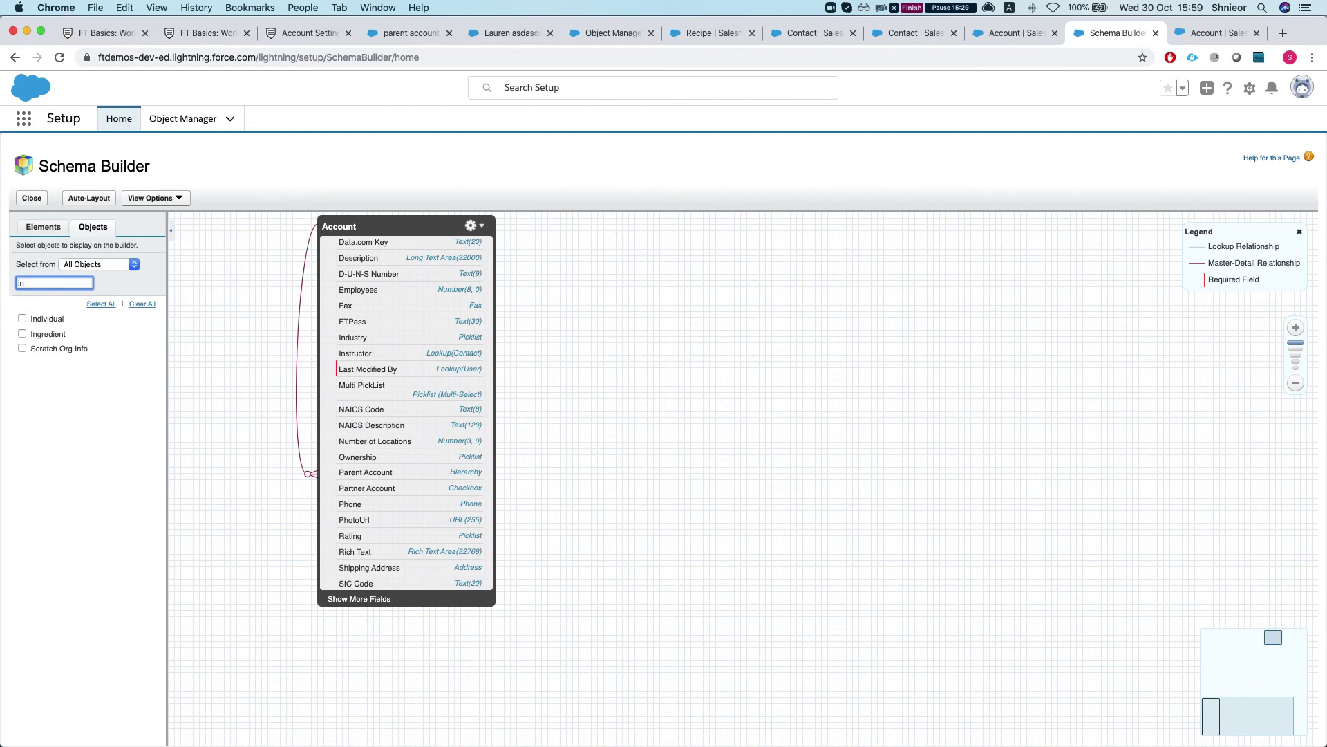
pyautogui.click(21, 334)
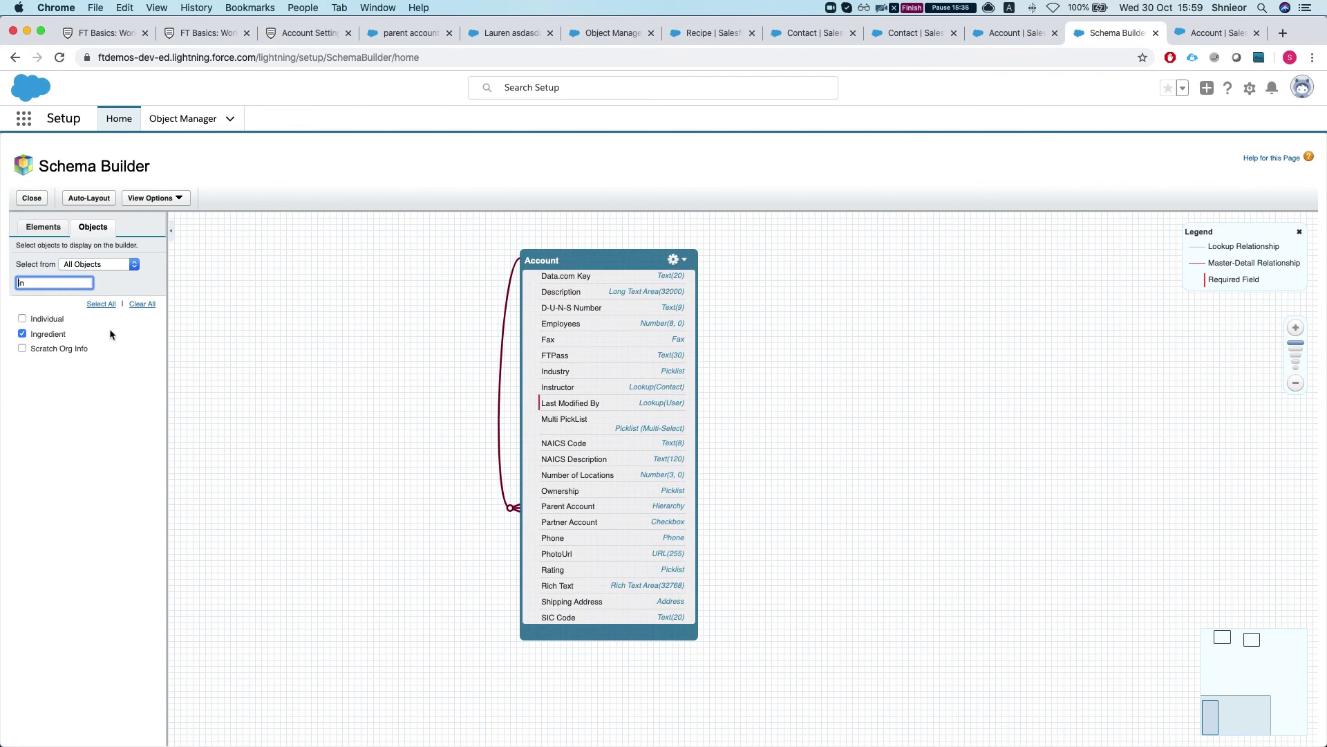
# Filter the object list by "acc" and remove the Account object from the diagram.
pyautogui.click(138, 288)
pyautogui.doubleClick(60, 283)
pyautogui.write('acc')
pyautogui.click(23, 320)
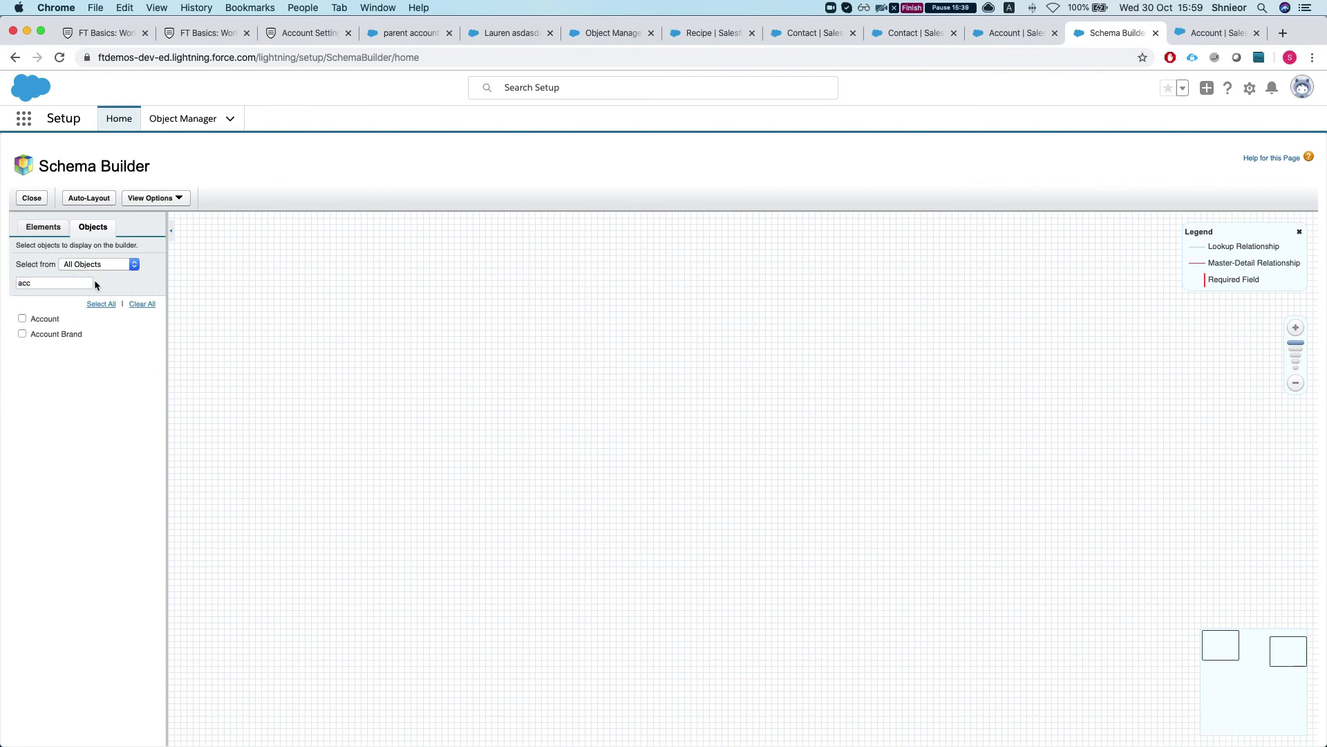
# Locate the Ingredient and Recipe objects on the schema canvas and arrange them side by side at a readable zoom.
pyautogui.click(89, 282)
pyautogui.click(1296, 383)
pyautogui.click(1297, 383)
pyautogui.click(1228, 655)
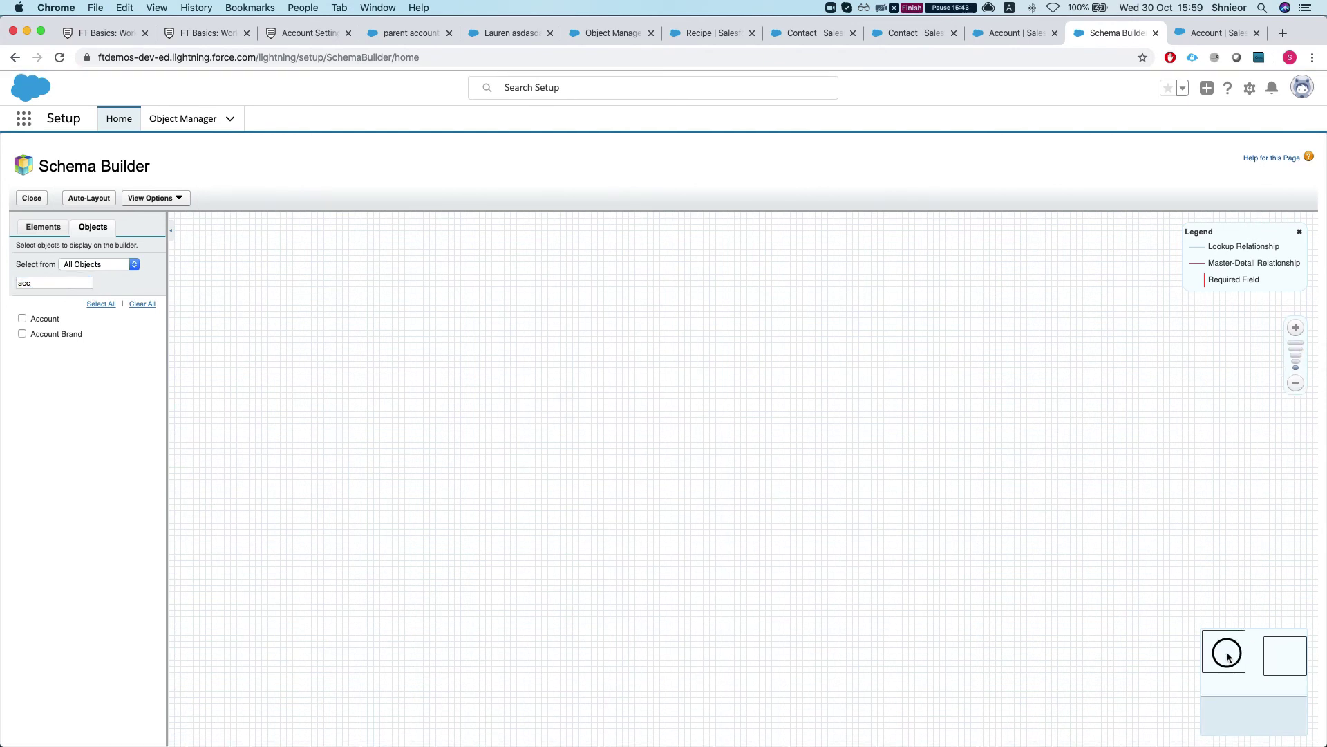
pyautogui.click(1296, 328)
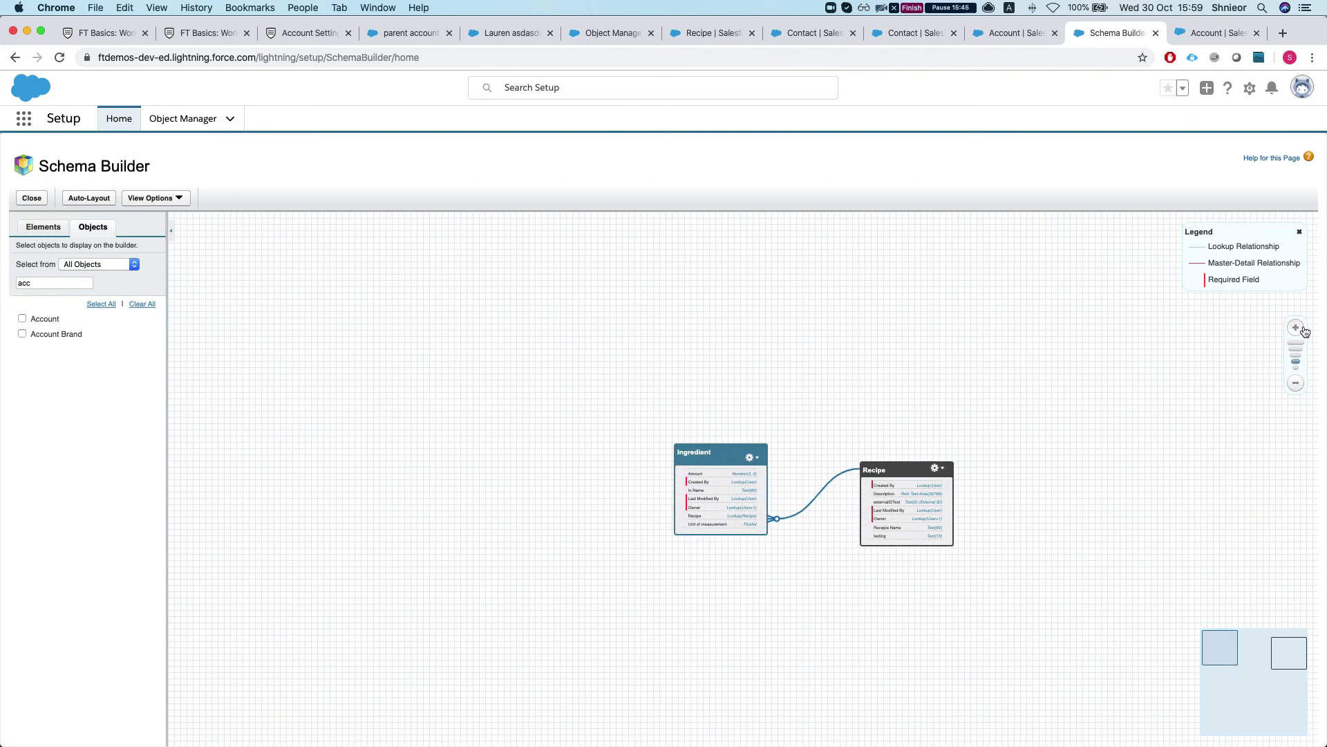
pyautogui.click(1297, 328)
pyautogui.moveTo(658, 432); pyautogui.dragTo(494, 415)
pyautogui.moveTo(1068, 460); pyautogui.dragTo(936, 393)
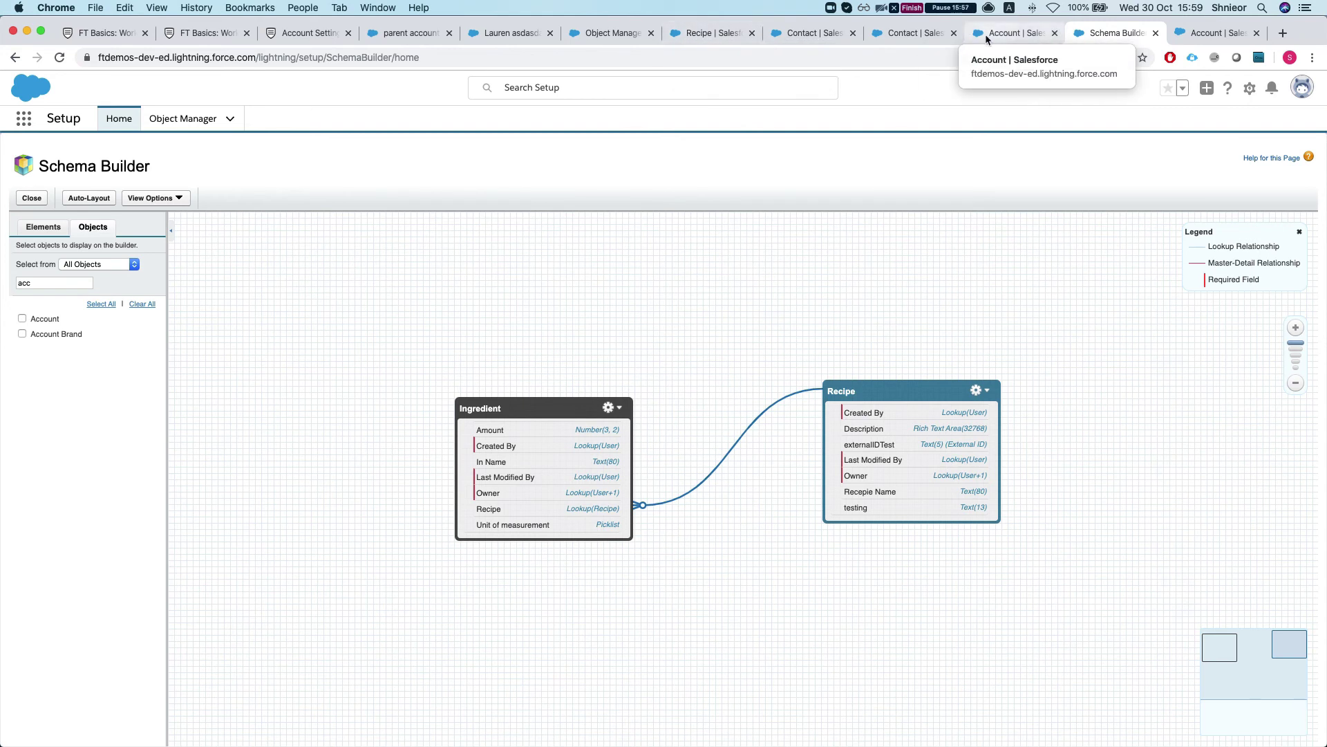
# Close the browser tabs of the parent account, the contact record and the Recipe object.
pyautogui.click(473, 38)
pyautogui.click(430, 38)
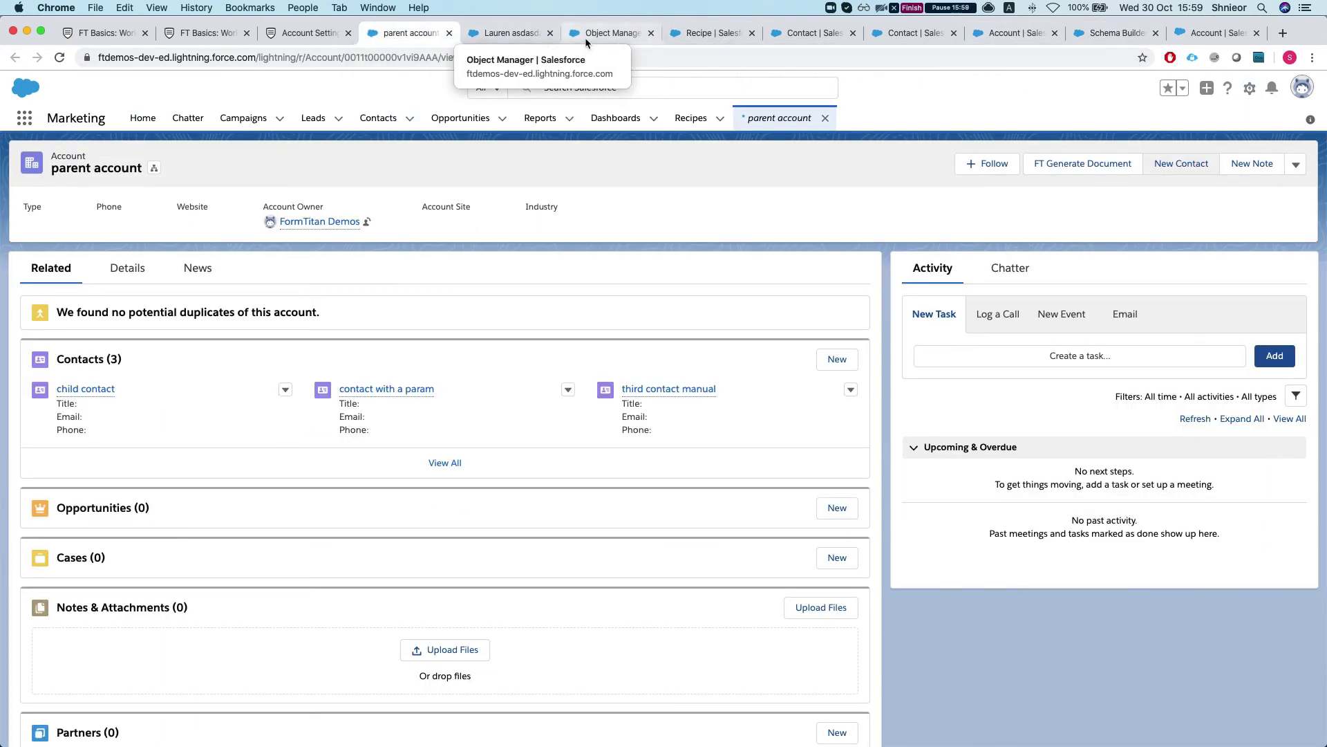
pyautogui.click(706, 33)
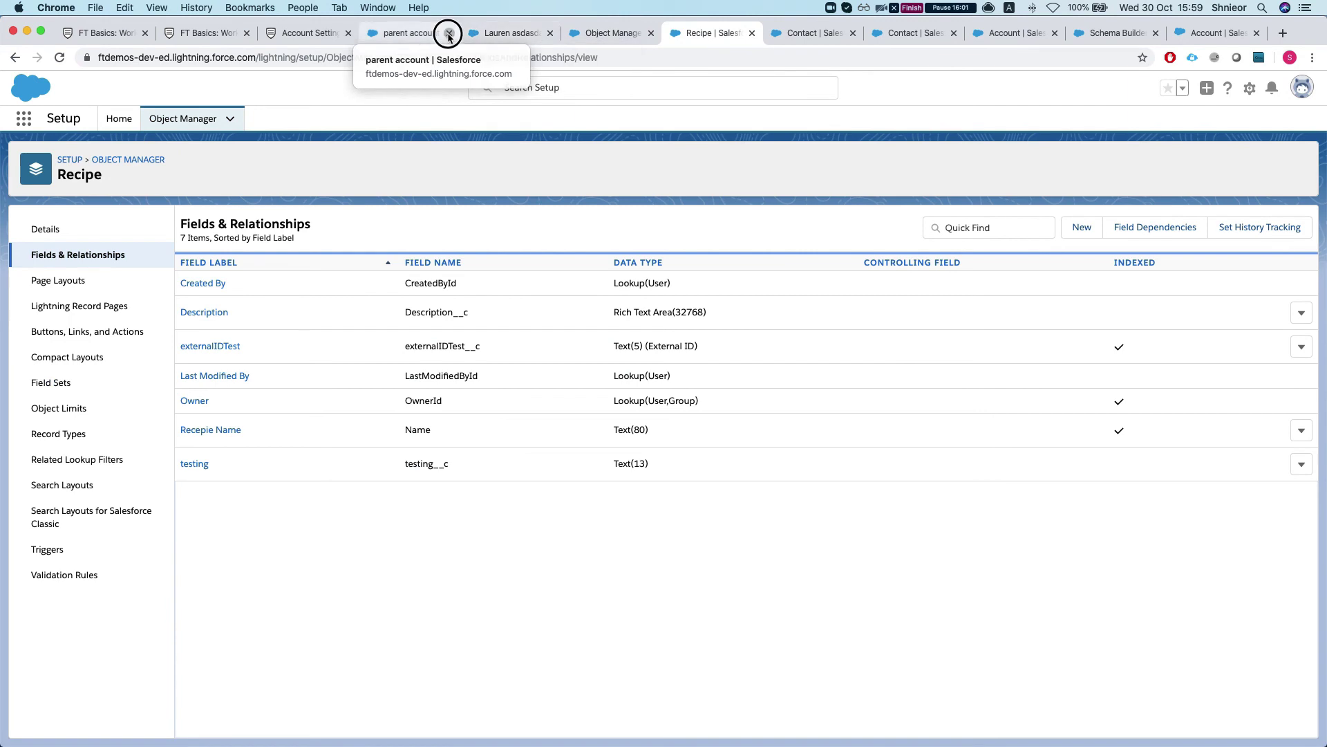
pyautogui.click(450, 33)
pyautogui.click(449, 34)
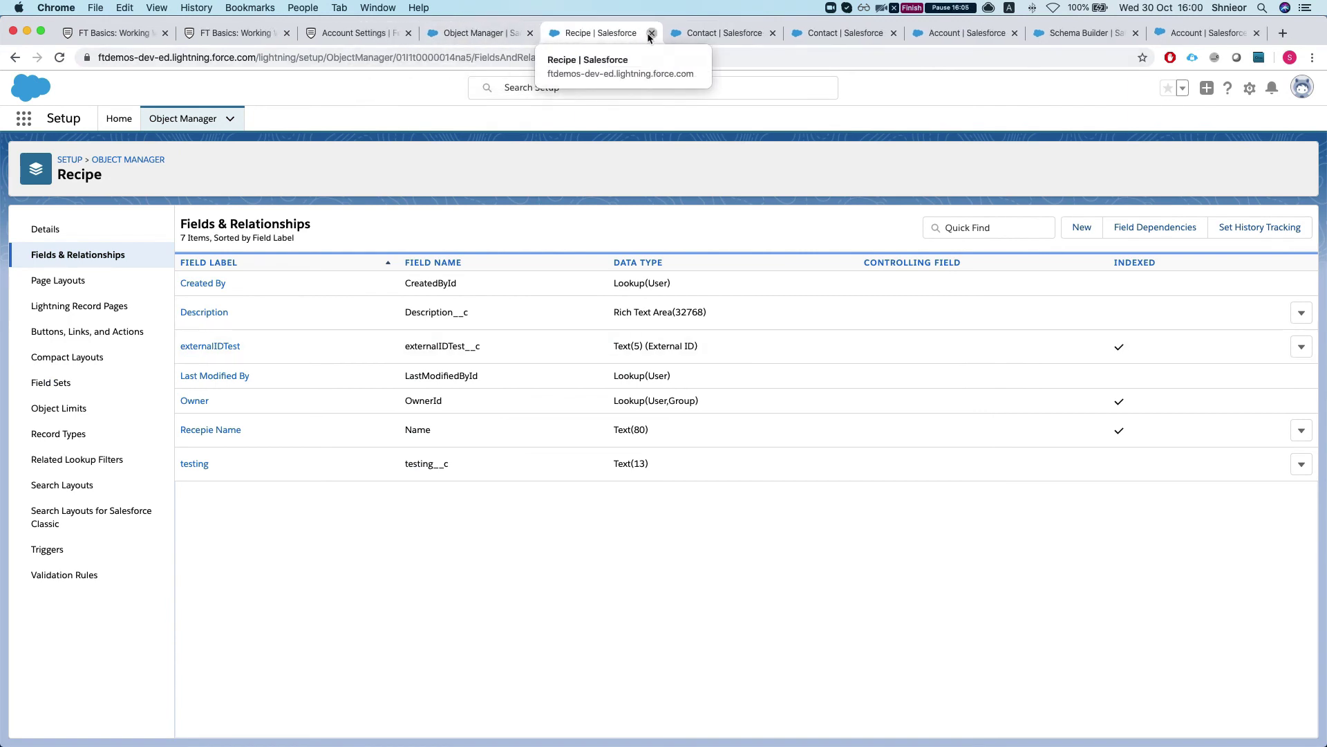
pyautogui.click(650, 33)
# Find the Ingredient object in the Object Manager, open its fields and relationships, and highlight the Recipe__c lookup field name.
pyautogui.click(480, 33)
pyautogui.write('in')
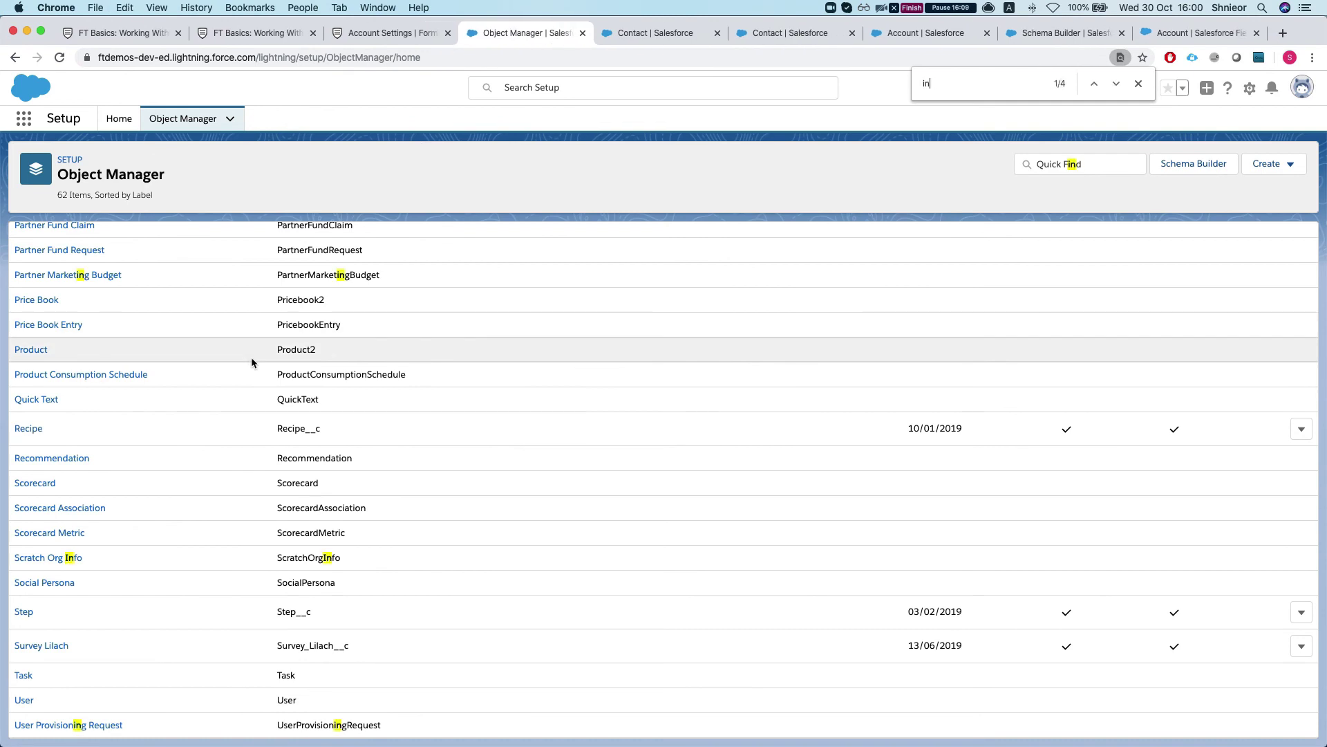
pyautogui.write('gri')
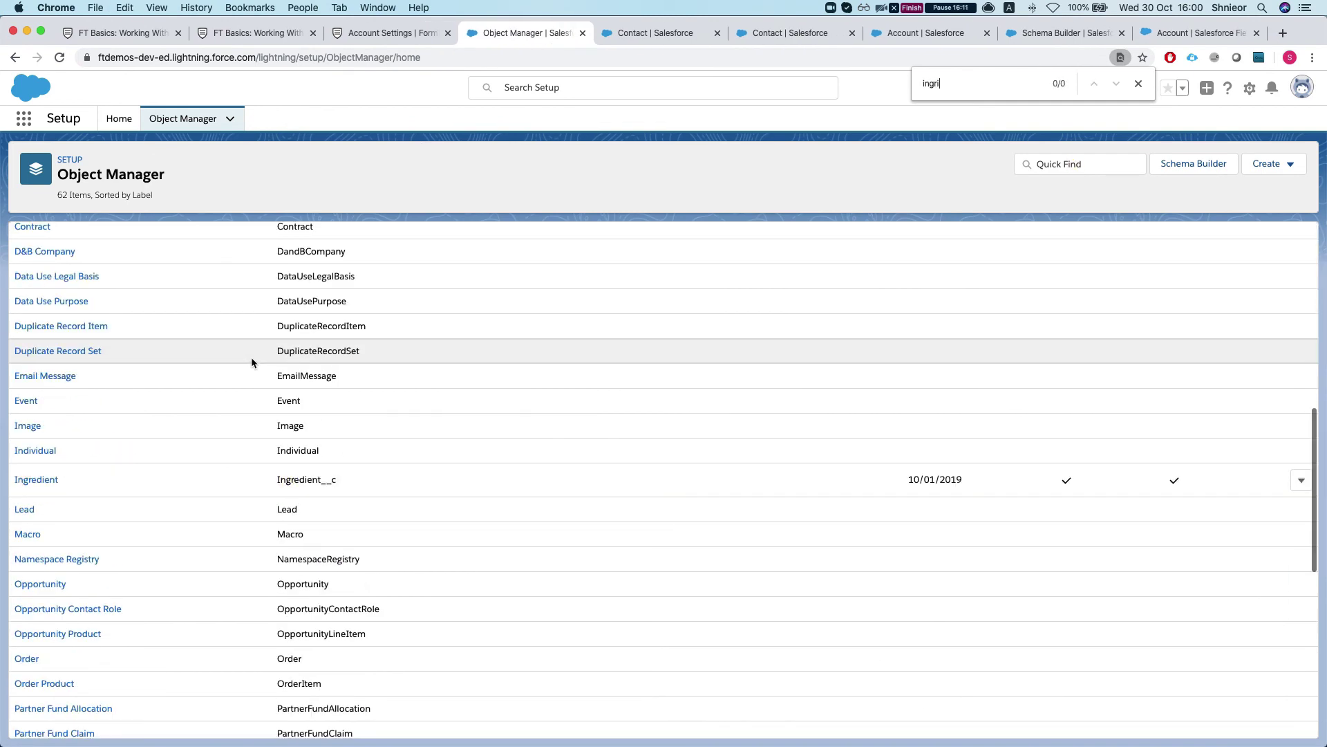
pyautogui.click(34, 480)
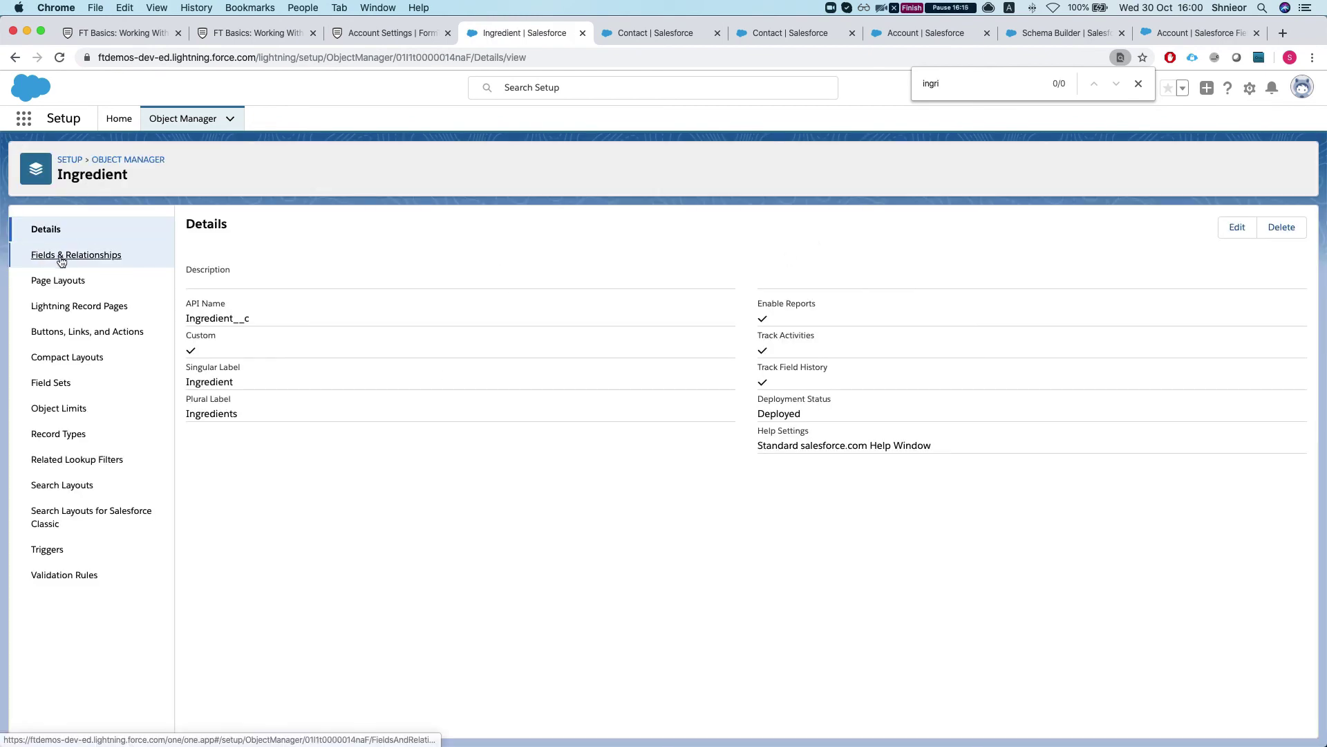
pyautogui.click(52, 260)
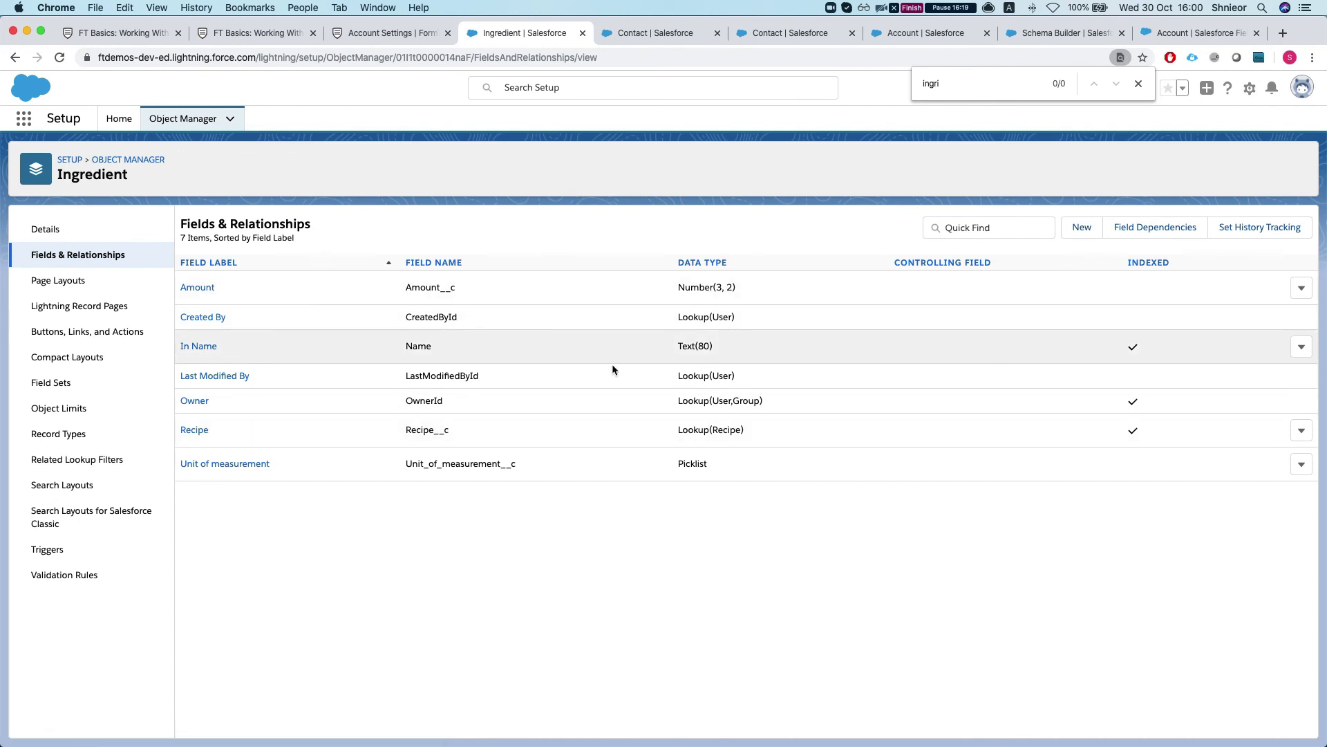
pyautogui.doubleClick(443, 430)
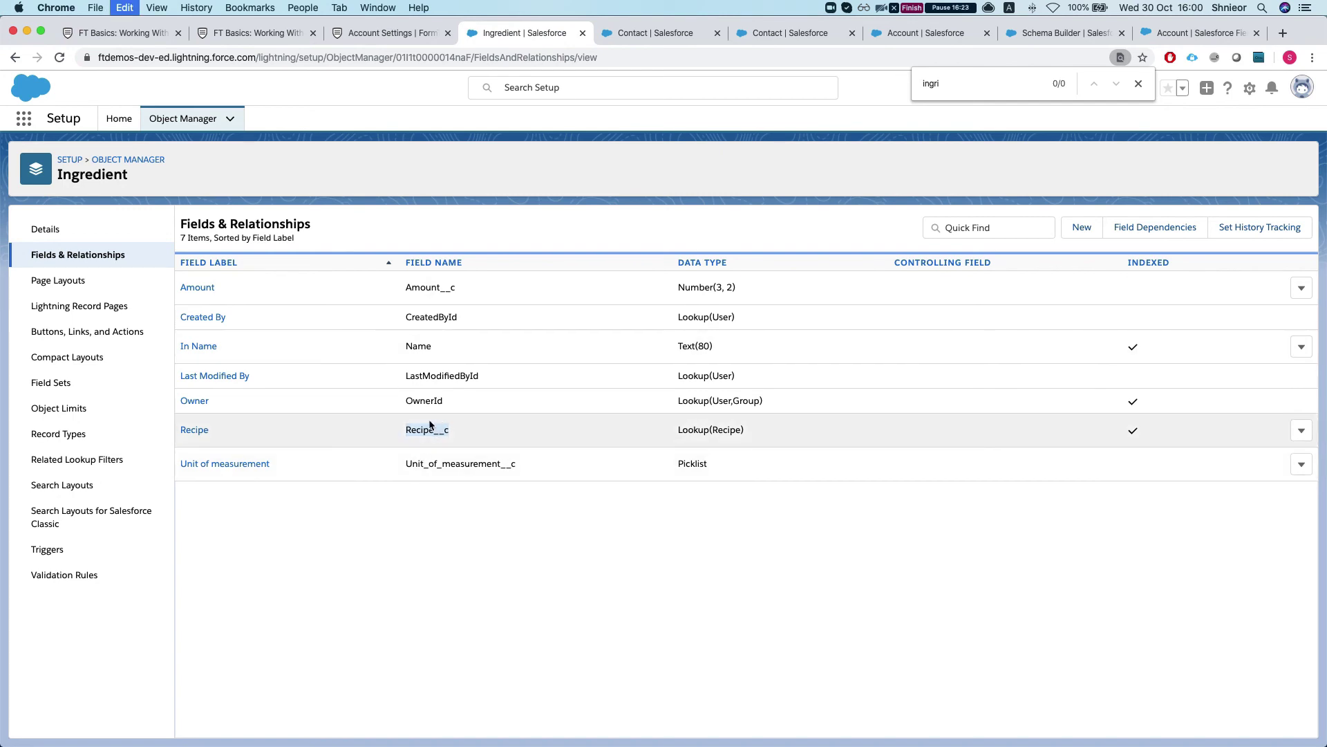
# Switch to the FormTitan form builder and delete the Account Id hidden field, the Account name field and the contact section.
pyautogui.click(273, 33)
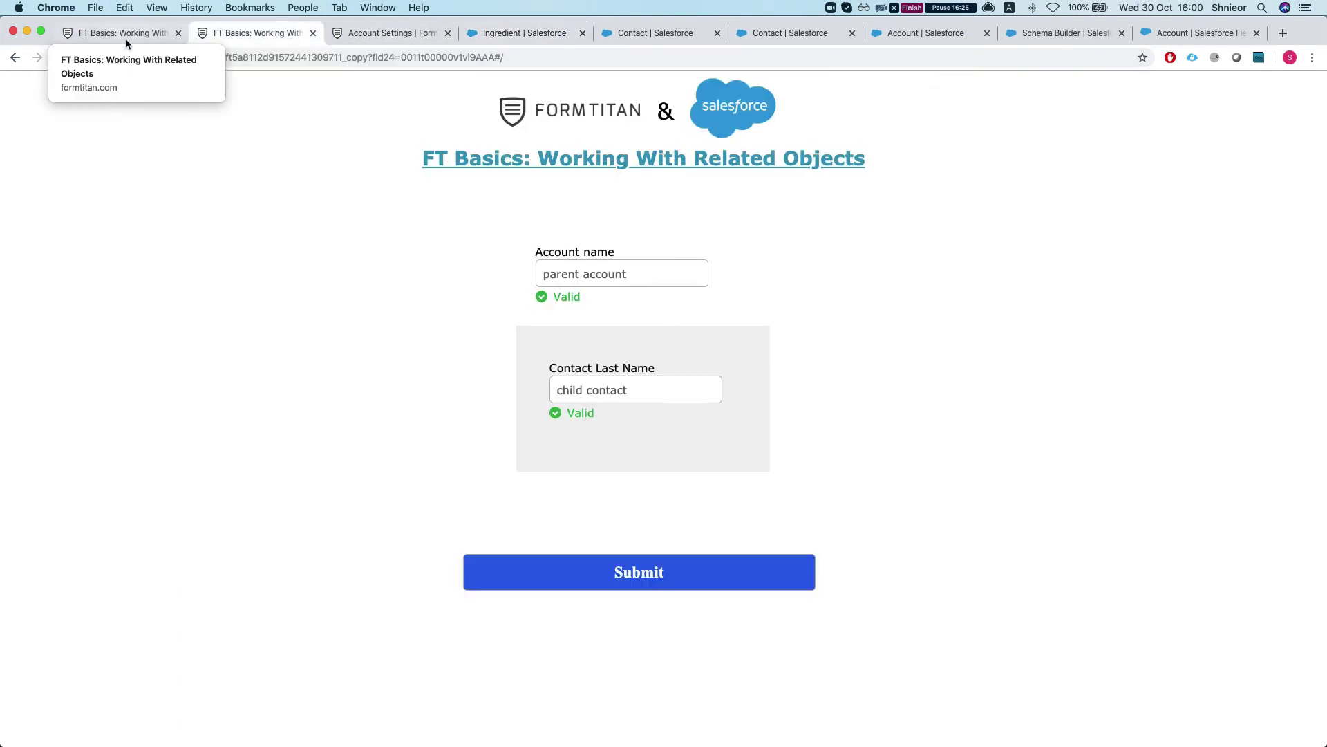
pyautogui.click(125, 33)
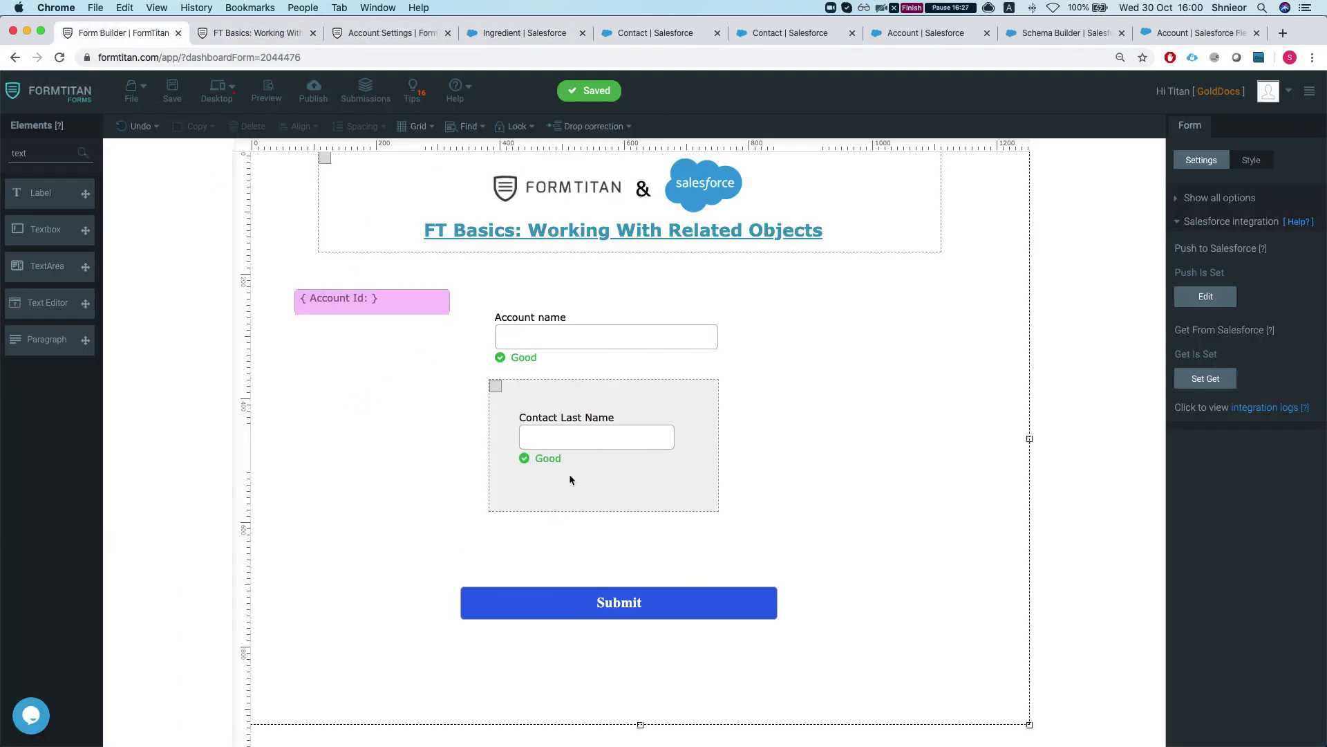
pyautogui.moveTo(284, 283); pyautogui.dragTo(740, 518)
pyautogui.press('Delete')
# Add a Hidden element to the form below the header and name it "Rec Id".
pyautogui.doubleClick(40, 153)
pyautogui.press('BackSpace')
pyautogui.write('r')
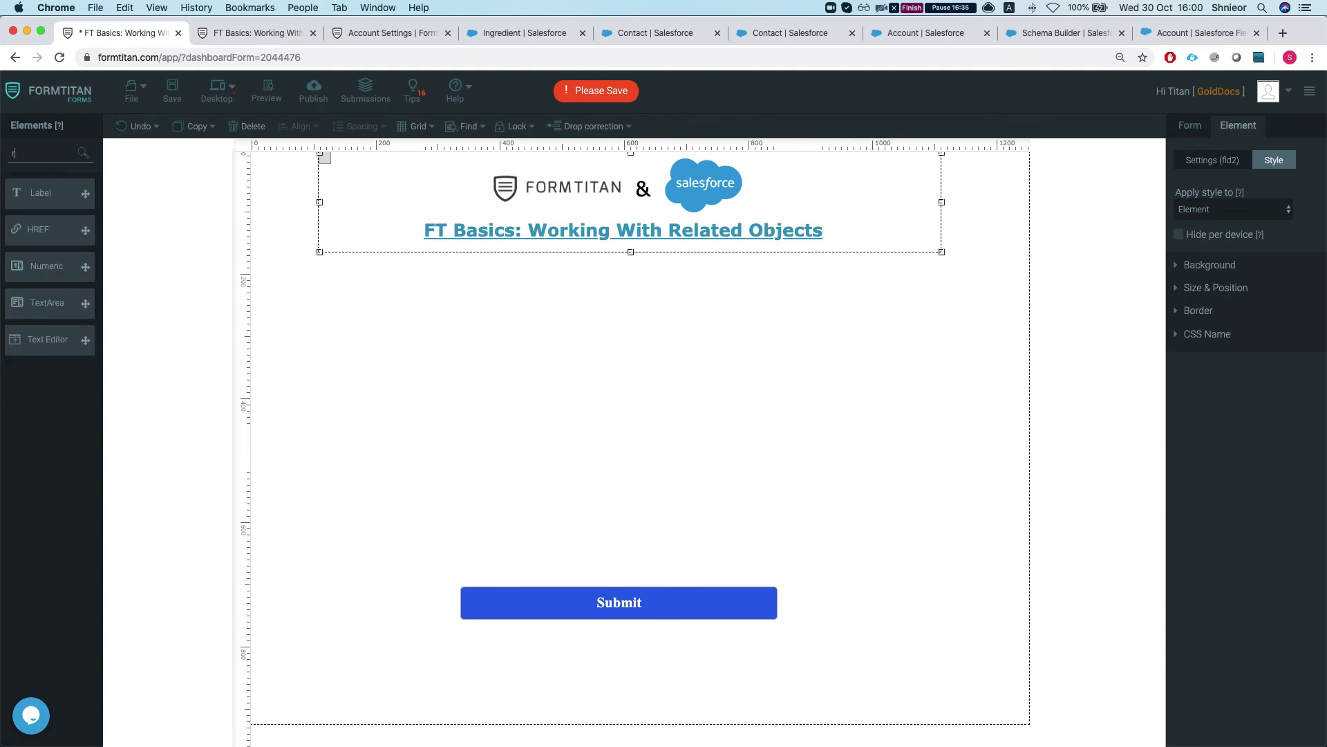
pyautogui.press('BackSpace')
pyautogui.write('hi')
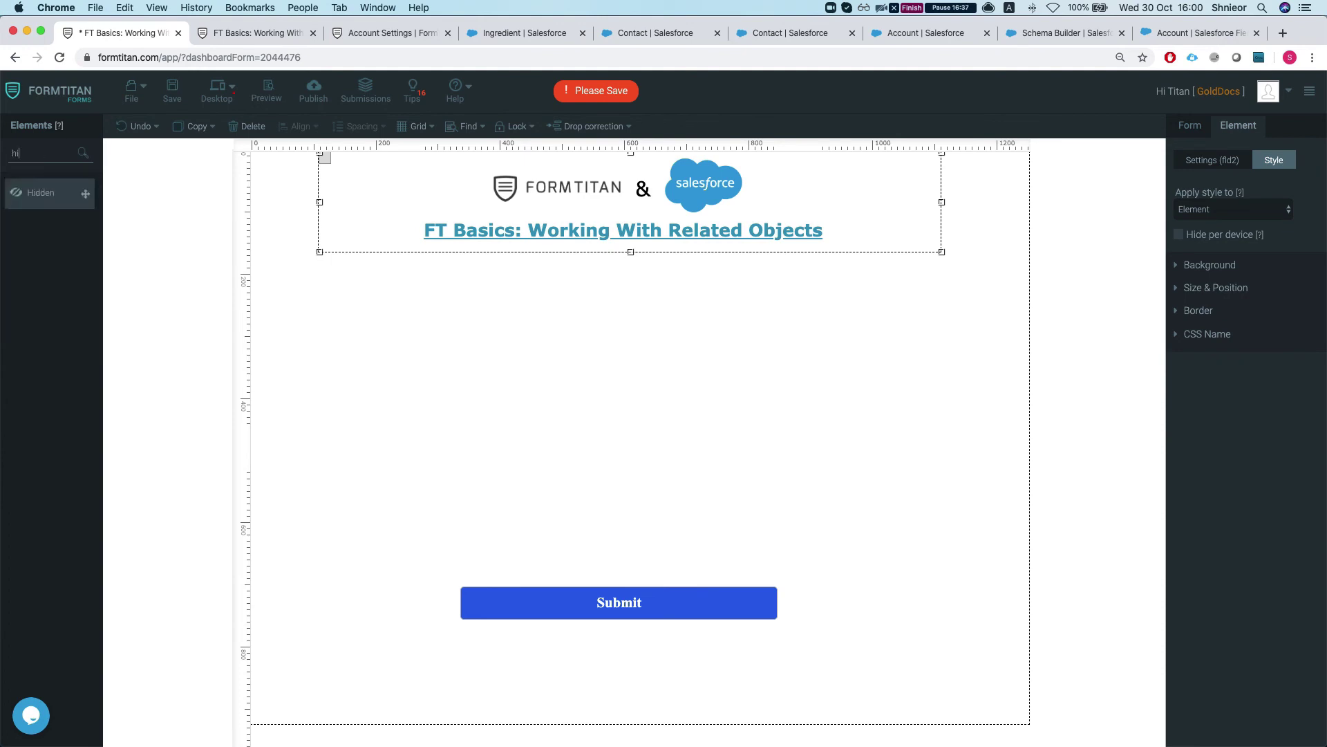
pyautogui.press('BackSpace')
pyautogui.press('BackSpace')
pyautogui.write('hi')
pyautogui.moveTo(42, 192); pyautogui.dragTo(353, 321)
pyautogui.doubleClick(1225, 239)
pyautogui.write('Rec Id')
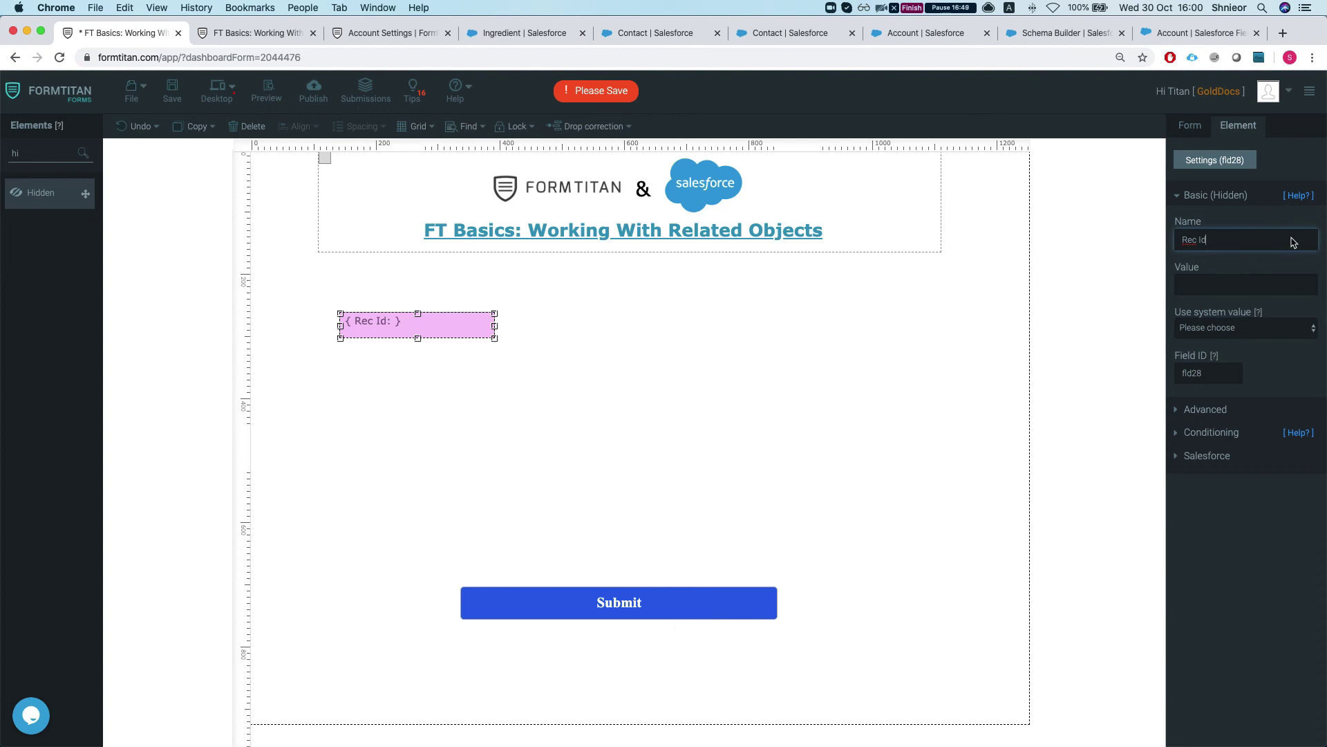
# Open the form's Get From Salesforce settings and delete the Contact and Account object mappings.
pyautogui.click(1194, 127)
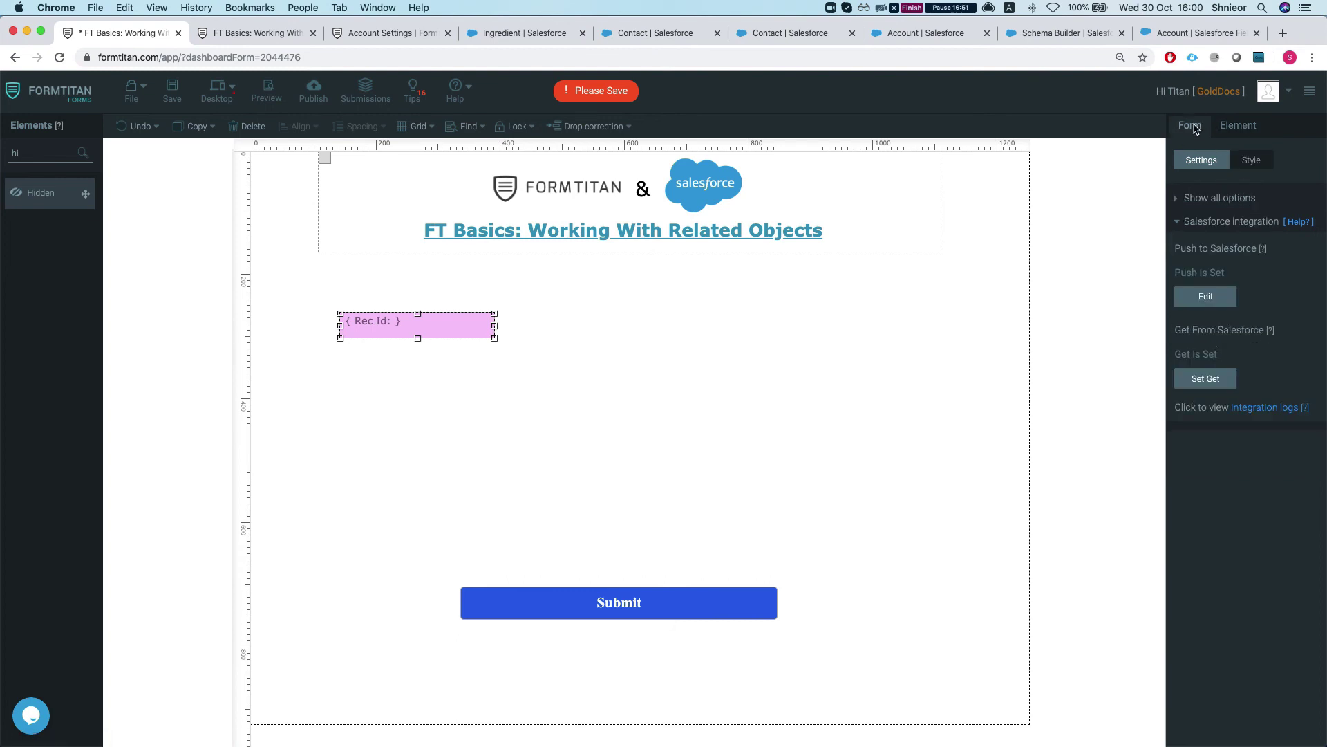
pyautogui.click(1204, 380)
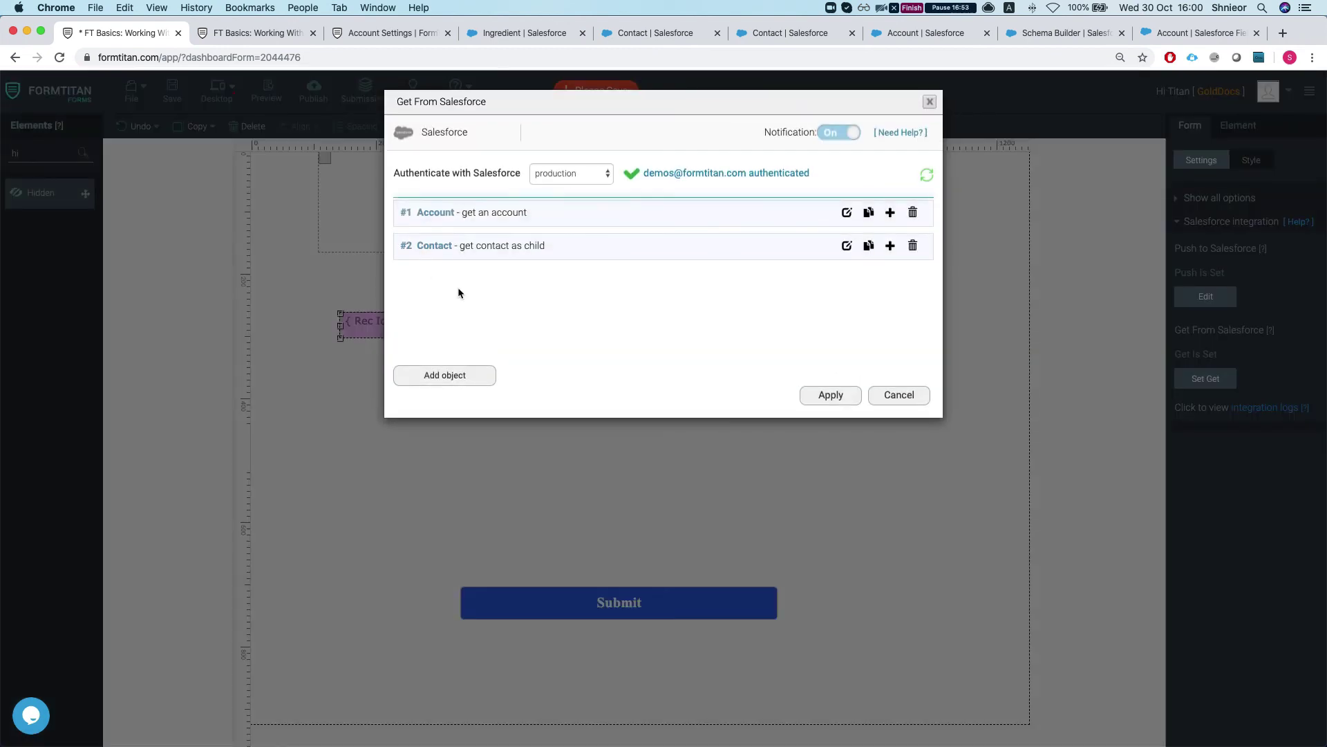
pyautogui.click(913, 247)
pyautogui.click(912, 212)
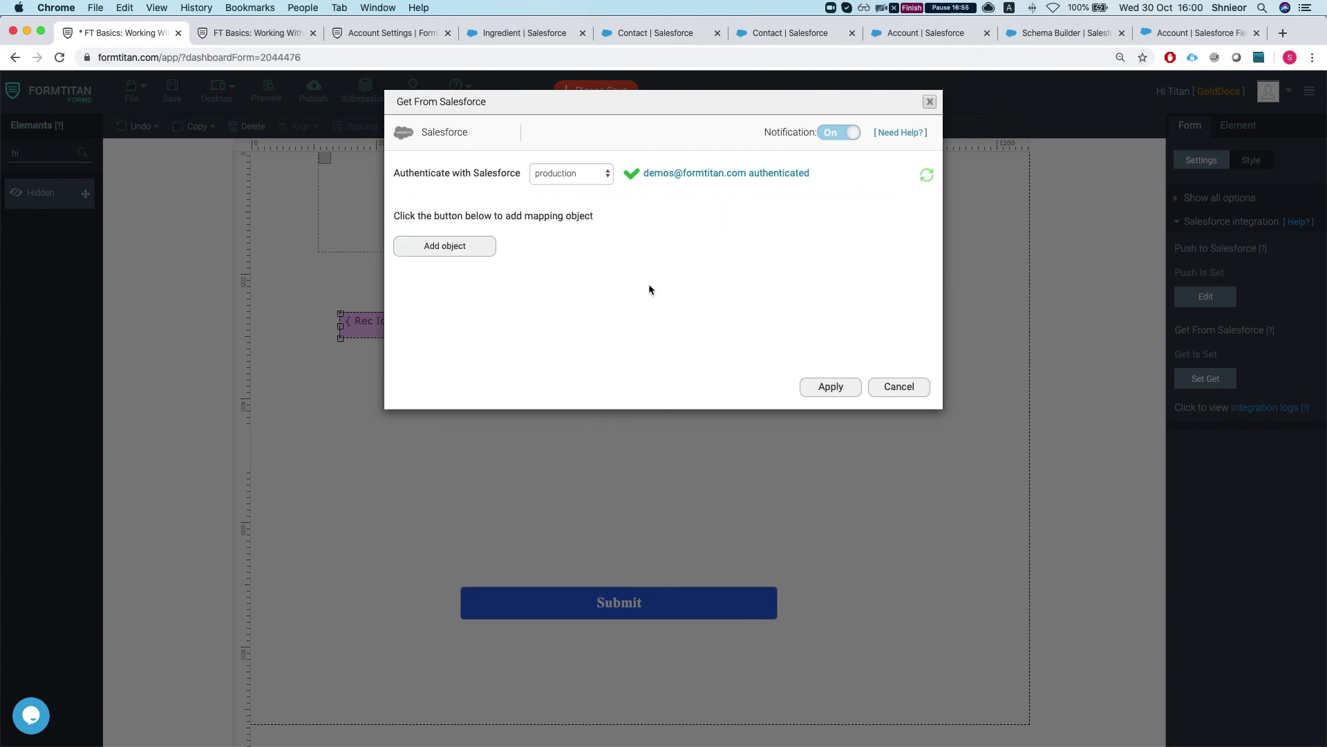
# Add a new object mapping to the Get From Salesforce settings and choose Recipe as its object.
pyautogui.click(479, 247)
pyautogui.click(511, 181)
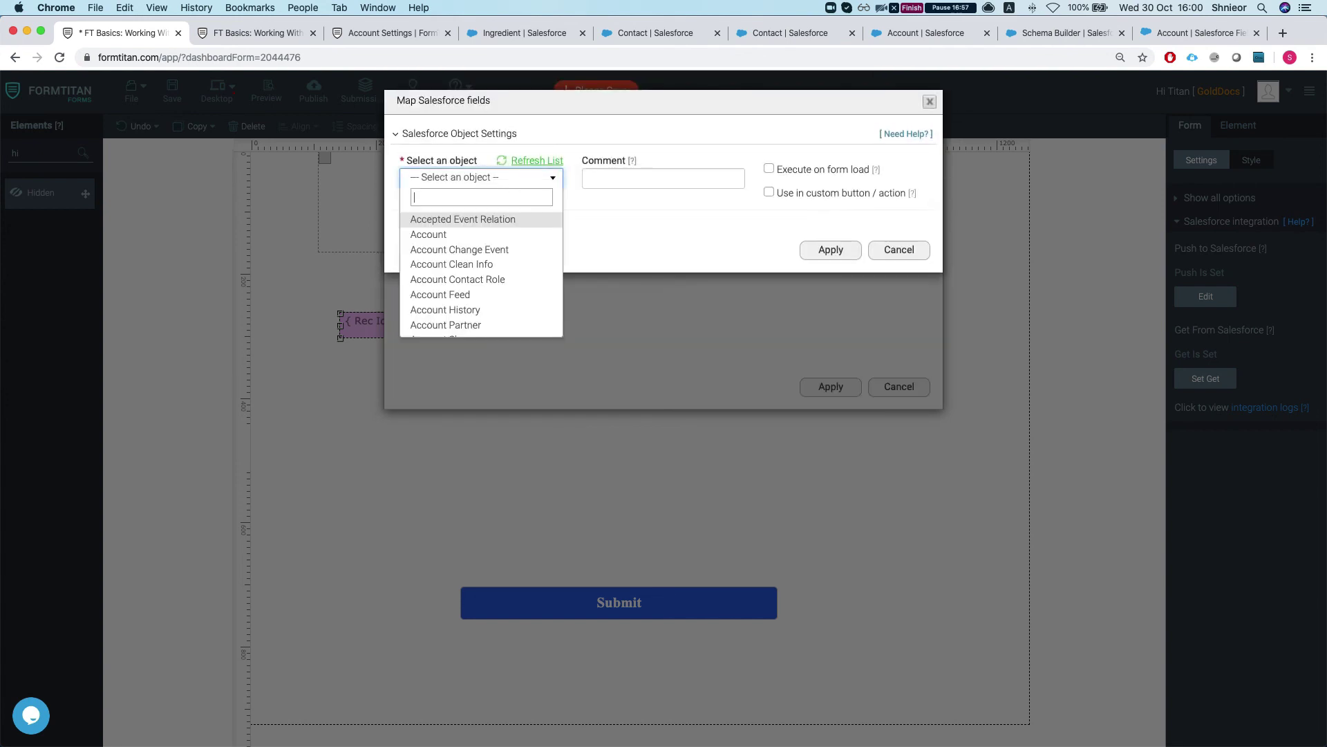
pyautogui.write('rece')
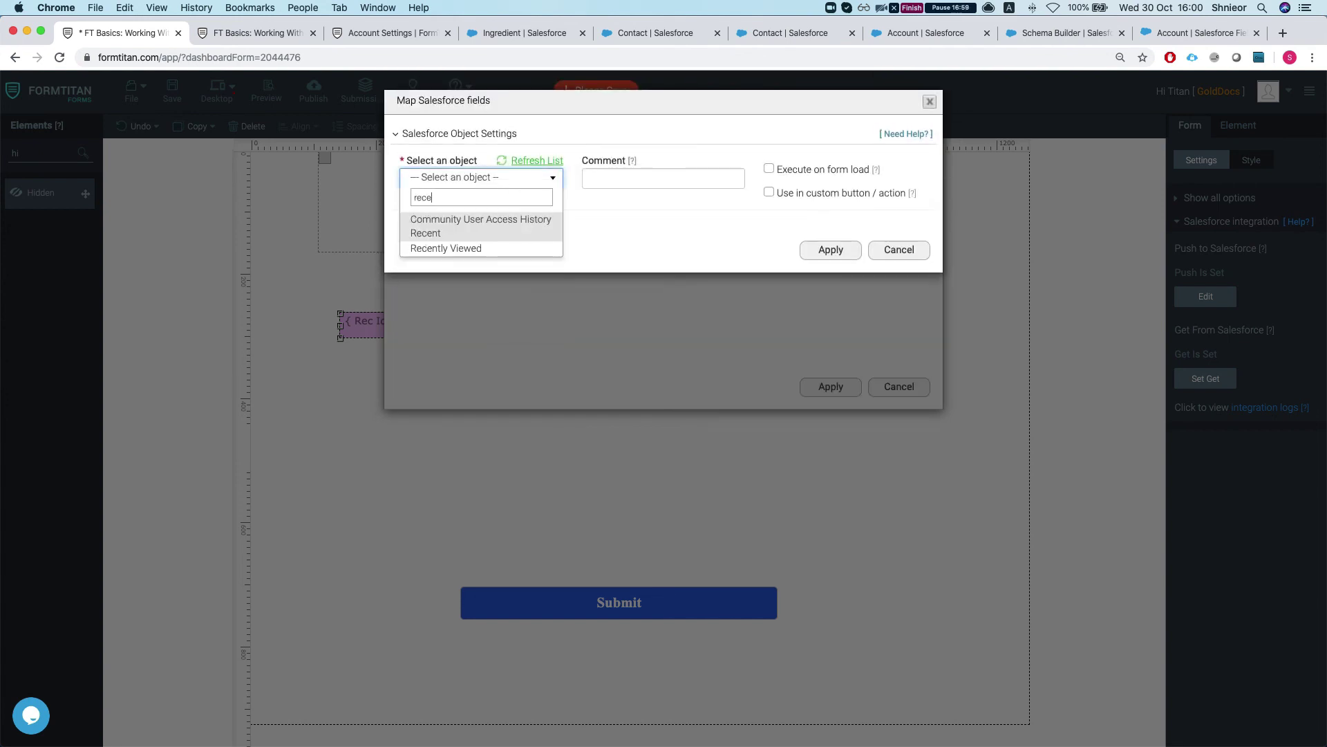
pyautogui.press('BackSpace')
pyautogui.write('i')
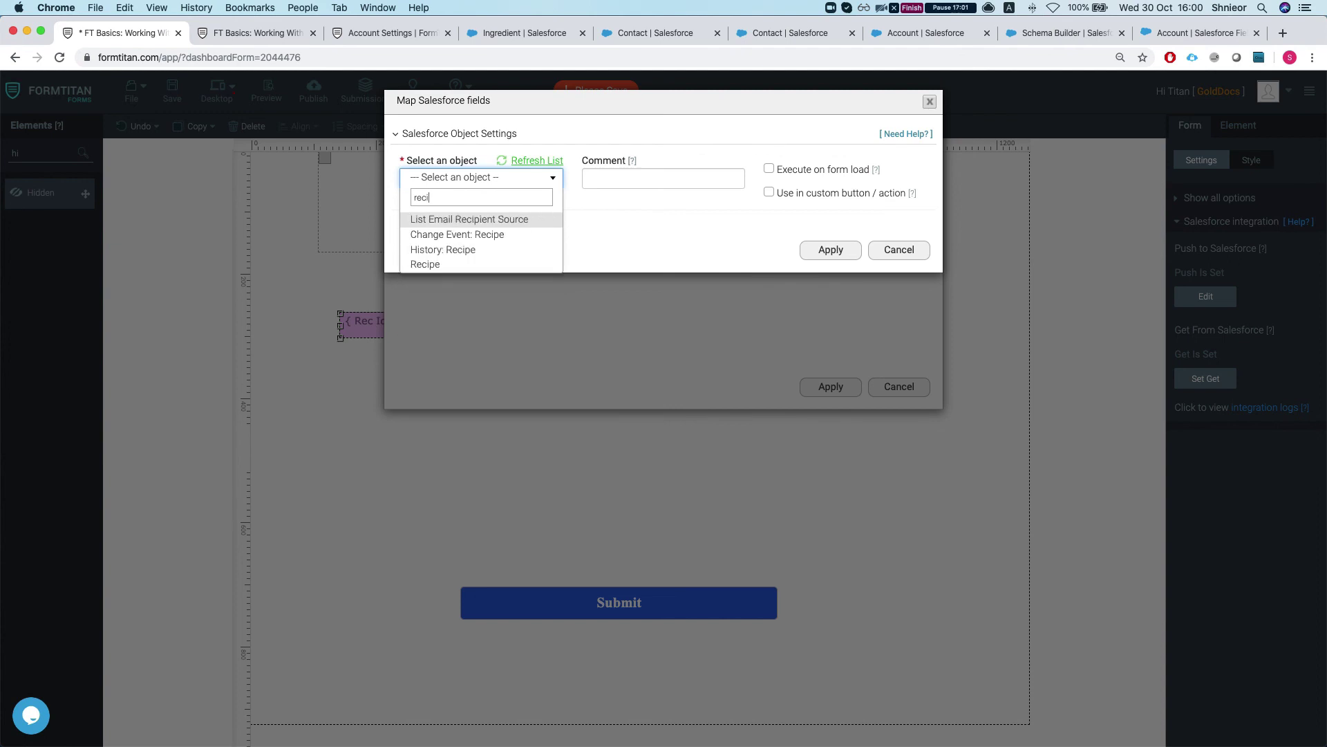
pyautogui.press('Down')
pyautogui.press('Down')
pyautogui.press('Down')
pyautogui.press('Return')
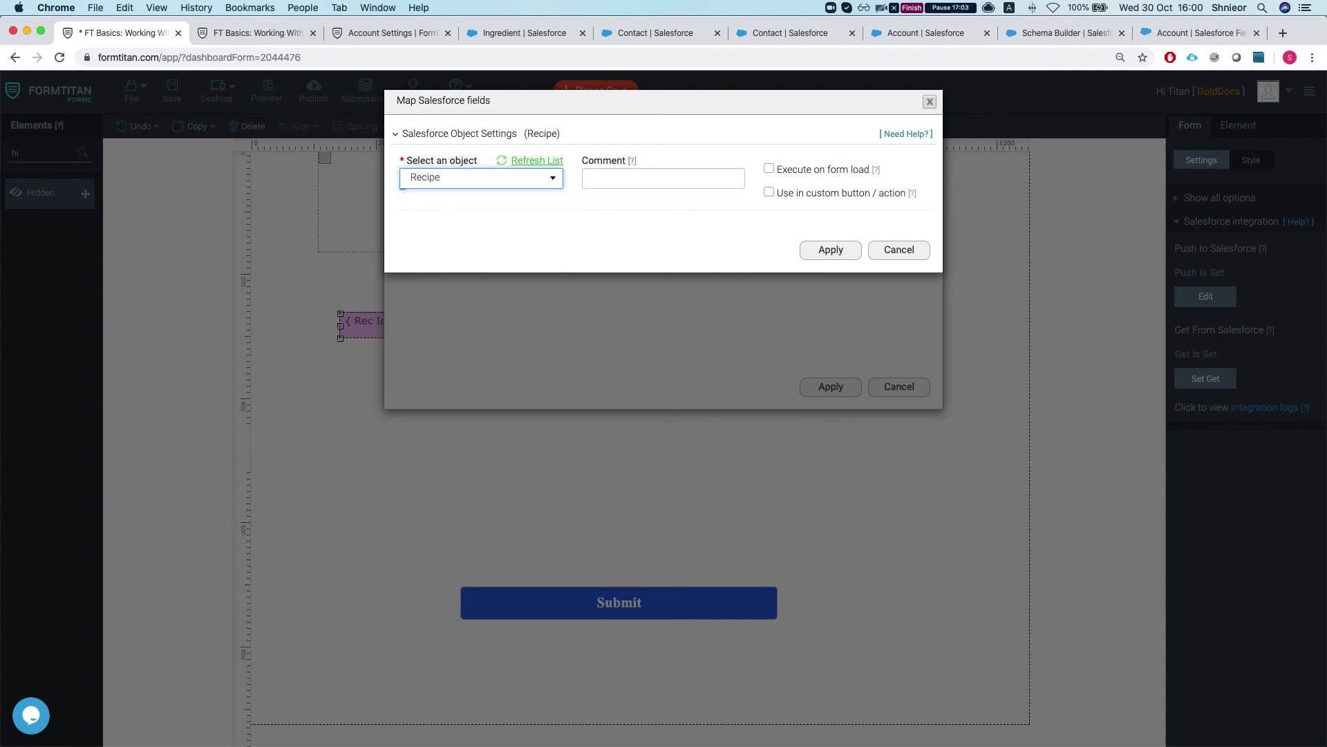
# Set the Recipe mapping's condition to Record ID Equals Rec Id and apply the mapping.
pyautogui.click(443, 222)
pyautogui.click(436, 310)
pyautogui.click(474, 138)
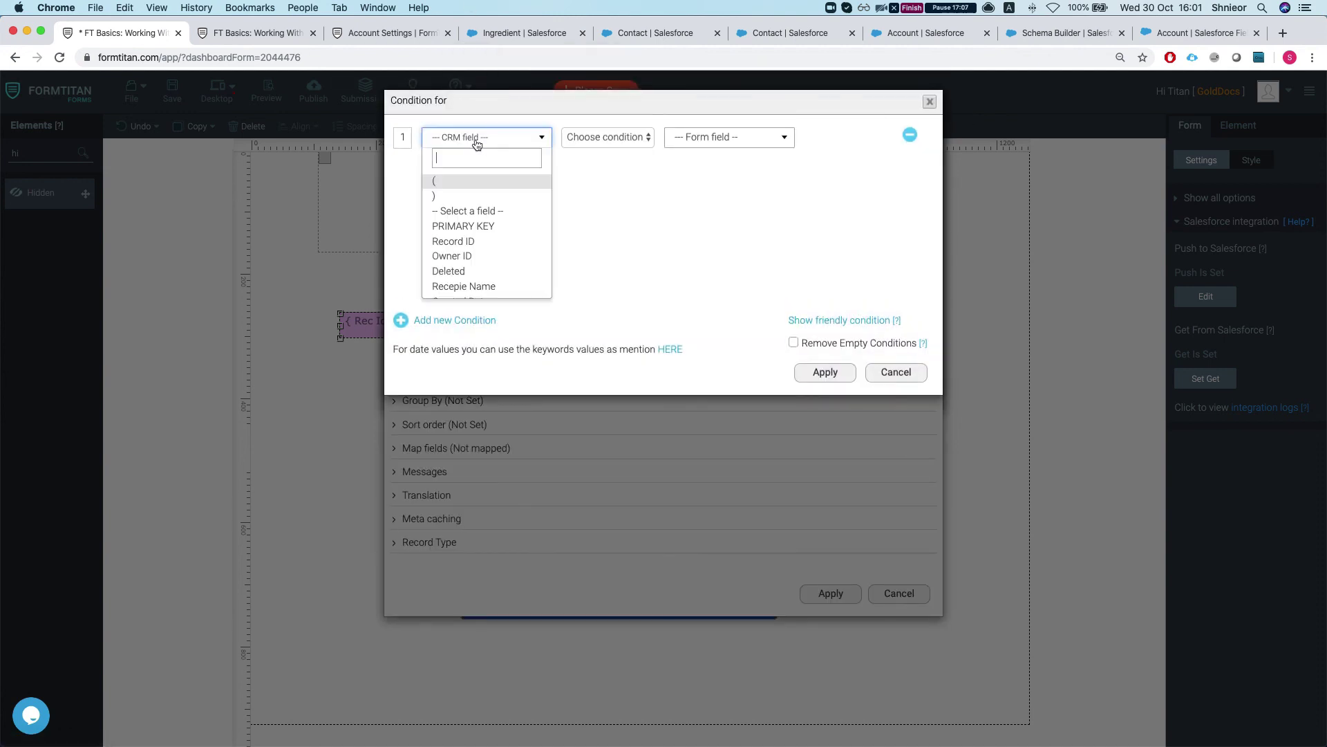
pyautogui.click(482, 241)
pyautogui.click(602, 137)
pyautogui.click(610, 155)
pyautogui.click(712, 137)
pyautogui.write('re')
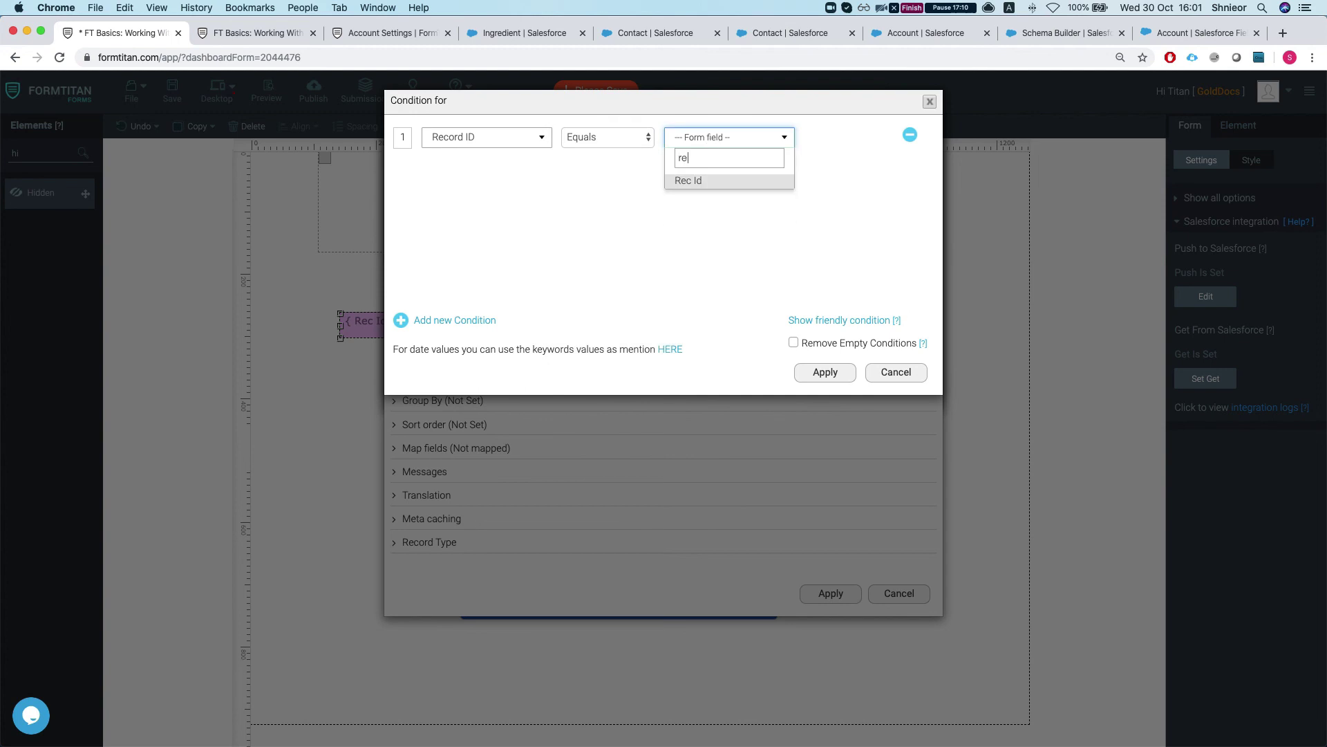
pyautogui.click(695, 182)
pyautogui.click(838, 371)
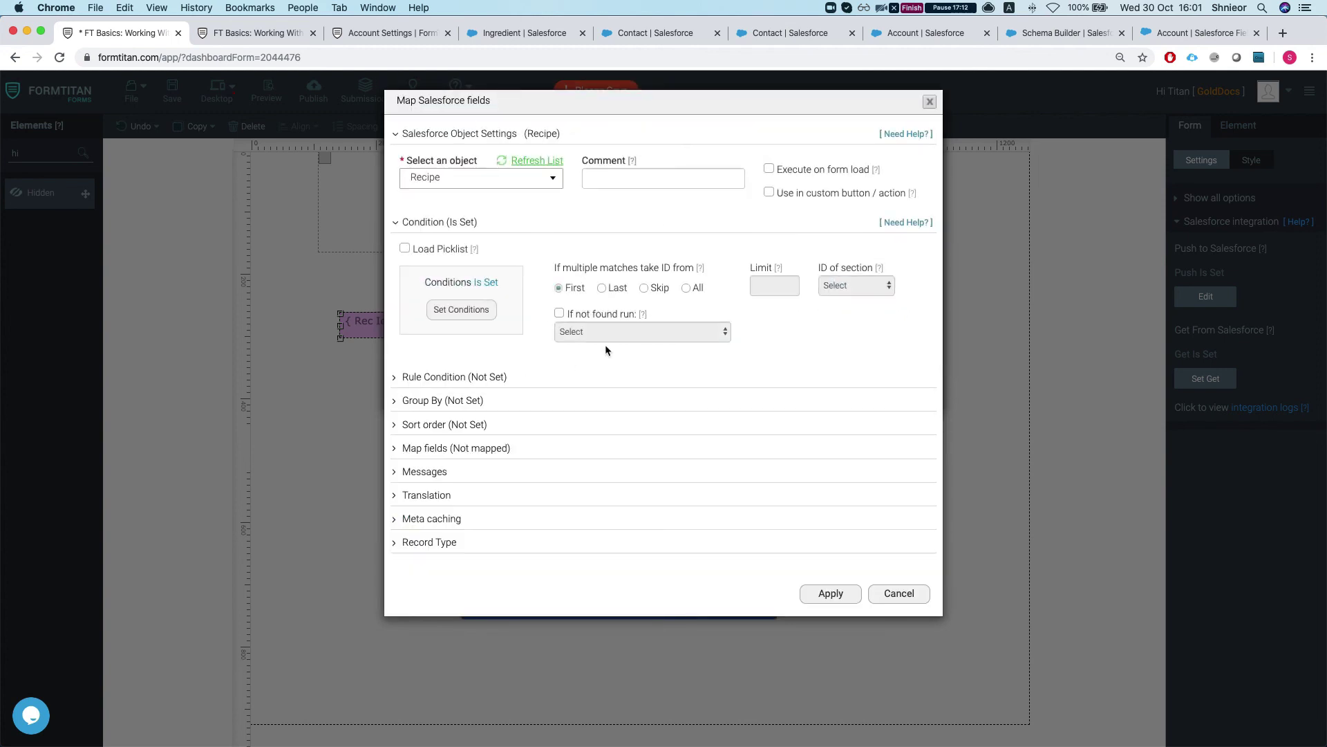
pyautogui.click(854, 602)
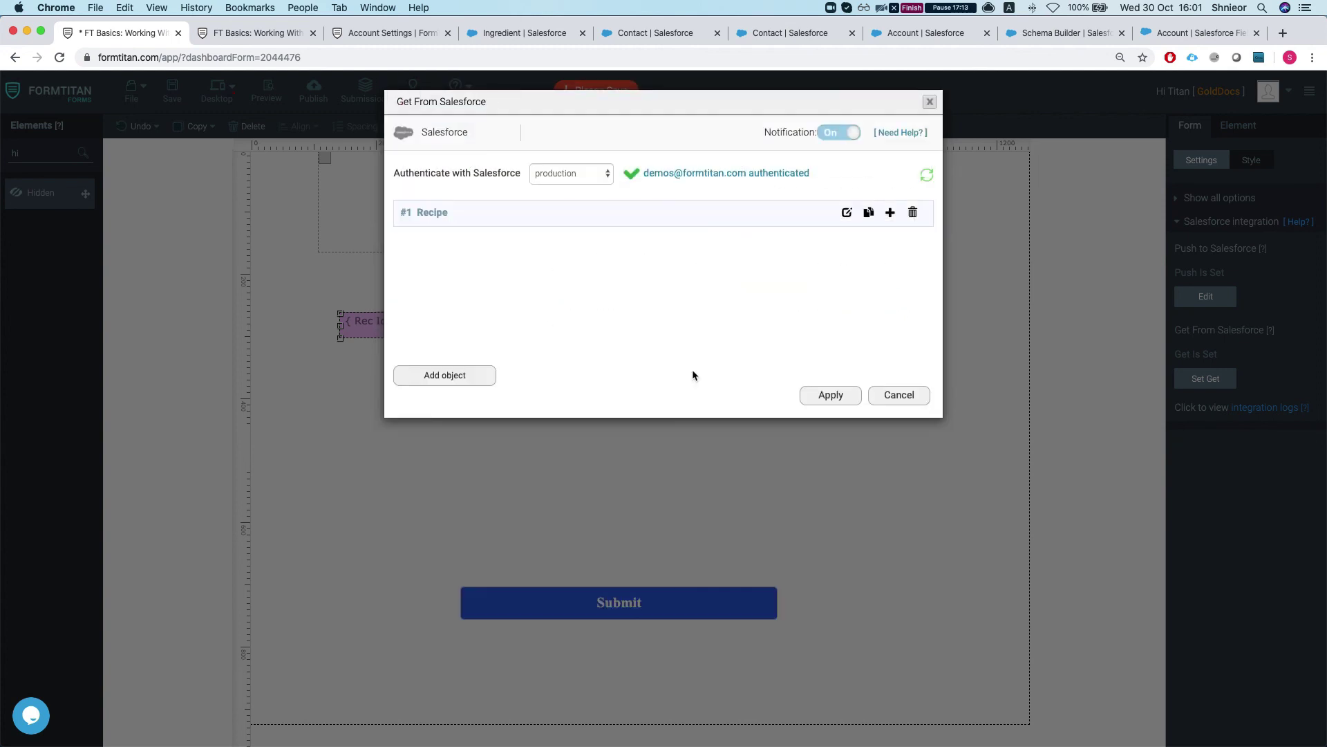
pyautogui.click(891, 213)
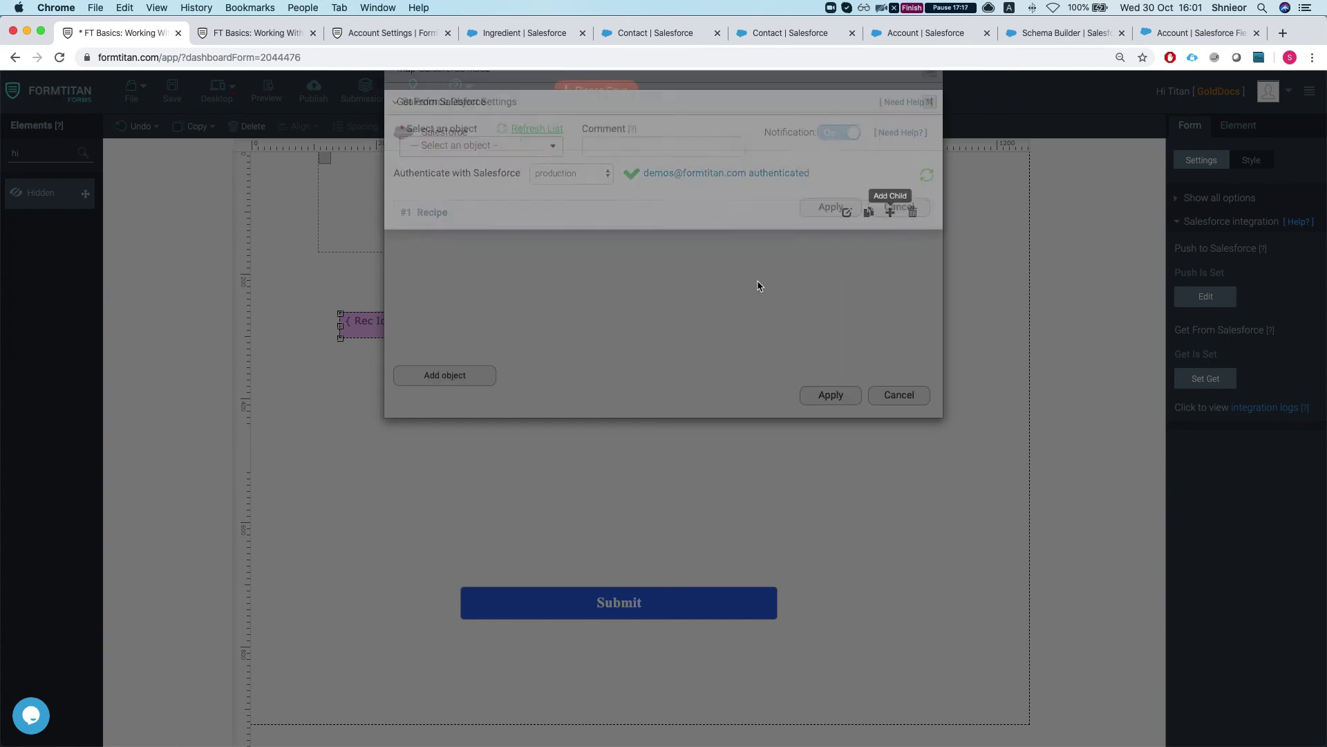
pyautogui.click(474, 177)
pyautogui.write('re')
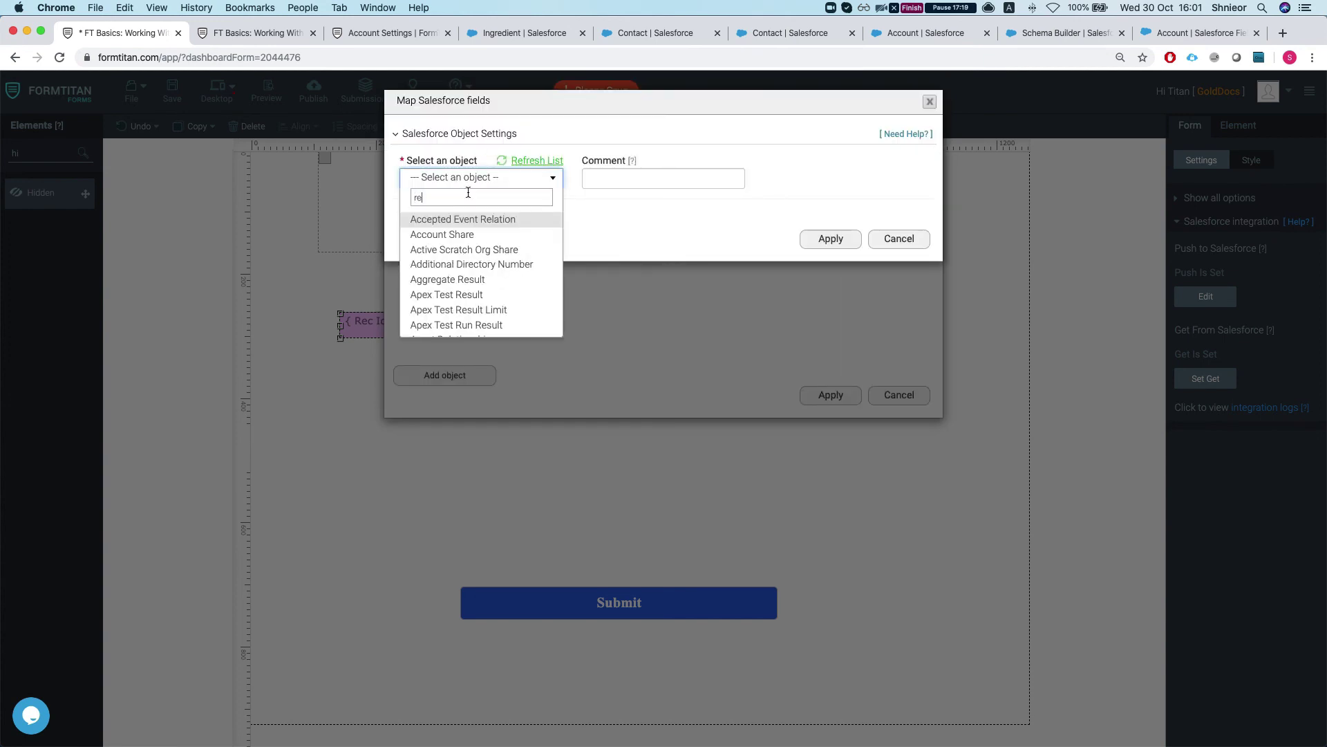
pyautogui.press('BackSpace')
pyautogui.press('BackSpace')
pyautogui.write('ind')
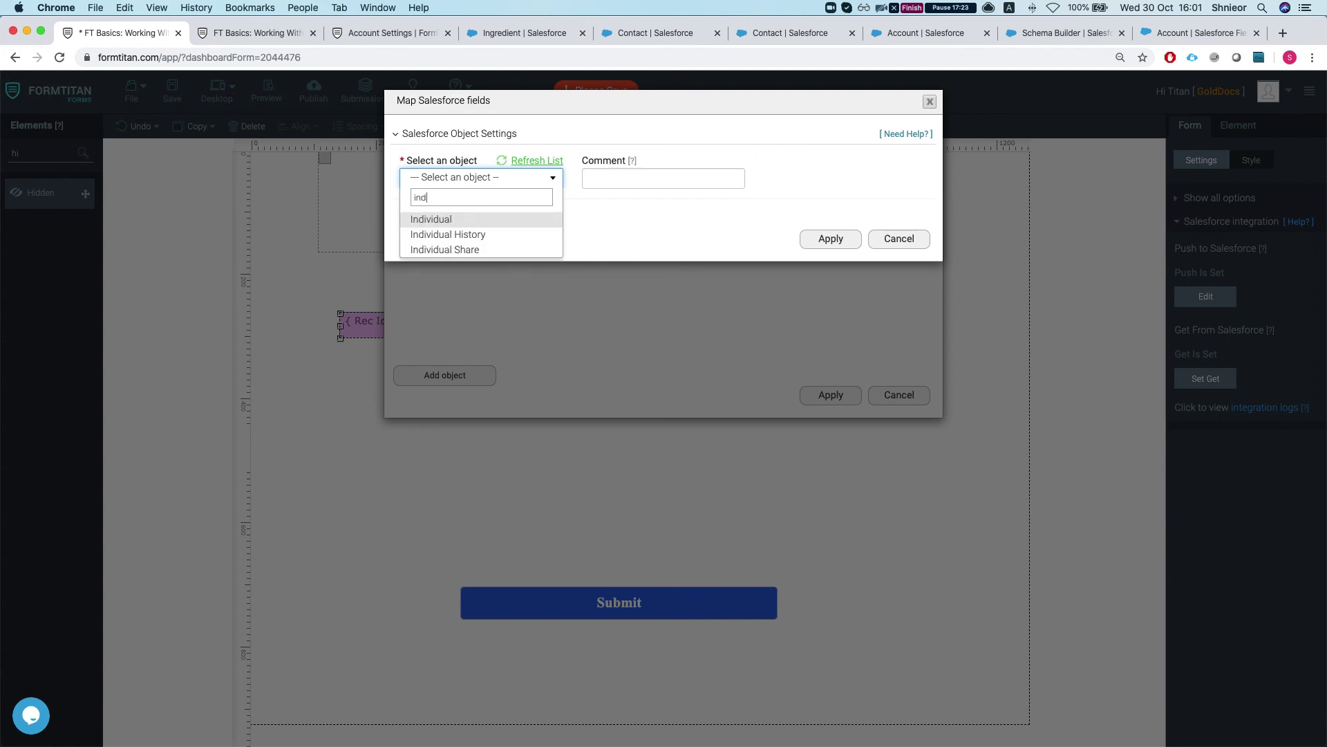
pyautogui.press('BackSpace')
pyautogui.write('gr')
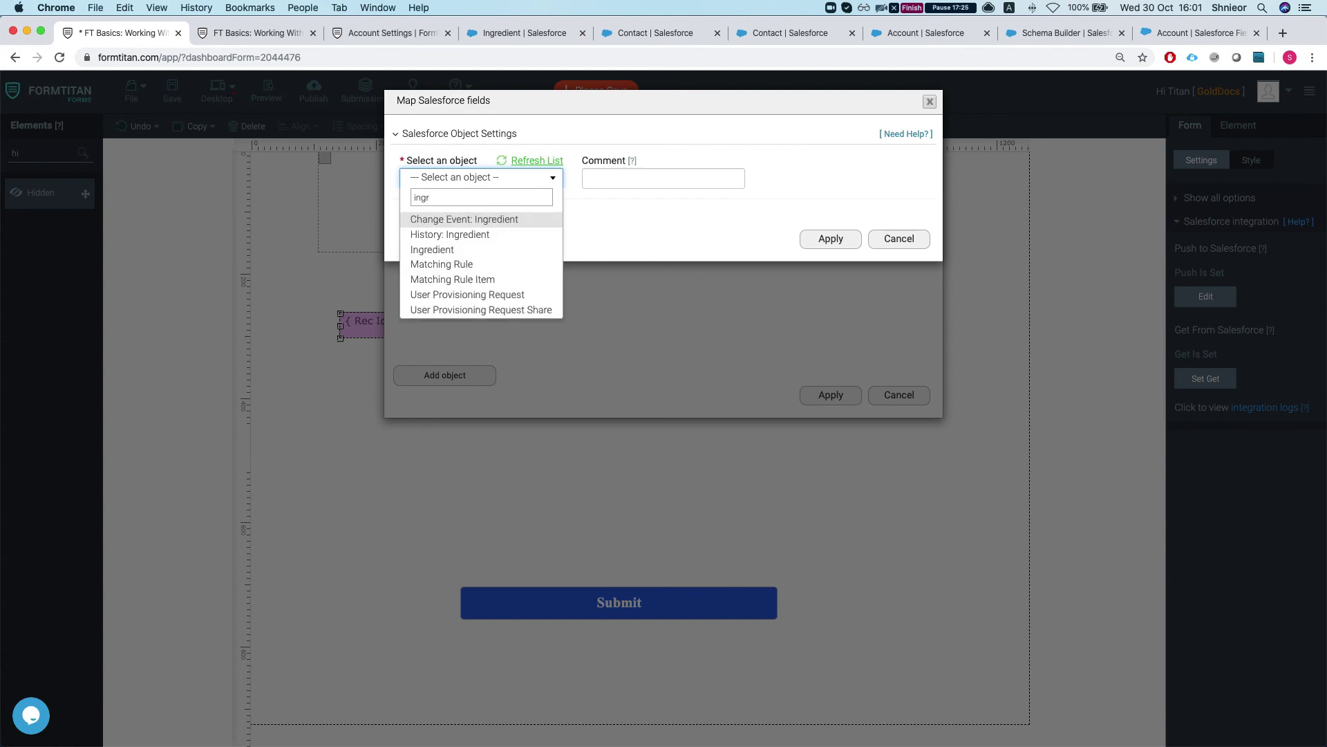
pyautogui.press('Down')
pyautogui.press('Down')
pyautogui.press('Return')
pyautogui.click(598, 185)
pyautogui.click(477, 207)
pyautogui.click(449, 312)
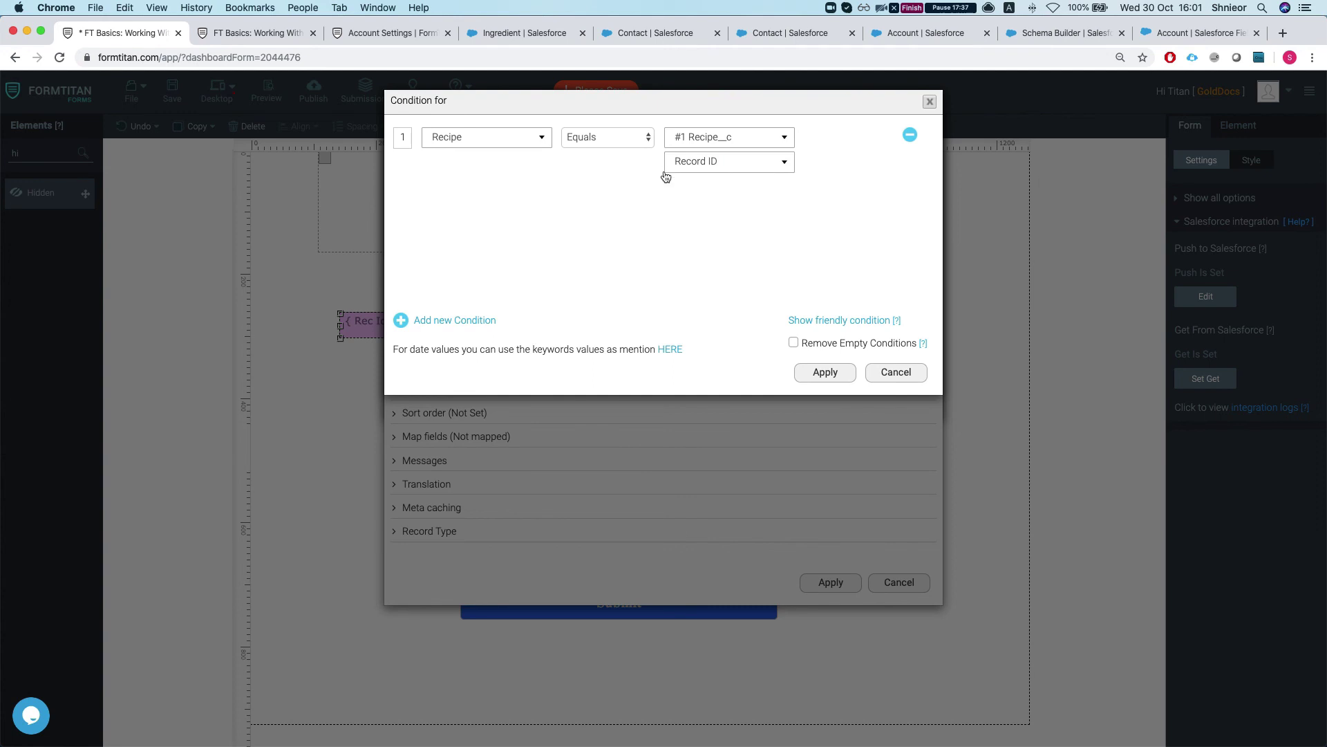
pyautogui.click(817, 374)
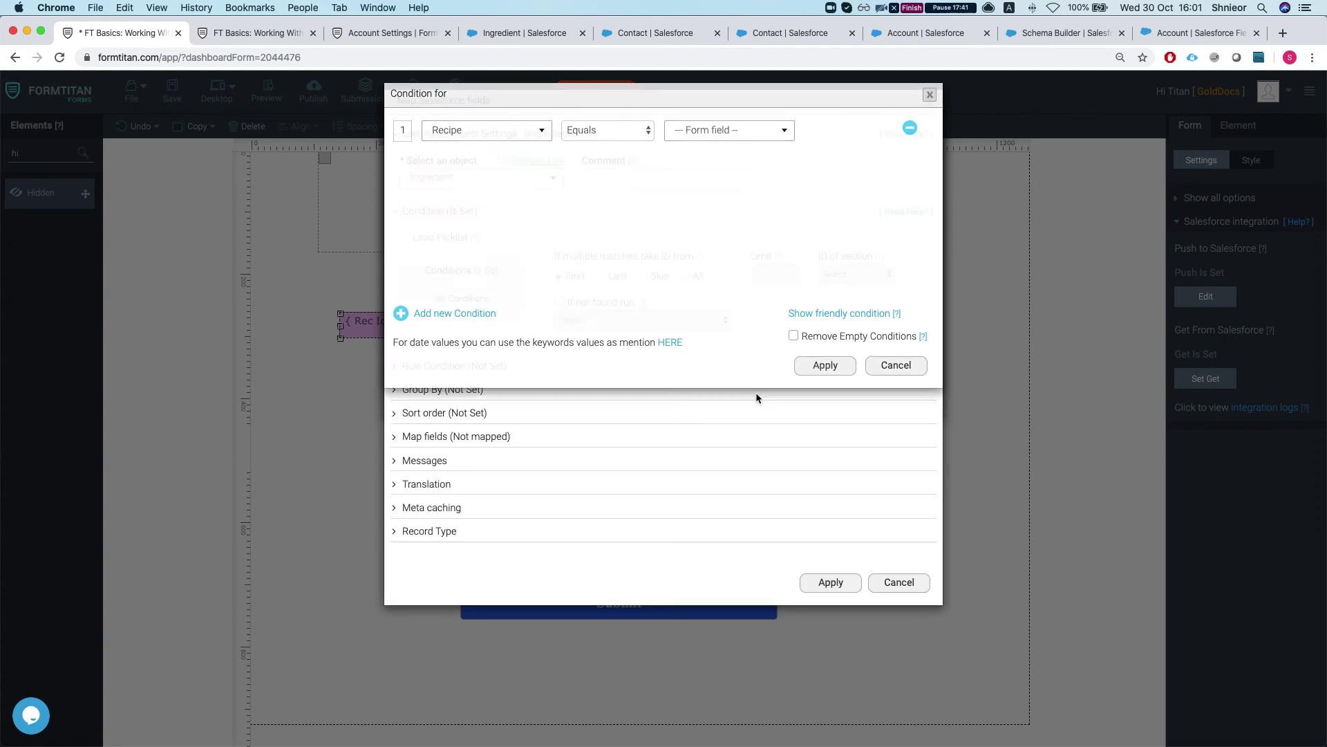
pyautogui.click(459, 458)
pyautogui.click(467, 469)
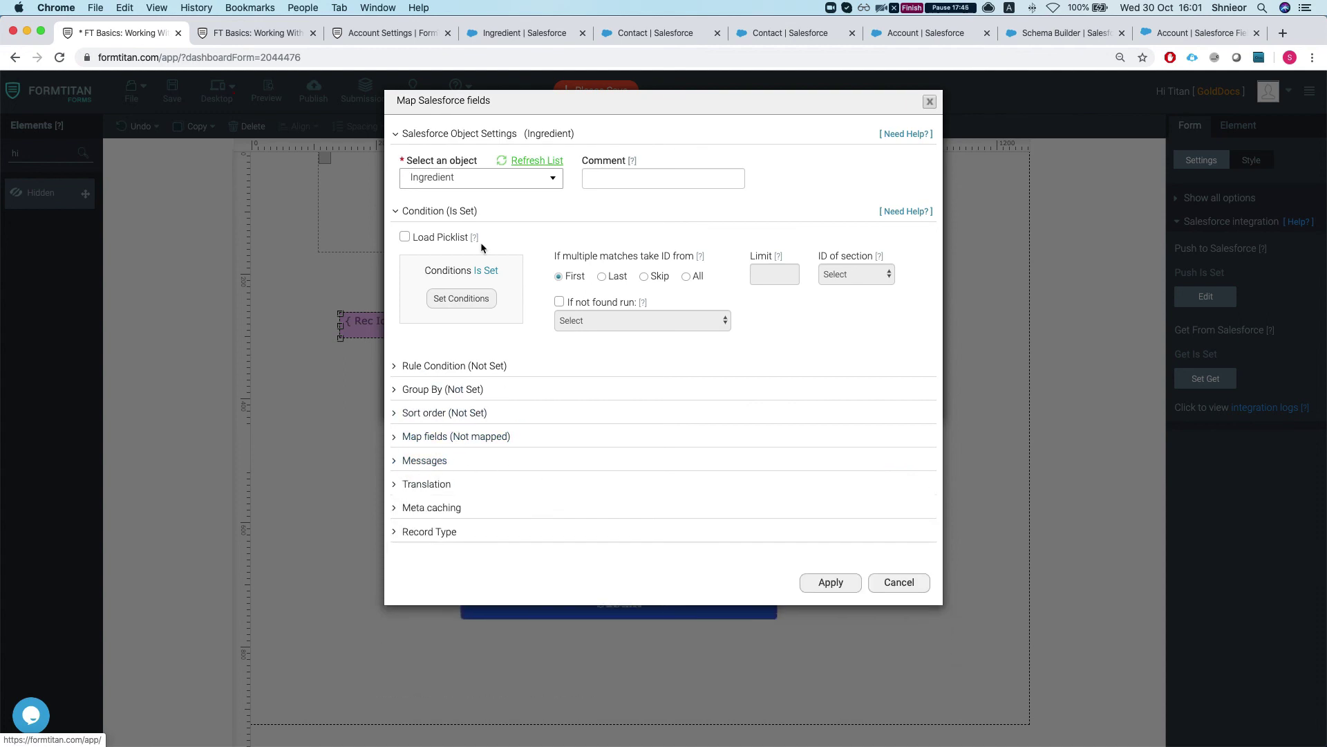
pyautogui.click(898, 581)
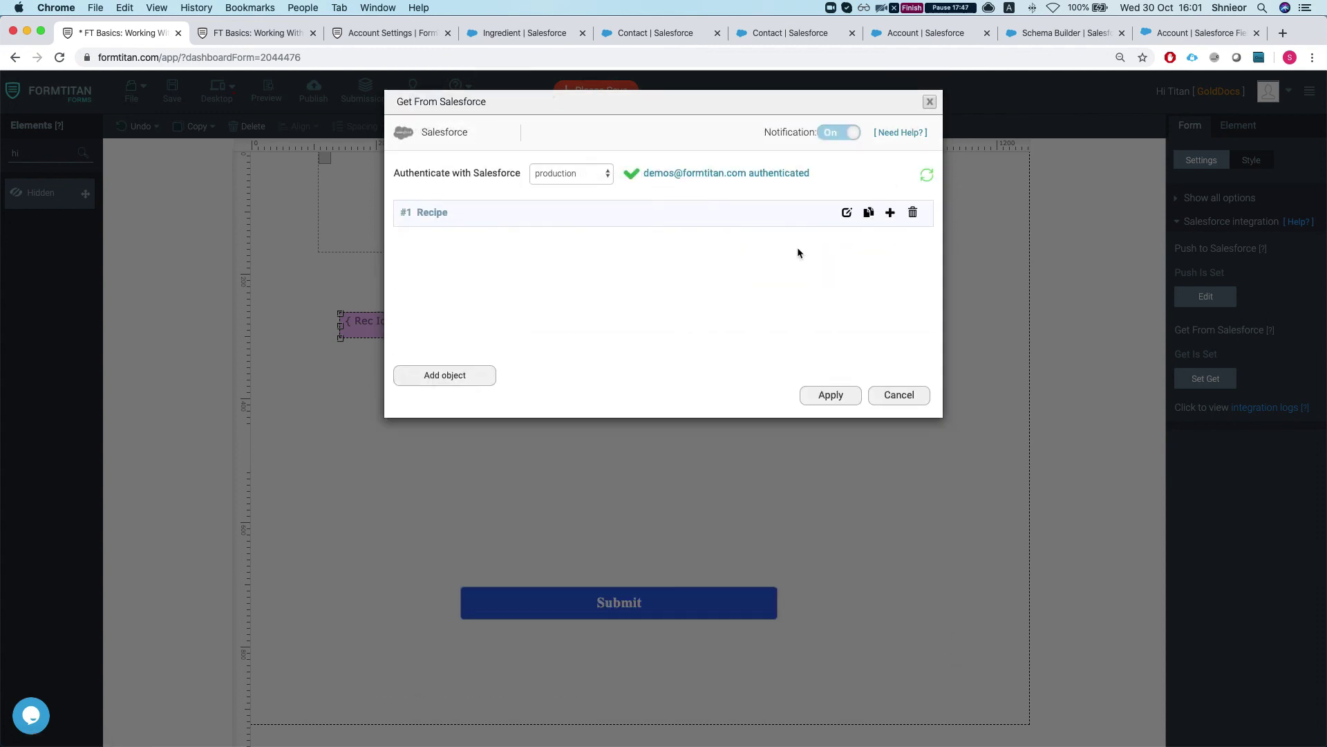
# Add a separate top-level object mapping and choose Ingredient as its object.
pyautogui.click(435, 374)
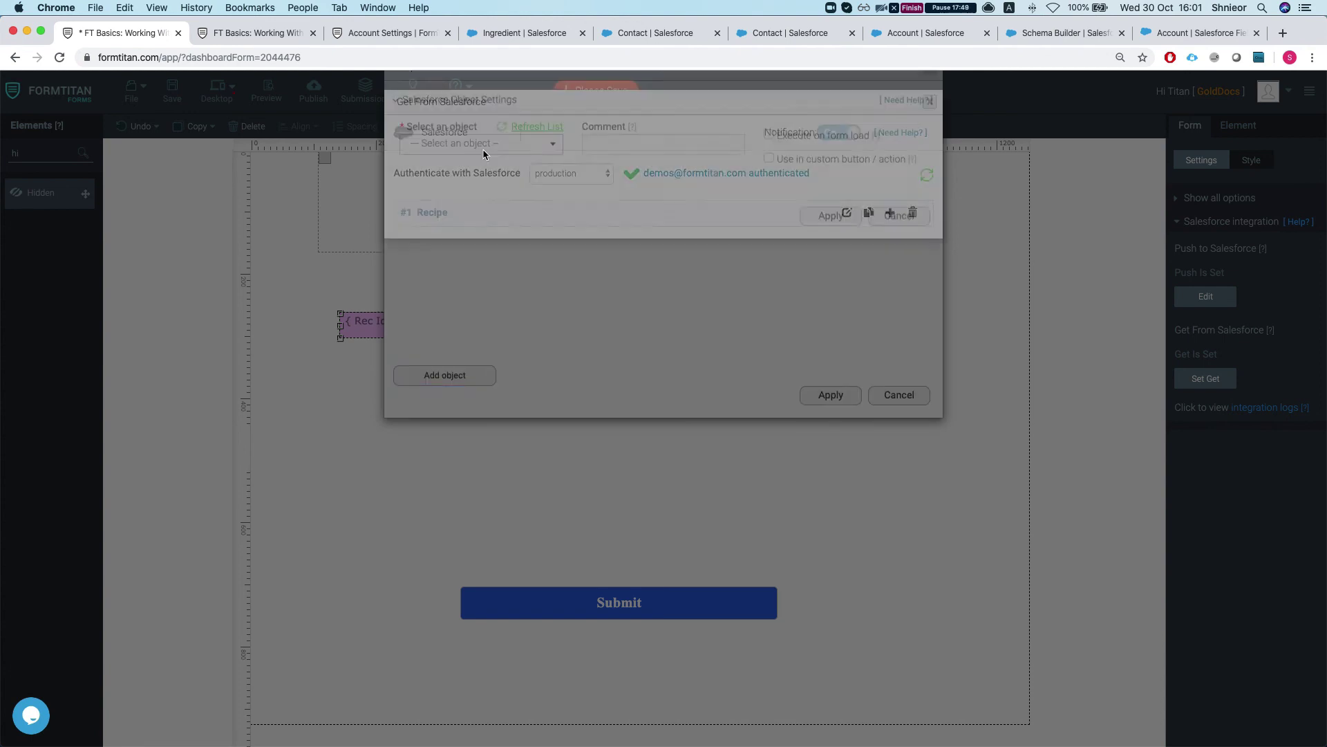
pyautogui.click(461, 178)
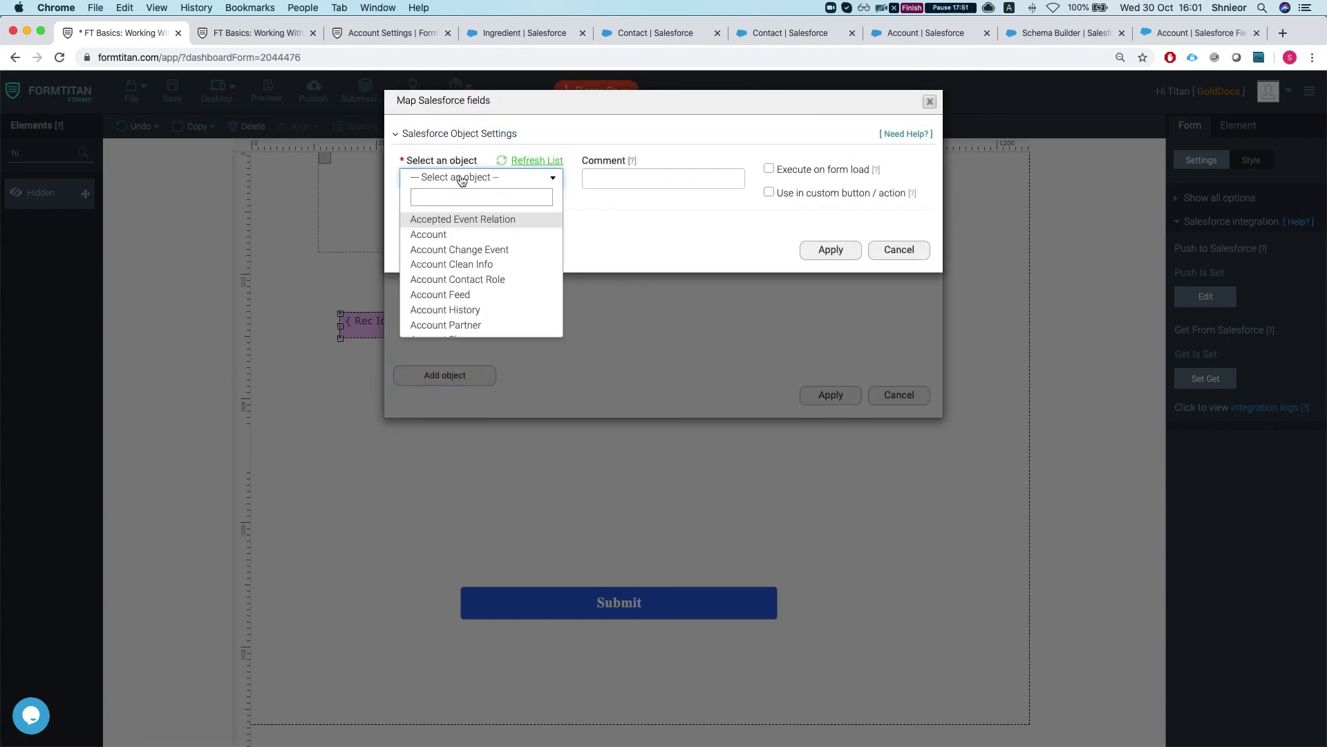
pyautogui.write('ingr')
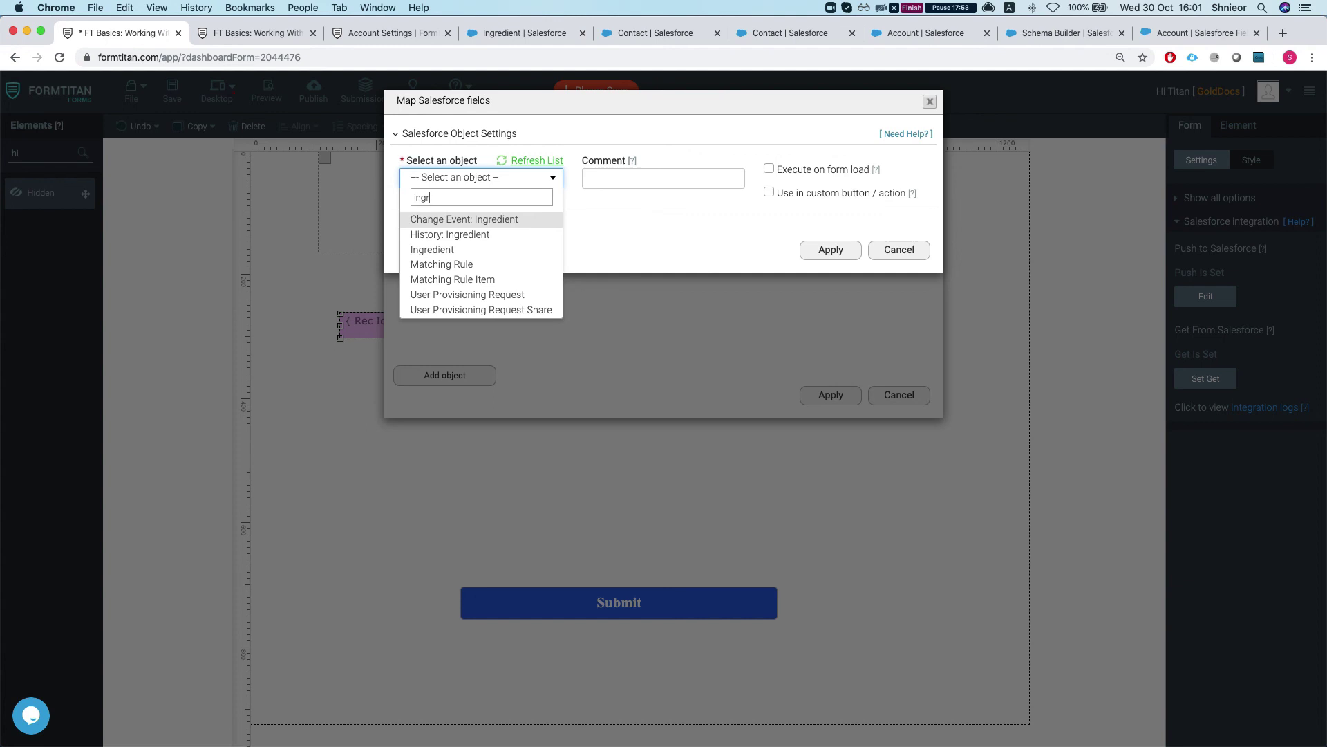
pyautogui.press('Down')
pyautogui.press('Down')
pyautogui.press('Return')
# Set the Ingredient mapping's condition to Recipe Equals Rec Id, and apply the mapping and the Get From Salesforce settings.
pyautogui.click(419, 222)
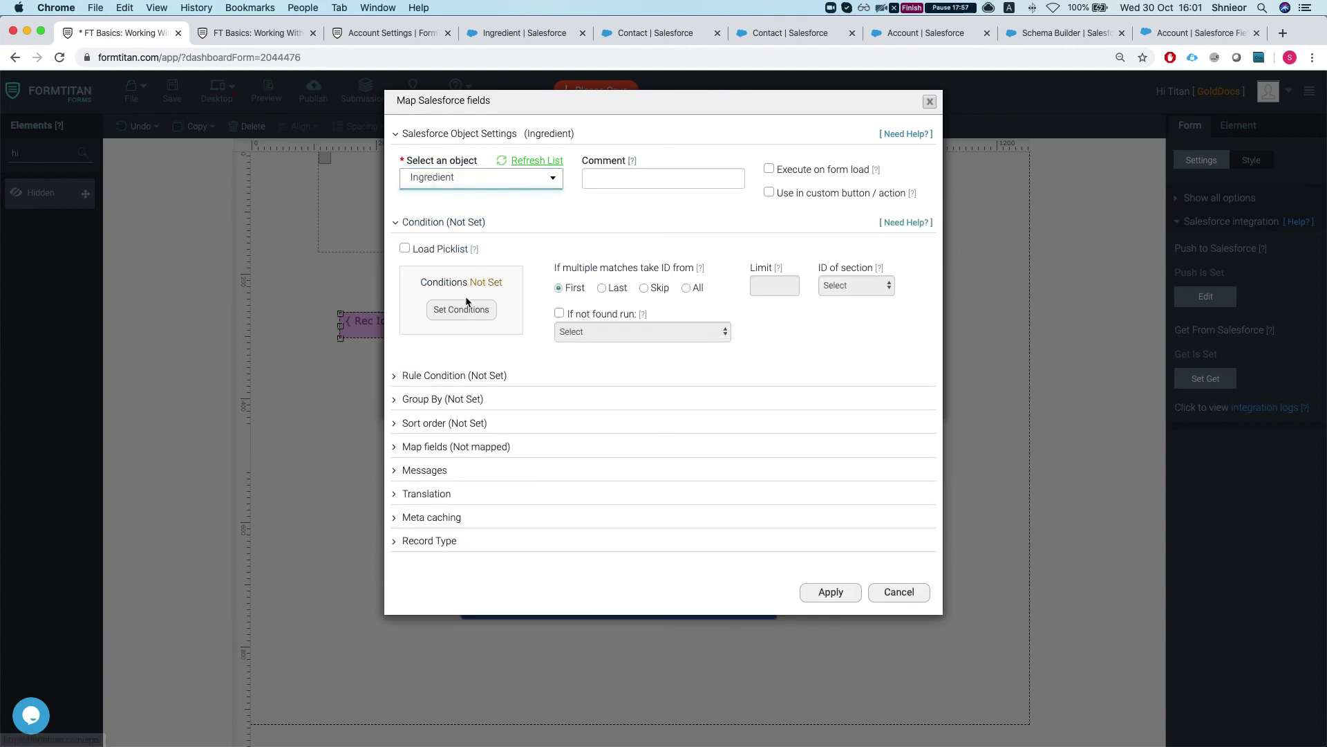
pyautogui.click(460, 305)
pyautogui.click(498, 145)
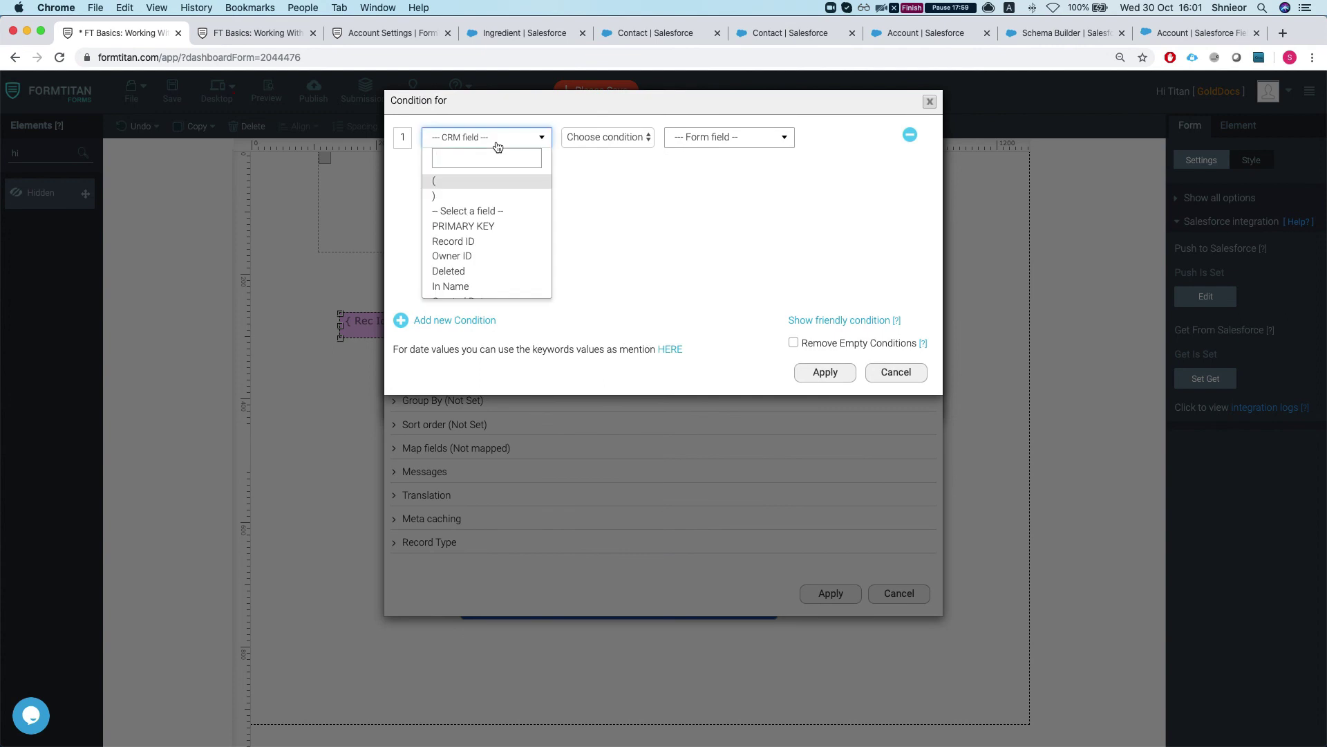
pyautogui.write('rec')
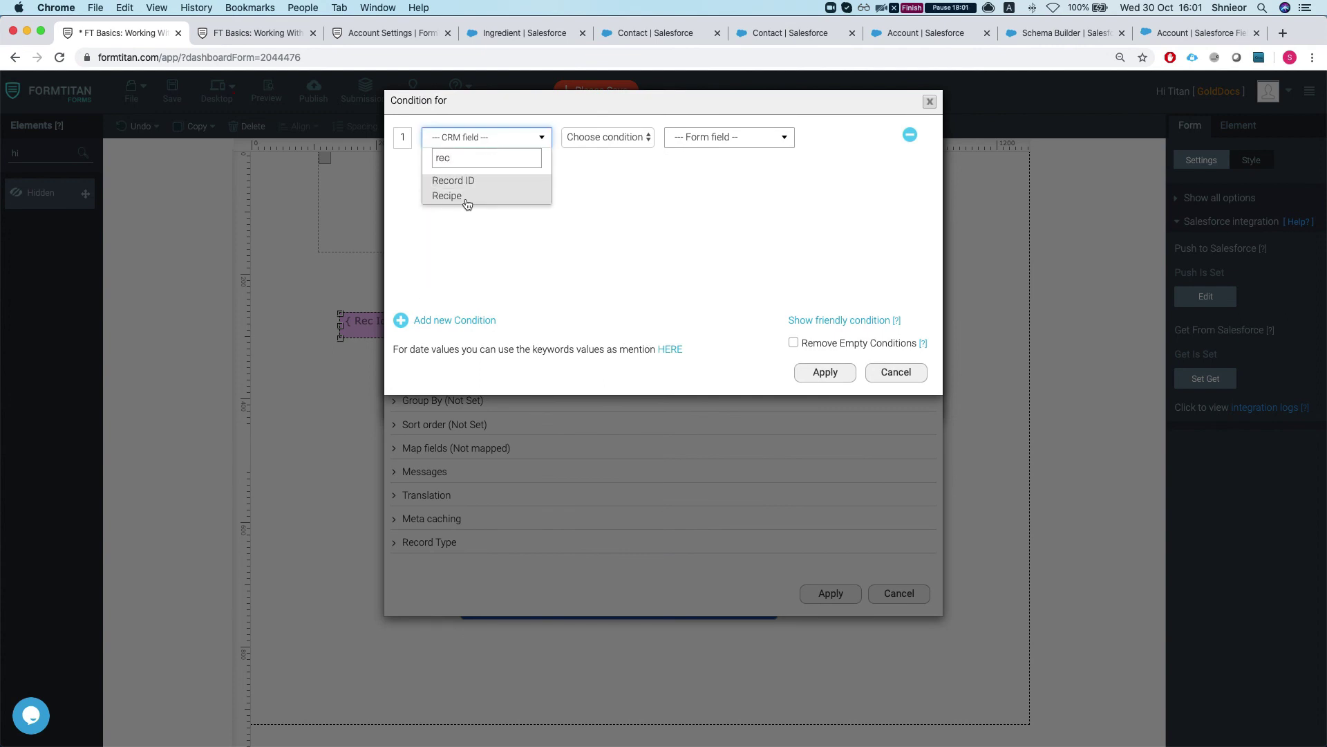
pyautogui.click(448, 196)
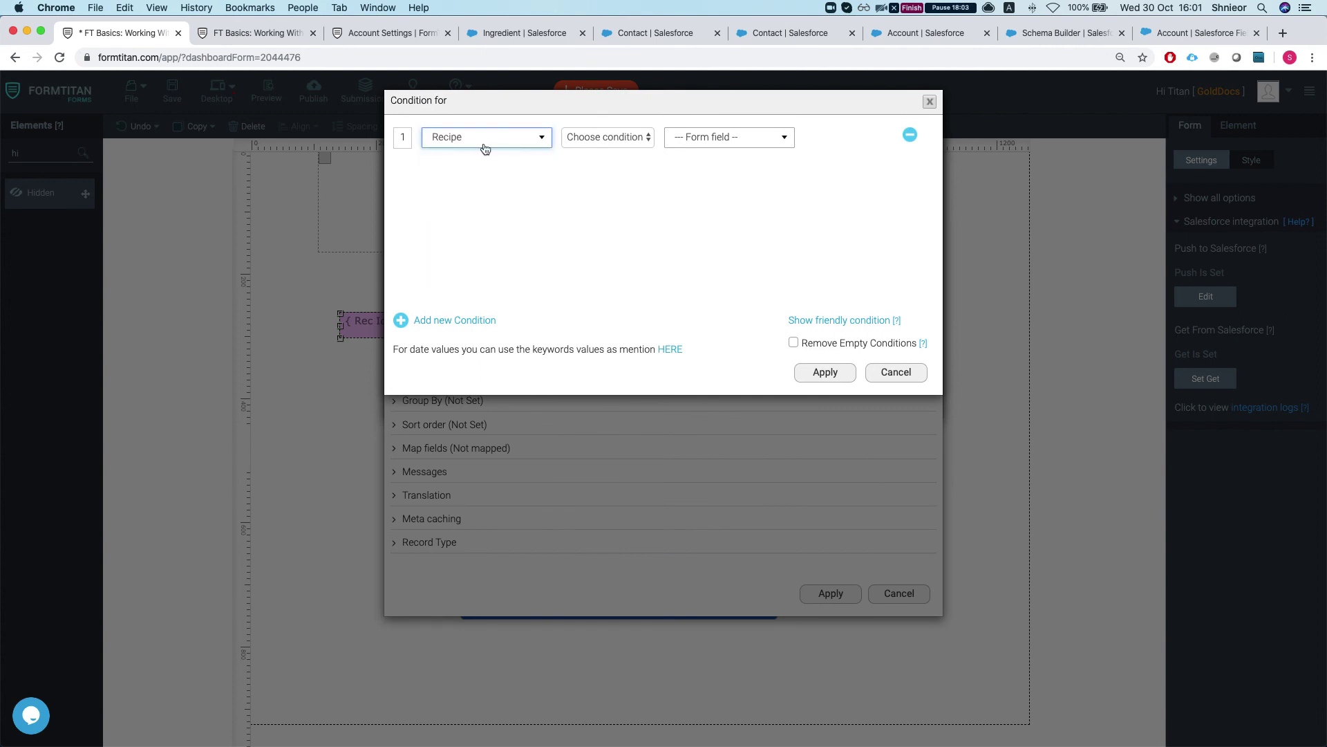
pyautogui.click(568, 138)
pyautogui.click(584, 151)
pyautogui.click(694, 138)
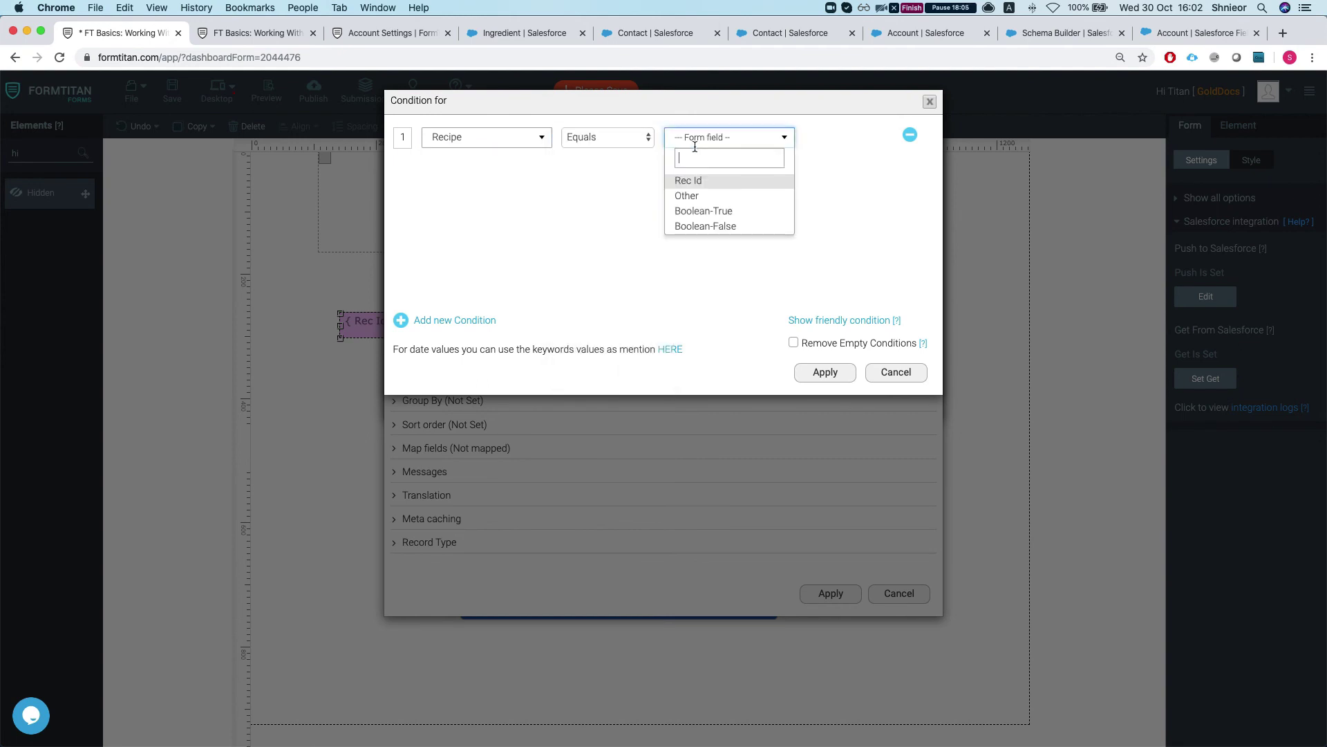
pyautogui.click(719, 182)
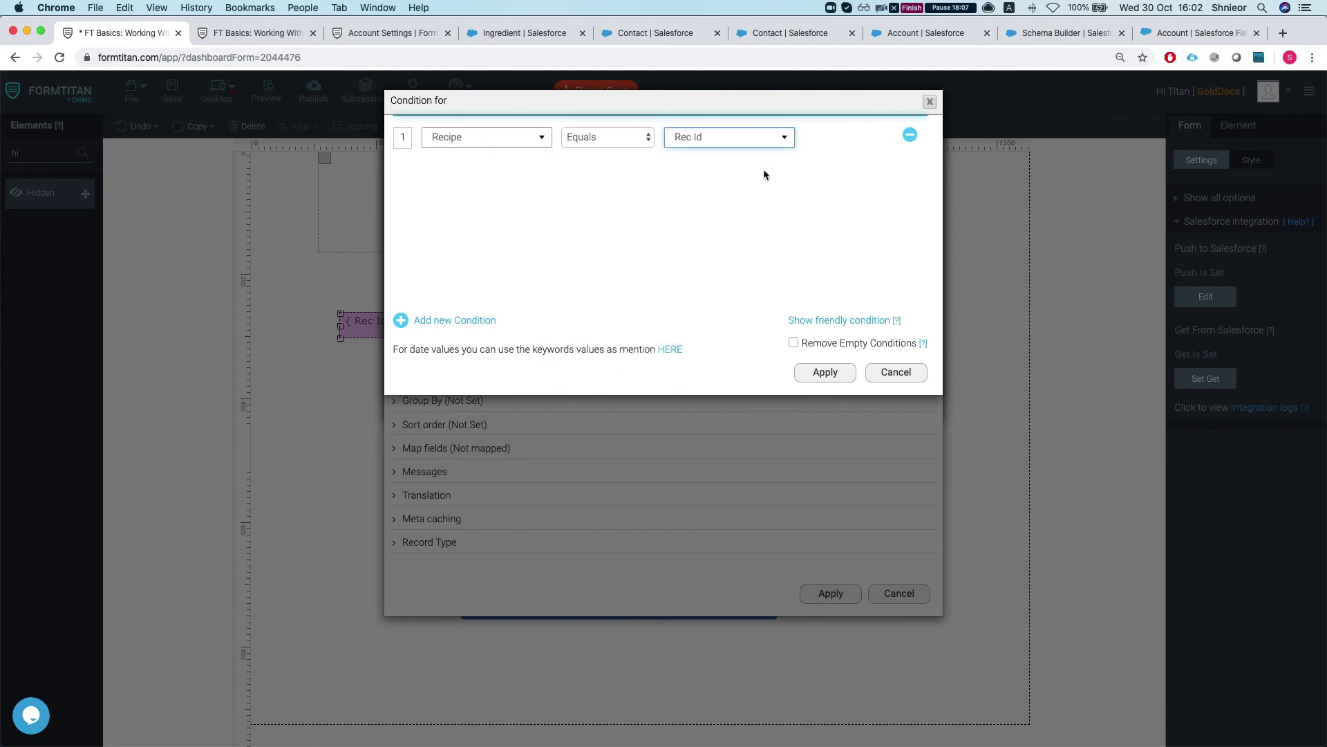
pyautogui.click(825, 372)
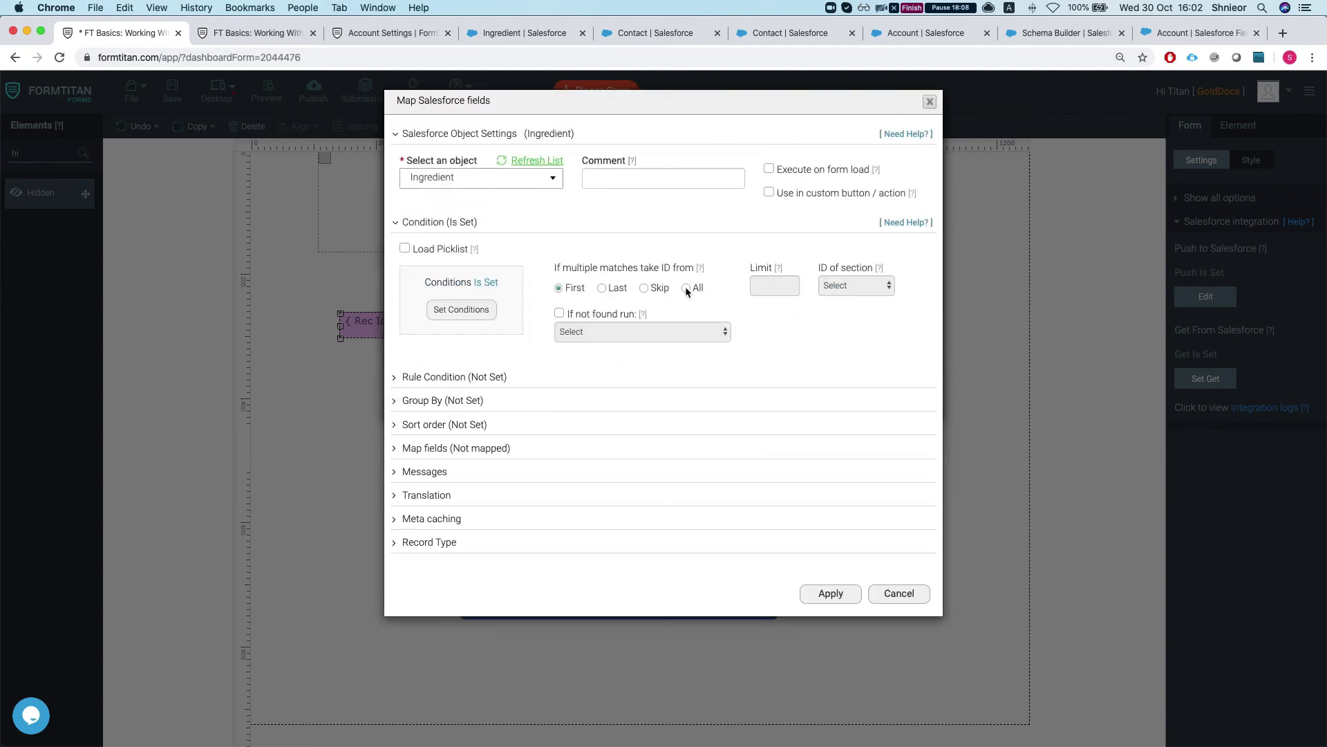
pyautogui.click(828, 596)
pyautogui.click(830, 396)
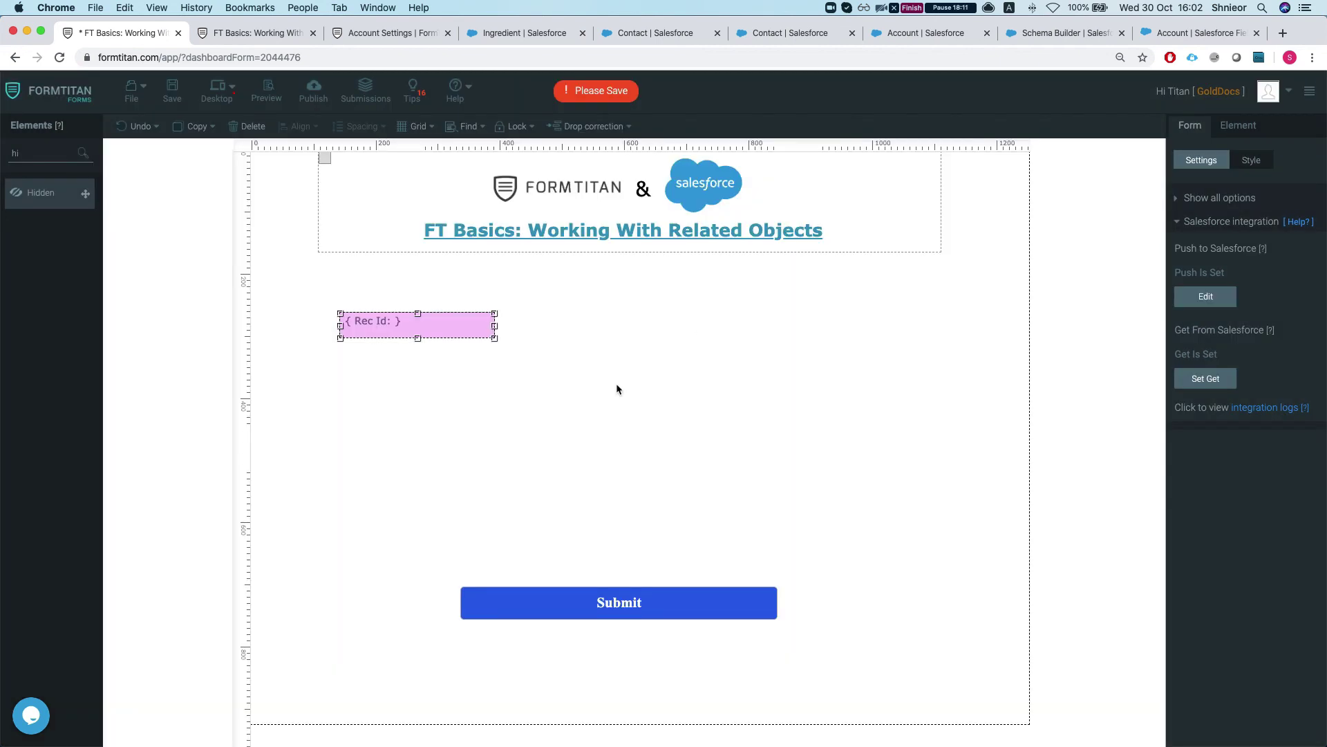